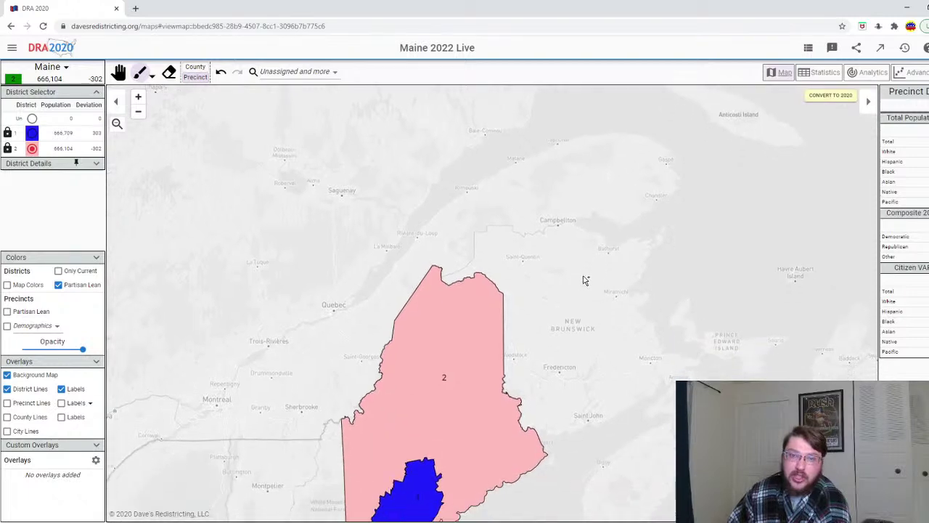
{"action": "scroll", "coordinate": [564, 304], "scroll_direction": "up", "scroll_amount": 3}
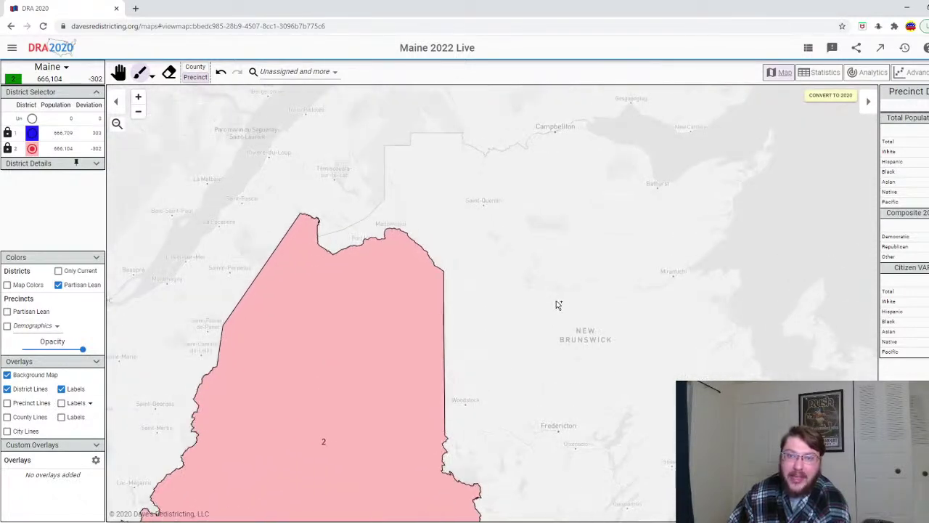
{"action": "left_click_drag", "start_coordinate": [545, 218], "coordinate": [540, 273]}
{"action": "scroll", "coordinate": [549, 212], "scroll_direction": "down", "scroll_amount": 5}
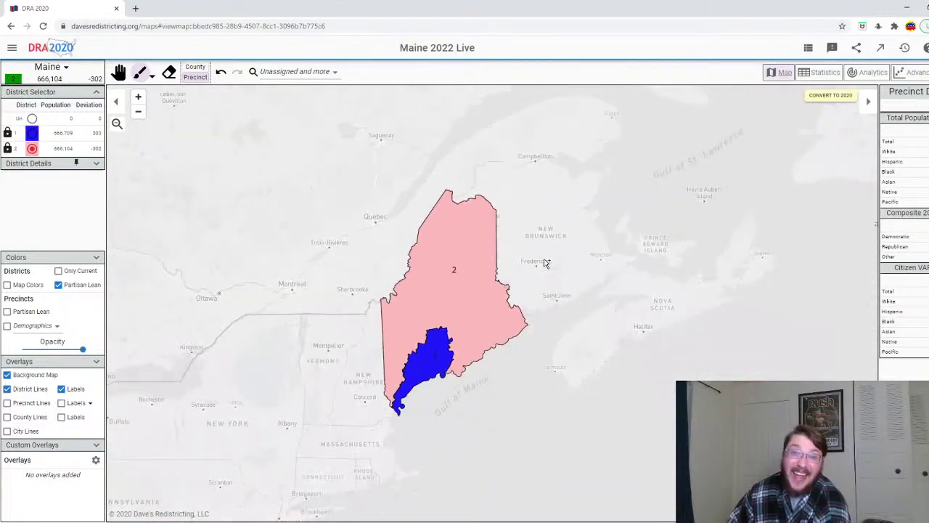
{"action": "left_click_drag", "start_coordinate": [541, 278], "coordinate": [551, 269]}
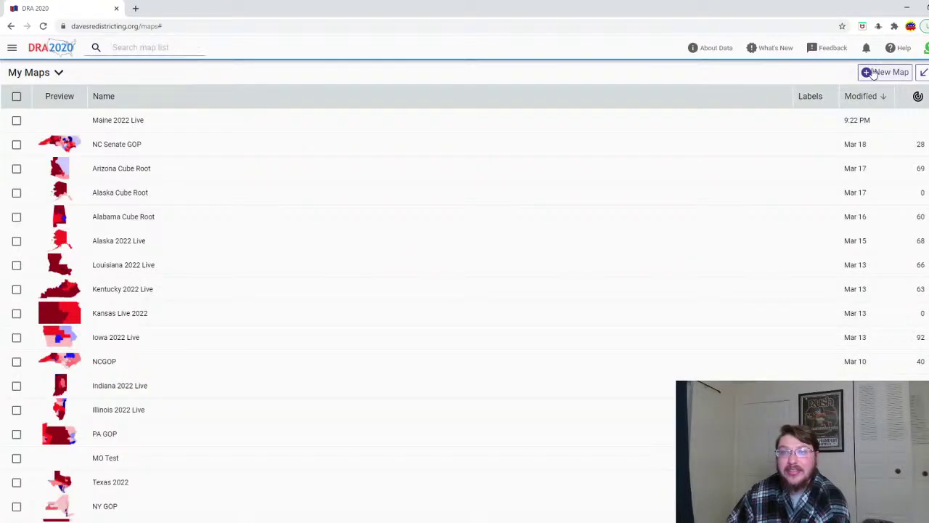
- Start a new map for the state of Maryland and name it "Maryland 2022 Live"
{"action": "left_click", "coordinate": [885, 71]}
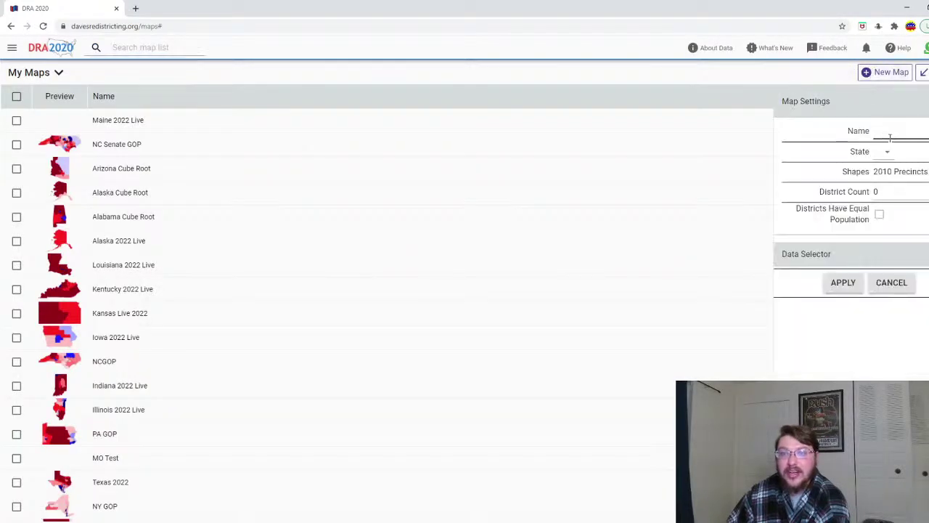
{"action": "left_click", "coordinate": [887, 151]}
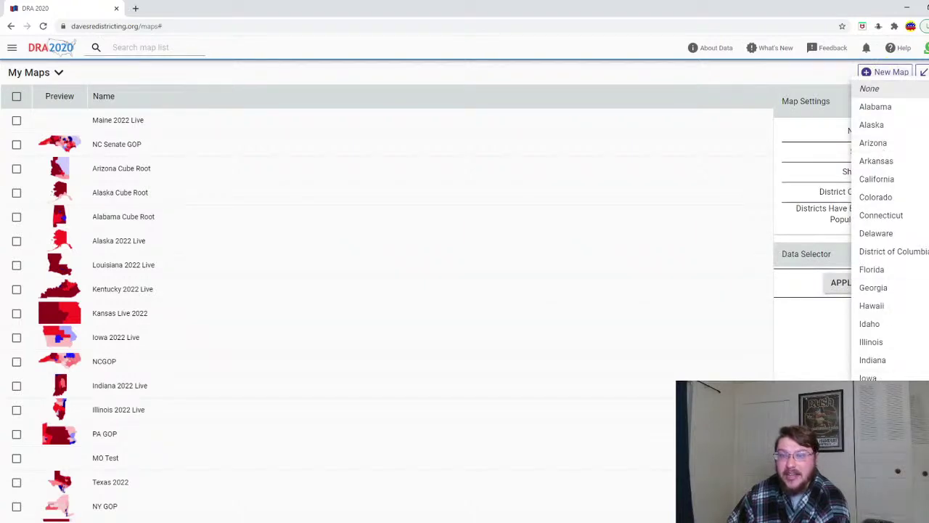
{"action": "left_click", "coordinate": [892, 129]}
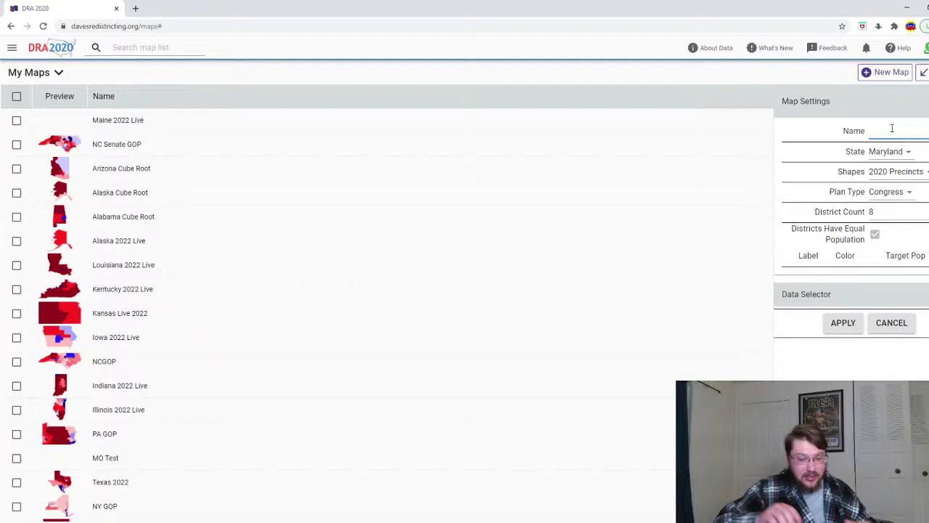
{"action": "type", "text": "Maryland "}
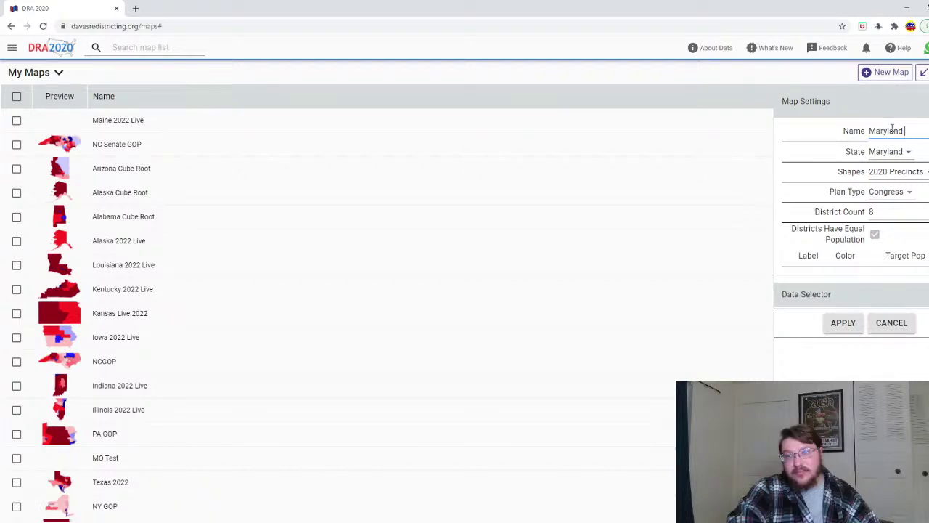
{"action": "type", "text": "2022"}
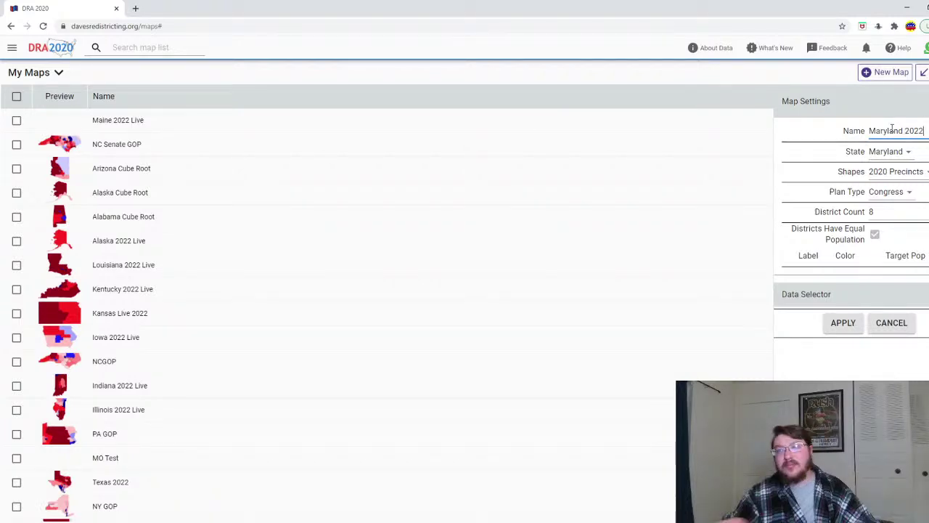
{"action": "type", "text": " Live"}
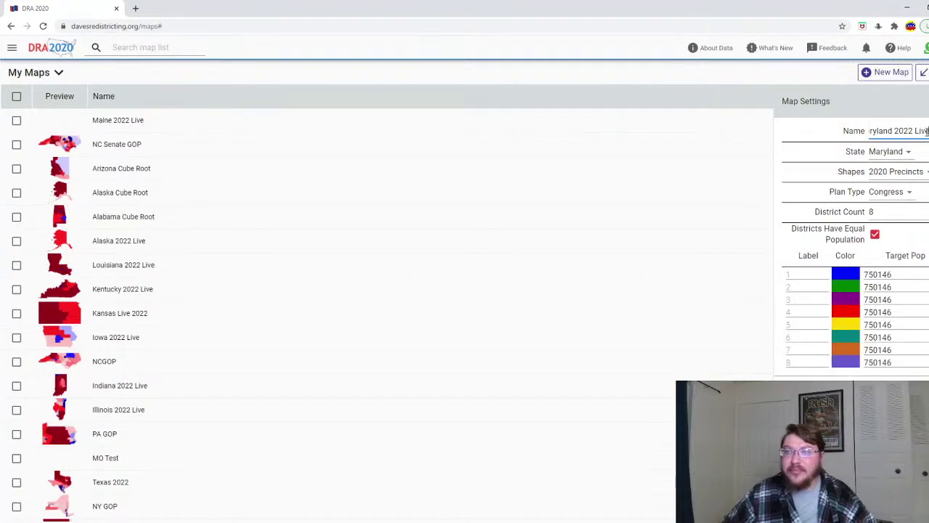
- Set the new map's shapes to 2010 Precincts and apply the settings to create the map
{"action": "left_click", "coordinate": [877, 211]}
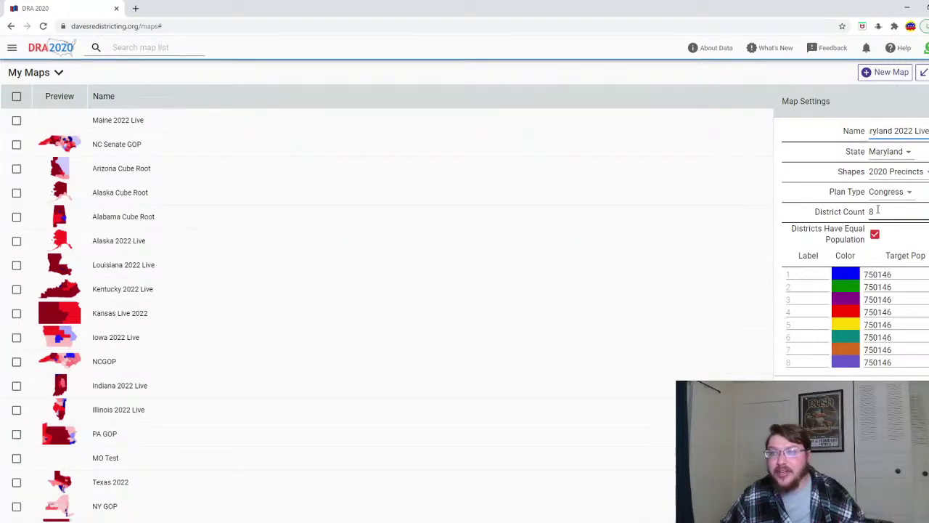
{"action": "left_click", "coordinate": [900, 171]}
{"action": "left_click", "coordinate": [912, 151]}
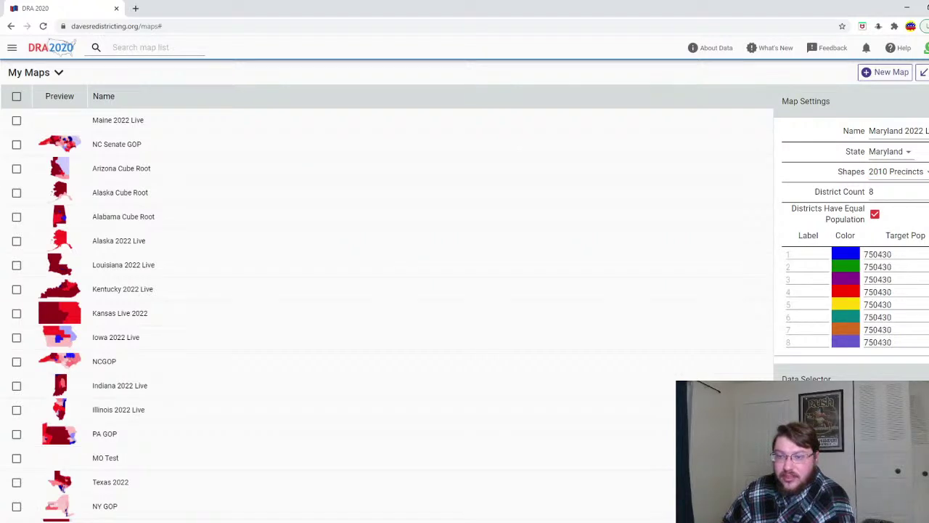
{"action": "scroll", "coordinate": [857, 290], "scroll_direction": "down", "scroll_amount": 3}
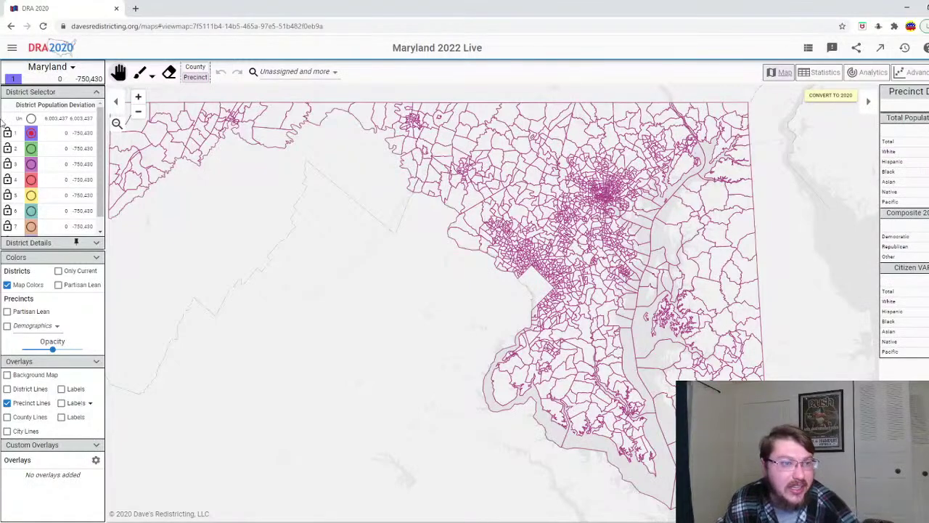
- Color both precincts and districts by partisan lean, show district lines, and raise the color opacity to maximum
{"action": "left_click", "coordinate": [43, 314]}
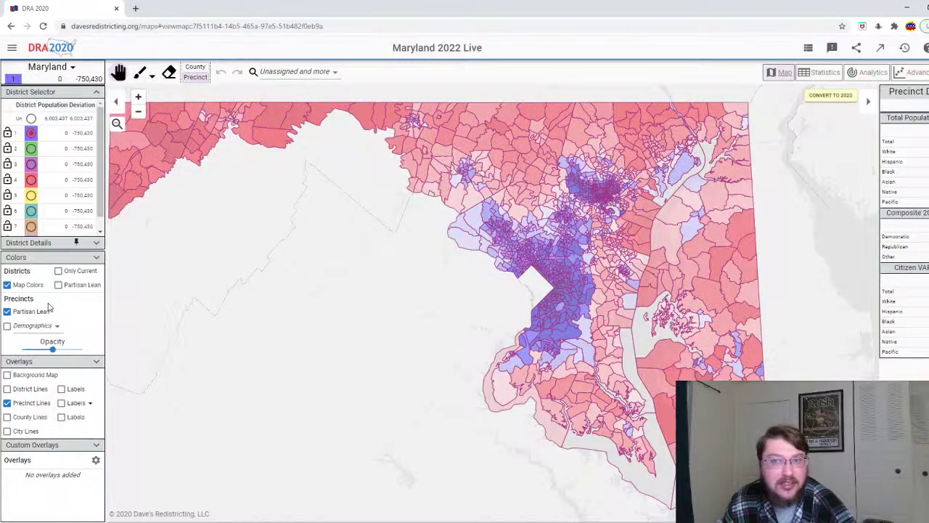
{"action": "left_click", "coordinate": [30, 390]}
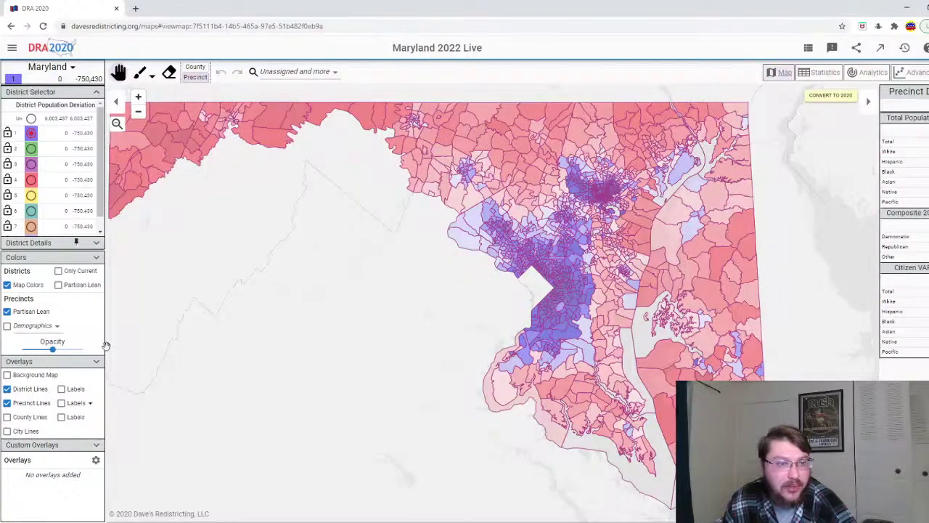
{"action": "left_click_drag", "start_coordinate": [52, 349], "coordinate": [84, 352]}
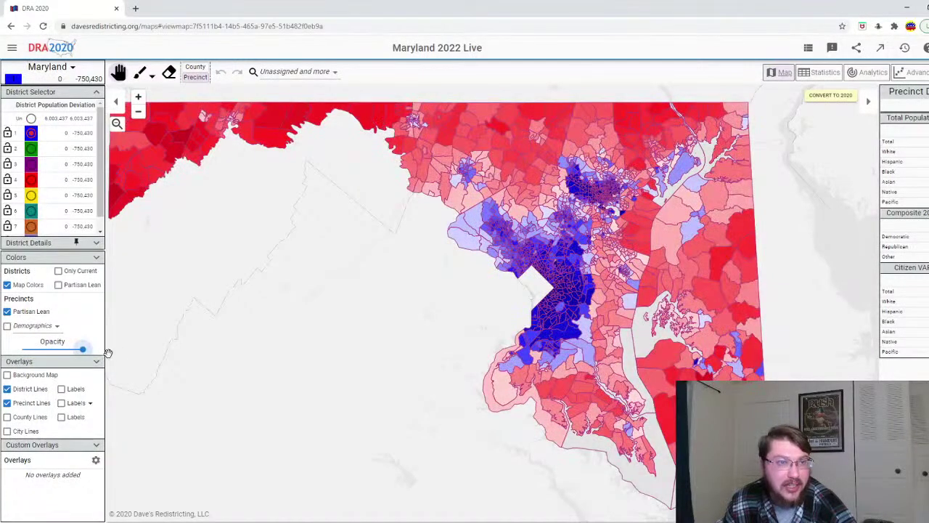
{"action": "left_click", "coordinate": [59, 284]}
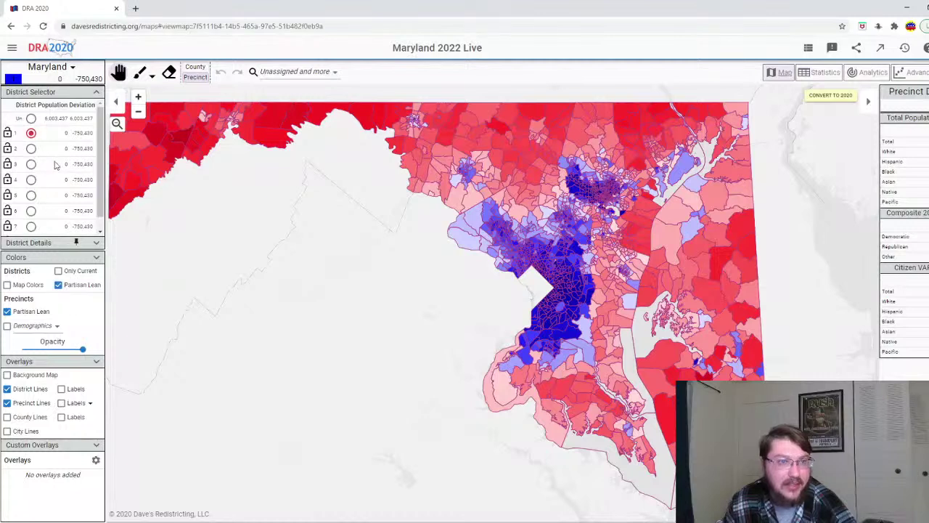
- Assign whole counties on the southern Eastern Shore, from the Worcester and Somerset area north past Dorchester, to district 1
{"action": "left_click", "coordinate": [202, 73]}
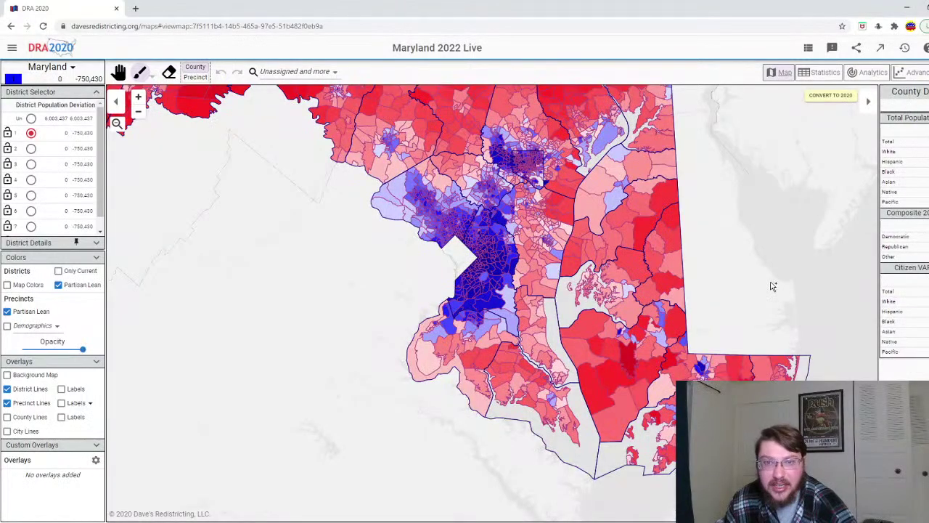
{"action": "left_click_drag", "start_coordinate": [772, 286], "coordinate": [832, 295]}
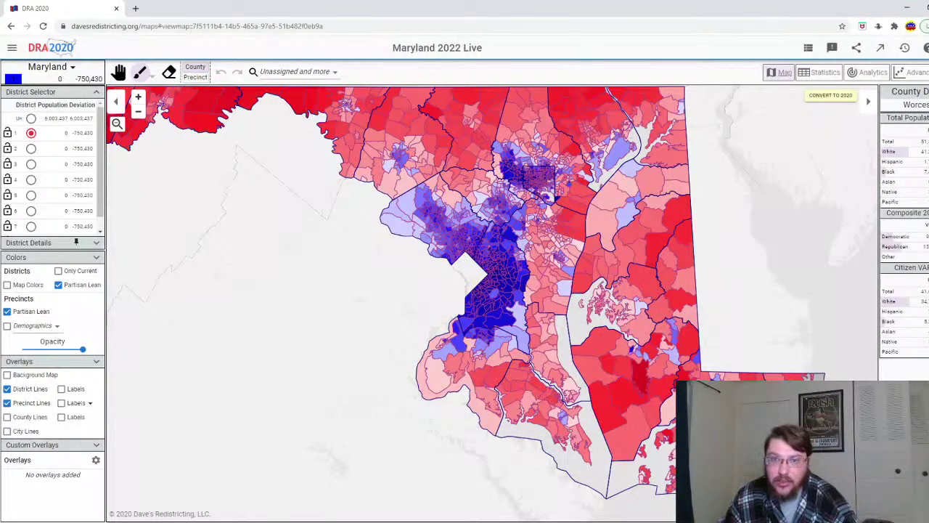
{"action": "left_click", "coordinate": [696, 436]}
{"action": "left_click", "coordinate": [639, 457]}
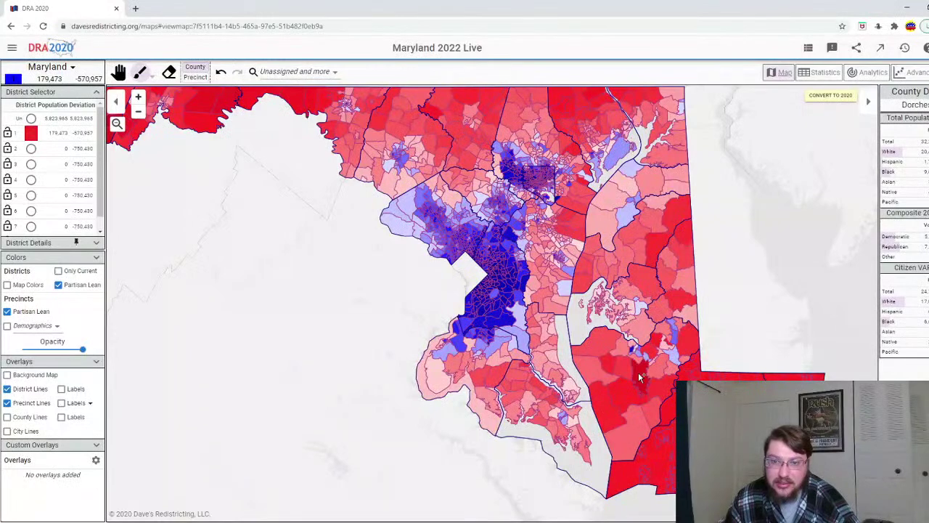
{"action": "left_click", "coordinate": [638, 372]}
{"action": "left_click", "coordinate": [633, 328]}
{"action": "left_click", "coordinate": [672, 275]}
- Add Queen Anne's and the remaining northern Eastern Shore counties up to the state's northeast corner to district 1
{"action": "left_click_drag", "start_coordinate": [726, 278], "coordinate": [726, 302]}
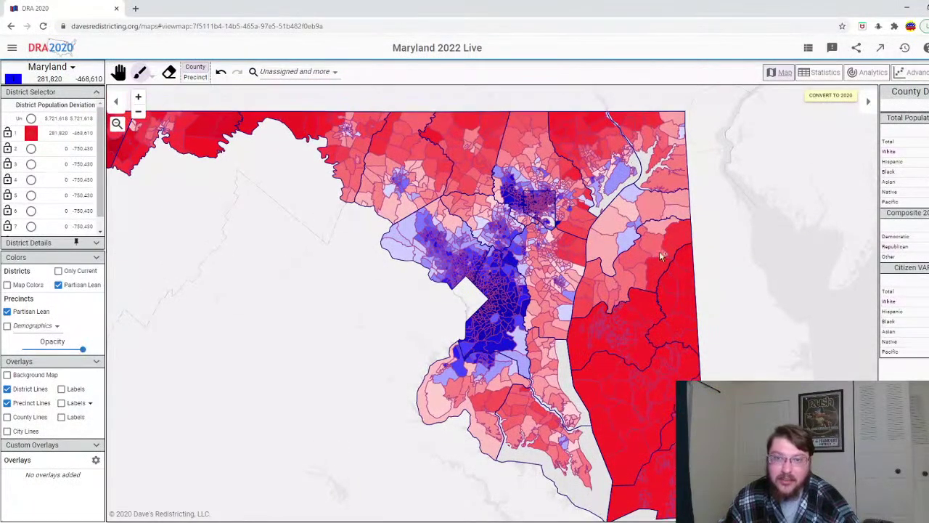
{"action": "left_click", "coordinate": [642, 218]}
{"action": "left_click", "coordinate": [635, 227]}
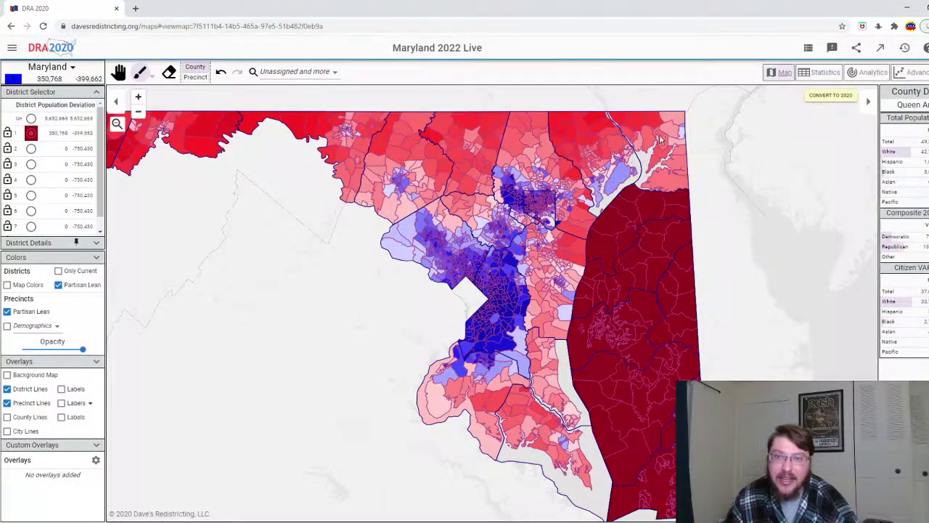
{"action": "left_click", "coordinate": [662, 136]}
- Switch to precinct-level painting and add the eastern Harford County precincts along the bay and river to district 1
{"action": "scroll", "coordinate": [746, 210], "scroll_direction": "up", "scroll_amount": 3}
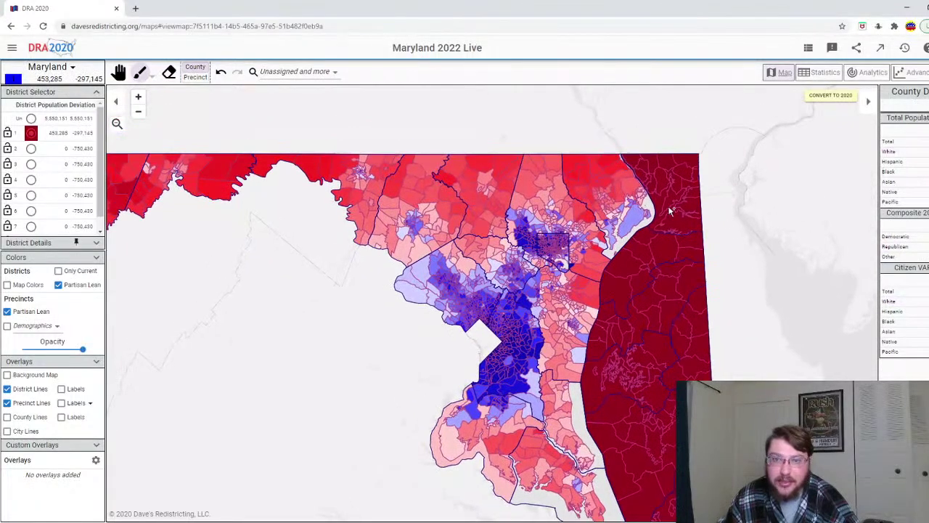
{"action": "scroll", "coordinate": [667, 214], "scroll_direction": "up", "scroll_amount": 1}
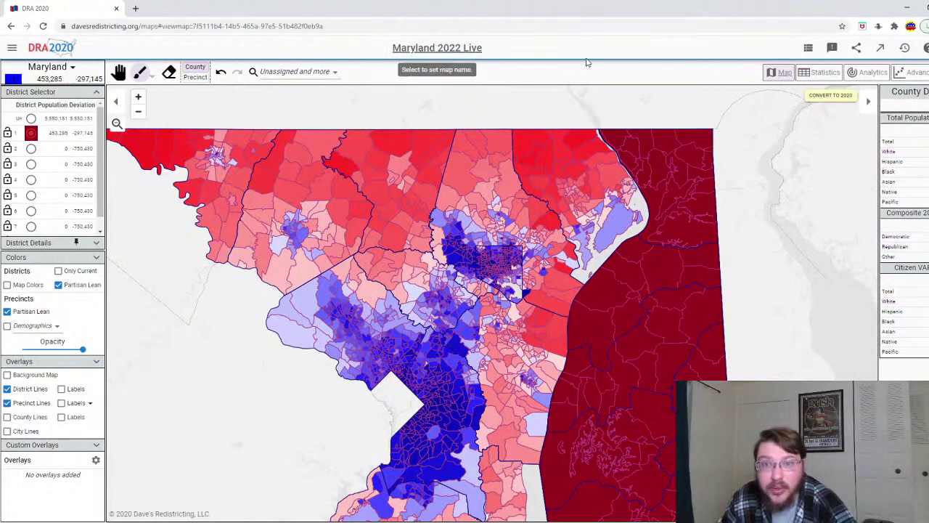
{"action": "left_click_drag", "start_coordinate": [587, 102], "coordinate": [591, 114]}
{"action": "scroll", "coordinate": [591, 145], "scroll_direction": "up", "scroll_amount": 3}
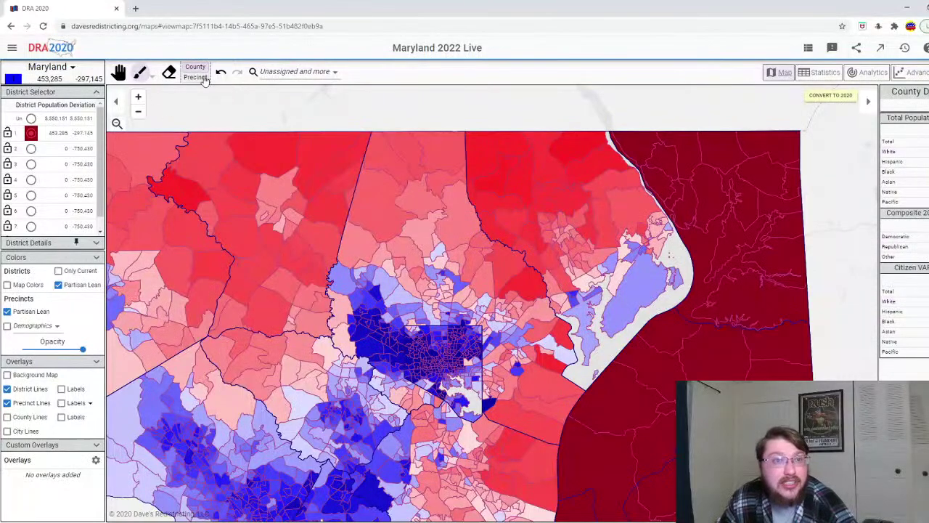
{"action": "left_click", "coordinate": [205, 78]}
{"action": "left_click", "coordinate": [581, 145]}
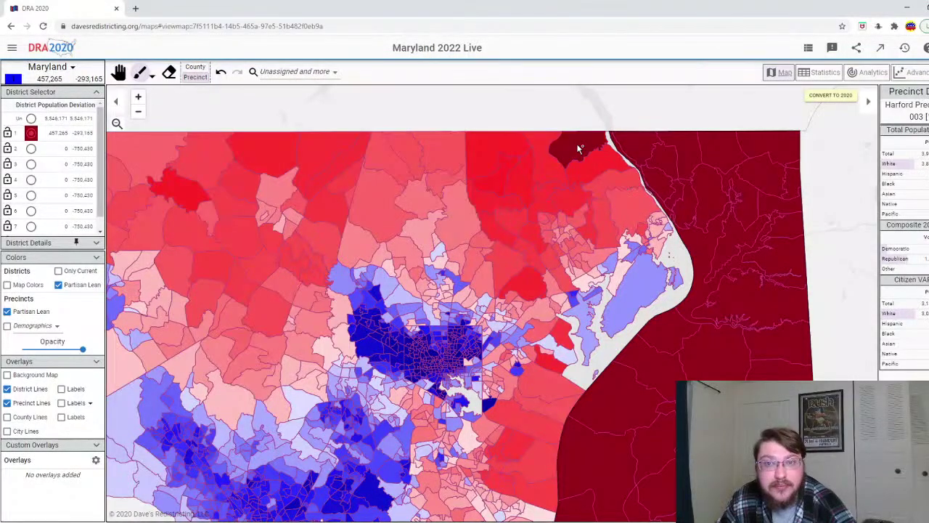
{"action": "left_click_drag", "start_coordinate": [579, 148], "coordinate": [612, 151]}
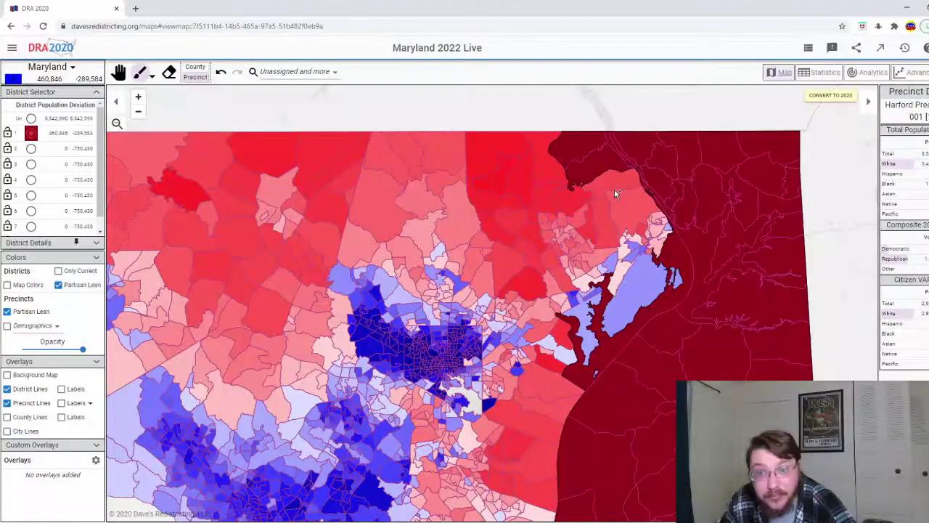
{"action": "scroll", "coordinate": [624, 221], "scroll_direction": "up", "scroll_amount": 1}
{"action": "mouse_move", "coordinate": [658, 309]}
{"action": "left_mouse_down"}
{"action": "mouse_move", "coordinate": [666, 254]}
{"action": "mouse_move", "coordinate": [686, 230]}
{"action": "mouse_move", "coordinate": [675, 229]}
{"action": "mouse_move", "coordinate": [654, 266]}
{"action": "mouse_move", "coordinate": [638, 259]}
{"action": "mouse_move", "coordinate": [615, 286]}
{"action": "mouse_move", "coordinate": [616, 260]}
{"action": "mouse_move", "coordinate": [670, 222]}
{"action": "mouse_move", "coordinate": [642, 180]}
{"action": "mouse_move", "coordinate": [611, 169]}
{"action": "mouse_move", "coordinate": [596, 280]}
{"action": "mouse_move", "coordinate": [559, 330]}
{"action": "left_mouse_up"}
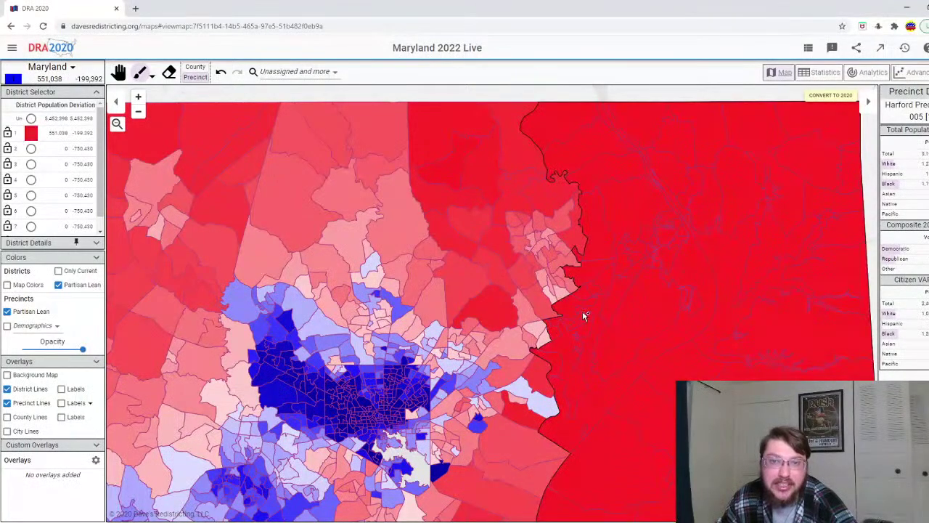
- Paint the remaining northern, western and central Harford County precincts into district 1
{"action": "scroll", "coordinate": [585, 316], "scroll_direction": "down", "scroll_amount": 3}
{"action": "scroll", "coordinate": [541, 340], "scroll_direction": "up", "scroll_amount": 1}
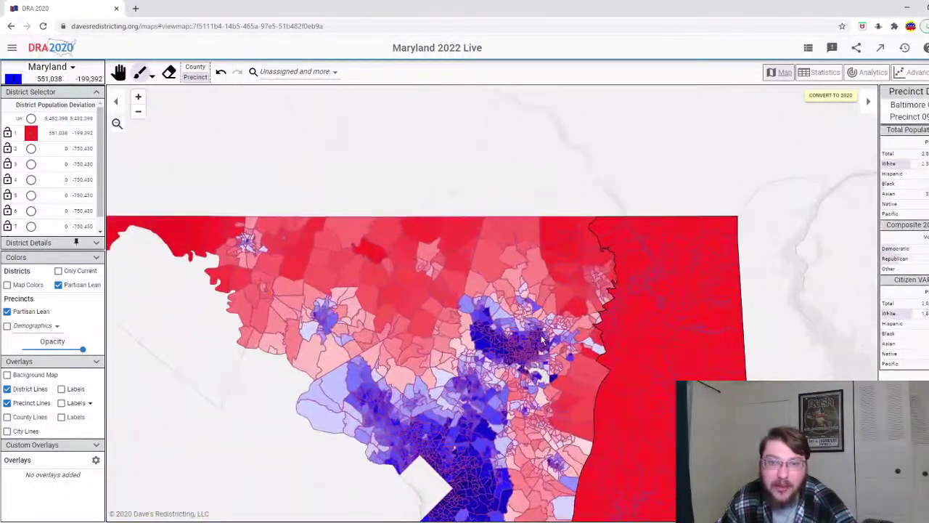
{"action": "scroll", "coordinate": [542, 340], "scroll_direction": "up", "scroll_amount": 2}
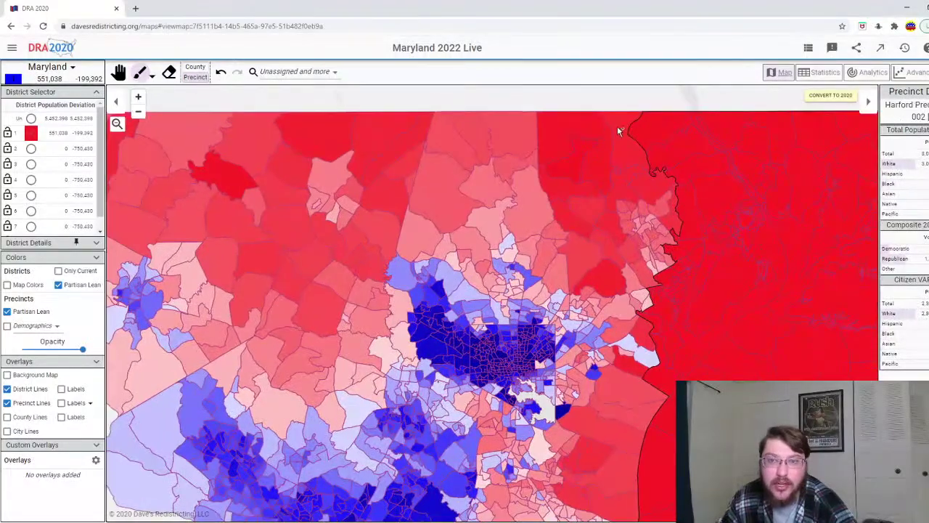
{"action": "left_click", "coordinate": [619, 130]}
{"action": "mouse_move", "coordinate": [575, 153]}
{"action": "left_mouse_down"}
{"action": "mouse_move", "coordinate": [606, 241]}
{"action": "mouse_move", "coordinate": [655, 276]}
{"action": "mouse_move", "coordinate": [671, 262]}
{"action": "mouse_move", "coordinate": [657, 256]}
{"action": "mouse_move", "coordinate": [652, 264]}
{"action": "mouse_move", "coordinate": [659, 258]}
{"action": "mouse_move", "coordinate": [640, 247]}
{"action": "mouse_move", "coordinate": [623, 188]}
{"action": "left_mouse_up"}
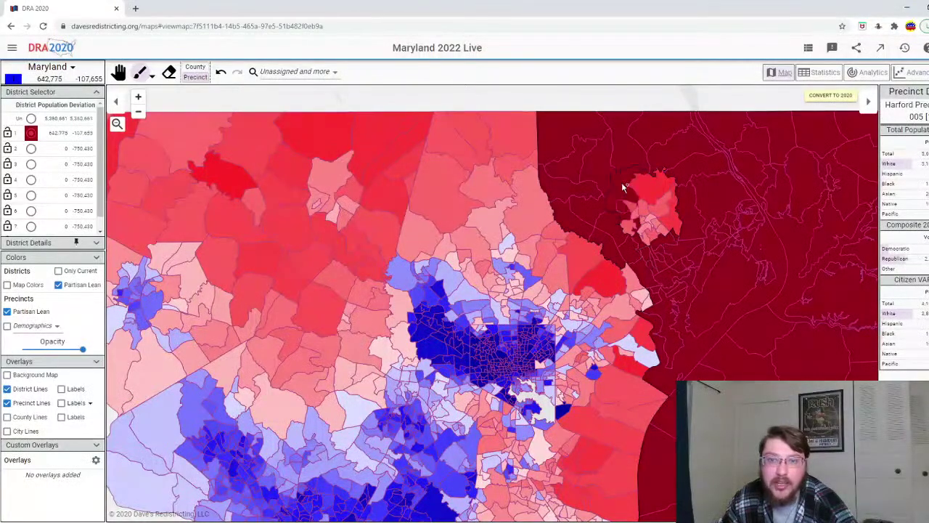
{"action": "mouse_move", "coordinate": [628, 232]}
{"action": "left_mouse_down"}
{"action": "mouse_move", "coordinate": [638, 210]}
{"action": "mouse_move", "coordinate": [653, 213]}
{"action": "mouse_move", "coordinate": [657, 192]}
{"action": "mouse_move", "coordinate": [666, 232]}
{"action": "mouse_move", "coordinate": [657, 240]}
{"action": "left_mouse_up"}
- Paint the northern Baltimore County precincts along the state line into district 1
{"action": "scroll", "coordinate": [607, 201], "scroll_direction": "down", "scroll_amount": 3}
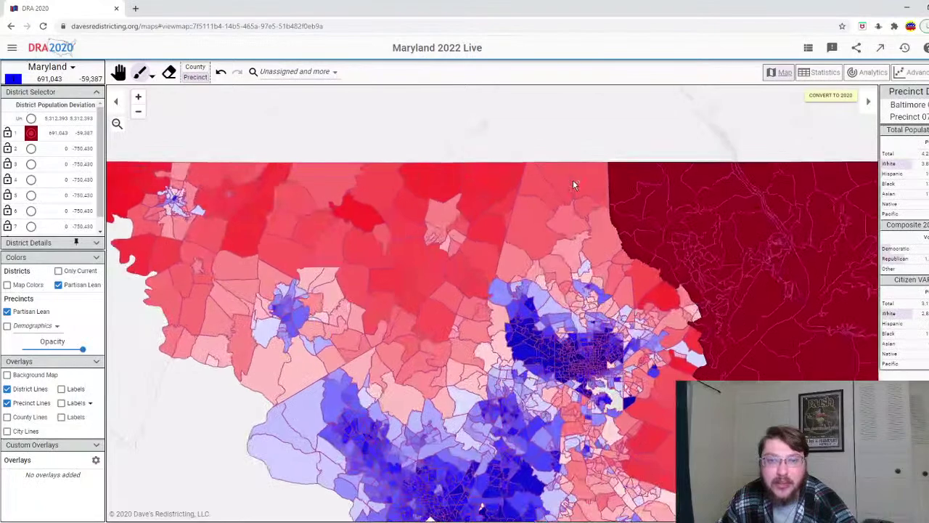
{"action": "scroll", "coordinate": [572, 184], "scroll_direction": "up", "scroll_amount": 3}
{"action": "mouse_move", "coordinate": [601, 183]}
{"action": "left_mouse_down"}
{"action": "mouse_move", "coordinate": [557, 183]}
{"action": "mouse_move", "coordinate": [532, 197]}
{"action": "mouse_move", "coordinate": [535, 208]}
{"action": "mouse_move", "coordinate": [511, 232]}
{"action": "mouse_move", "coordinate": [560, 247]}
{"action": "mouse_move", "coordinate": [584, 224]}
{"action": "mouse_move", "coordinate": [607, 237]}
{"action": "mouse_move", "coordinate": [603, 275]}
{"action": "mouse_move", "coordinate": [561, 289]}
{"action": "left_mouse_up"}
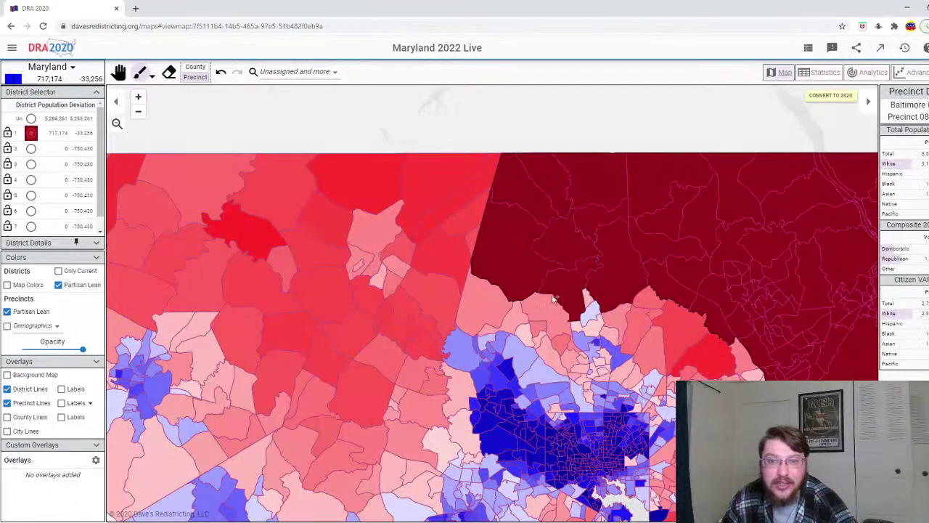
- Extend district 1 south through Baltimore County to the Democratic-leaning precincts north of the city, and undo the last precinct addition
{"action": "scroll", "coordinate": [676, 276], "scroll_direction": "down", "scroll_amount": 2}
{"action": "scroll", "coordinate": [675, 270], "scroll_direction": "down", "scroll_amount": 1}
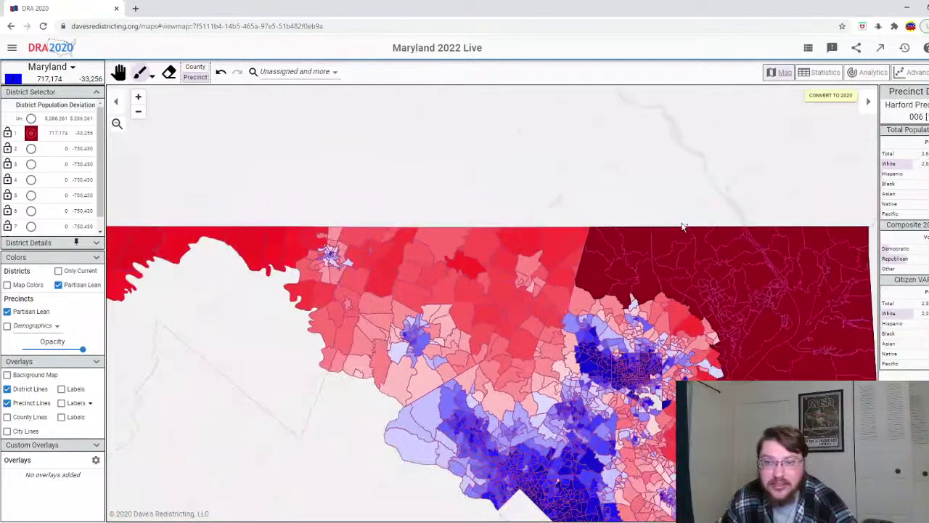
{"action": "scroll", "coordinate": [682, 227], "scroll_direction": "up", "scroll_amount": 3}
{"action": "mouse_move", "coordinate": [480, 271]}
{"action": "left_mouse_down"}
{"action": "mouse_move", "coordinate": [438, 276]}
{"action": "mouse_move", "coordinate": [490, 335]}
{"action": "mouse_move", "coordinate": [481, 346]}
{"action": "mouse_move", "coordinate": [595, 263]}
{"action": "mouse_move", "coordinate": [638, 272]}
{"action": "mouse_move", "coordinate": [675, 349]}
{"action": "mouse_move", "coordinate": [722, 343]}
{"action": "mouse_move", "coordinate": [744, 368]}
{"action": "mouse_move", "coordinate": [721, 372]}
{"action": "left_mouse_up"}
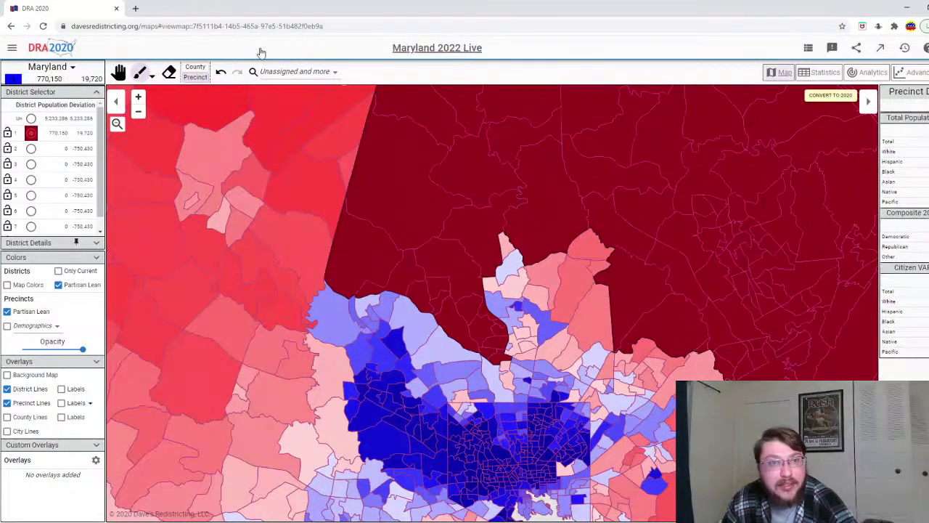
{"action": "left_click", "coordinate": [220, 73]}
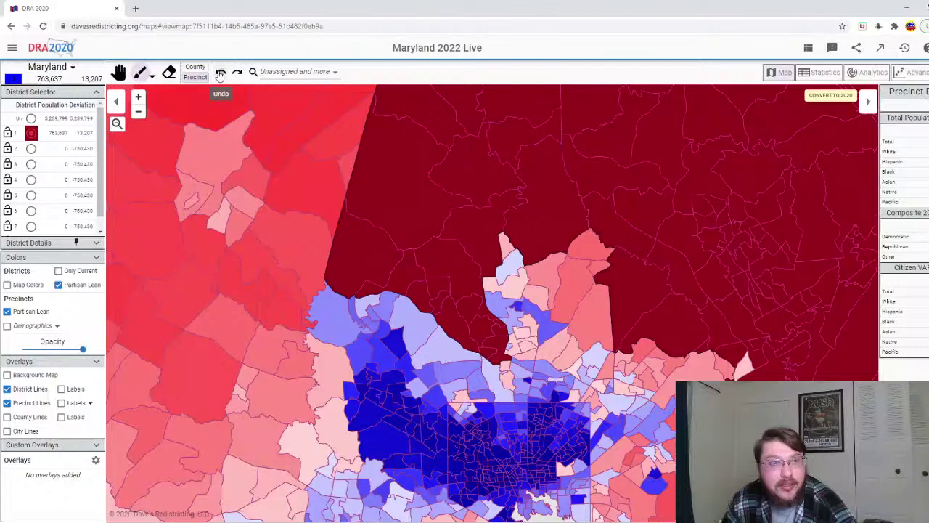
- Undo the last precinct additions to district 1, lock it, and make district 2 the active district
{"action": "left_click", "coordinate": [220, 73]}
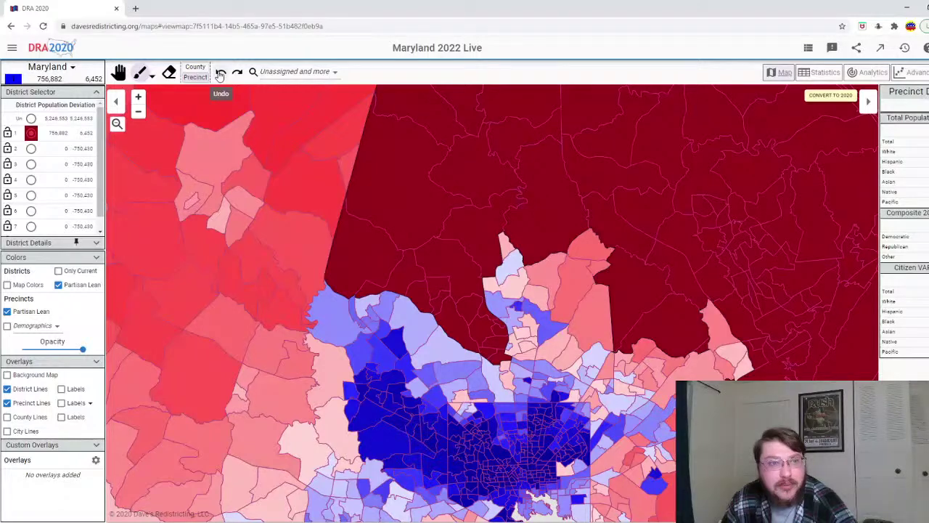
{"action": "left_click", "coordinate": [220, 72]}
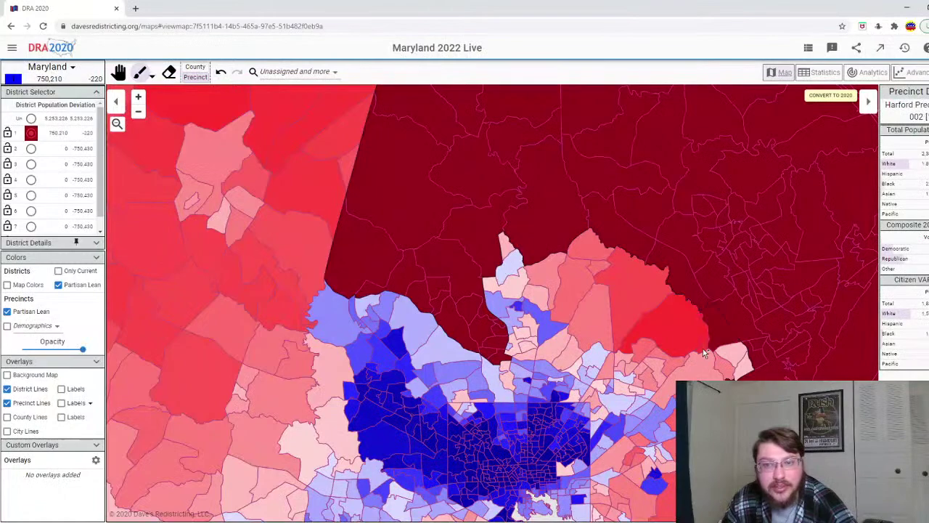
{"action": "left_click", "coordinate": [31, 148]}
{"action": "scroll", "coordinate": [510, 206], "scroll_direction": "down", "scroll_amount": 5}
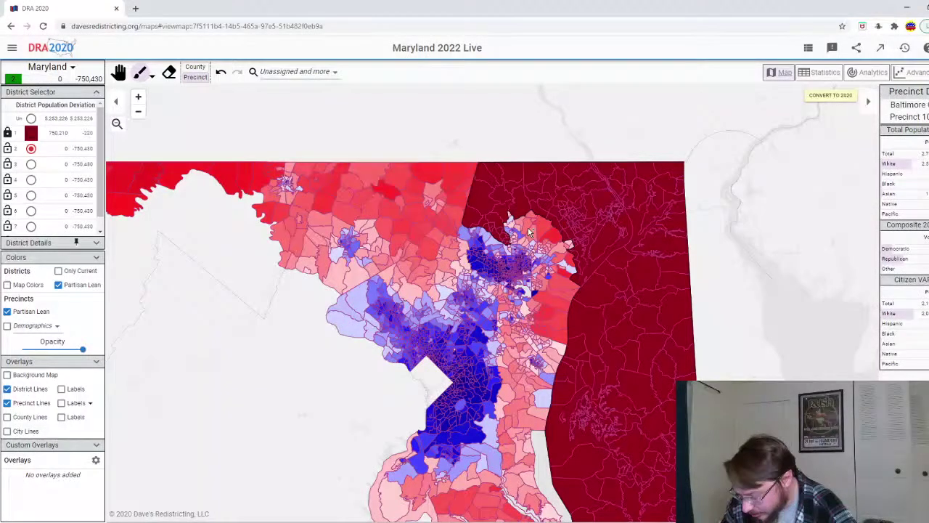
{"action": "scroll", "coordinate": [529, 232], "scroll_direction": "up", "scroll_amount": 2}
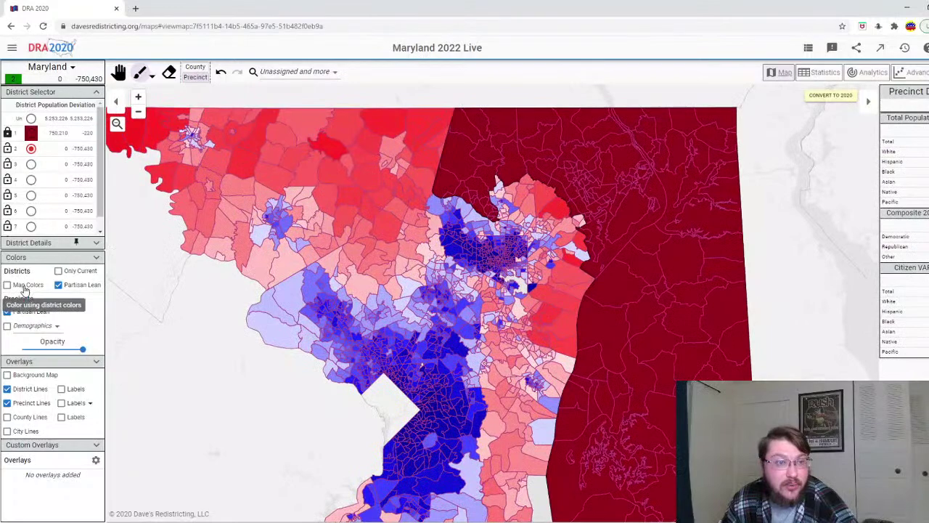
- Keep districts coloured by partisan lean, turn off the precinct partisan-lean shading, and show the background map
{"action": "left_click", "coordinate": [8, 285]}
{"action": "scroll", "coordinate": [574, 231], "scroll_direction": "up", "scroll_amount": 2}
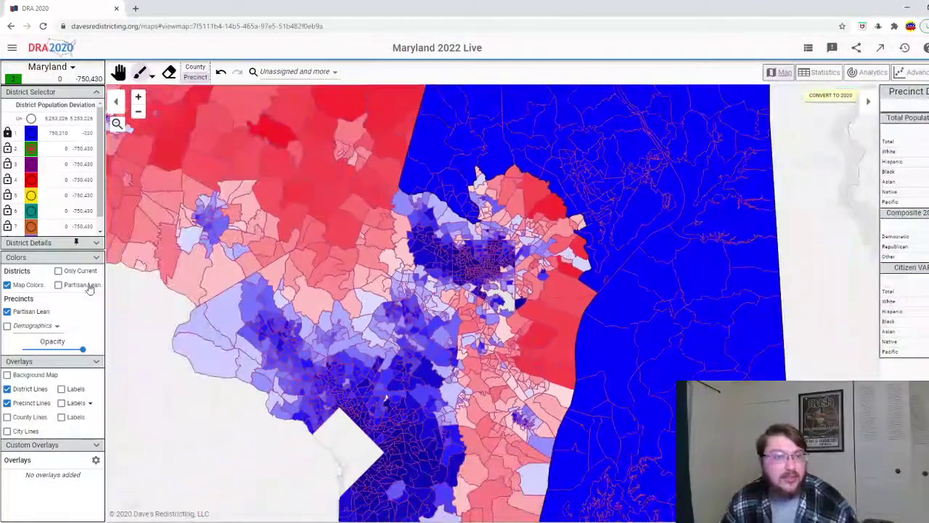
{"action": "left_click", "coordinate": [58, 285]}
{"action": "left_click", "coordinate": [40, 312]}
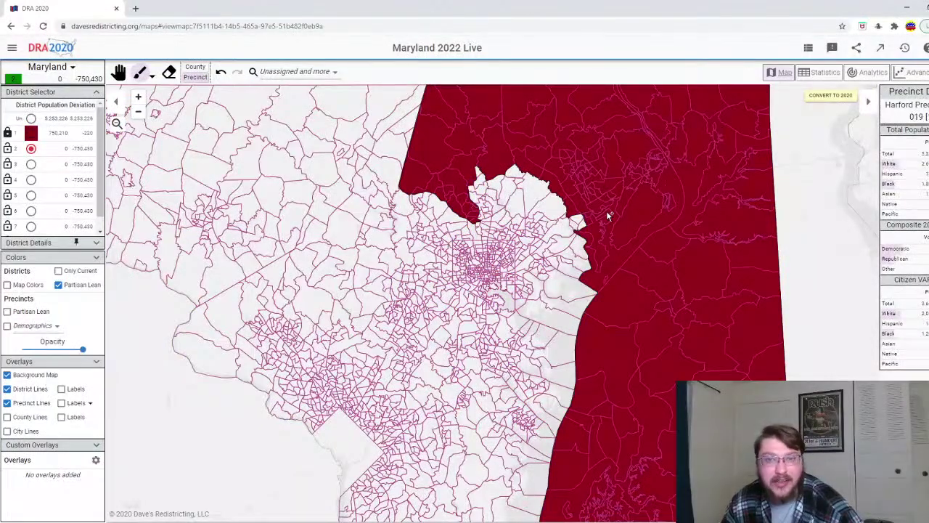
- Paint district 2 from the unassigned Harford precincts at the county border south through the White Marsh and Bowleys Quarters area
{"action": "scroll", "coordinate": [605, 211], "scroll_direction": "up", "scroll_amount": 2}
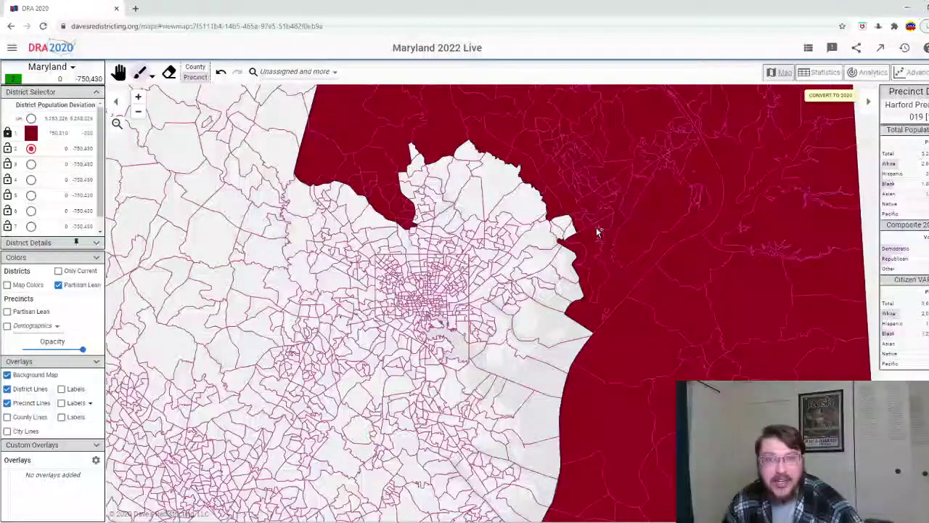
{"action": "scroll", "coordinate": [596, 228], "scroll_direction": "up", "scroll_amount": 2}
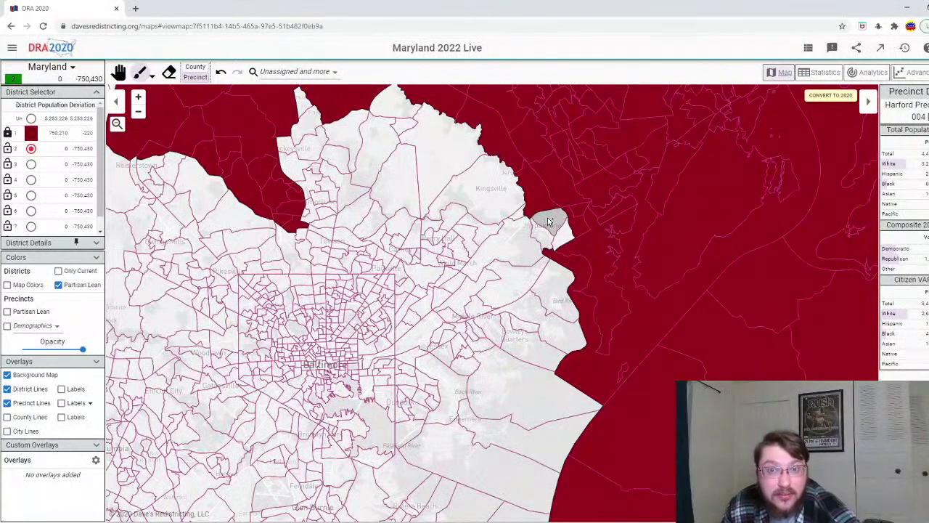
{"action": "mouse_move", "coordinate": [550, 226]}
{"action": "left_mouse_down"}
{"action": "mouse_move", "coordinate": [521, 252]}
{"action": "mouse_move", "coordinate": [548, 295]}
{"action": "mouse_move", "coordinate": [516, 332]}
{"action": "left_mouse_up"}
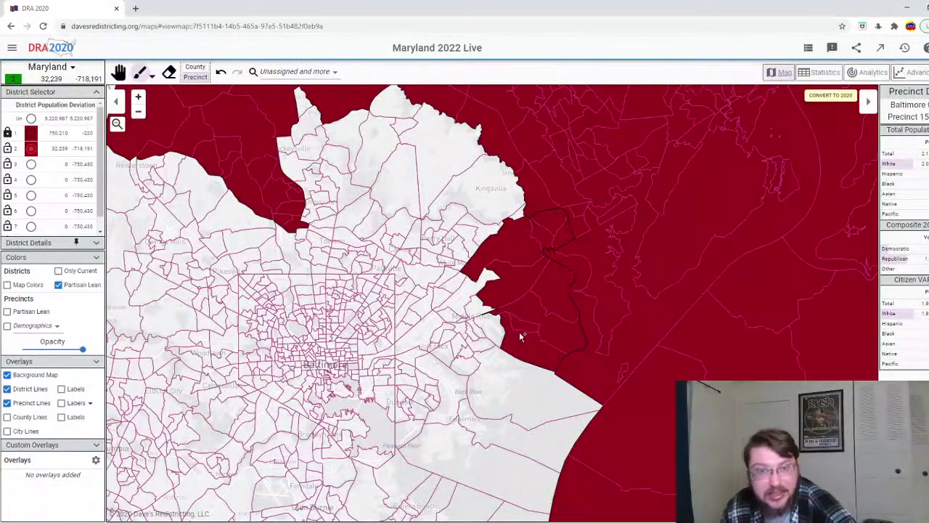
- Extend district 2 from Middle River southwest through the Dundalk precincts to the eastern Baltimore city line
{"action": "scroll", "coordinate": [520, 331], "scroll_direction": "down", "scroll_amount": 3}
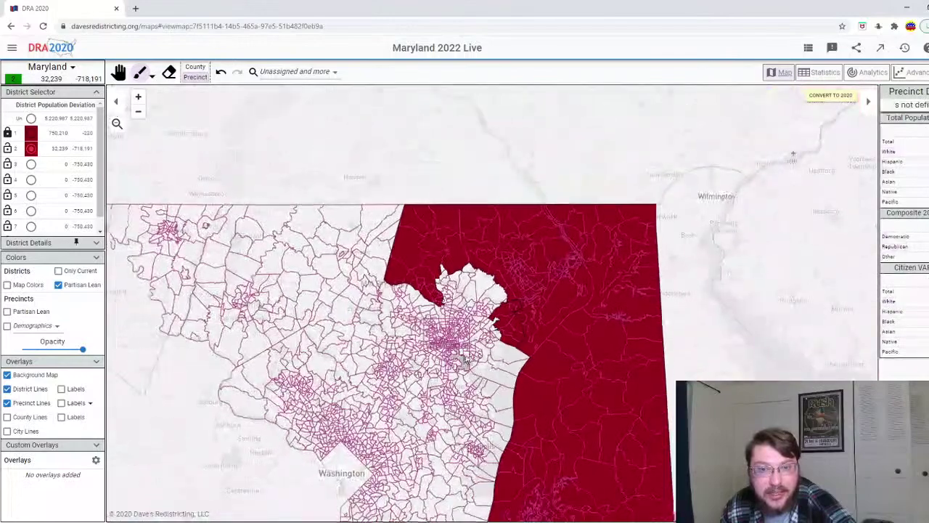
{"action": "scroll", "coordinate": [464, 360], "scroll_direction": "up", "scroll_amount": 3}
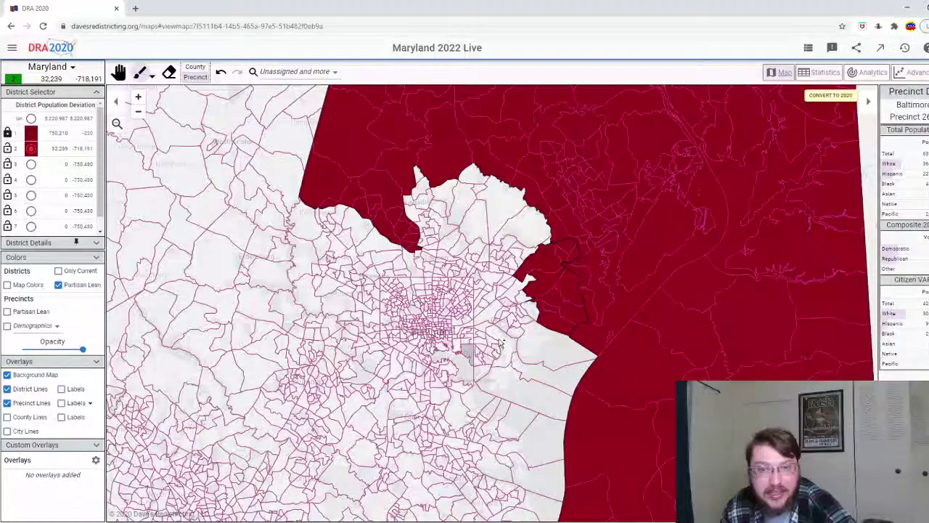
{"action": "scroll", "coordinate": [499, 343], "scroll_direction": "up", "scroll_amount": 2}
{"action": "left_click", "coordinate": [499, 338]}
{"action": "left_click", "coordinate": [497, 326]}
{"action": "mouse_move", "coordinate": [498, 327]}
{"action": "left_mouse_down"}
{"action": "mouse_move", "coordinate": [521, 318]}
{"action": "mouse_move", "coordinate": [500, 346]}
{"action": "mouse_move", "coordinate": [467, 344]}
{"action": "mouse_move", "coordinate": [486, 379]}
{"action": "mouse_move", "coordinate": [464, 395]}
{"action": "mouse_move", "coordinate": [485, 381]}
{"action": "mouse_move", "coordinate": [488, 366]}
{"action": "mouse_move", "coordinate": [468, 351]}
{"action": "left_mouse_up"}
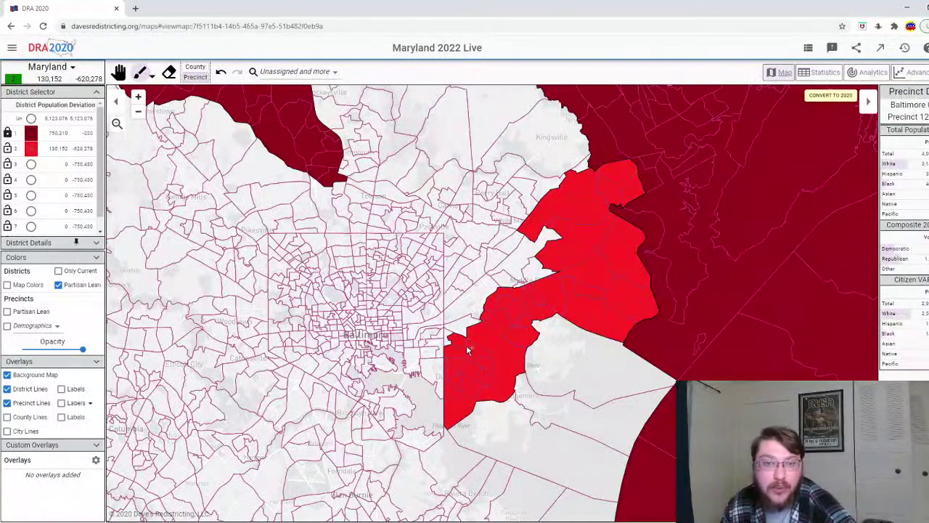
{"action": "left_click", "coordinate": [449, 338]}
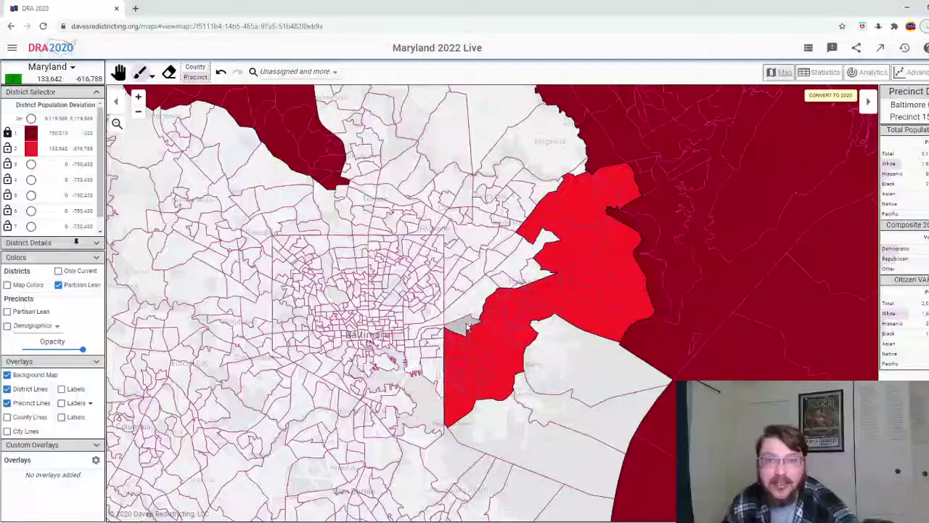
- Extend district 2 across the city line along the north side of the harbor to downtown Baltimore
{"action": "scroll", "coordinate": [467, 328], "scroll_direction": "down", "scroll_amount": 2}
{"action": "scroll", "coordinate": [465, 322], "scroll_direction": "up", "scroll_amount": 1}
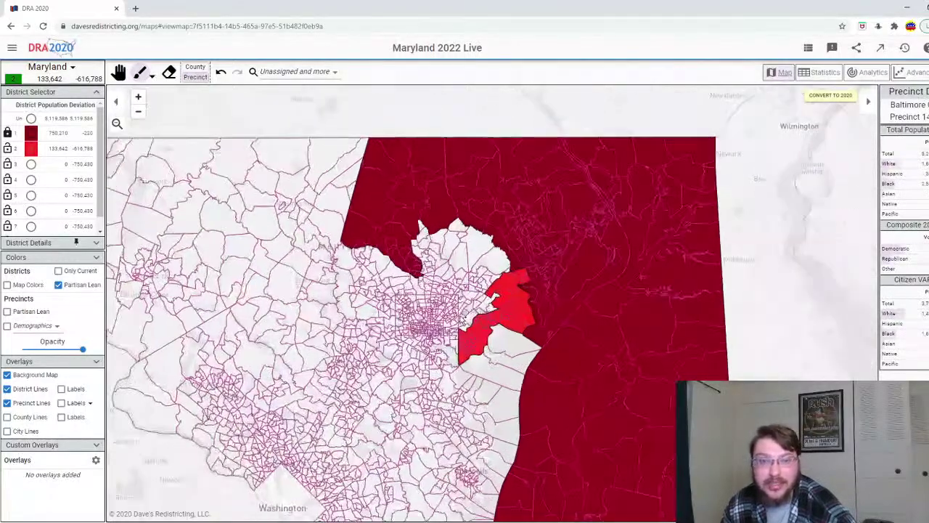
{"action": "scroll", "coordinate": [465, 321], "scroll_direction": "up", "scroll_amount": 3}
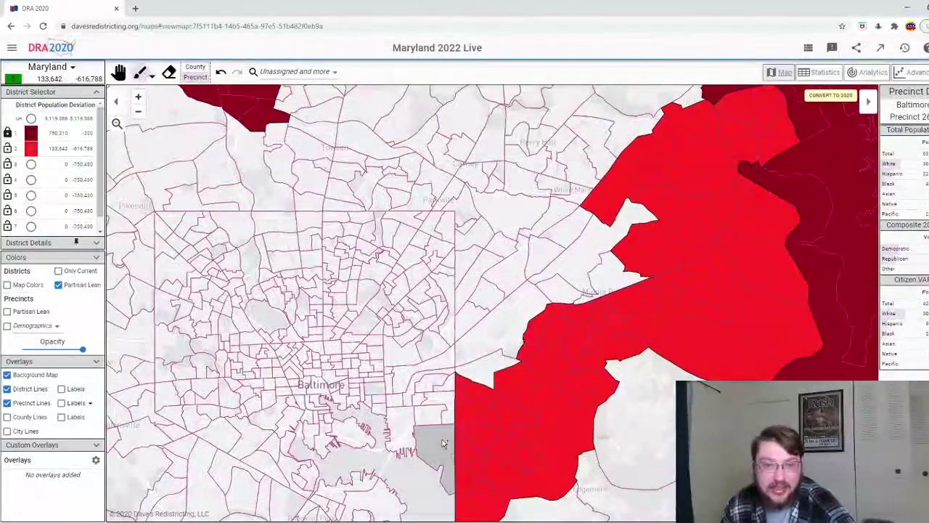
{"action": "mouse_move", "coordinate": [446, 415]}
{"action": "left_mouse_down"}
{"action": "mouse_move", "coordinate": [422, 402]}
{"action": "mouse_move", "coordinate": [448, 368]}
{"action": "mouse_move", "coordinate": [448, 387]}
{"action": "mouse_move", "coordinate": [406, 363]}
{"action": "mouse_move", "coordinate": [390, 367]}
{"action": "mouse_move", "coordinate": [398, 418]}
{"action": "mouse_move", "coordinate": [362, 388]}
{"action": "mouse_move", "coordinate": [352, 403]}
{"action": "mouse_move", "coordinate": [313, 369]}
{"action": "left_mouse_up"}
- Fill the enclosed downtown gap and paint the central, western and inner-harbor Baltimore city precincts into district 2
{"action": "scroll", "coordinate": [316, 369], "scroll_direction": "down", "scroll_amount": 3}
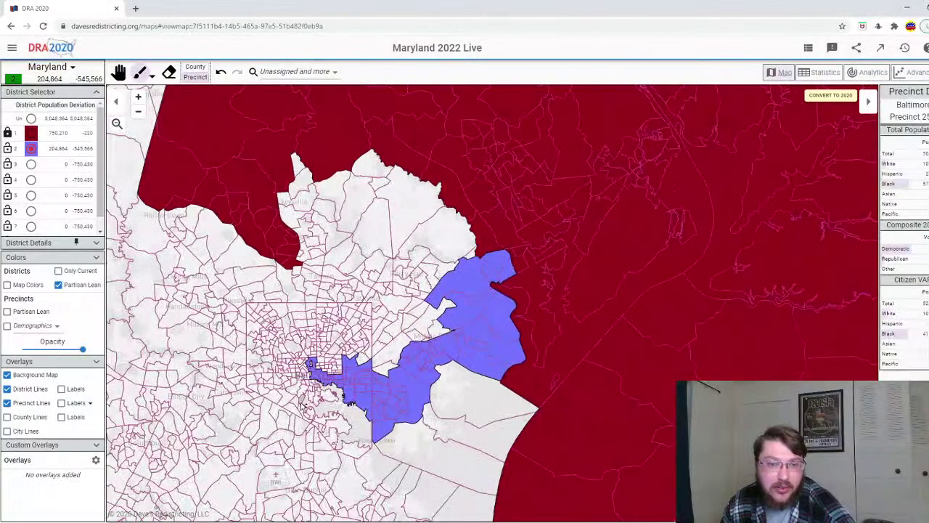
{"action": "scroll", "coordinate": [363, 325], "scroll_direction": "up", "scroll_amount": 4}
{"action": "scroll", "coordinate": [362, 324], "scroll_direction": "up", "scroll_amount": 2}
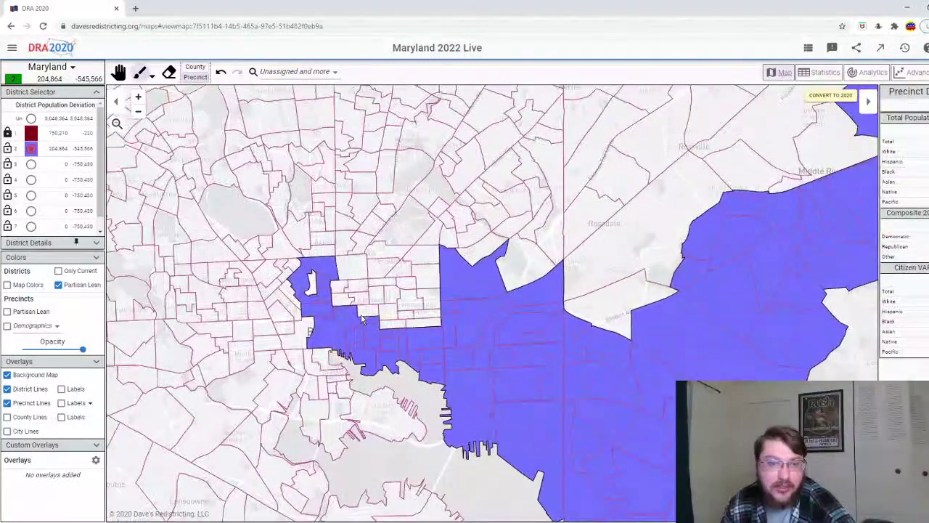
{"action": "mouse_move", "coordinate": [310, 283]}
{"action": "left_mouse_down"}
{"action": "mouse_move", "coordinate": [304, 354]}
{"action": "mouse_move", "coordinate": [333, 384]}
{"action": "mouse_move", "coordinate": [334, 406]}
{"action": "mouse_move", "coordinate": [322, 406]}
{"action": "mouse_move", "coordinate": [305, 382]}
{"action": "mouse_move", "coordinate": [286, 383]}
{"action": "mouse_move", "coordinate": [287, 392]}
{"action": "mouse_move", "coordinate": [272, 380]}
{"action": "mouse_move", "coordinate": [270, 341]}
{"action": "mouse_move", "coordinate": [286, 363]}
{"action": "mouse_move", "coordinate": [285, 304]}
{"action": "mouse_move", "coordinate": [313, 284]}
{"action": "mouse_move", "coordinate": [295, 250]}
{"action": "mouse_move", "coordinate": [253, 268]}
{"action": "mouse_move", "coordinate": [262, 278]}
{"action": "mouse_move", "coordinate": [288, 270]}
{"action": "mouse_move", "coordinate": [294, 287]}
{"action": "mouse_move", "coordinate": [272, 300]}
{"action": "mouse_move", "coordinate": [281, 322]}
{"action": "mouse_move", "coordinate": [263, 324]}
{"action": "mouse_move", "coordinate": [262, 307]}
{"action": "mouse_move", "coordinate": [230, 273]}
{"action": "mouse_move", "coordinate": [187, 271]}
{"action": "mouse_move", "coordinate": [174, 319]}
{"action": "mouse_move", "coordinate": [190, 334]}
{"action": "mouse_move", "coordinate": [206, 337]}
{"action": "mouse_move", "coordinate": [217, 325]}
{"action": "mouse_move", "coordinate": [209, 299]}
{"action": "mouse_move", "coordinate": [224, 334]}
{"action": "mouse_move", "coordinate": [260, 312]}
{"action": "mouse_move", "coordinate": [257, 320]}
{"action": "mouse_move", "coordinate": [295, 324]}
{"action": "left_mouse_up"}
- Paint the east Baltimore city precincts north of the harbor strip into district 2, up to the eastern city line
{"action": "scroll", "coordinate": [224, 336], "scroll_direction": "down", "scroll_amount": 2}
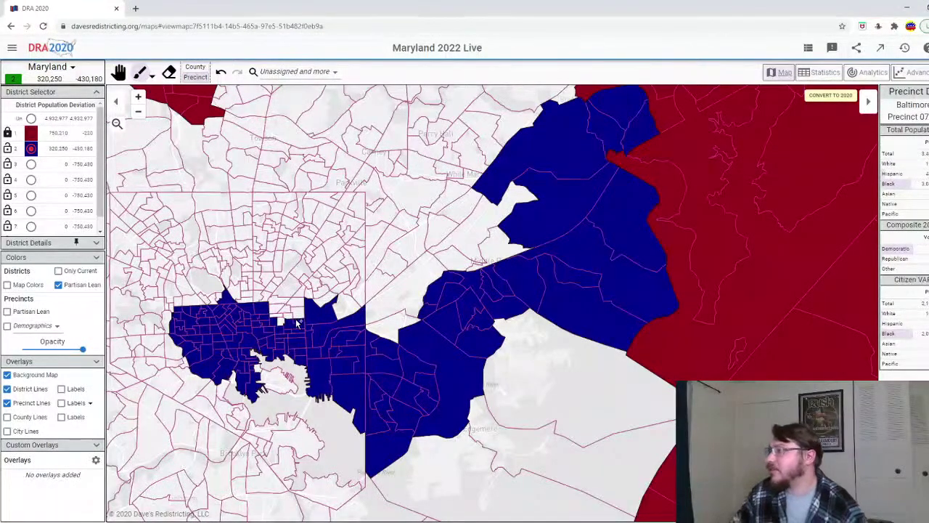
{"action": "mouse_move", "coordinate": [296, 324]}
{"action": "left_mouse_down"}
{"action": "mouse_move", "coordinate": [282, 306]}
{"action": "mouse_move", "coordinate": [295, 315]}
{"action": "mouse_move", "coordinate": [284, 291]}
{"action": "mouse_move", "coordinate": [245, 282]}
{"action": "mouse_move", "coordinate": [251, 277]}
{"action": "mouse_move", "coordinate": [245, 305]}
{"action": "mouse_move", "coordinate": [267, 289]}
{"action": "mouse_move", "coordinate": [271, 301]}
{"action": "mouse_move", "coordinate": [301, 294]}
{"action": "mouse_move", "coordinate": [307, 280]}
{"action": "mouse_move", "coordinate": [320, 300]}
{"action": "mouse_move", "coordinate": [344, 307]}
{"action": "mouse_move", "coordinate": [357, 281]}
{"action": "mouse_move", "coordinate": [349, 268]}
{"action": "mouse_move", "coordinate": [327, 272]}
{"action": "left_mouse_up"}
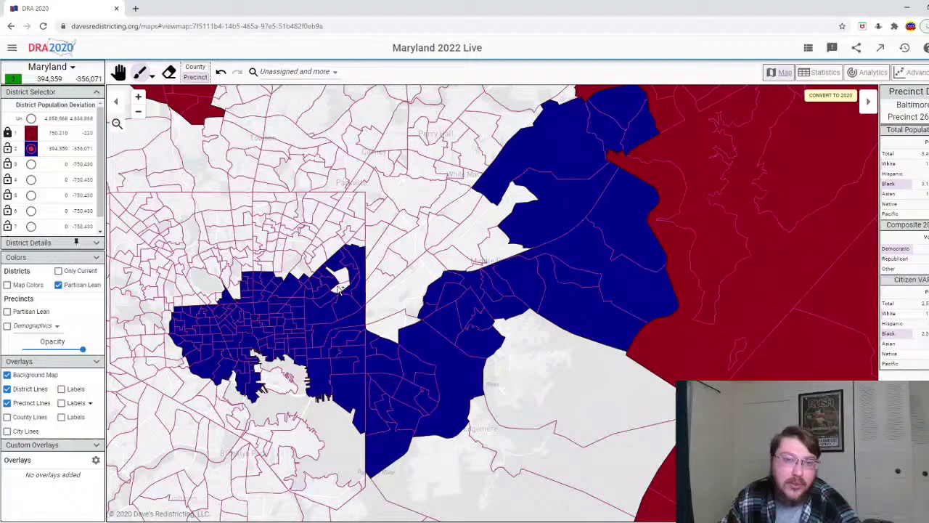
{"action": "scroll", "coordinate": [339, 289], "scroll_direction": "down", "scroll_amount": 2}
{"action": "left_click", "coordinate": [355, 238]}
{"action": "scroll", "coordinate": [352, 251], "scroll_direction": "down", "scroll_amount": 1}
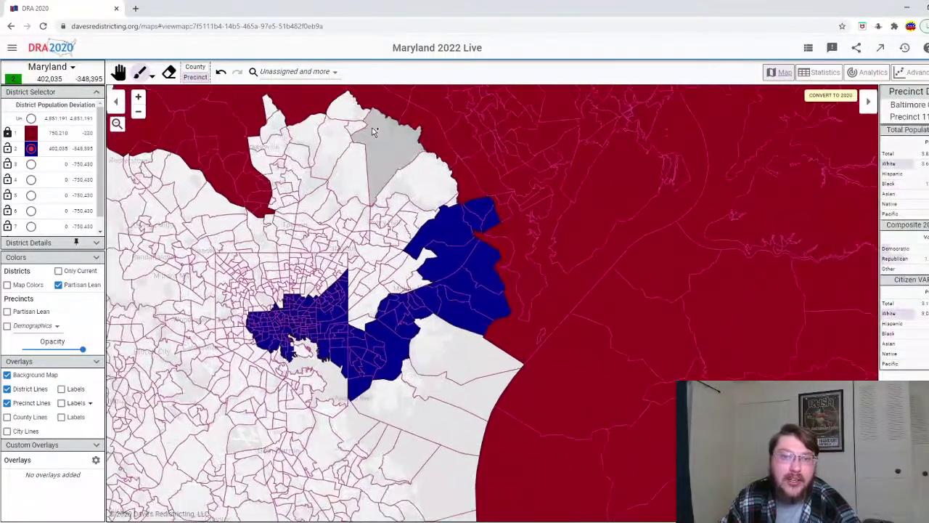
- Paint a district 2 band from White Marsh west to Towson, then continue across the northern Baltimore city precincts to the northwest corner
{"action": "scroll", "coordinate": [373, 131], "scroll_direction": "up", "scroll_amount": 1}
{"action": "mouse_move", "coordinate": [428, 247]}
{"action": "left_mouse_down"}
{"action": "mouse_move", "coordinate": [435, 243]}
{"action": "mouse_move", "coordinate": [406, 251]}
{"action": "mouse_move", "coordinate": [407, 238]}
{"action": "mouse_move", "coordinate": [395, 277]}
{"action": "mouse_move", "coordinate": [411, 285]}
{"action": "mouse_move", "coordinate": [363, 250]}
{"action": "mouse_move", "coordinate": [363, 270]}
{"action": "mouse_move", "coordinate": [347, 256]}
{"action": "mouse_move", "coordinate": [305, 254]}
{"action": "mouse_move", "coordinate": [267, 296]}
{"action": "left_mouse_up"}
{"action": "scroll", "coordinate": [190, 310], "scroll_direction": "up", "scroll_amount": 3}
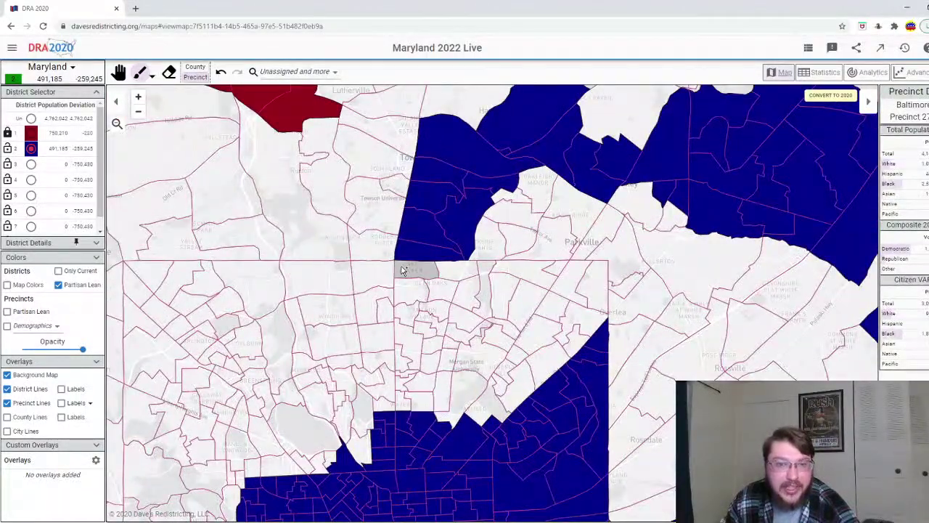
{"action": "mouse_move", "coordinate": [401, 270]}
{"action": "left_mouse_down"}
{"action": "mouse_move", "coordinate": [337, 287]}
{"action": "mouse_move", "coordinate": [312, 311]}
{"action": "mouse_move", "coordinate": [271, 301]}
{"action": "mouse_move", "coordinate": [261, 316]}
{"action": "mouse_move", "coordinate": [267, 327]}
{"action": "mouse_move", "coordinate": [222, 313]}
{"action": "mouse_move", "coordinate": [220, 302]}
{"action": "mouse_move", "coordinate": [185, 282]}
{"action": "mouse_move", "coordinate": [149, 284]}
{"action": "mouse_move", "coordinate": [148, 325]}
{"action": "mouse_move", "coordinate": [198, 305]}
{"action": "mouse_move", "coordinate": [179, 345]}
{"action": "mouse_move", "coordinate": [184, 363]}
{"action": "mouse_move", "coordinate": [204, 353]}
{"action": "mouse_move", "coordinate": [229, 338]}
{"action": "left_mouse_up"}
{"action": "scroll", "coordinate": [229, 339], "scroll_direction": "down", "scroll_amount": 5}
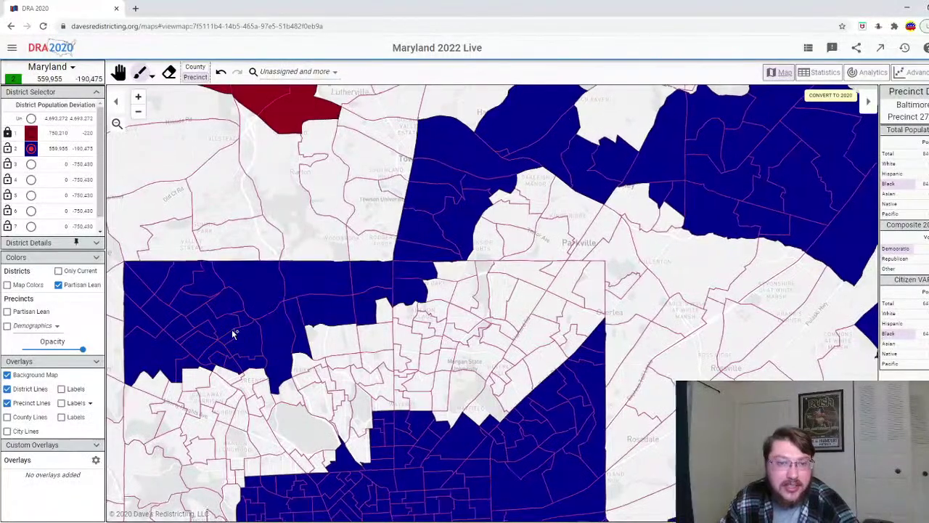
- Add the single precinct near Lochearn, west of the Baltimore city line, to district 2 and dismiss the crash message
{"action": "scroll", "coordinate": [231, 334], "scroll_direction": "down", "scroll_amount": 2}
{"action": "scroll", "coordinate": [239, 355], "scroll_direction": "up", "scroll_amount": 6}
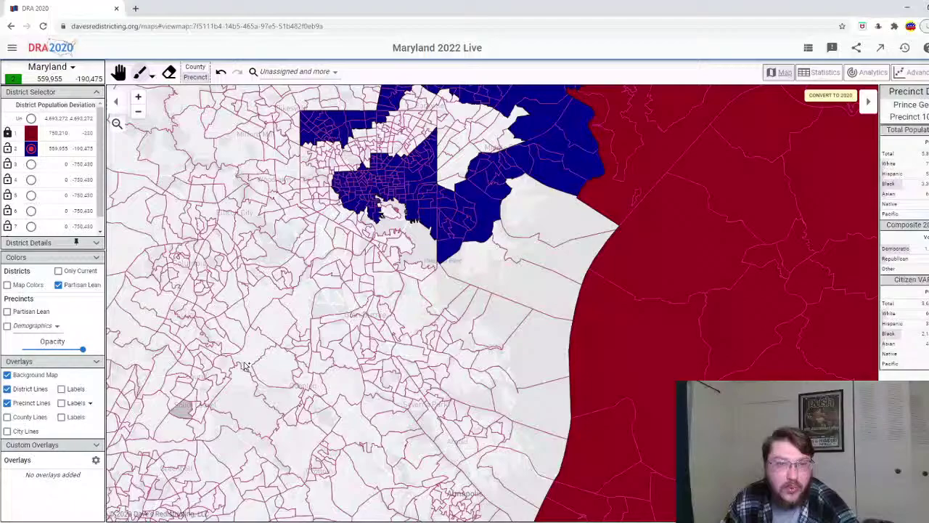
{"action": "left_click_drag", "start_coordinate": [245, 366], "coordinate": [303, 129]}
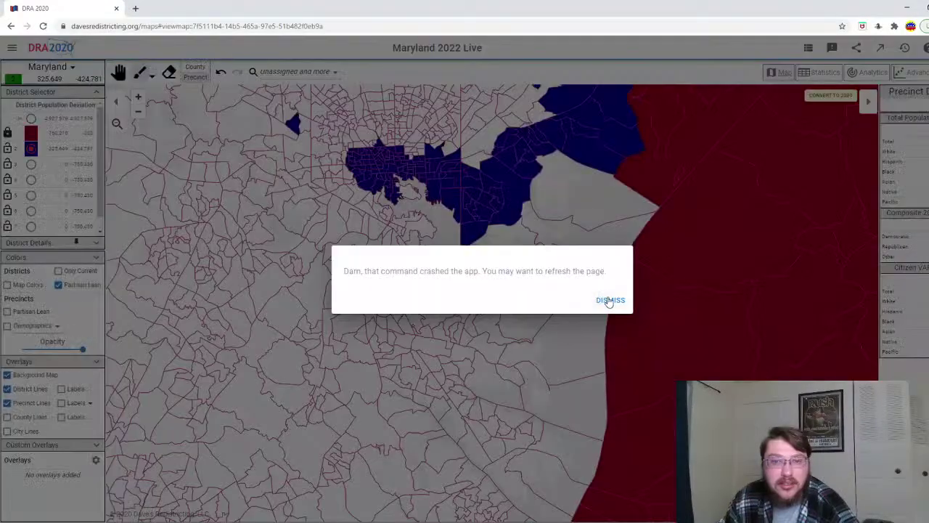
{"action": "left_click", "coordinate": [607, 299]}
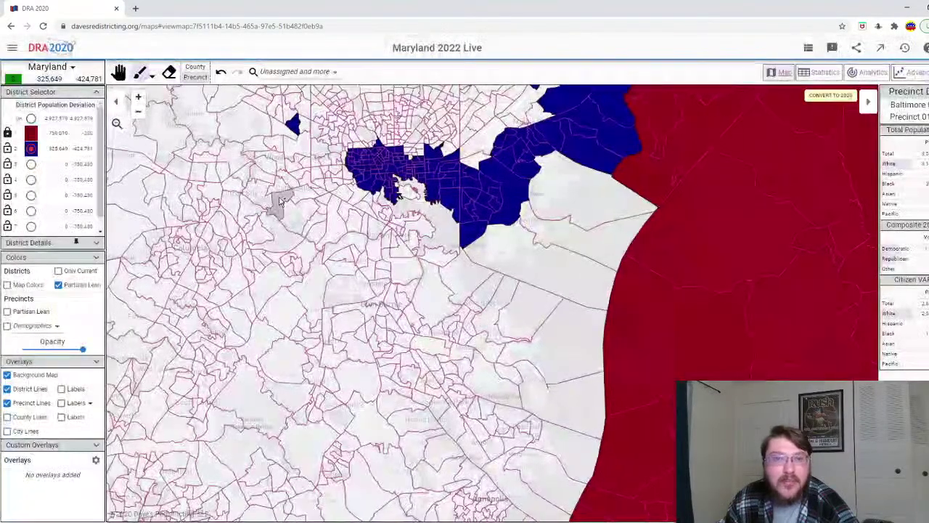
- Paint the Baltimore County band north of White Marsh and west toward Towson into district 2, down to the northern city line
{"action": "scroll", "coordinate": [282, 182], "scroll_direction": "down", "scroll_amount": 2}
{"action": "scroll", "coordinate": [284, 170], "scroll_direction": "up", "scroll_amount": 2}
{"action": "scroll", "coordinate": [358, 128], "scroll_direction": "up", "scroll_amount": 2}
{"action": "left_click_drag", "start_coordinate": [616, 169], "coordinate": [577, 147]}
{"action": "mouse_move", "coordinate": [594, 129]}
{"action": "left_mouse_down"}
{"action": "mouse_move", "coordinate": [537, 155]}
{"action": "mouse_move", "coordinate": [523, 154]}
{"action": "mouse_move", "coordinate": [521, 138]}
{"action": "mouse_move", "coordinate": [482, 168]}
{"action": "mouse_move", "coordinate": [449, 168]}
{"action": "mouse_move", "coordinate": [440, 191]}
{"action": "mouse_move", "coordinate": [473, 196]}
{"action": "mouse_move", "coordinate": [504, 188]}
{"action": "left_mouse_up"}
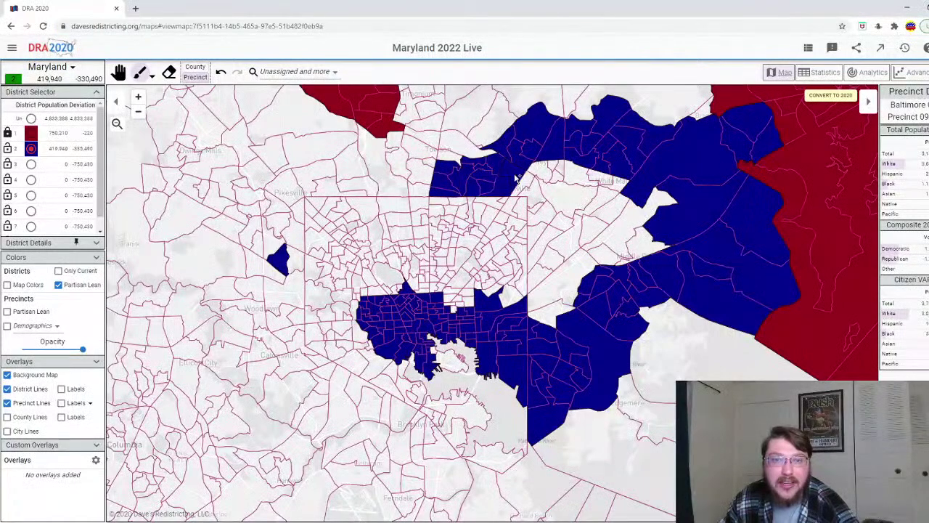
- Extend district 2 from the northern Baltimore city line south past Notre Dame of Maryland University, then west across the north-central precincts
{"action": "scroll", "coordinate": [435, 193], "scroll_direction": "up", "scroll_amount": 2}
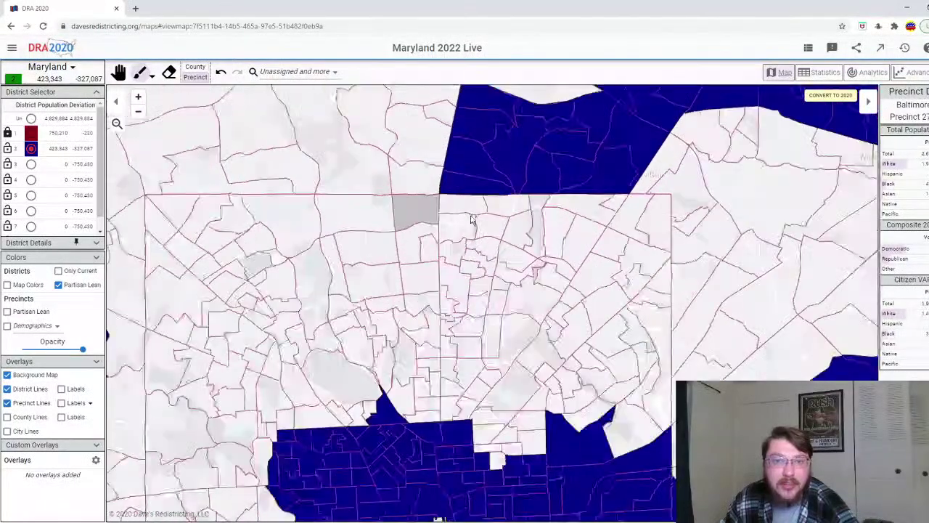
{"action": "mouse_move", "coordinate": [483, 208]}
{"action": "left_mouse_down"}
{"action": "mouse_move", "coordinate": [469, 234]}
{"action": "mouse_move", "coordinate": [513, 206]}
{"action": "mouse_move", "coordinate": [492, 254]}
{"action": "mouse_move", "coordinate": [455, 282]}
{"action": "left_mouse_up"}
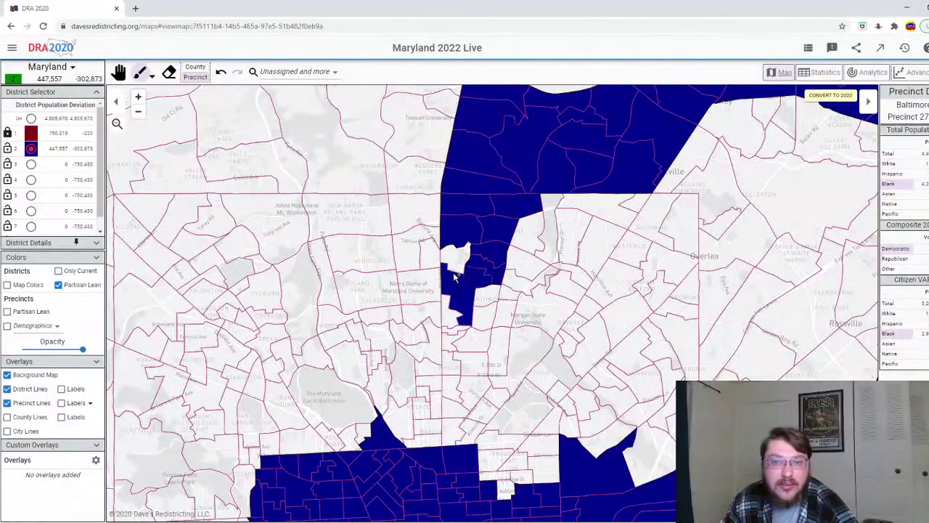
{"action": "mouse_move", "coordinate": [428, 312]}
{"action": "left_mouse_down"}
{"action": "mouse_move", "coordinate": [399, 295]}
{"action": "mouse_move", "coordinate": [379, 314]}
{"action": "mouse_move", "coordinate": [355, 315]}
{"action": "mouse_move", "coordinate": [334, 314]}
{"action": "mouse_move", "coordinate": [322, 298]}
{"action": "mouse_move", "coordinate": [303, 325]}
{"action": "mouse_move", "coordinate": [267, 313]}
{"action": "mouse_move", "coordinate": [249, 288]}
{"action": "left_mouse_up"}
{"action": "scroll", "coordinate": [254, 283], "scroll_direction": "down", "scroll_amount": 5}
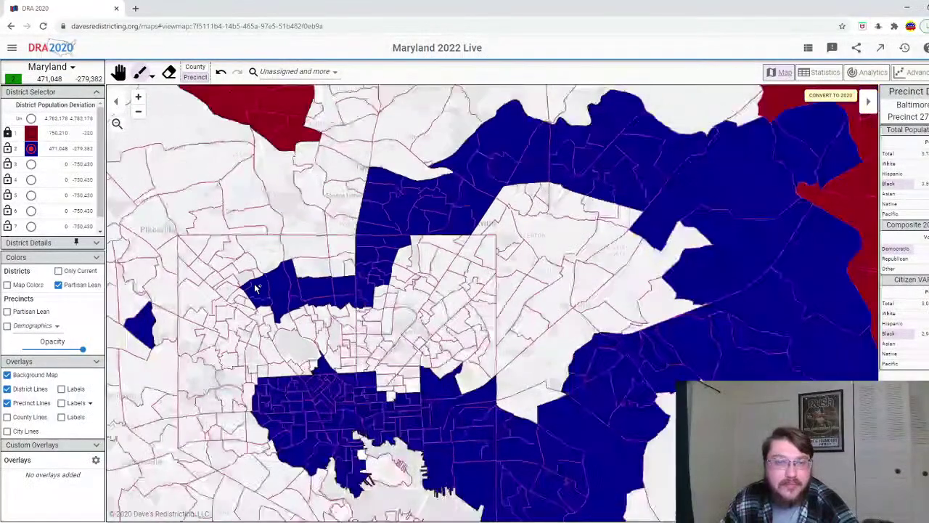
- Paint the northwest corner precincts of Baltimore city near Pikesville into district 2, filling the gaps between them
{"action": "scroll", "coordinate": [252, 285], "scroll_direction": "up", "scroll_amount": 4}
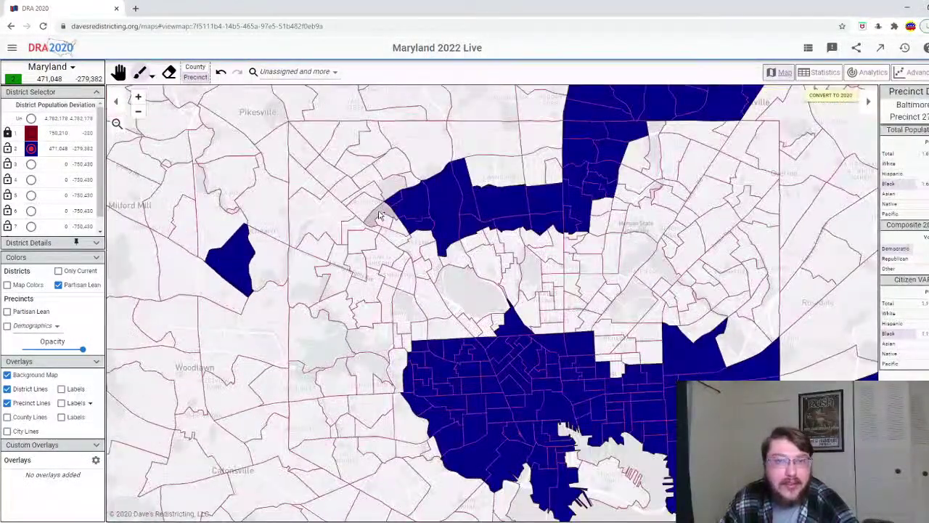
{"action": "left_click", "coordinate": [398, 178]}
{"action": "mouse_move", "coordinate": [368, 165]}
{"action": "left_mouse_down"}
{"action": "mouse_move", "coordinate": [346, 140]}
{"action": "mouse_move", "coordinate": [316, 140]}
{"action": "mouse_move", "coordinate": [301, 177]}
{"action": "mouse_move", "coordinate": [325, 242]}
{"action": "left_mouse_up"}
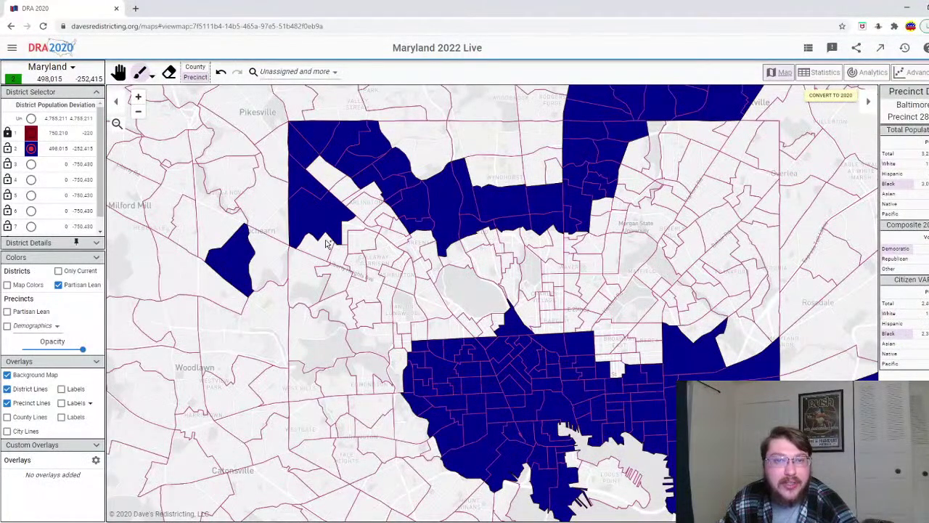
{"action": "left_click", "coordinate": [326, 182]}
{"action": "left_click_drag", "start_coordinate": [354, 263], "coordinate": [392, 234]}
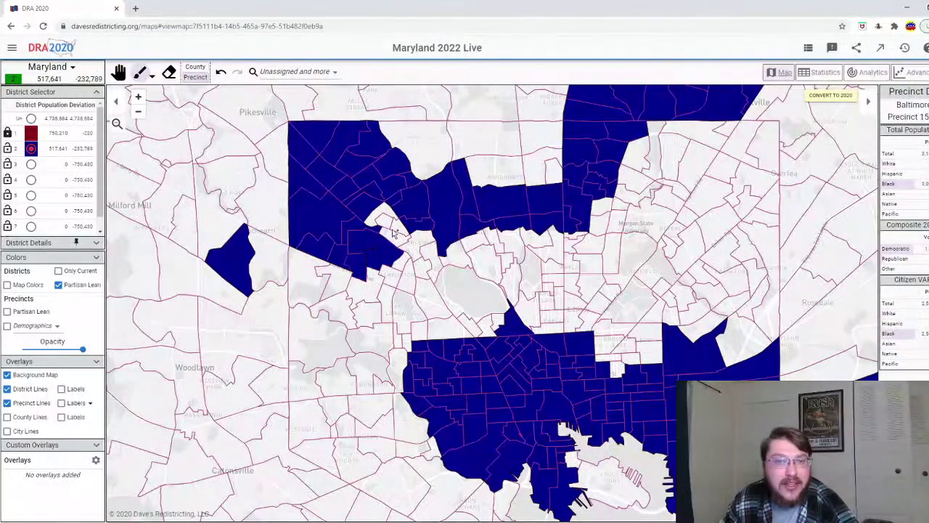
- Extend district 2 west across the city line through the Lochearn, Milford Mill and Woodlawn area precincts
{"action": "mouse_move", "coordinate": [296, 269]}
{"action": "left_mouse_down"}
{"action": "mouse_move", "coordinate": [221, 248]}
{"action": "mouse_move", "coordinate": [203, 330]}
{"action": "mouse_move", "coordinate": [175, 334]}
{"action": "mouse_move", "coordinate": [171, 359]}
{"action": "left_mouse_up"}
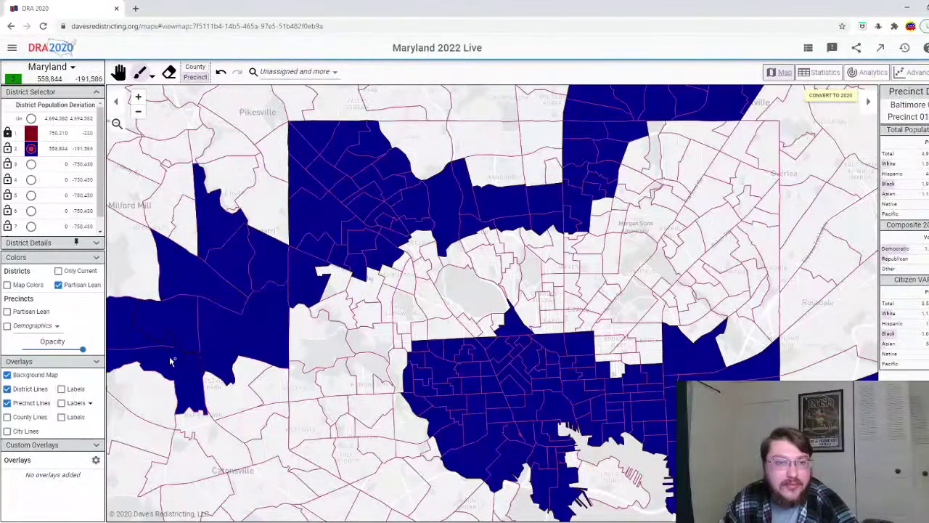
{"action": "scroll", "coordinate": [175, 361], "scroll_direction": "down", "scroll_amount": 5}
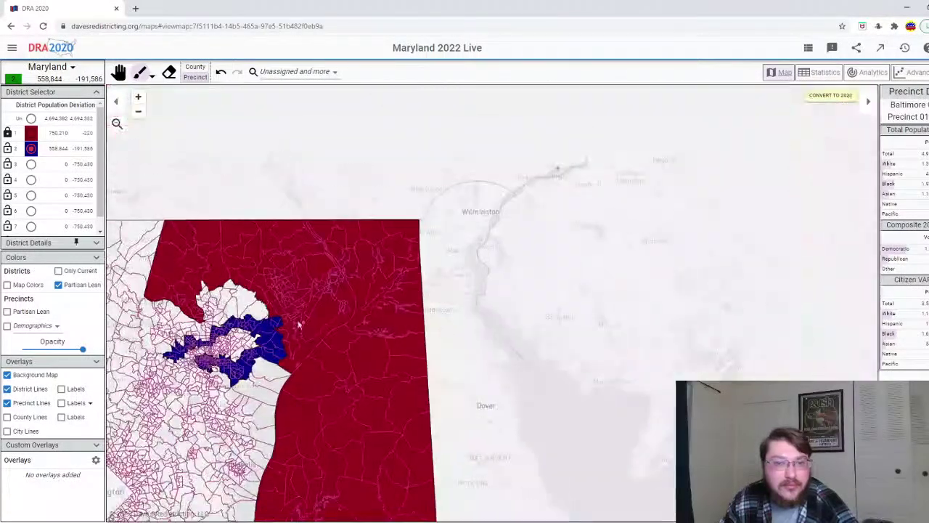
{"action": "scroll", "coordinate": [319, 309], "scroll_direction": "up", "scroll_amount": 5}
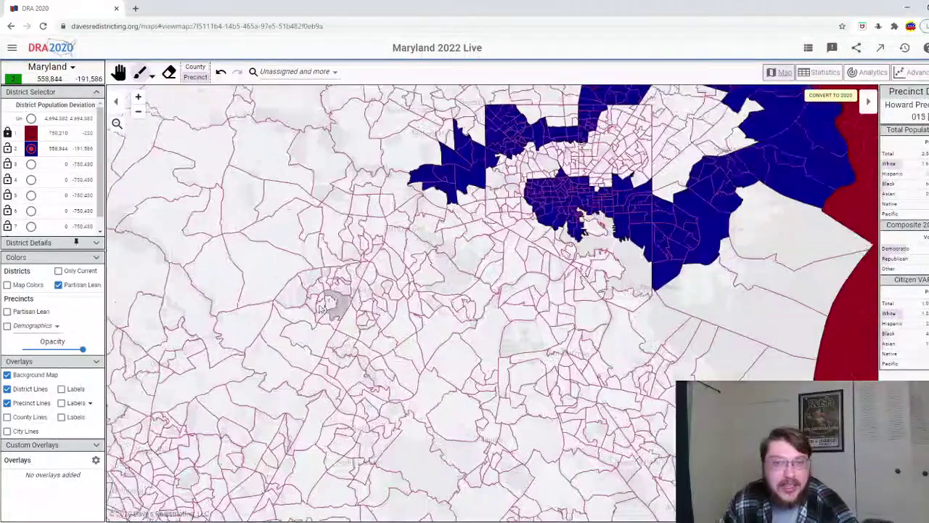
- Extend district 2 southwest past Ellicott City into Howard County and fill in the Columbia precincts
{"action": "mouse_move", "coordinate": [427, 222]}
{"action": "left_mouse_down"}
{"action": "mouse_move", "coordinate": [434, 212]}
{"action": "mouse_move", "coordinate": [410, 197]}
{"action": "mouse_move", "coordinate": [371, 241]}
{"action": "mouse_move", "coordinate": [379, 270]}
{"action": "mouse_move", "coordinate": [360, 316]}
{"action": "mouse_move", "coordinate": [367, 337]}
{"action": "mouse_move", "coordinate": [408, 319]}
{"action": "mouse_move", "coordinate": [374, 304]}
{"action": "left_mouse_up"}
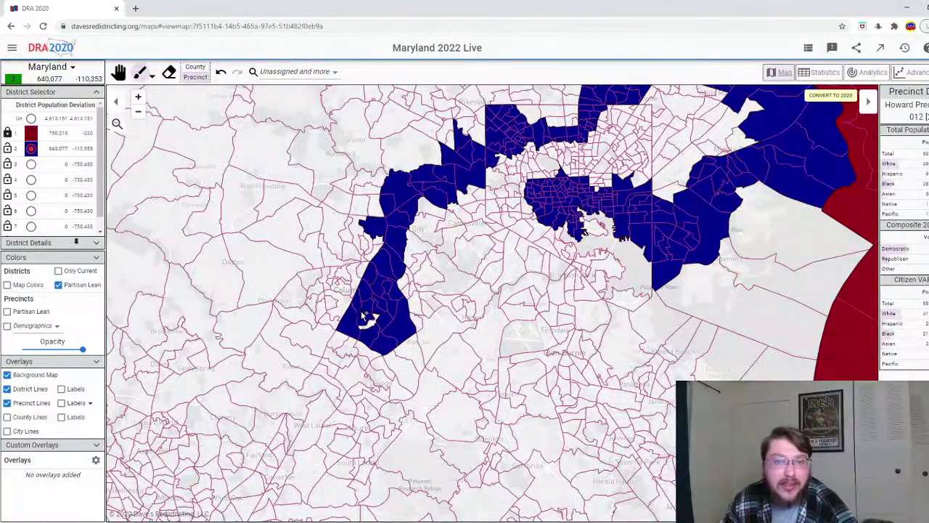
{"action": "mouse_move", "coordinate": [365, 246]}
{"action": "left_mouse_down"}
{"action": "mouse_move", "coordinate": [337, 241]}
{"action": "mouse_move", "coordinate": [336, 259]}
{"action": "mouse_move", "coordinate": [354, 260]}
{"action": "mouse_move", "coordinate": [330, 307]}
{"action": "left_mouse_up"}
{"action": "left_click", "coordinate": [341, 275]}
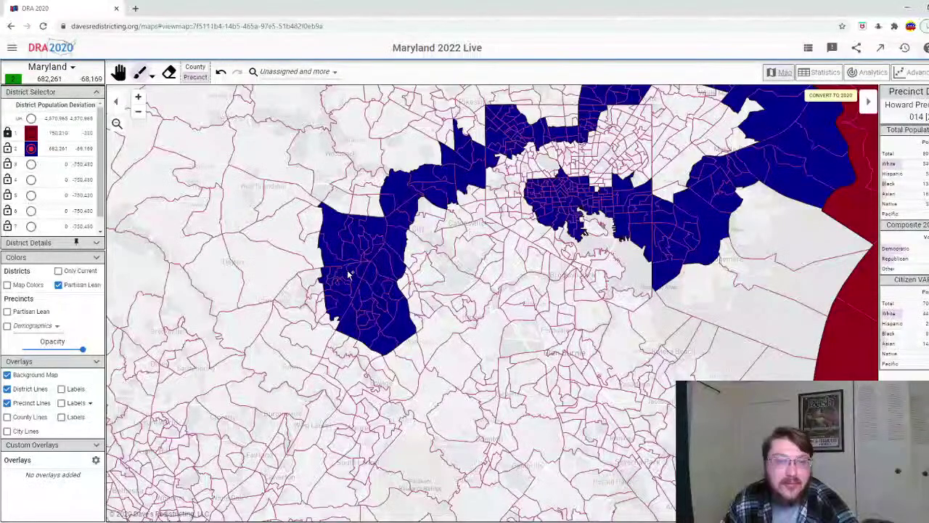
- Paint the Howard County precincts west and southwest of Columbia, down to Fulton and Scaggsville, into district 2
{"action": "scroll", "coordinate": [347, 269], "scroll_direction": "up", "scroll_amount": 2}
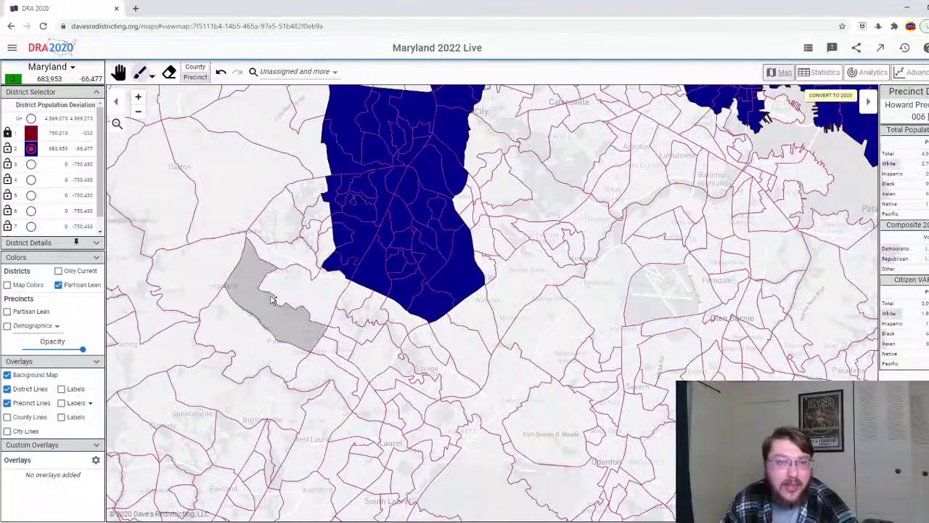
{"action": "mouse_move", "coordinate": [275, 289]}
{"action": "left_mouse_down"}
{"action": "mouse_move", "coordinate": [251, 272]}
{"action": "mouse_move", "coordinate": [312, 206]}
{"action": "mouse_move", "coordinate": [328, 231]}
{"action": "left_mouse_up"}
{"action": "scroll", "coordinate": [327, 225], "scroll_direction": "down", "scroll_amount": 3}
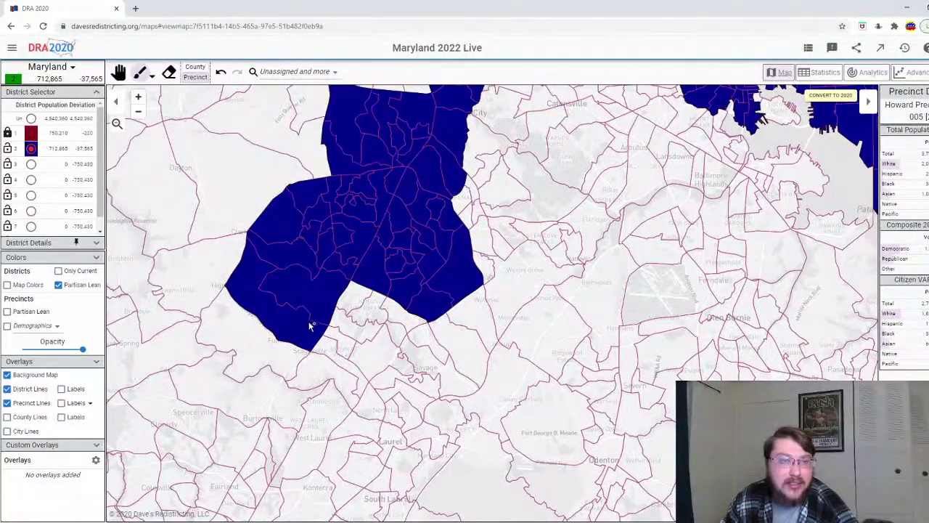
- Extend district 2 south from Scaggsville across the county line through the Burtonsville and Fairland area precincts
{"action": "scroll", "coordinate": [240, 363], "scroll_direction": "up", "scroll_amount": 1}
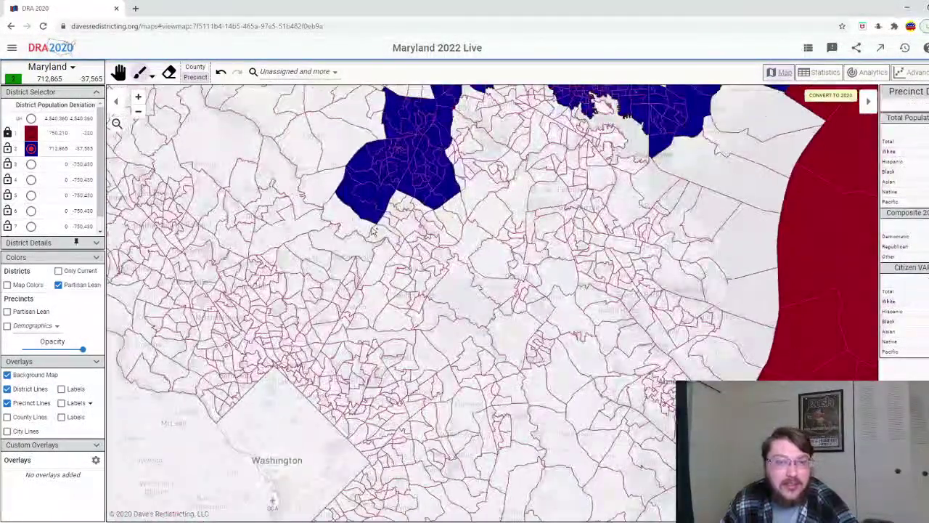
{"action": "left_click", "coordinate": [341, 215]}
{"action": "mouse_move", "coordinate": [363, 251]}
{"action": "left_mouse_down"}
{"action": "mouse_move", "coordinate": [337, 275]}
{"action": "mouse_move", "coordinate": [318, 261]}
{"action": "mouse_move", "coordinate": [363, 274]}
{"action": "mouse_move", "coordinate": [340, 301]}
{"action": "mouse_move", "coordinate": [319, 279]}
{"action": "left_mouse_up"}
{"action": "scroll", "coordinate": [322, 280], "scroll_direction": "down", "scroll_amount": 3}
{"action": "scroll", "coordinate": [344, 197], "scroll_direction": "up", "scroll_amount": 3}
{"action": "scroll", "coordinate": [344, 198], "scroll_direction": "up", "scroll_amount": 2}
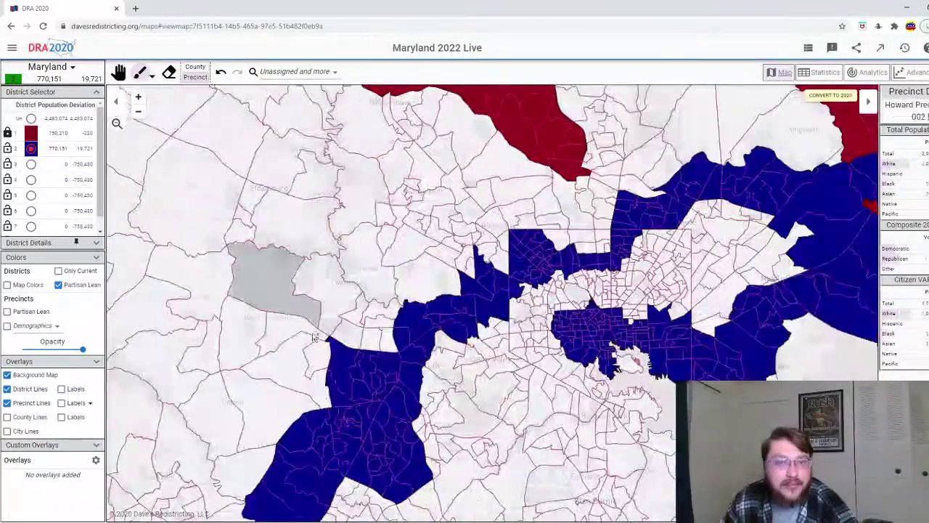
- Undo the last additions to district 2 to balance its population, and lock the district
{"action": "left_click", "coordinate": [220, 72]}
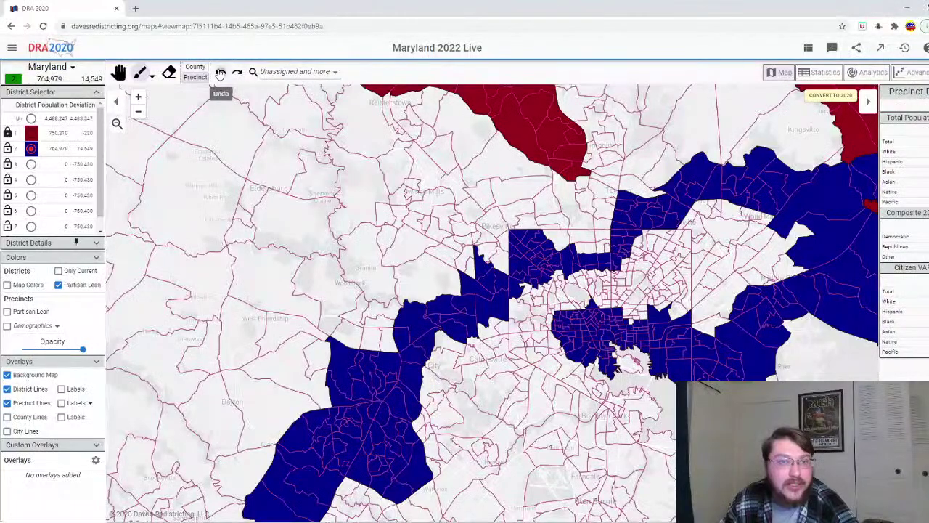
{"action": "left_click", "coordinate": [220, 73]}
{"action": "scroll", "coordinate": [284, 419], "scroll_direction": "down", "scroll_amount": 2}
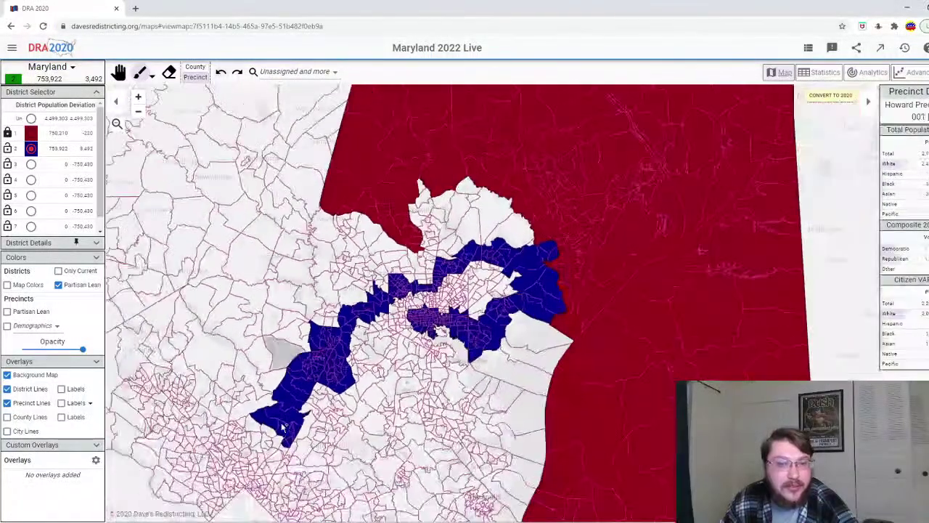
{"action": "scroll", "coordinate": [284, 419], "scroll_direction": "up", "scroll_amount": 2}
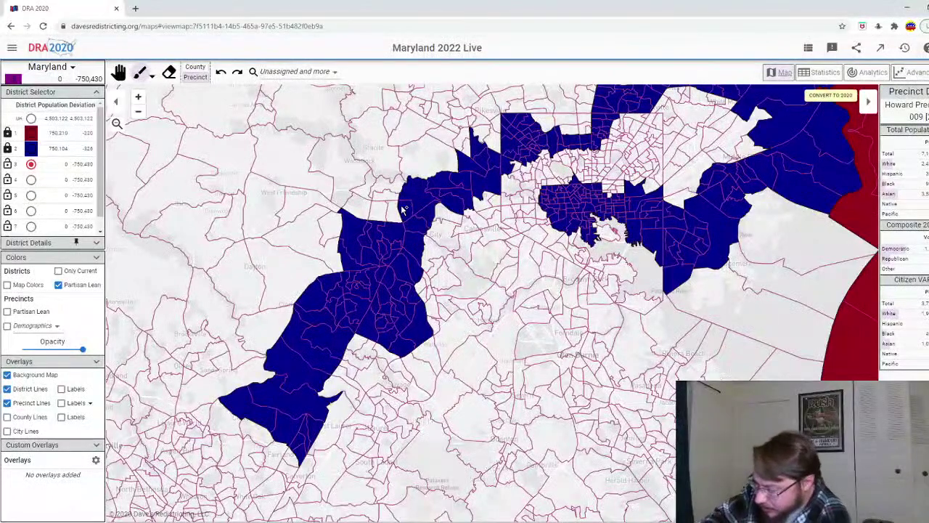
- Start district 3 in the pocket of Baltimore County enclosed by district 2, and extend it across the city line into northeast Baltimore
{"action": "scroll", "coordinate": [467, 227], "scroll_direction": "down", "scroll_amount": 5}
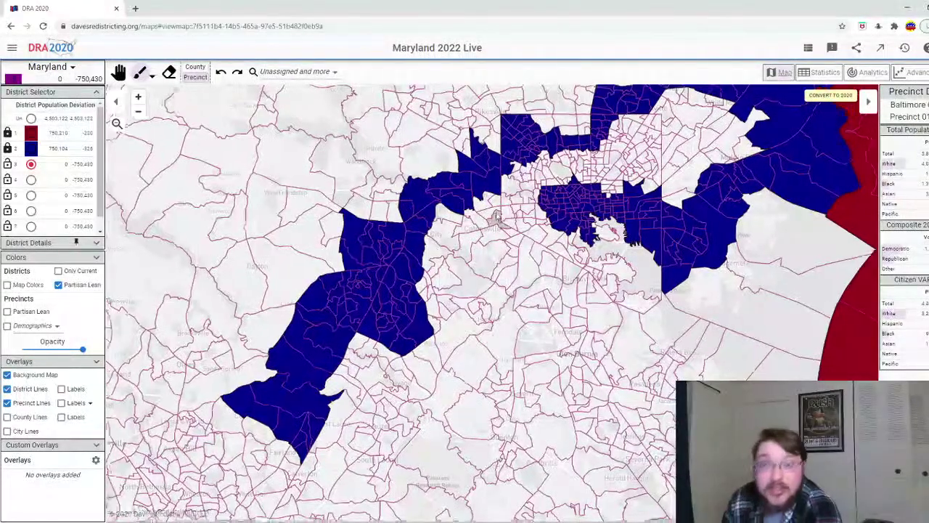
{"action": "scroll", "coordinate": [532, 165], "scroll_direction": "up", "scroll_amount": 4}
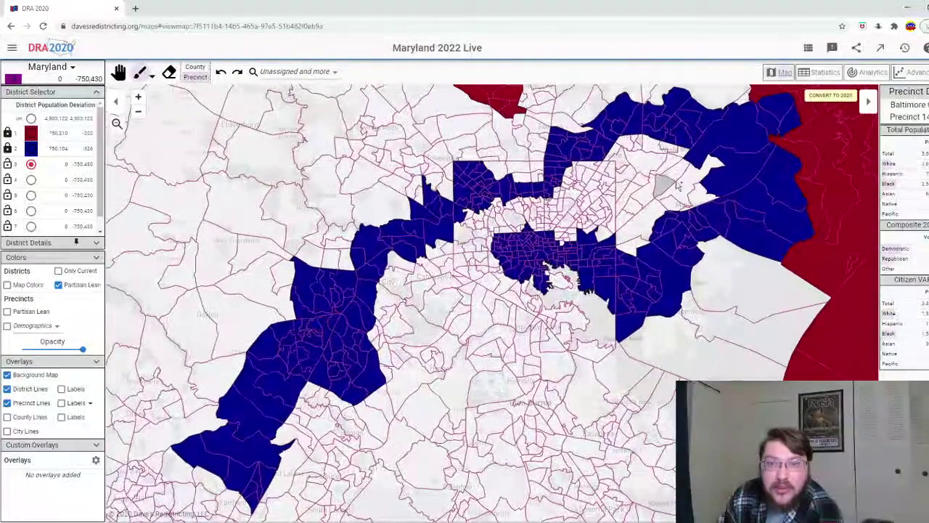
{"action": "mouse_move", "coordinate": [677, 186]}
{"action": "left_mouse_down"}
{"action": "mouse_move", "coordinate": [702, 179]}
{"action": "mouse_move", "coordinate": [692, 196]}
{"action": "mouse_move", "coordinate": [652, 212]}
{"action": "left_mouse_up"}
{"action": "mouse_move", "coordinate": [629, 247]}
{"action": "left_mouse_down"}
{"action": "mouse_move", "coordinate": [645, 193]}
{"action": "mouse_move", "coordinate": [672, 174]}
{"action": "mouse_move", "coordinate": [666, 148]}
{"action": "mouse_move", "coordinate": [620, 148]}
{"action": "mouse_move", "coordinate": [629, 212]}
{"action": "left_mouse_up"}
{"action": "mouse_move", "coordinate": [636, 140]}
{"action": "left_mouse_down"}
{"action": "mouse_move", "coordinate": [608, 168]}
{"action": "mouse_move", "coordinate": [572, 169]}
{"action": "mouse_move", "coordinate": [561, 242]}
{"action": "mouse_move", "coordinate": [577, 218]}
{"action": "left_mouse_up"}
{"action": "scroll", "coordinate": [581, 196], "scroll_direction": "up", "scroll_amount": 3}
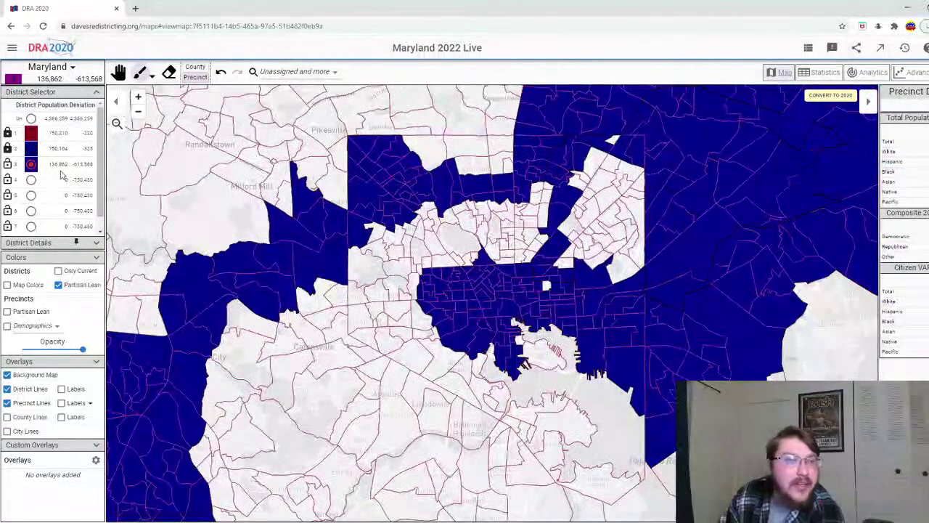
- Switch the district coloring from partisan lean to map colors and set the brush to its largest size
{"action": "left_click", "coordinate": [29, 286]}
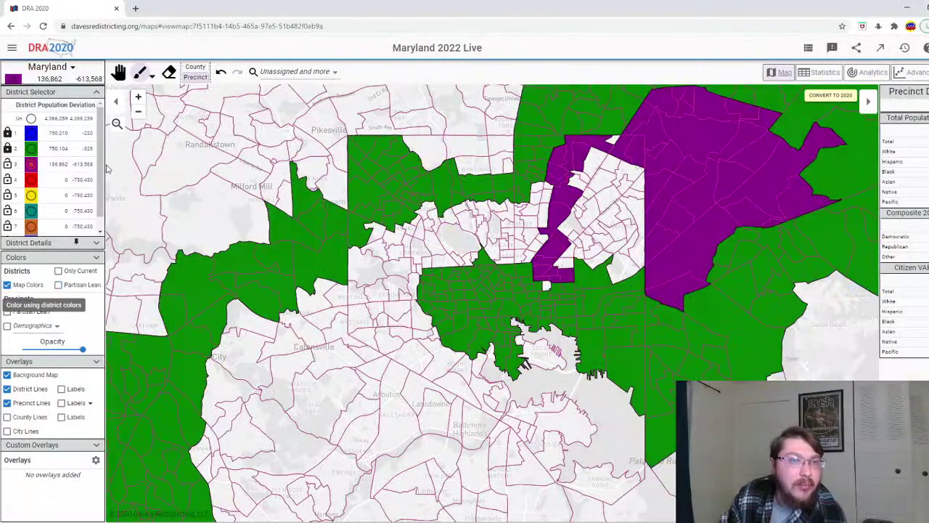
{"action": "left_click", "coordinate": [152, 76]}
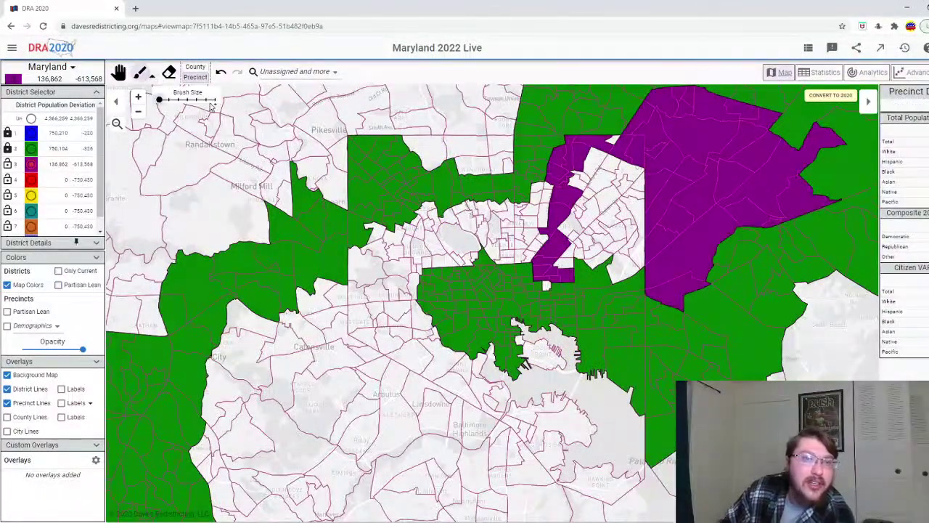
- Fill the remaining northeast, north-central and west Baltimore city precincts into district 3, and remove the precinct spilled over the western city line
{"action": "mouse_move", "coordinate": [642, 209]}
{"action": "left_mouse_down"}
{"action": "mouse_move", "coordinate": [588, 240]}
{"action": "mouse_move", "coordinate": [575, 229]}
{"action": "mouse_move", "coordinate": [557, 262]}
{"action": "mouse_move", "coordinate": [611, 156]}
{"action": "left_mouse_up"}
{"action": "left_click_drag", "start_coordinate": [567, 211], "coordinate": [551, 236]}
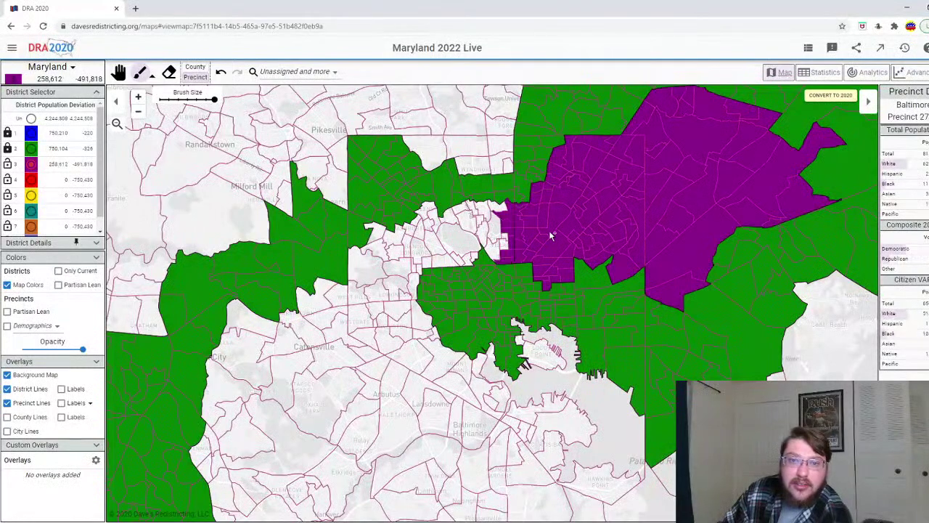
{"action": "left_click_drag", "start_coordinate": [487, 240], "coordinate": [387, 269]}
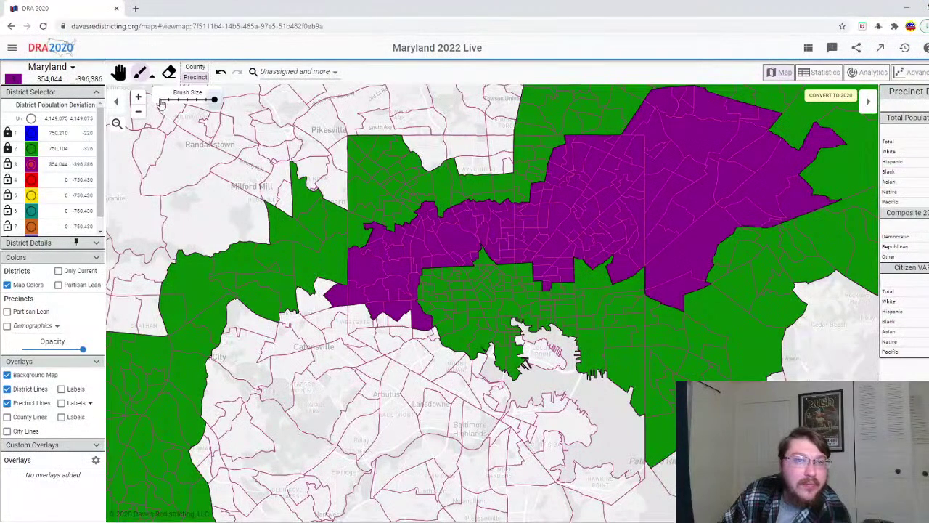
{"action": "left_click", "coordinate": [169, 72]}
{"action": "key", "text": "ctrl+z"}
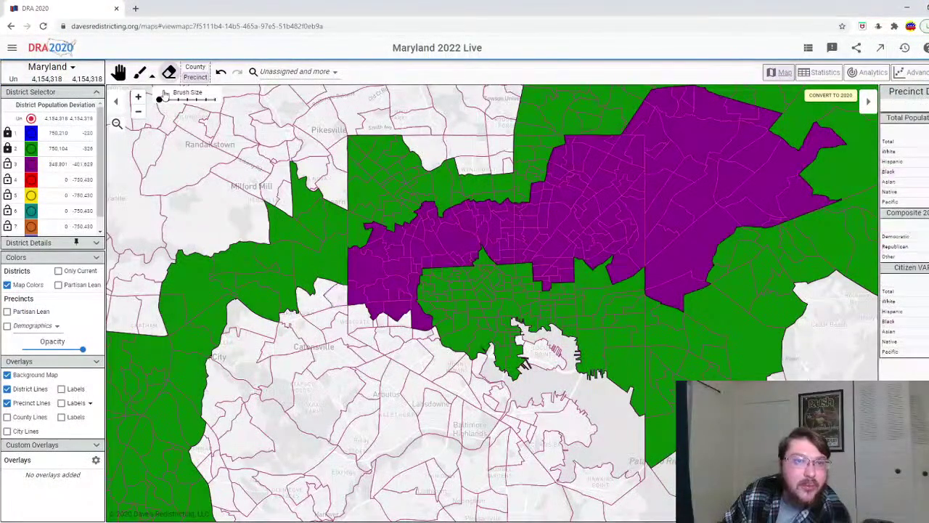
- Paint the southwest and south Baltimore city precincts into district 3 along the city line to its southern tip, including Locust Point
{"action": "left_click", "coordinate": [33, 167]}
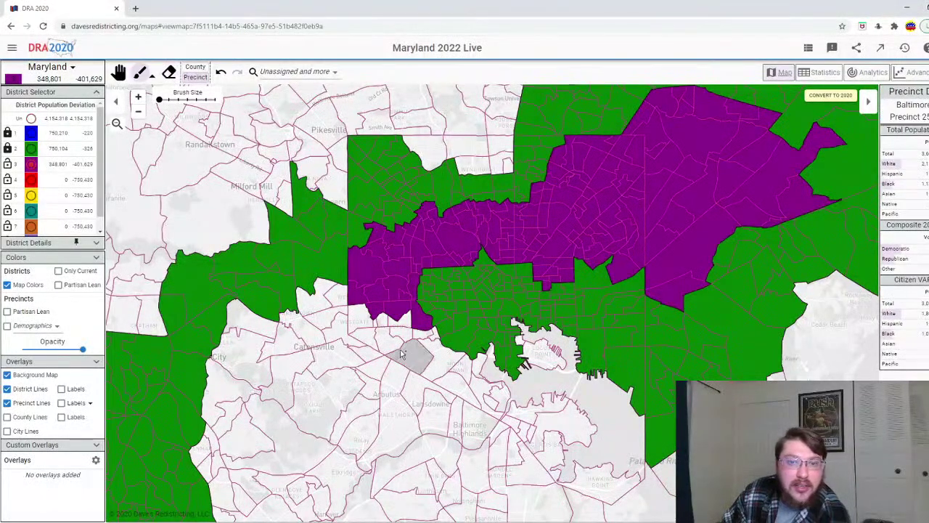
{"action": "mouse_move", "coordinate": [368, 324]}
{"action": "left_mouse_down"}
{"action": "mouse_move", "coordinate": [408, 360]}
{"action": "mouse_move", "coordinate": [432, 340]}
{"action": "mouse_move", "coordinate": [376, 324]}
{"action": "left_mouse_up"}
{"action": "mouse_move", "coordinate": [458, 354]}
{"action": "left_mouse_down"}
{"action": "mouse_move", "coordinate": [473, 376]}
{"action": "mouse_move", "coordinate": [460, 379]}
{"action": "mouse_move", "coordinate": [486, 402]}
{"action": "mouse_move", "coordinate": [498, 389]}
{"action": "mouse_move", "coordinate": [484, 366]}
{"action": "mouse_move", "coordinate": [534, 381]}
{"action": "mouse_move", "coordinate": [540, 358]}
{"action": "mouse_move", "coordinate": [542, 409]}
{"action": "mouse_move", "coordinate": [520, 340]}
{"action": "mouse_move", "coordinate": [532, 348]}
{"action": "mouse_move", "coordinate": [555, 433]}
{"action": "mouse_move", "coordinate": [507, 427]}
{"action": "mouse_move", "coordinate": [564, 444]}
{"action": "left_mouse_up"}
- Add the waterfront Baltimore County precincts southeast of the city and the northern Anne Arundel shoreline around Riviera Beach to district 3
{"action": "scroll", "coordinate": [566, 442], "scroll_direction": "down", "scroll_amount": 3}
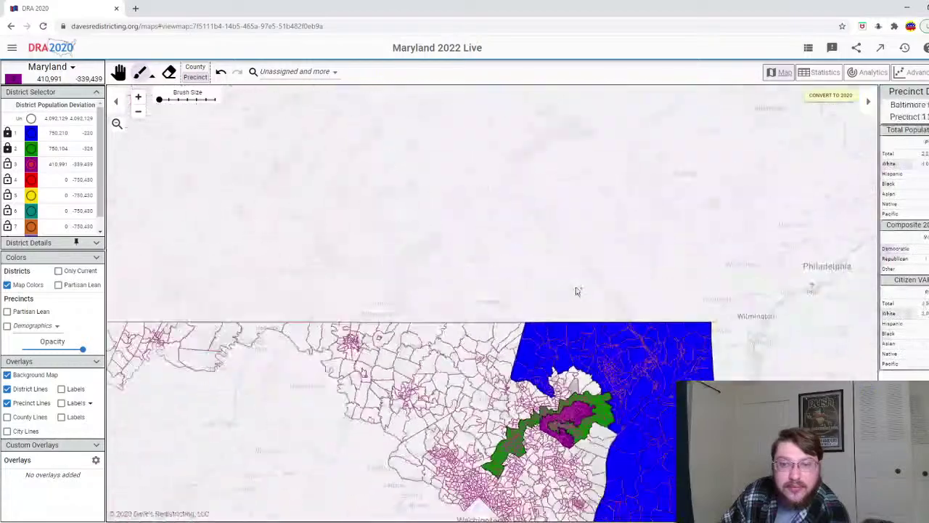
{"action": "scroll", "coordinate": [581, 341], "scroll_direction": "up", "scroll_amount": 2}
{"action": "scroll", "coordinate": [581, 341], "scroll_direction": "up", "scroll_amount": 3}
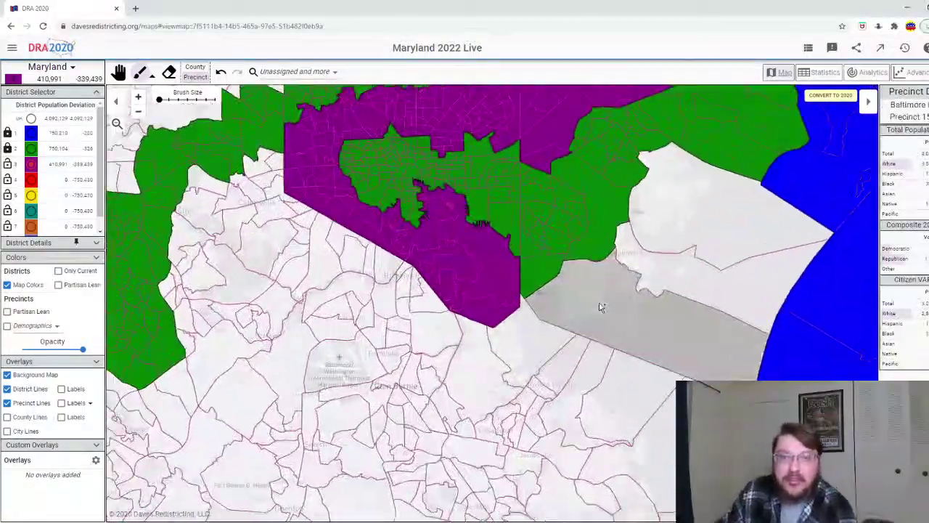
{"action": "left_click", "coordinate": [601, 308]}
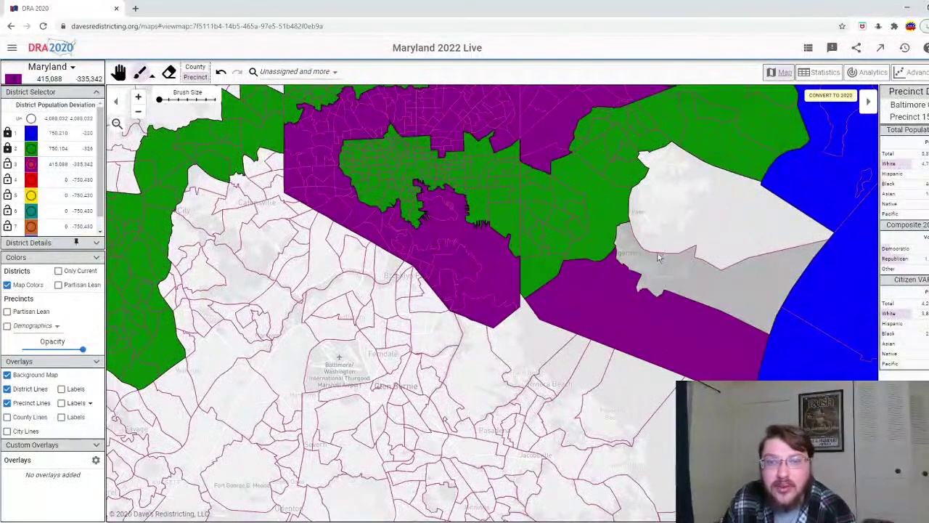
{"action": "left_click", "coordinate": [660, 231]}
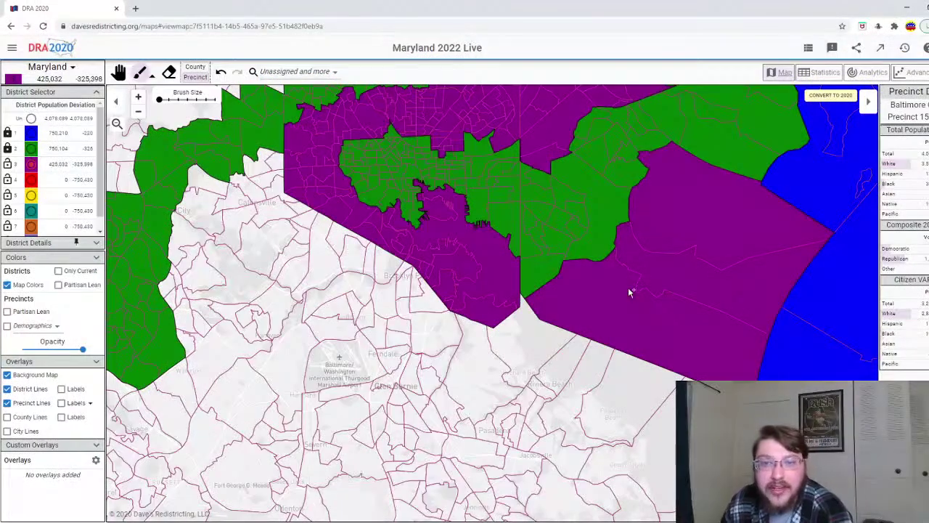
{"action": "left_click", "coordinate": [521, 354]}
{"action": "left_click", "coordinate": [599, 430]}
{"action": "left_click", "coordinate": [654, 451]}
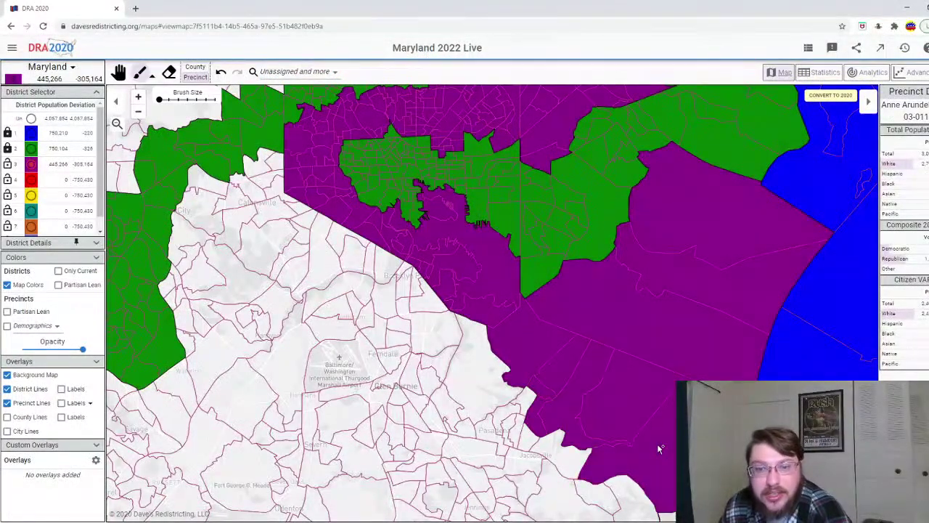
- Extend district 3 south along the Anne Arundel shoreline next to district 1, down past Annapolis
{"action": "scroll", "coordinate": [653, 446], "scroll_direction": "down", "scroll_amount": 5}
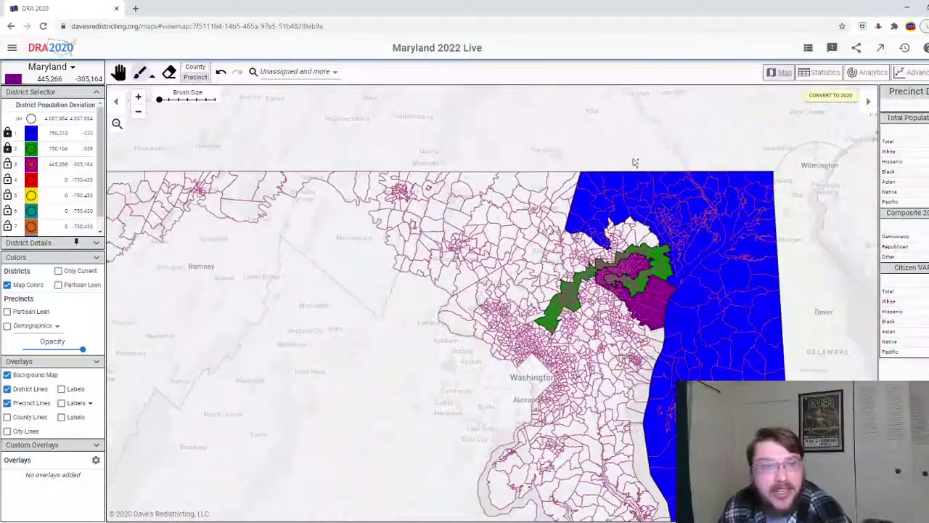
{"action": "scroll", "coordinate": [668, 457], "scroll_direction": "up", "scroll_amount": 5}
{"action": "scroll", "coordinate": [545, 265], "scroll_direction": "down", "scroll_amount": 1}
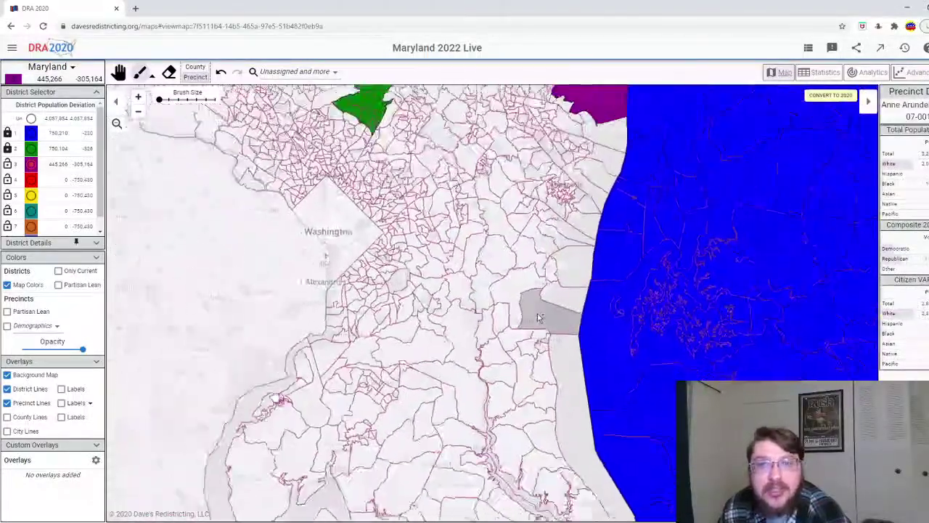
{"action": "scroll", "coordinate": [594, 196], "scroll_direction": "up", "scroll_amount": 2}
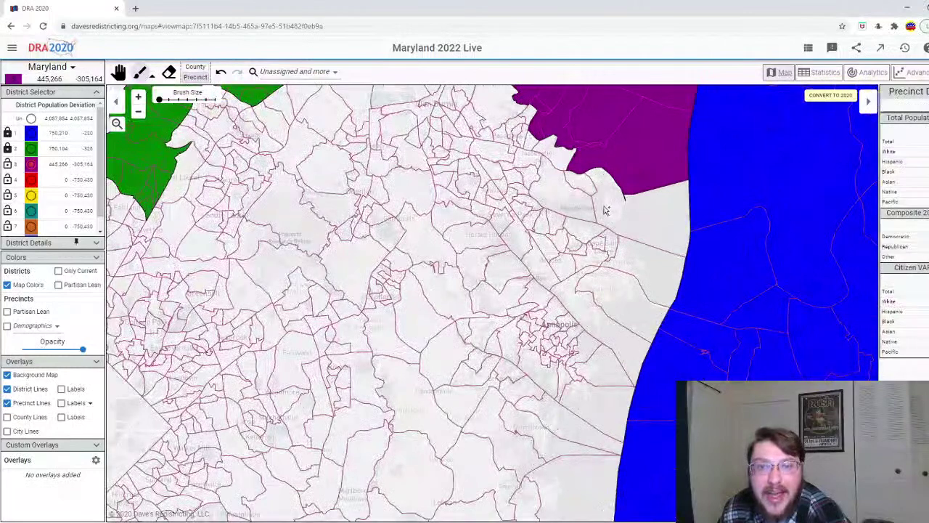
{"action": "left_click", "coordinate": [594, 196]}
{"action": "mouse_move", "coordinate": [628, 269]}
{"action": "left_mouse_down"}
{"action": "mouse_move", "coordinate": [604, 376]}
{"action": "mouse_move", "coordinate": [592, 396]}
{"action": "mouse_move", "coordinate": [570, 389]}
{"action": "left_mouse_up"}
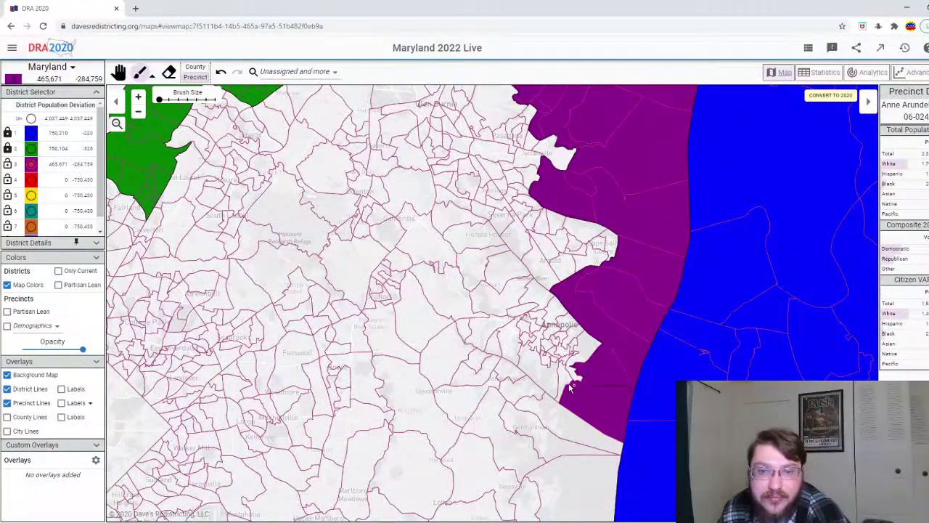
- Fill the Annapolis city precincts and the gaps between them into district 3
{"action": "left_click", "coordinate": [571, 334]}
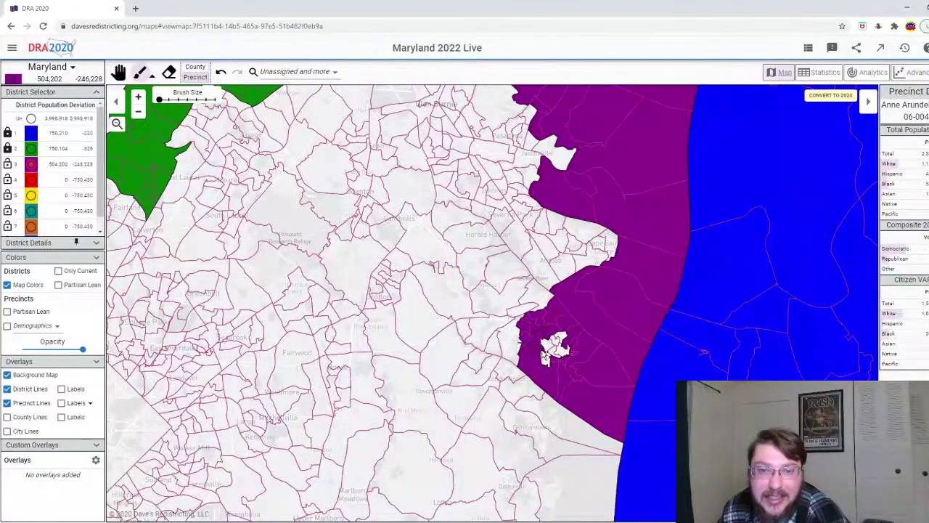
{"action": "left_click_drag", "start_coordinate": [558, 328], "coordinate": [529, 307]}
{"action": "left_click", "coordinate": [512, 338]}
- Extend district 3 west from Baltimore city through southwestern Baltimore County, then south along district 2's edge into eastern Howard County
{"action": "scroll", "coordinate": [543, 307], "scroll_direction": "down", "scroll_amount": 4}
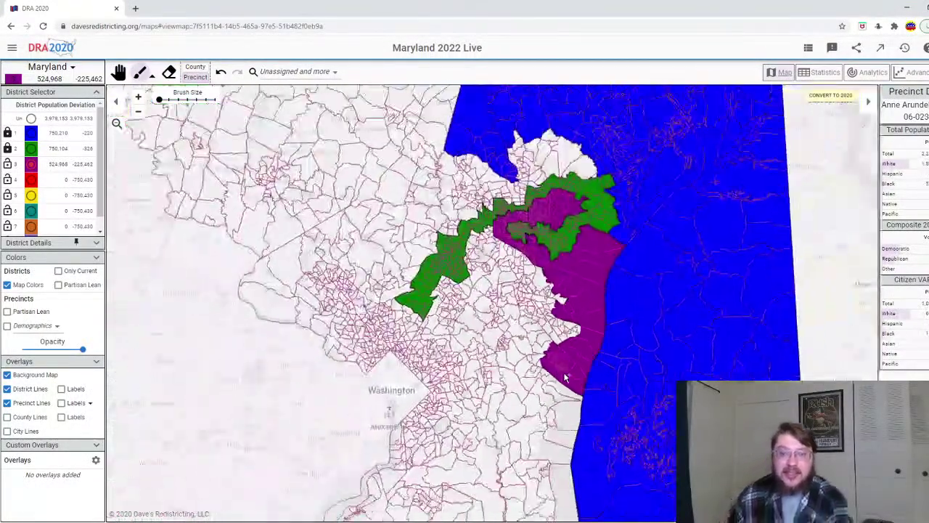
{"action": "scroll", "coordinate": [536, 303], "scroll_direction": "up", "scroll_amount": 4}
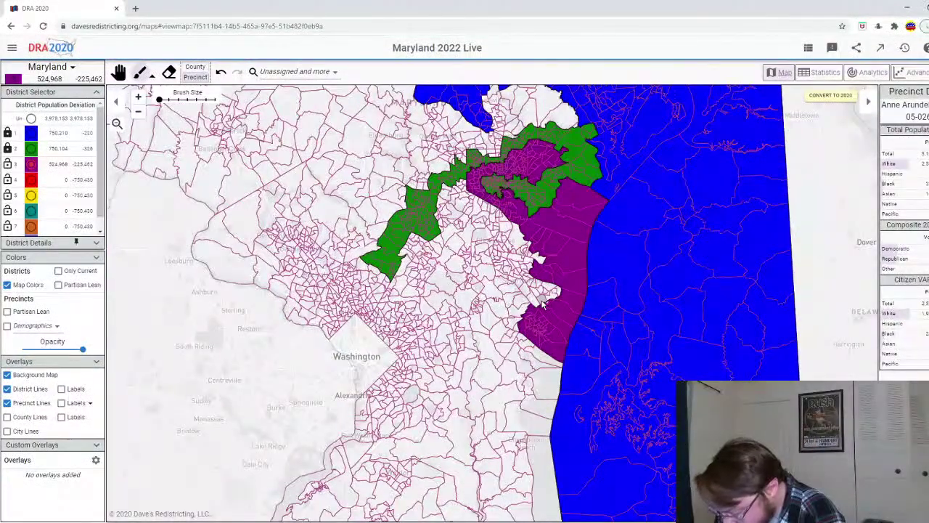
{"action": "scroll", "coordinate": [543, 308], "scroll_direction": "down", "scroll_amount": 2}
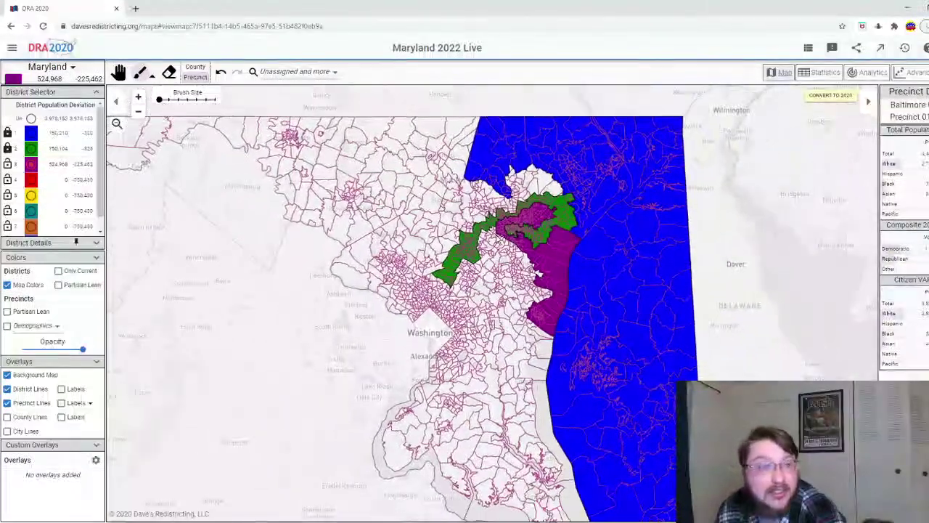
{"action": "scroll", "coordinate": [496, 239], "scroll_direction": "up", "scroll_amount": 3}
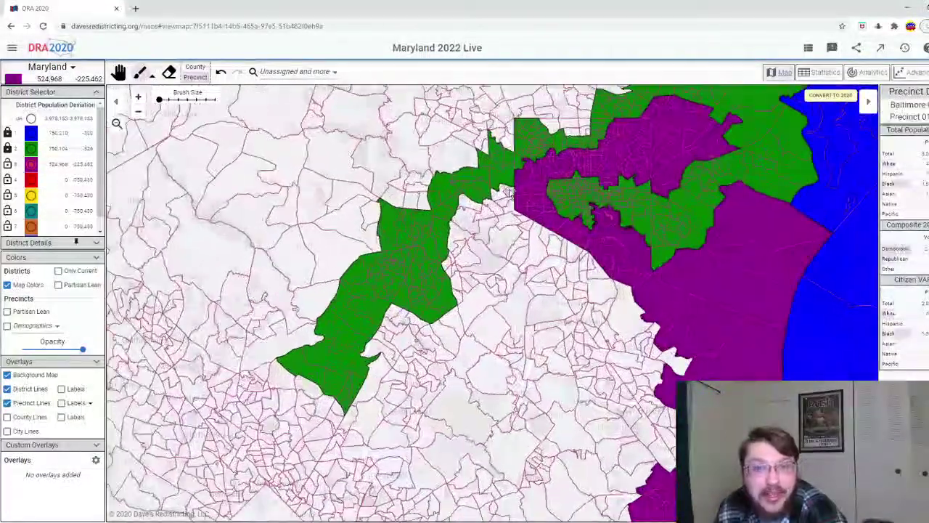
{"action": "left_click", "coordinate": [508, 201]}
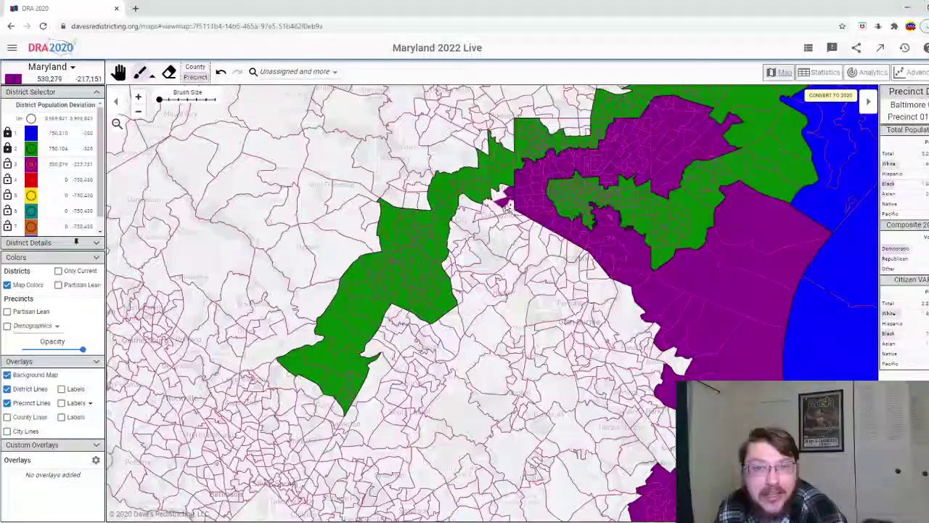
{"action": "left_click", "coordinate": [462, 225]}
{"action": "left_click", "coordinate": [465, 255]}
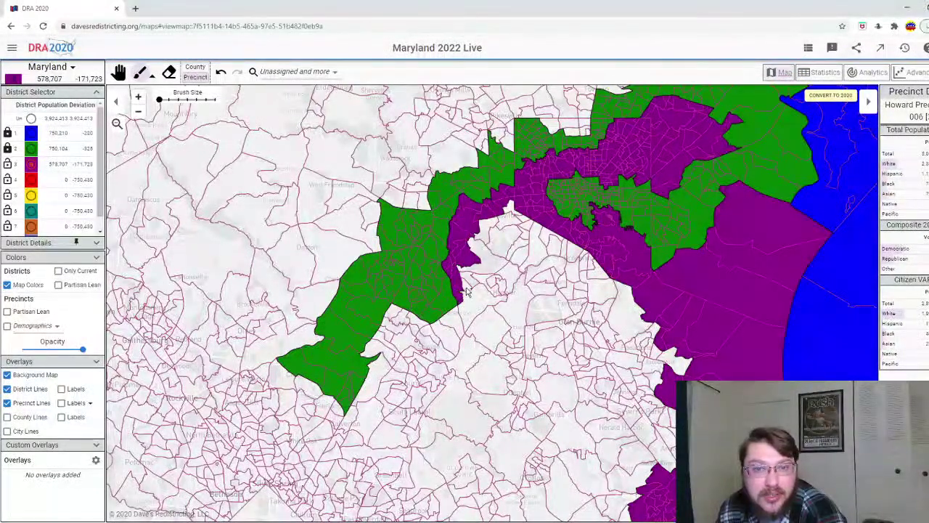
{"action": "left_click", "coordinate": [467, 293]}
{"action": "left_click", "coordinate": [480, 270]}
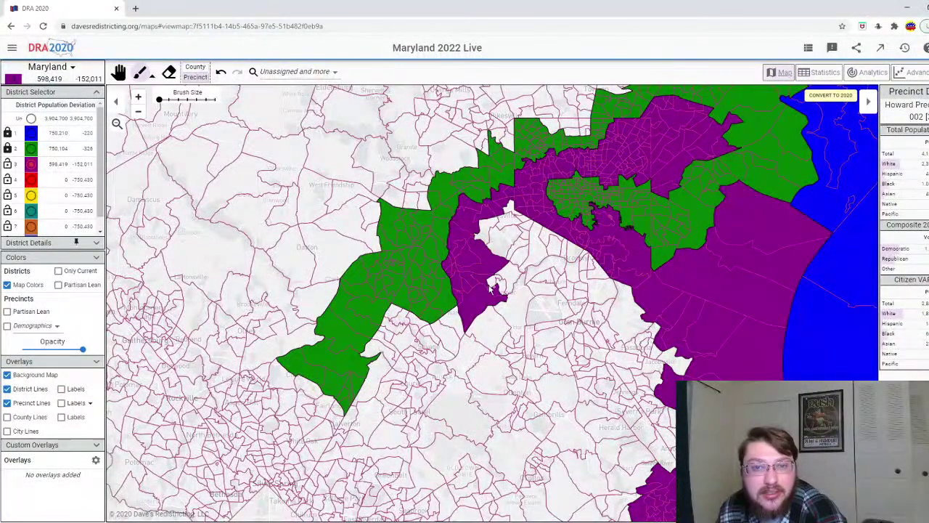
- Paint the southeastern Howard County precincts below district 2 and the adjoining northern Prince George's precincts into district 3
{"action": "scroll", "coordinate": [468, 314], "scroll_direction": "down", "scroll_amount": 2}
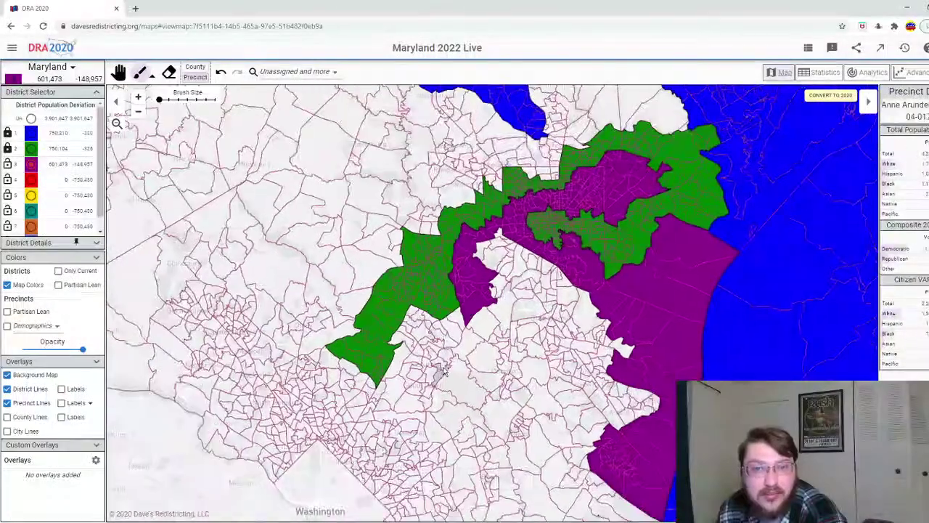
{"action": "scroll", "coordinate": [478, 253], "scroll_direction": "up", "scroll_amount": 4}
{"action": "mouse_move", "coordinate": [478, 252]}
{"action": "left_mouse_down"}
{"action": "mouse_move", "coordinate": [444, 285]}
{"action": "mouse_move", "coordinate": [413, 281]}
{"action": "mouse_move", "coordinate": [394, 246]}
{"action": "mouse_move", "coordinate": [361, 244]}
{"action": "mouse_move", "coordinate": [335, 304]}
{"action": "mouse_move", "coordinate": [349, 320]}
{"action": "mouse_move", "coordinate": [337, 345]}
{"action": "mouse_move", "coordinate": [366, 382]}
{"action": "mouse_move", "coordinate": [396, 352]}
{"action": "mouse_move", "coordinate": [378, 347]}
{"action": "mouse_move", "coordinate": [400, 287]}
{"action": "left_mouse_up"}
{"action": "mouse_move", "coordinate": [404, 360]}
{"action": "left_mouse_down"}
{"action": "mouse_move", "coordinate": [431, 340]}
{"action": "mouse_move", "coordinate": [437, 347]}
{"action": "mouse_move", "coordinate": [415, 396]}
{"action": "mouse_move", "coordinate": [378, 423]}
{"action": "mouse_move", "coordinate": [401, 435]}
{"action": "left_mouse_up"}
{"action": "scroll", "coordinate": [396, 435], "scroll_direction": "down", "scroll_amount": 1}
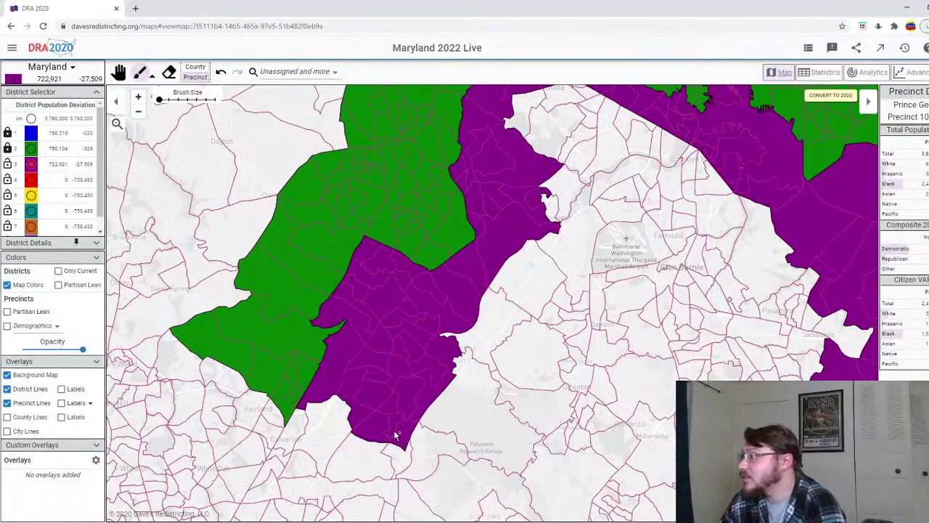
- Add the northern Prince George's County precincts between Calverton and Greenbelt to district 3, out to the Montgomery County line
{"action": "scroll", "coordinate": [395, 434], "scroll_direction": "down", "scroll_amount": 5}
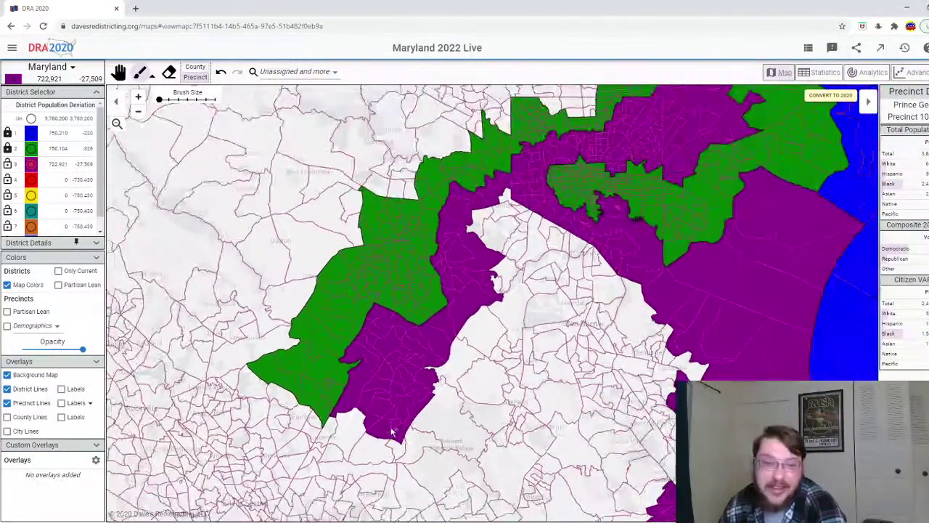
{"action": "scroll", "coordinate": [377, 448], "scroll_direction": "up", "scroll_amount": 6}
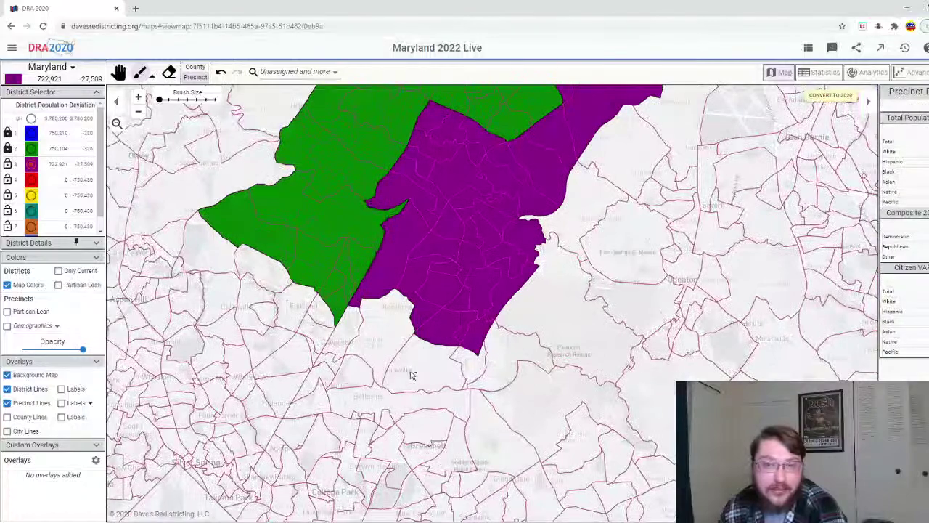
{"action": "mouse_move", "coordinate": [410, 375]}
{"action": "left_mouse_down"}
{"action": "mouse_move", "coordinate": [374, 331]}
{"action": "mouse_move", "coordinate": [360, 334]}
{"action": "mouse_move", "coordinate": [325, 387]}
{"action": "mouse_move", "coordinate": [330, 399]}
{"action": "mouse_move", "coordinate": [359, 384]}
{"action": "left_mouse_up"}
{"action": "scroll", "coordinate": [369, 385], "scroll_direction": "down", "scroll_amount": 2}
{"action": "scroll", "coordinate": [369, 385], "scroll_direction": "down", "scroll_amount": 2}
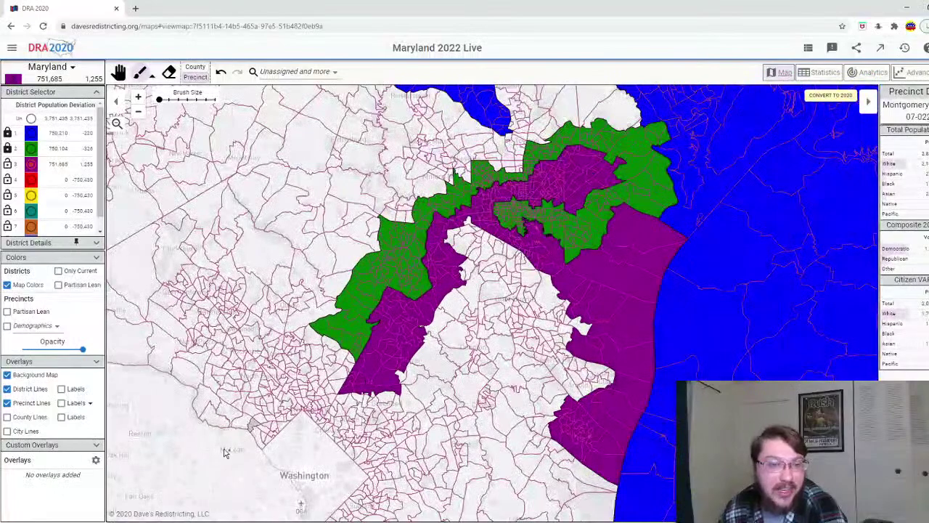
- Try to extend district 3 from Annapolis south along the bay shoreline into Calvert County
{"action": "scroll", "coordinate": [200, 305], "scroll_direction": "up", "scroll_amount": 2}
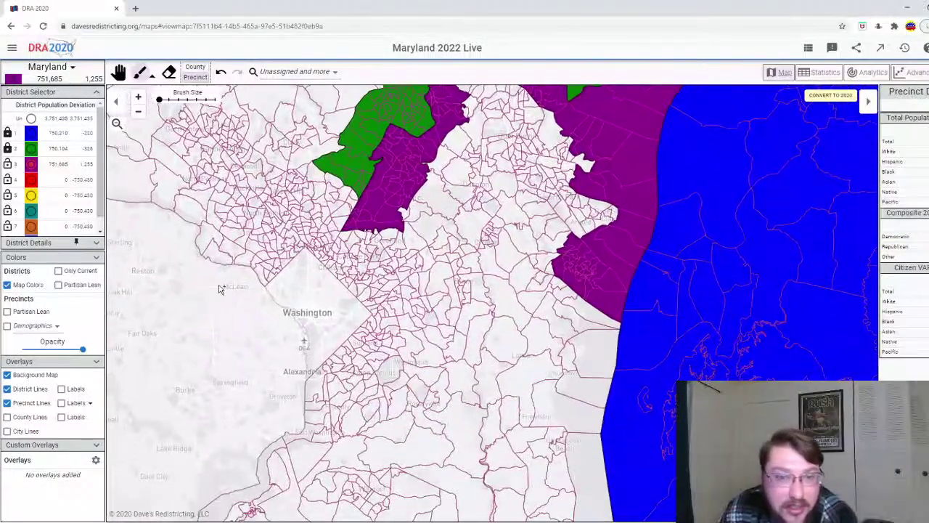
{"action": "scroll", "coordinate": [406, 278], "scroll_direction": "up", "scroll_amount": 1}
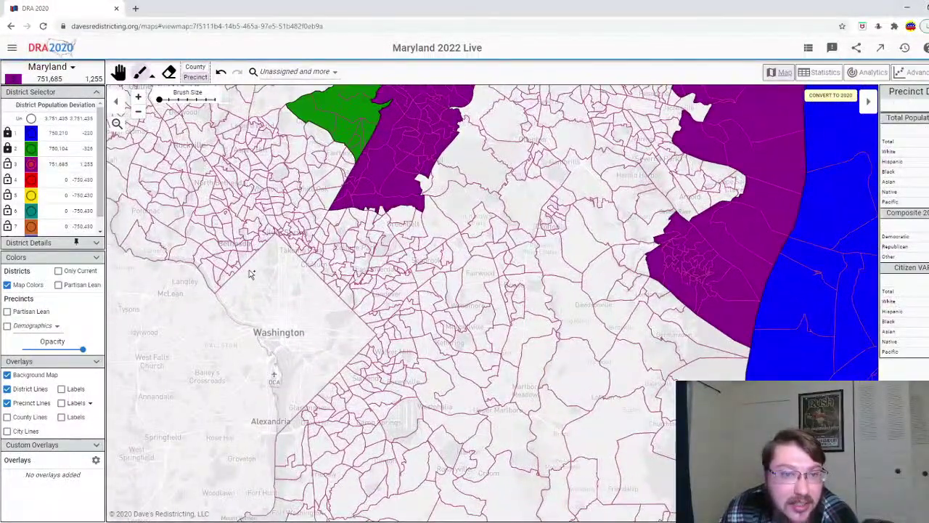
{"action": "left_click_drag", "start_coordinate": [318, 199], "coordinate": [395, 258]}
{"action": "scroll", "coordinate": [405, 273], "scroll_direction": "up", "scroll_amount": 2}
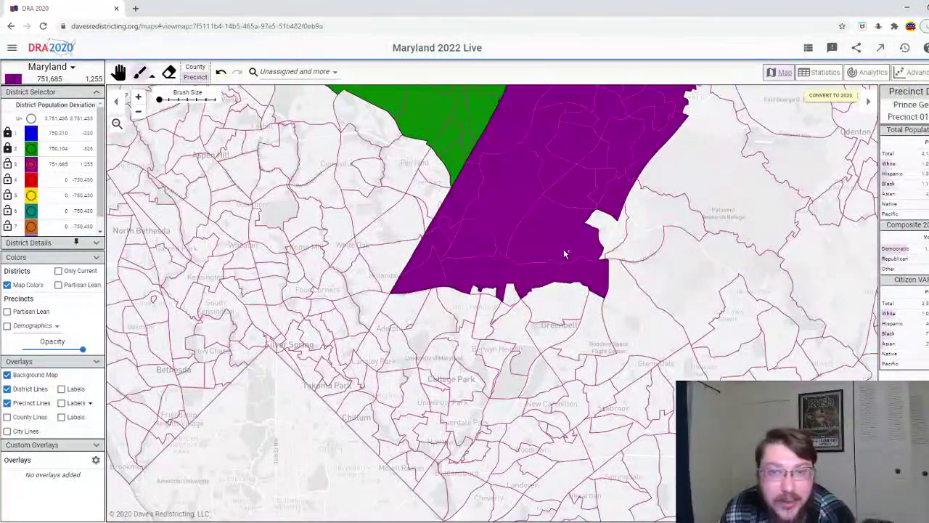
{"action": "scroll", "coordinate": [556, 249], "scroll_direction": "down", "scroll_amount": 4}
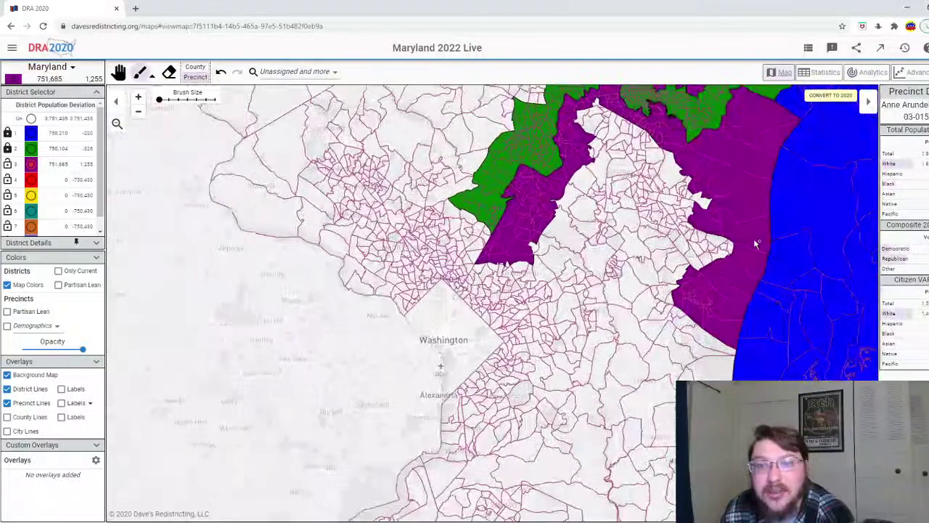
{"action": "scroll", "coordinate": [485, 390], "scroll_direction": "down", "scroll_amount": 3}
{"action": "scroll", "coordinate": [595, 270], "scroll_direction": "up", "scroll_amount": 4}
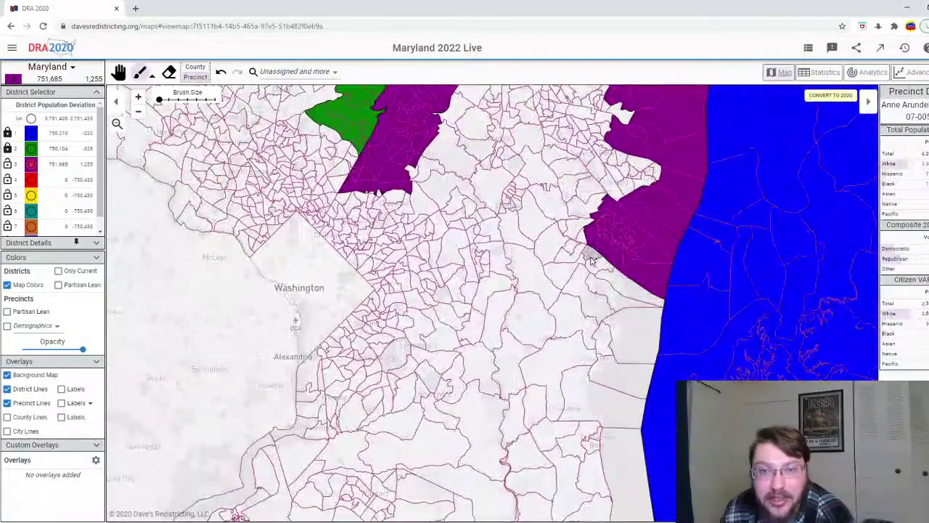
{"action": "left_click", "coordinate": [625, 290]}
{"action": "mouse_move", "coordinate": [631, 319]}
{"action": "left_mouse_down"}
{"action": "mouse_move", "coordinate": [624, 366]}
{"action": "mouse_move", "coordinate": [609, 349]}
{"action": "mouse_move", "coordinate": [611, 431]}
{"action": "mouse_move", "coordinate": [587, 452]}
{"action": "left_mouse_up"}
{"action": "scroll", "coordinate": [587, 452], "scroll_direction": "down", "scroll_amount": 5}
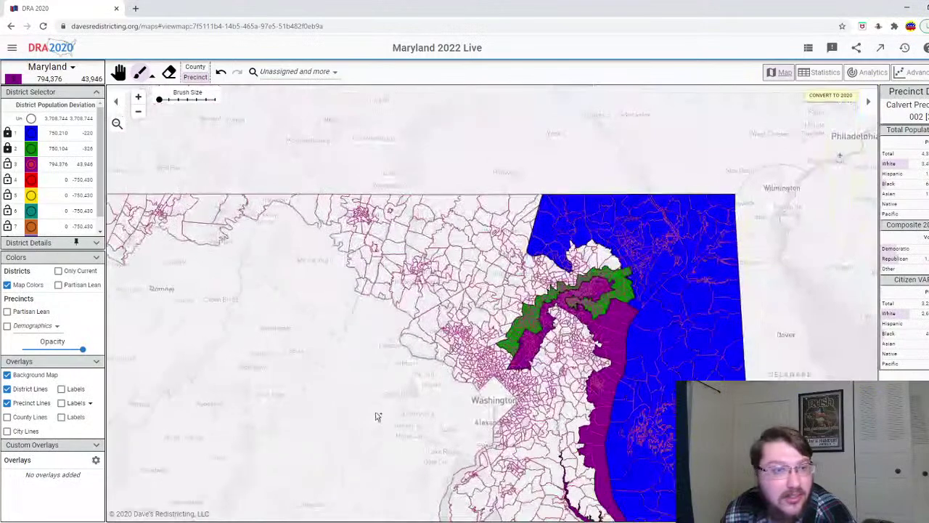
{"action": "scroll", "coordinate": [427, 247], "scroll_direction": "up", "scroll_amount": 4}
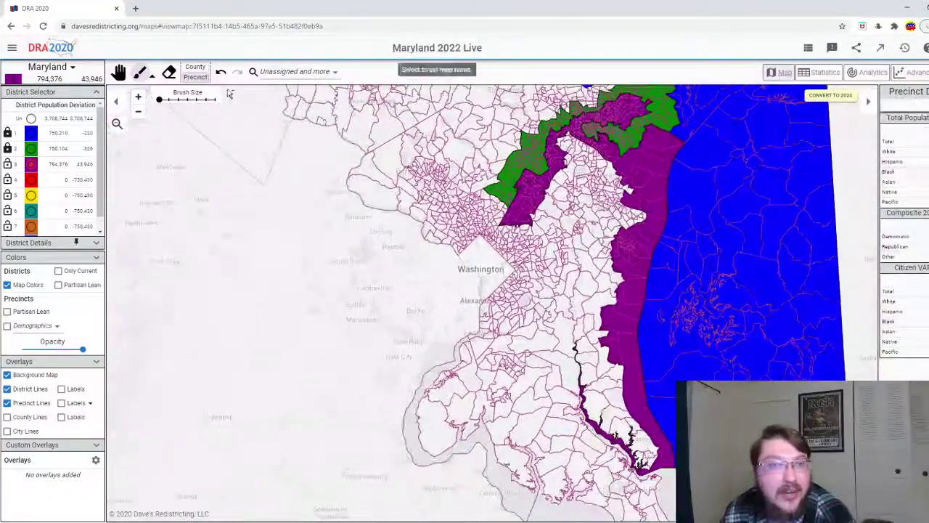
- Undo the shoreline extension south of Annapolis and the last precinct filled into district 3's Prince George's section
{"action": "left_click", "coordinate": [221, 72]}
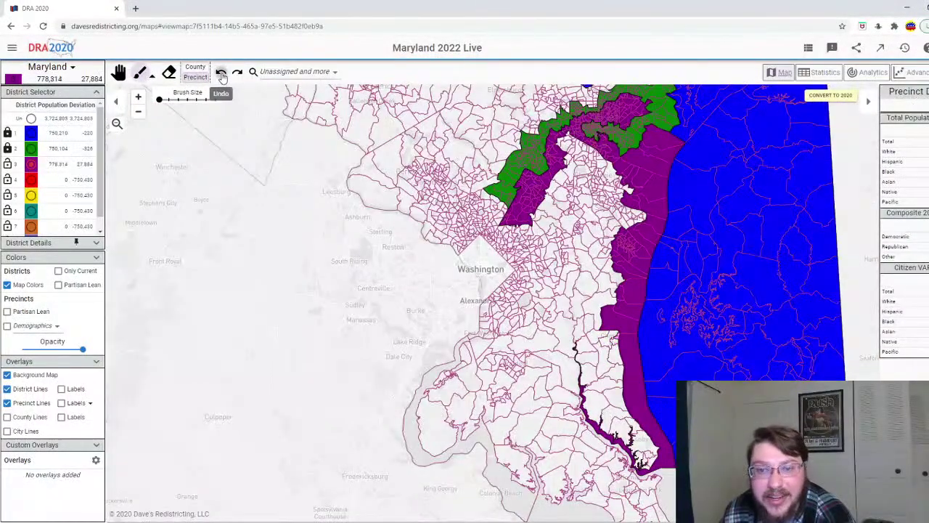
{"action": "left_click", "coordinate": [221, 72]}
{"action": "left_click", "coordinate": [222, 72]}
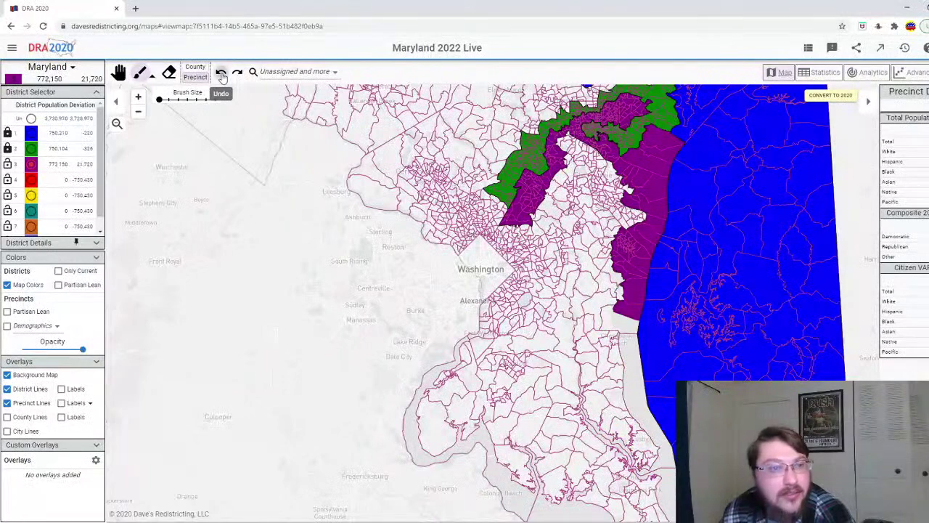
{"action": "left_click", "coordinate": [222, 73]}
{"action": "left_click", "coordinate": [221, 73]}
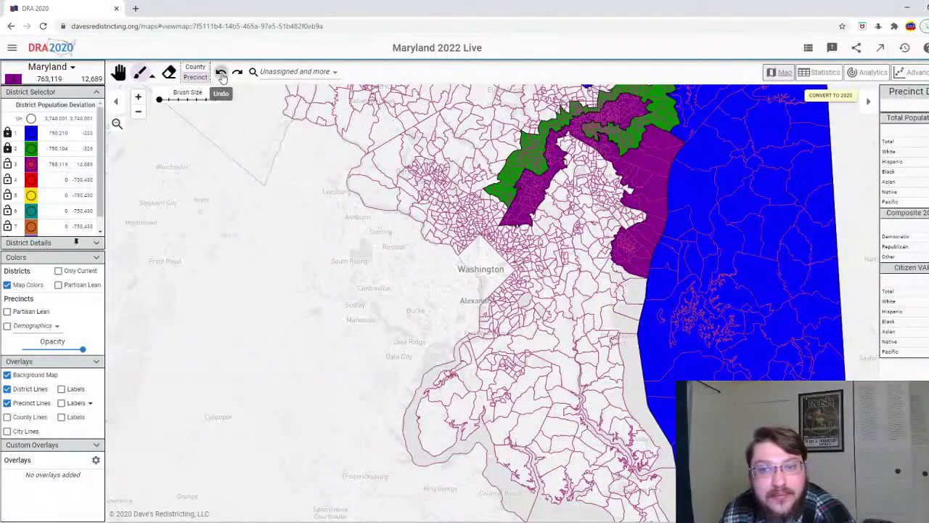
{"action": "left_click", "coordinate": [222, 73]}
{"action": "left_click", "coordinate": [221, 73]}
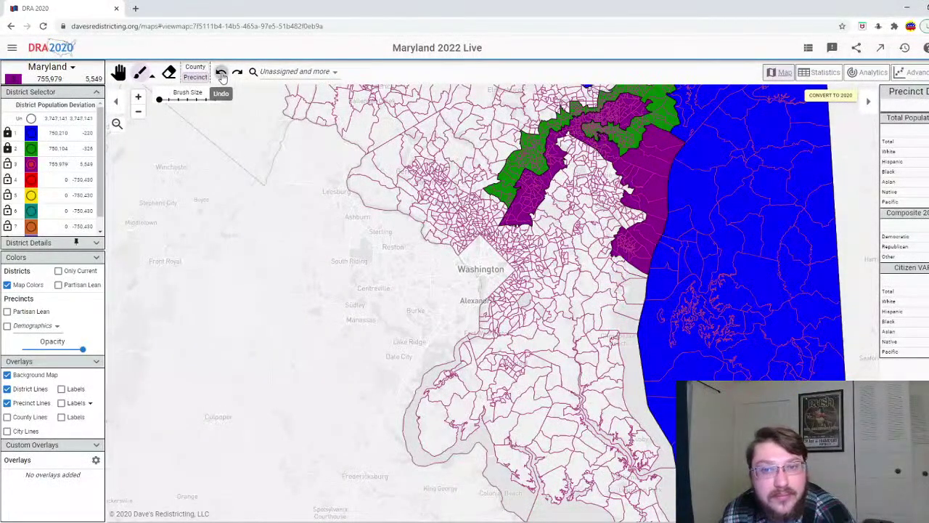
{"action": "left_click", "coordinate": [221, 74]}
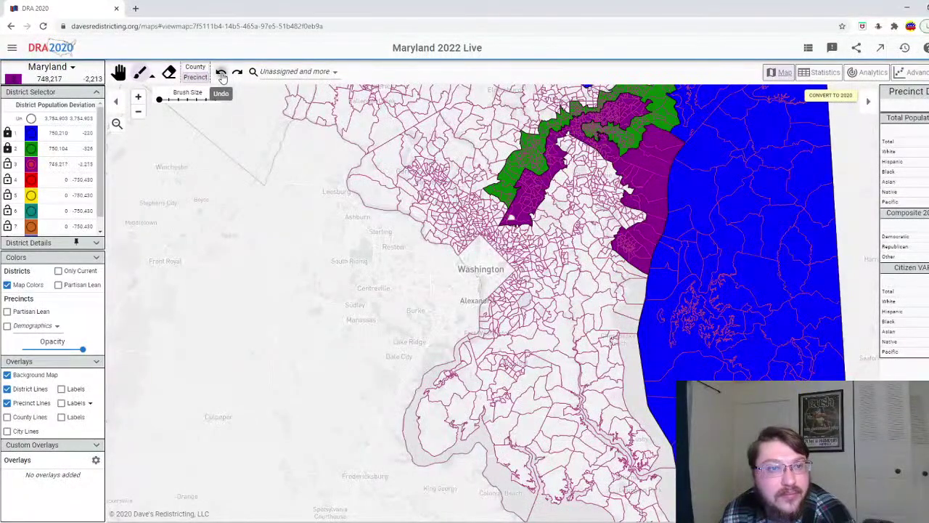
- Try different precincts just south and southwest of Annapolis in district 3, undoing each addition
{"action": "scroll", "coordinate": [563, 238], "scroll_direction": "up", "scroll_amount": 3}
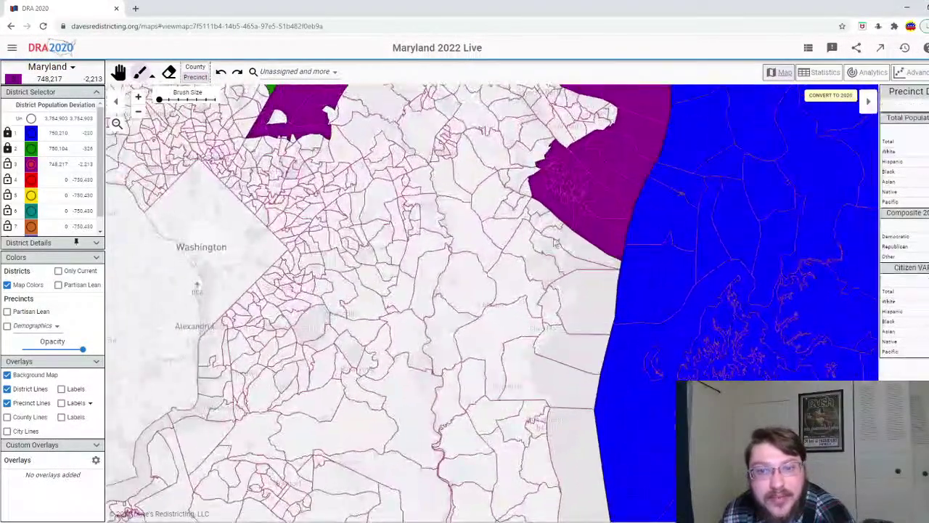
{"action": "left_click", "coordinate": [563, 238]}
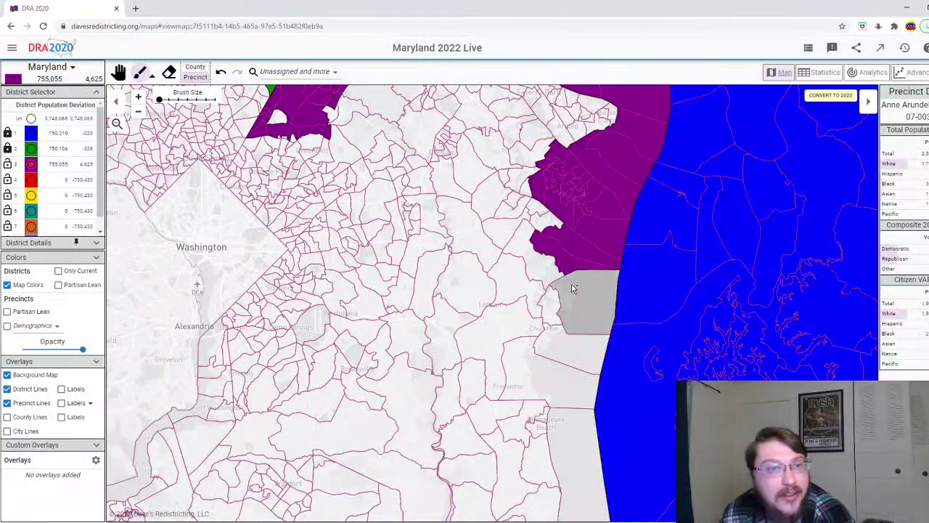
{"action": "left_click", "coordinate": [222, 74]}
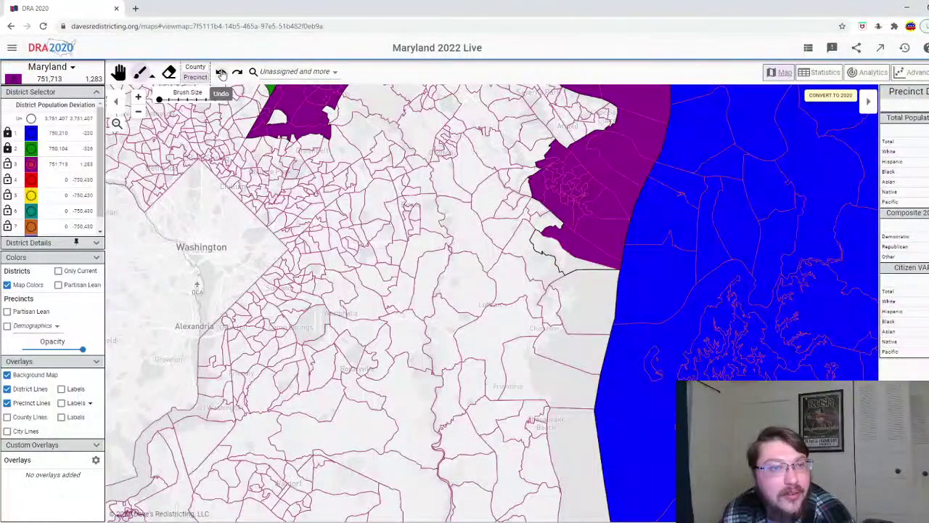
{"action": "left_click", "coordinate": [546, 226]}
{"action": "left_click", "coordinate": [221, 72]}
{"action": "left_click", "coordinate": [537, 207]}
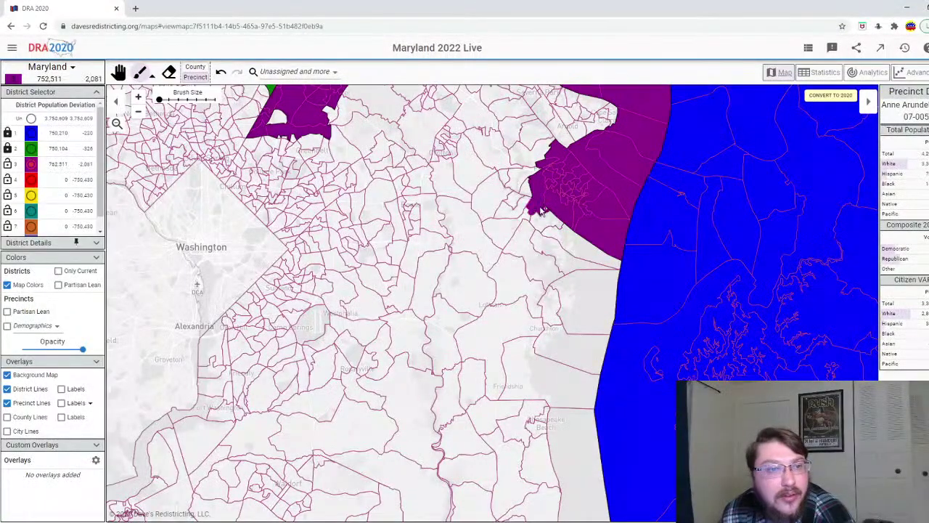
{"action": "left_click", "coordinate": [221, 72]}
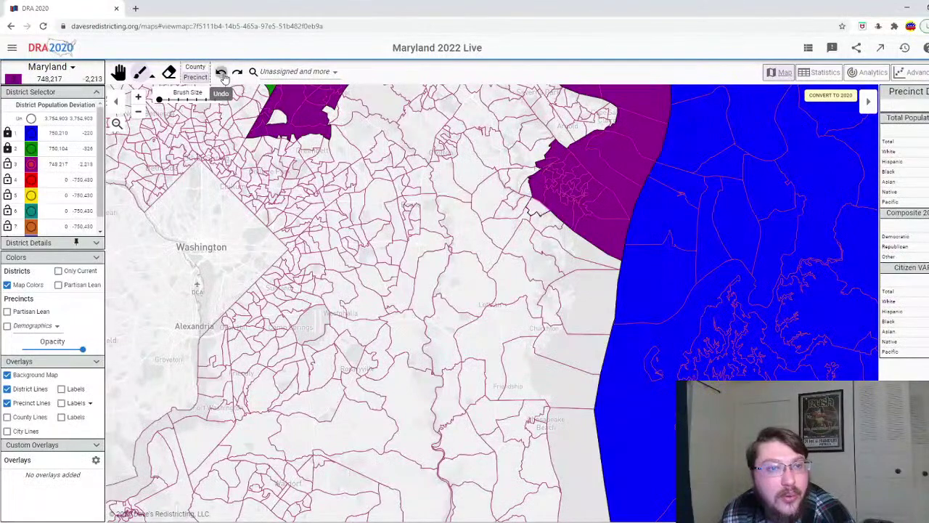
- Add the precinct at the eastern tip of the peninsula east of Arnold to district 3, lock the district and make district 4 active
{"action": "left_click", "coordinate": [610, 122]}
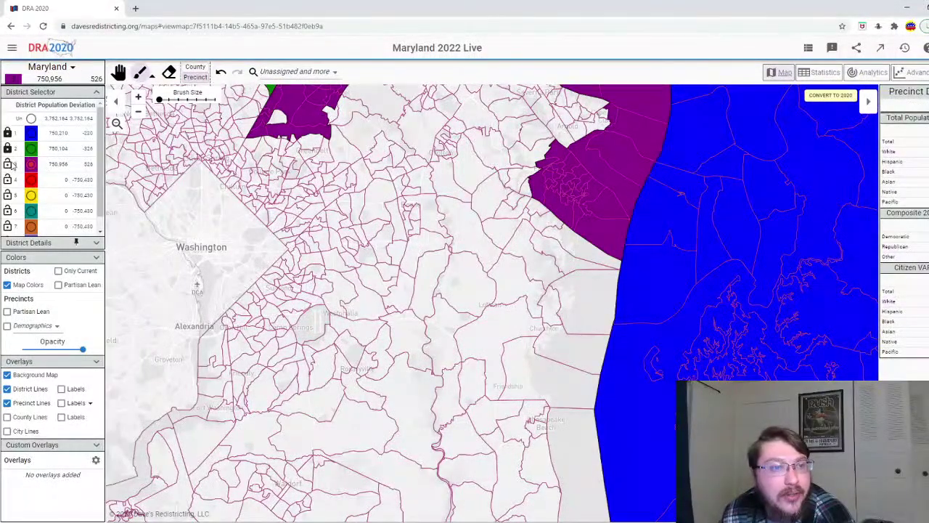
{"action": "left_click", "coordinate": [32, 181]}
{"action": "scroll", "coordinate": [492, 370], "scroll_direction": "down", "scroll_amount": 3}
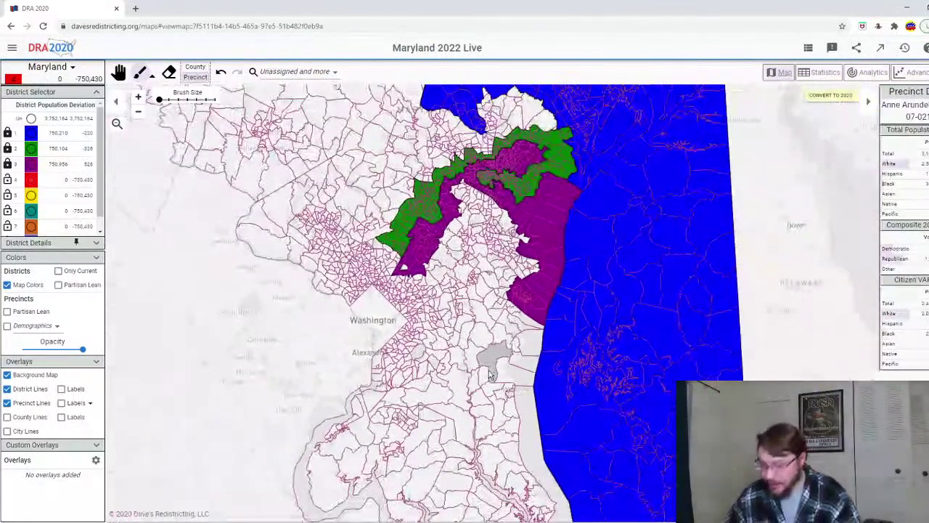
{"action": "scroll", "coordinate": [486, 366], "scroll_direction": "up", "scroll_amount": 5}
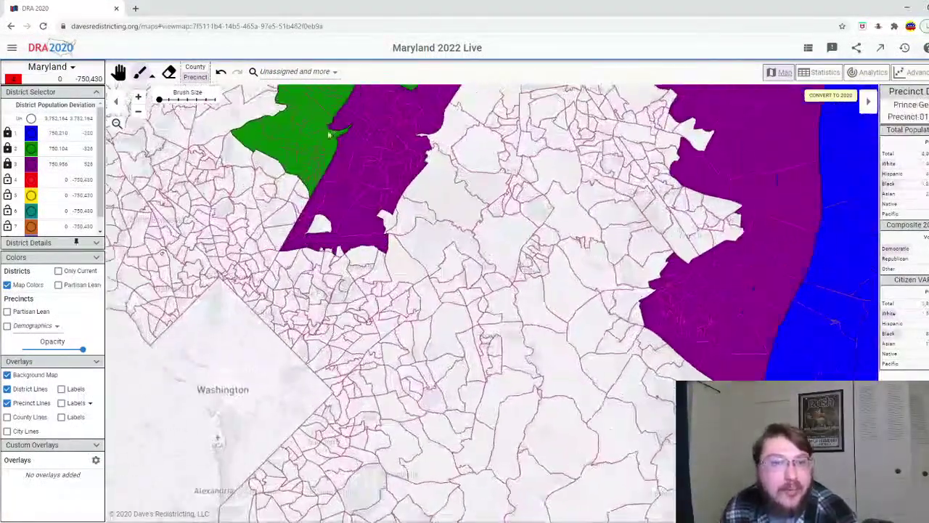
- Undo the precinct added east of Arnold, try filling the enclosed Prince George's gap into district 3 instead, and undo that fill
{"action": "left_click", "coordinate": [221, 72]}
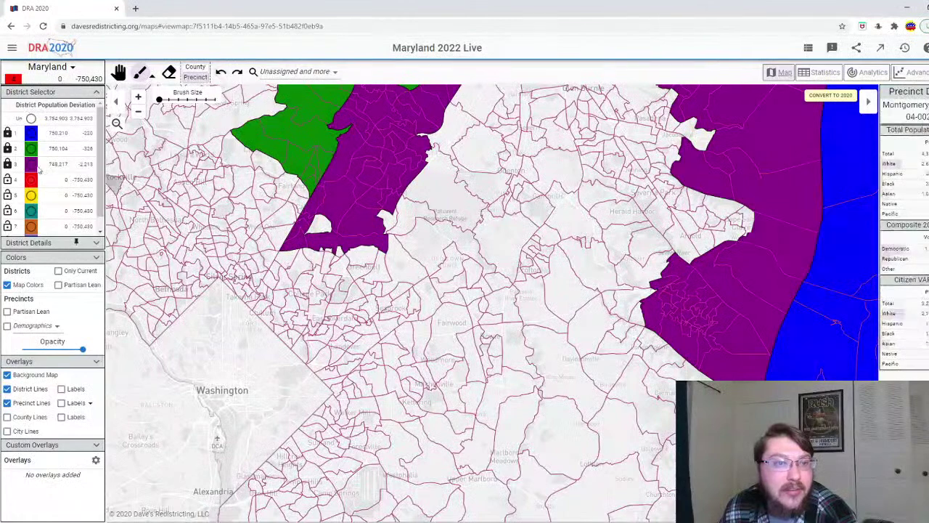
{"action": "left_click", "coordinate": [237, 72]}
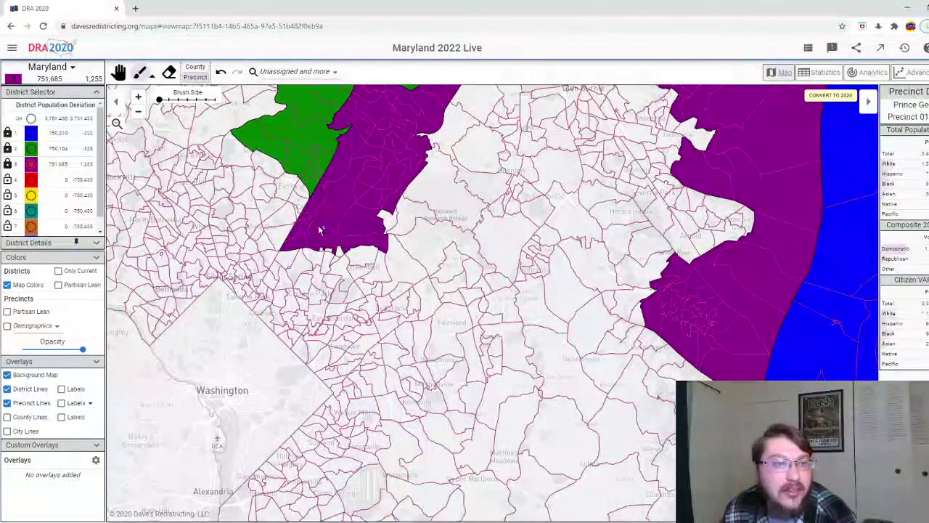
{"action": "left_click", "coordinate": [221, 74]}
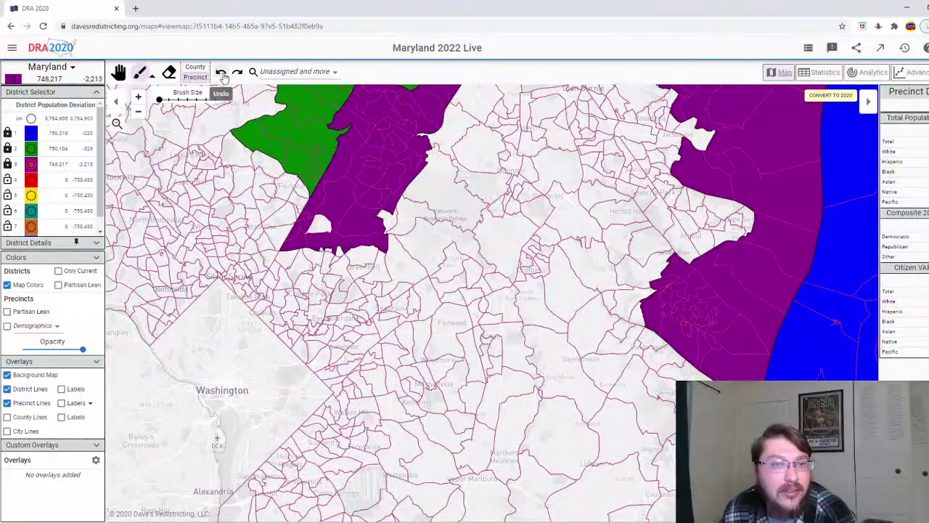
- Undo the strip along district 3's southern Prince George's edge, and try a precinct southwest of Annapolis before undoing that addition
{"action": "left_click", "coordinate": [222, 74]}
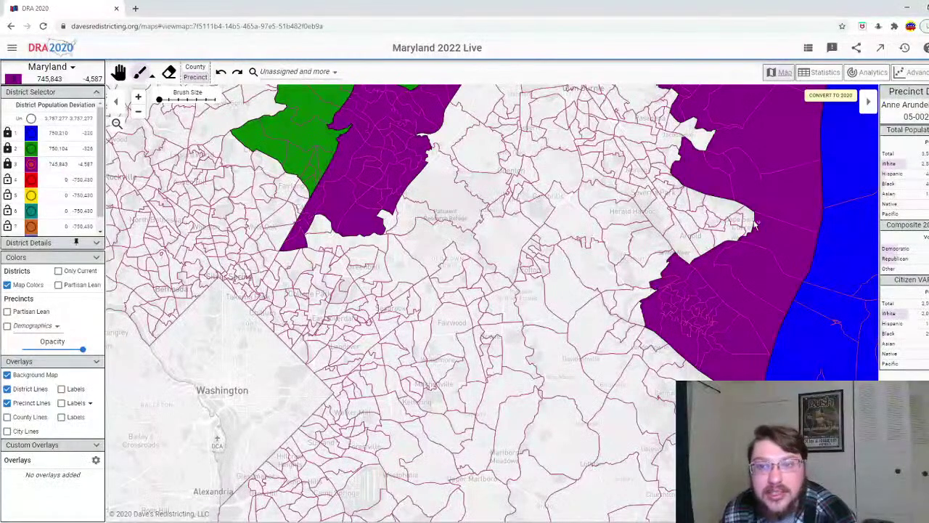
{"action": "left_click", "coordinate": [661, 361]}
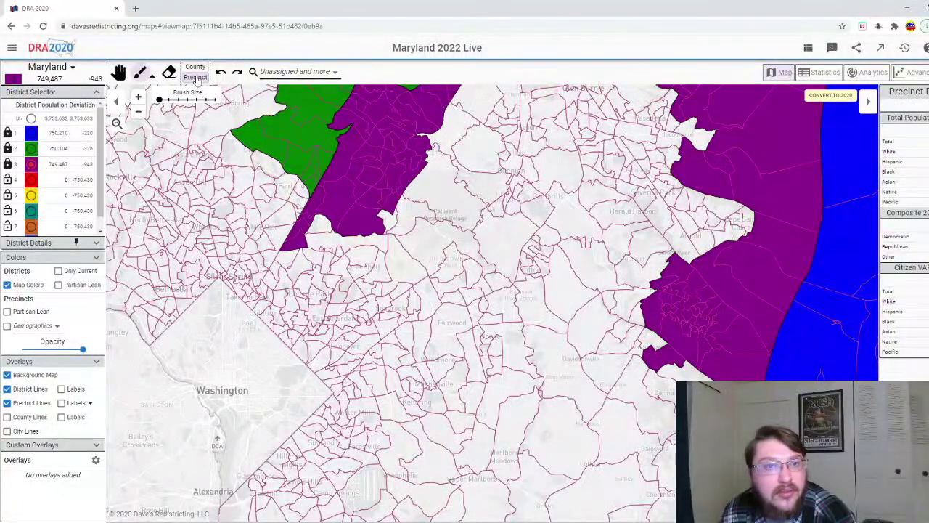
{"action": "left_click", "coordinate": [221, 72]}
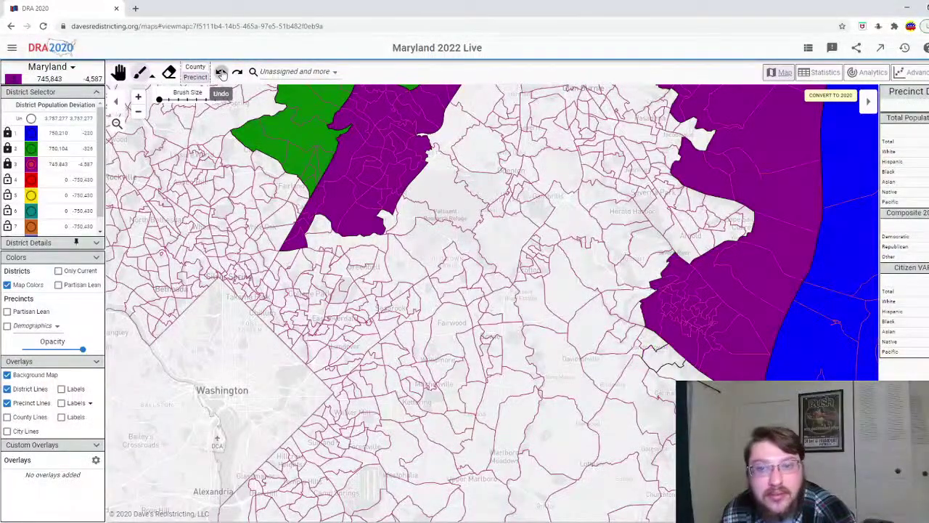
- Try adding precincts at the eastern tip of the peninsula east of Arnold to district 3, undoing each addition
{"action": "left_click", "coordinate": [752, 222]}
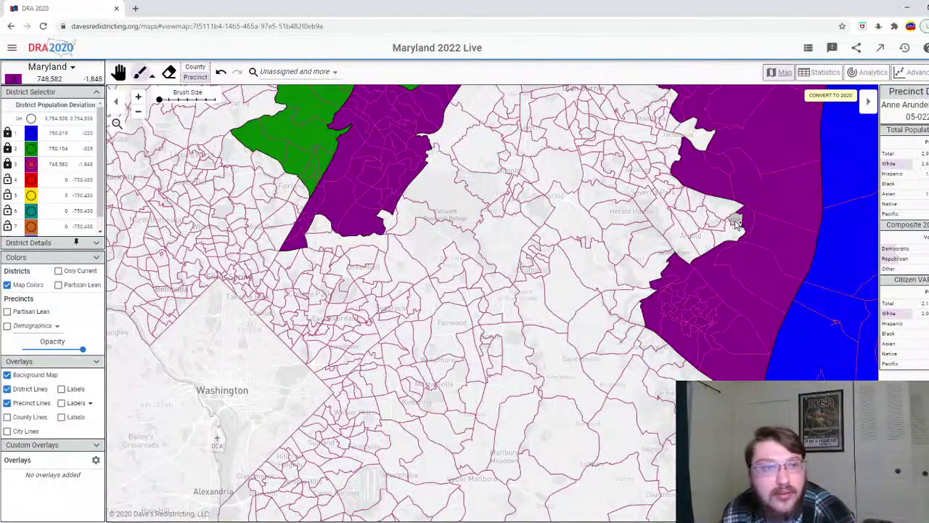
{"action": "left_click", "coordinate": [735, 224]}
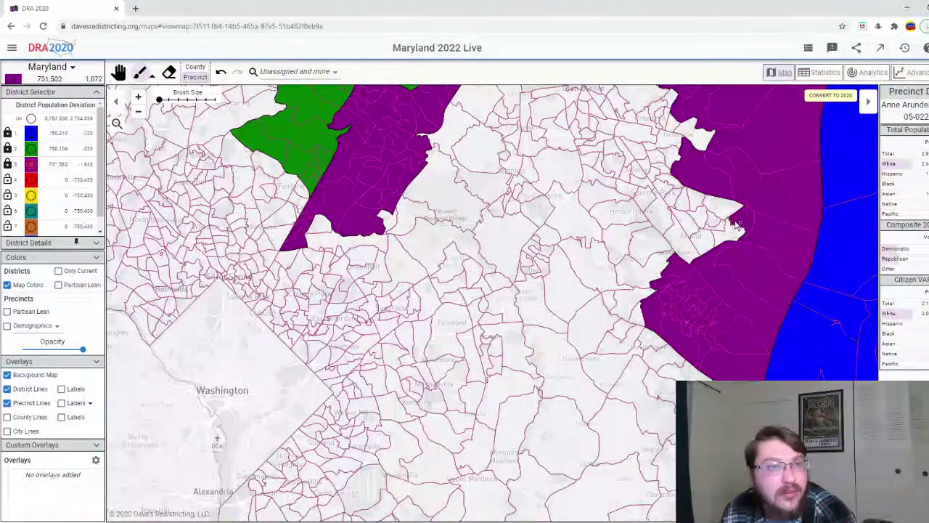
{"action": "left_click", "coordinate": [220, 72]}
{"action": "left_click", "coordinate": [726, 242]}
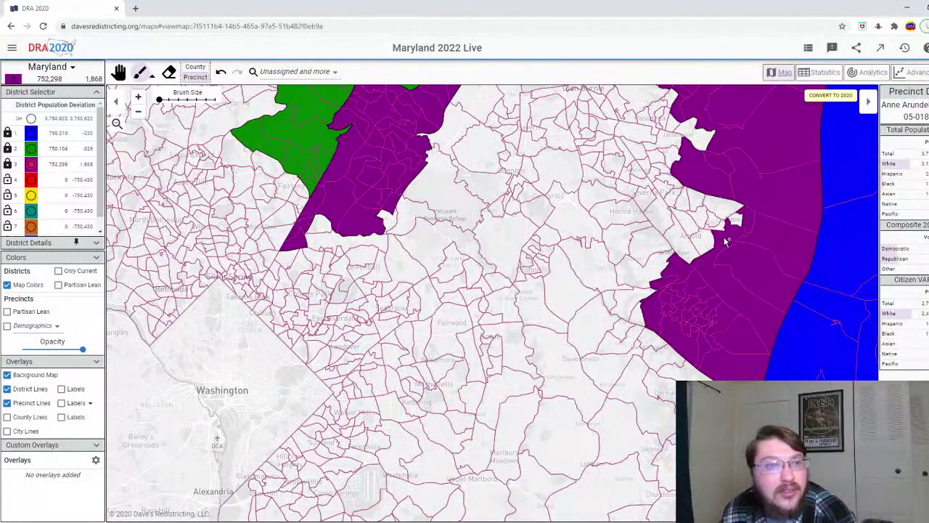
{"action": "left_click", "coordinate": [220, 72]}
{"action": "left_click", "coordinate": [221, 71]}
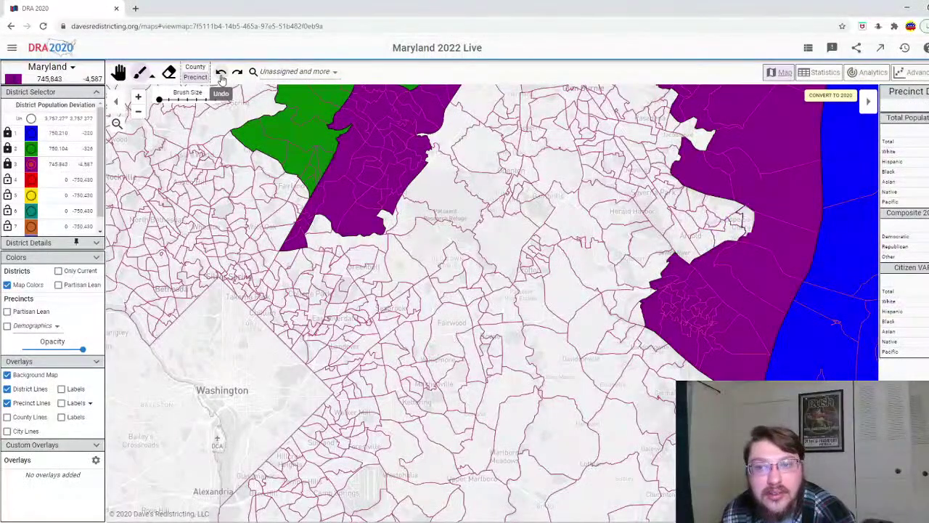
- Fill the notch in district 3's southern Prince George's section, and try the peninsula-tip precinct east of Arnold again, undoing that addition
{"action": "left_click", "coordinate": [328, 229]}
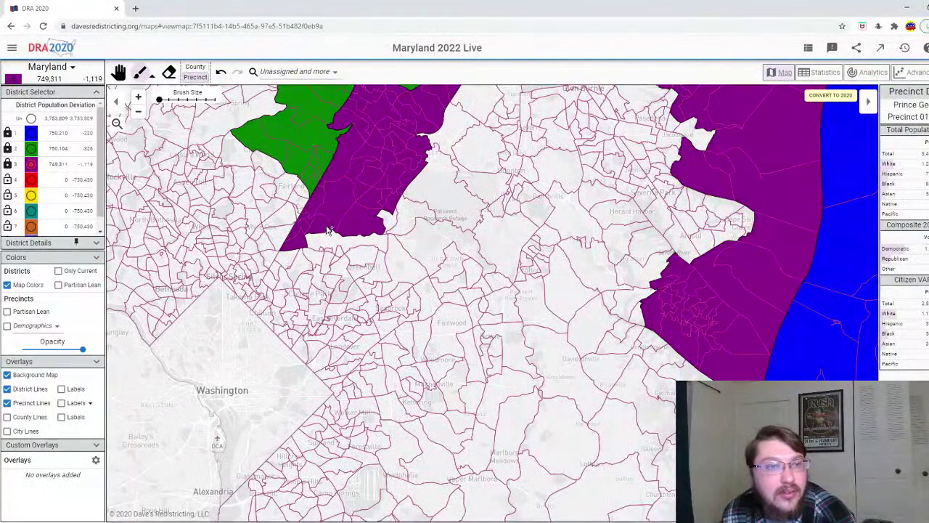
{"action": "left_click", "coordinate": [750, 223]}
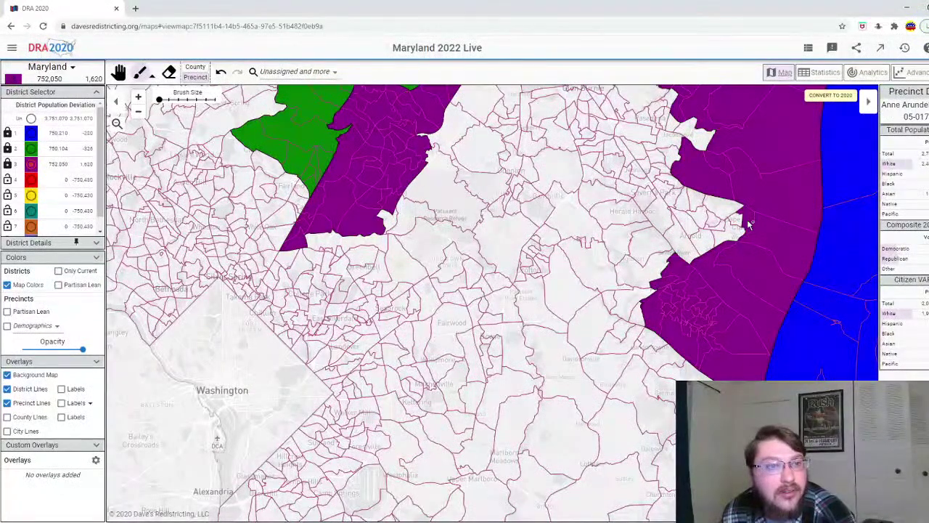
{"action": "left_click", "coordinate": [220, 72]}
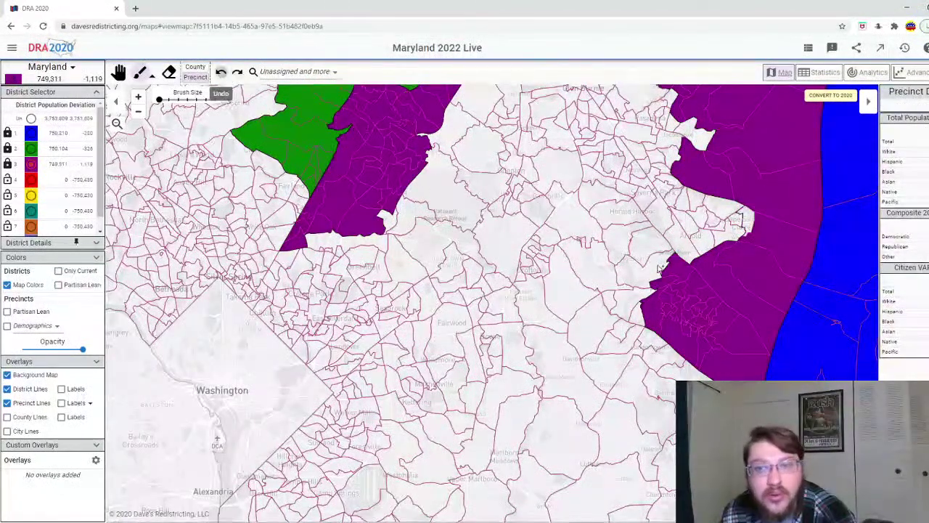
- Try a precinct at Arnold and one on the eastern edge of the Prince George's section in district 3, undoing both
{"action": "left_click", "coordinate": [701, 241]}
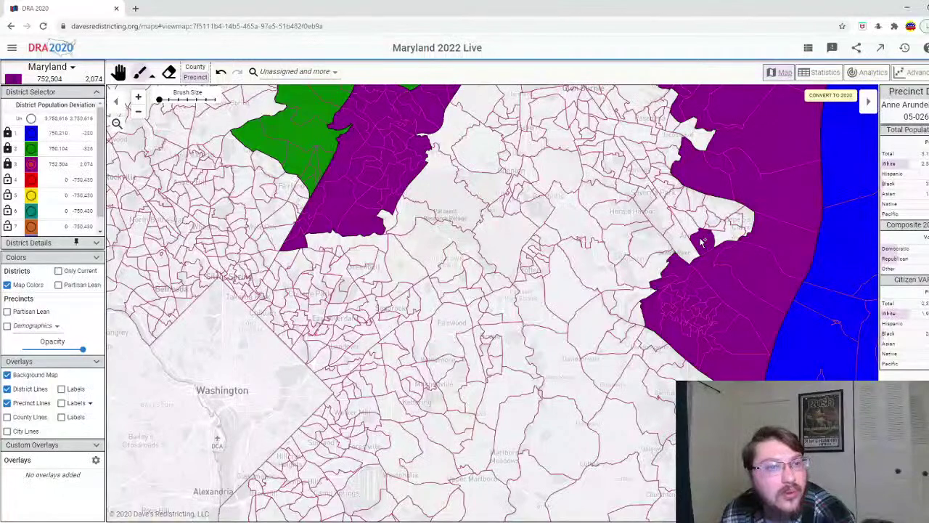
{"action": "left_click", "coordinate": [222, 73]}
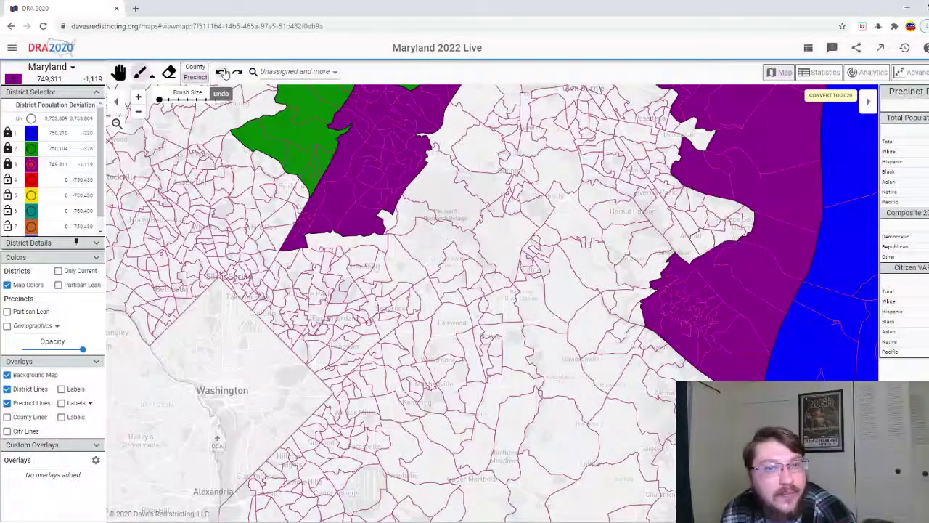
{"action": "left_click", "coordinate": [392, 223]}
{"action": "left_click", "coordinate": [222, 73]}
- Add the small precinct on the western edge of Annapolis to district 3 and make district 5 active
{"action": "left_click", "coordinate": [645, 333]}
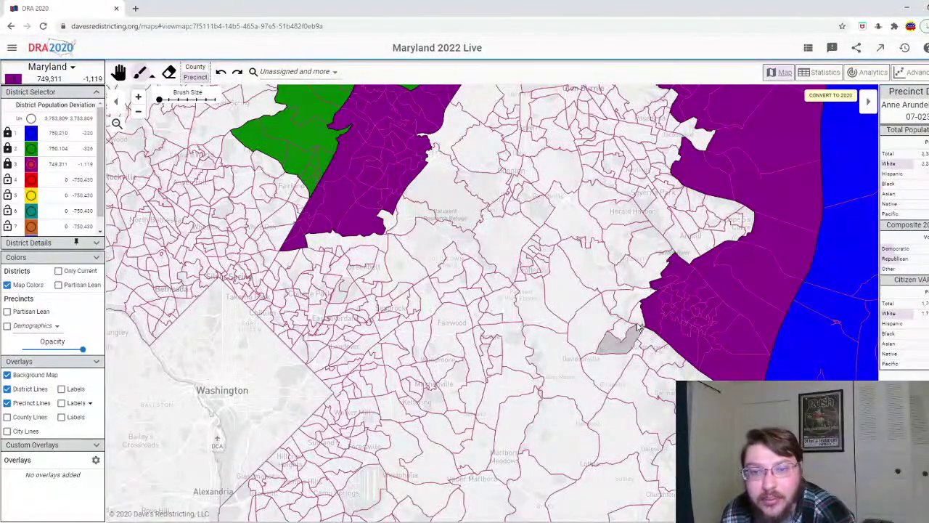
{"action": "left_click", "coordinate": [32, 182]}
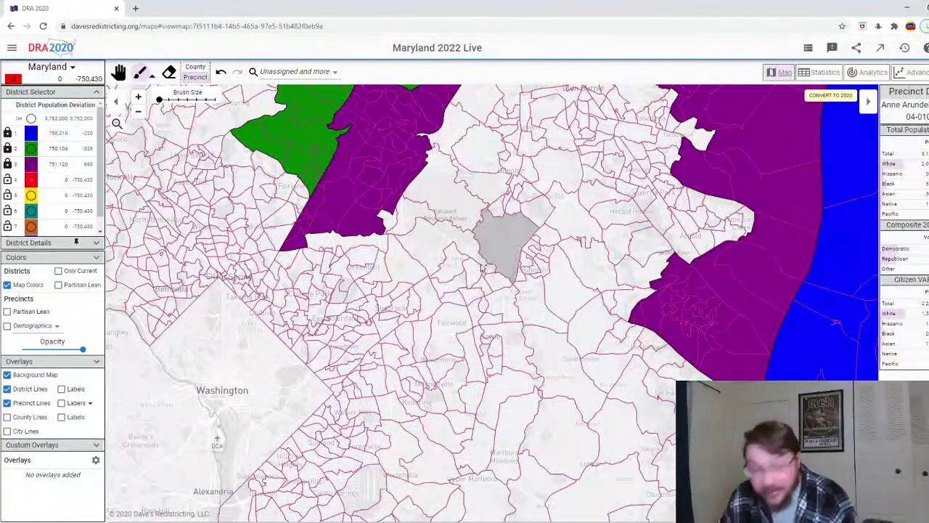
{"action": "left_click", "coordinate": [31, 194]}
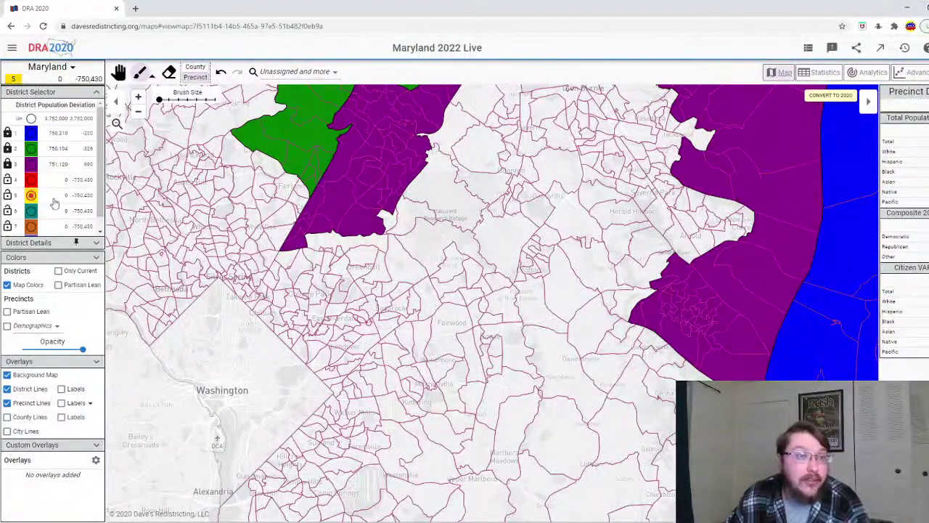
- Assign the whole counties of St. Mary's, Calvert and Charles in southern Maryland to district 5
{"action": "scroll", "coordinate": [435, 193], "scroll_direction": "down", "scroll_amount": 2}
{"action": "left_click_drag", "start_coordinate": [247, 353], "coordinate": [231, 230]}
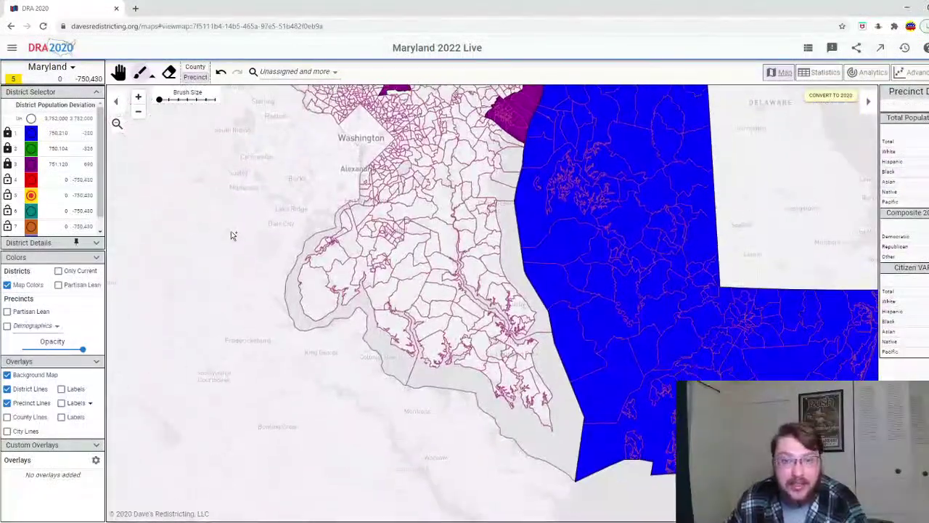
{"action": "left_click", "coordinate": [203, 70]}
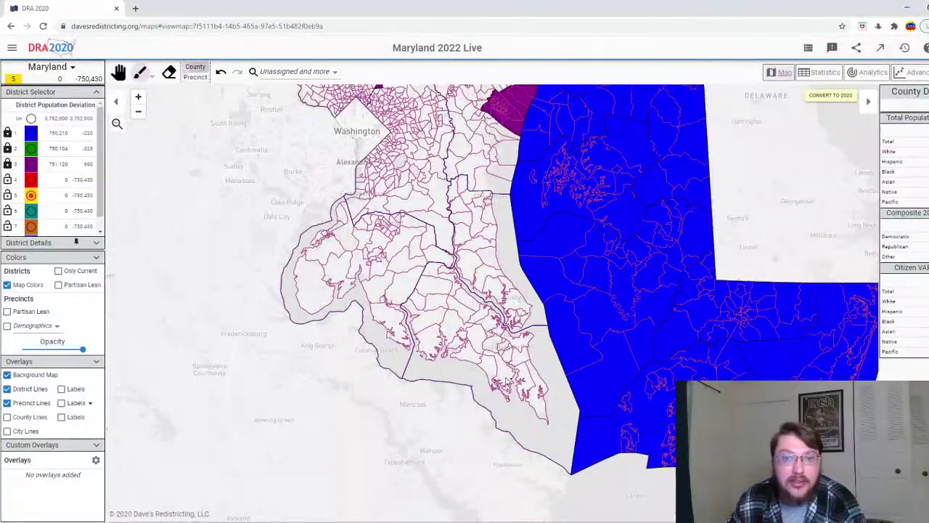
{"action": "left_click", "coordinate": [510, 353]}
{"action": "left_click", "coordinate": [511, 314]}
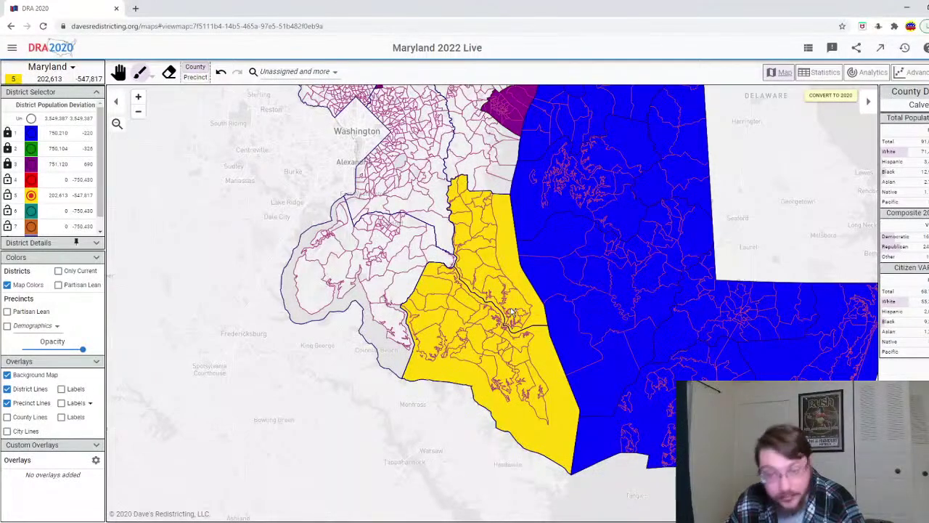
{"action": "left_click", "coordinate": [385, 289]}
- Paint the southern Prince George's and southern Anne Arundel precincts into district 5, working at precinct level up to southwest of Annapolis
{"action": "left_click_drag", "start_coordinate": [437, 171], "coordinate": [370, 292]}
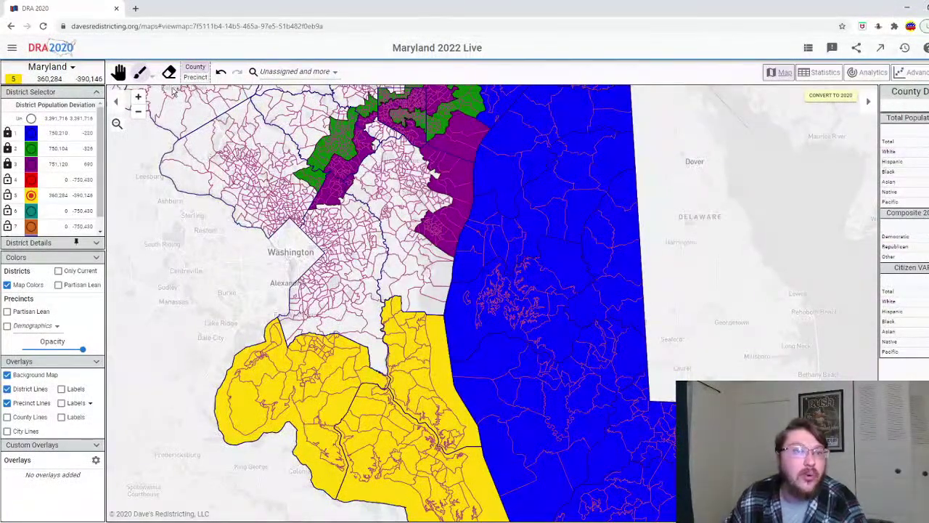
{"action": "left_click", "coordinate": [195, 72]}
{"action": "scroll", "coordinate": [192, 231], "scroll_direction": "up", "scroll_amount": 3}
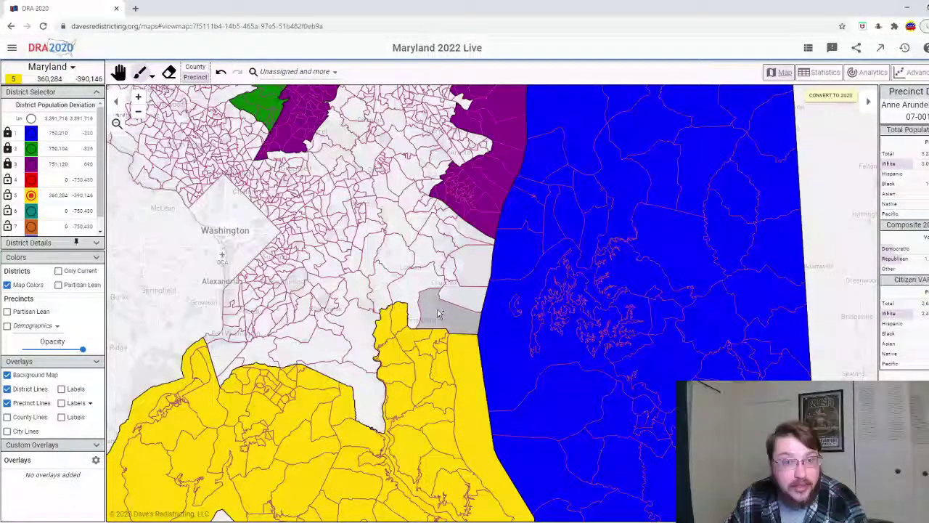
{"action": "left_click", "coordinate": [281, 354]}
{"action": "mouse_move", "coordinate": [282, 355]}
{"action": "left_mouse_down"}
{"action": "mouse_move", "coordinate": [407, 290]}
{"action": "mouse_move", "coordinate": [464, 305]}
{"action": "mouse_move", "coordinate": [461, 262]}
{"action": "mouse_move", "coordinate": [440, 214]}
{"action": "mouse_move", "coordinate": [386, 244]}
{"action": "left_mouse_up"}
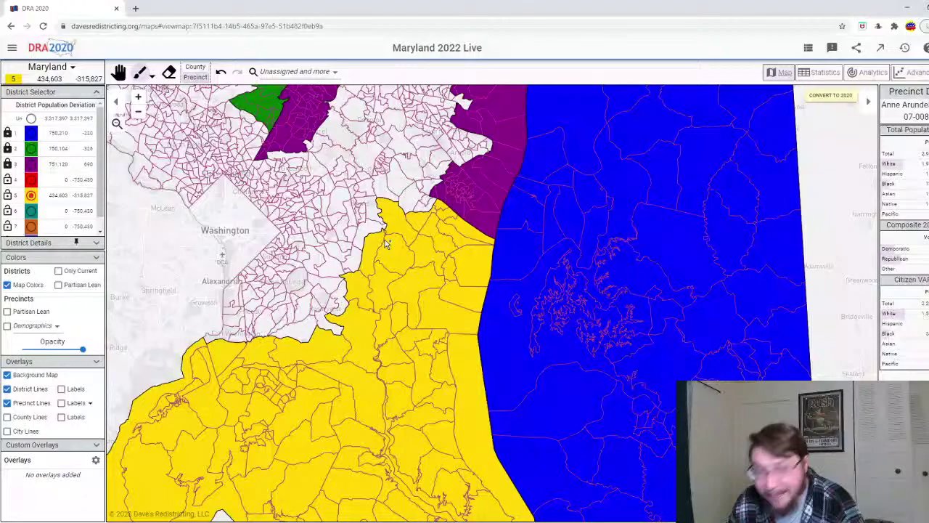
- Extend district 5 north through eastern Prince George's to the Crofton area, and add more precincts along its Prince George's edge
{"action": "scroll", "coordinate": [386, 244], "scroll_direction": "down", "scroll_amount": 2}
{"action": "scroll", "coordinate": [374, 171], "scroll_direction": "up", "scroll_amount": 1}
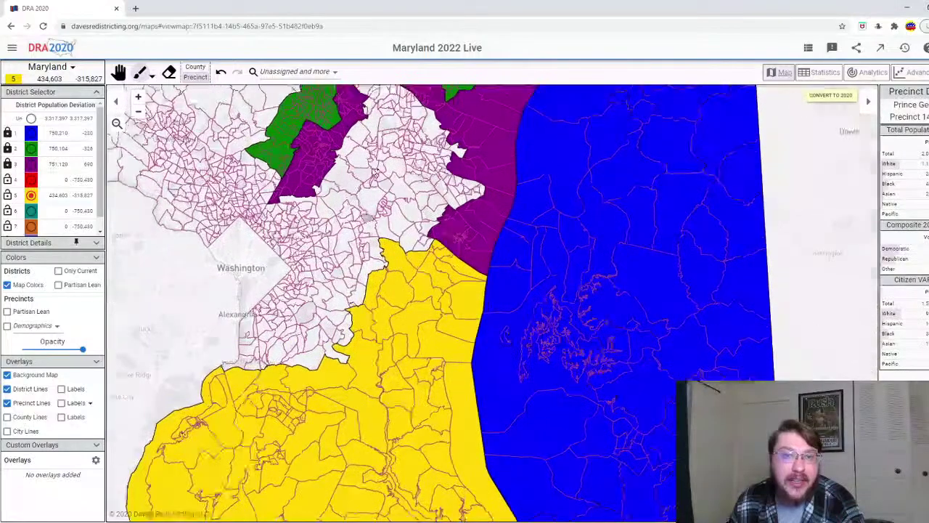
{"action": "scroll", "coordinate": [367, 211], "scroll_direction": "up", "scroll_amount": 1}
{"action": "mouse_move", "coordinate": [328, 365]}
{"action": "left_mouse_down"}
{"action": "mouse_move", "coordinate": [362, 288]}
{"action": "mouse_move", "coordinate": [365, 232]}
{"action": "mouse_move", "coordinate": [358, 244]}
{"action": "mouse_move", "coordinate": [365, 251]}
{"action": "mouse_move", "coordinate": [381, 213]}
{"action": "mouse_move", "coordinate": [386, 228]}
{"action": "mouse_move", "coordinate": [388, 201]}
{"action": "left_mouse_up"}
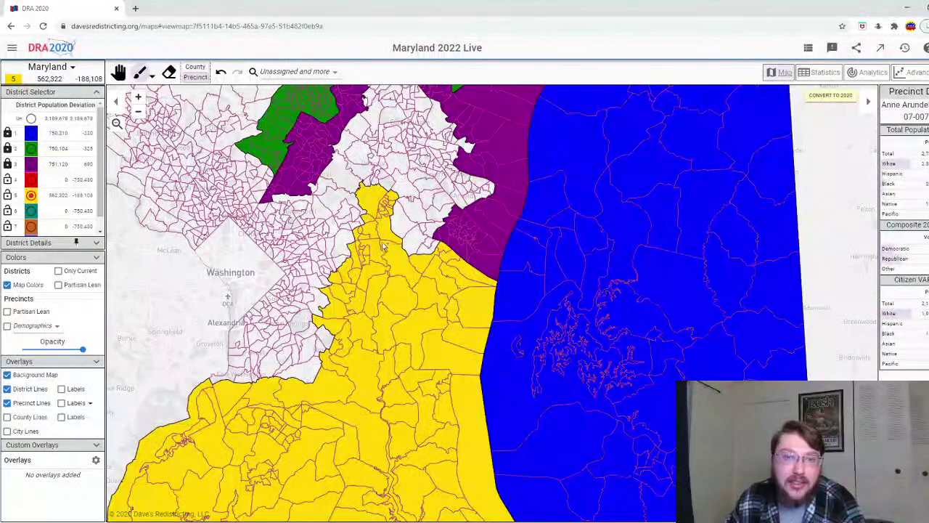
{"action": "scroll", "coordinate": [370, 249], "scroll_direction": "down", "scroll_amount": 1}
{"action": "mouse_move", "coordinate": [304, 373]}
{"action": "left_mouse_down"}
{"action": "mouse_move", "coordinate": [331, 333]}
{"action": "mouse_move", "coordinate": [333, 347]}
{"action": "mouse_move", "coordinate": [355, 337]}
{"action": "mouse_move", "coordinate": [321, 290]}
{"action": "left_mouse_up"}
- Extend district 5 through central Anne Arundel up to the airport and Glen Burnie, and east toward Severna Park and Crownsville
{"action": "scroll", "coordinate": [344, 282], "scroll_direction": "up", "scroll_amount": 3}
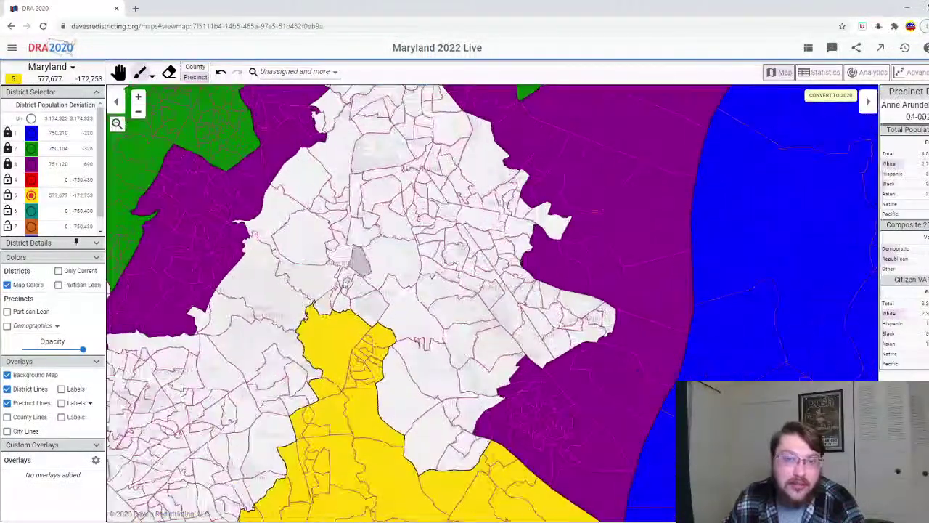
{"action": "mouse_move", "coordinate": [342, 289]}
{"action": "left_mouse_down"}
{"action": "mouse_move", "coordinate": [327, 307]}
{"action": "mouse_move", "coordinate": [350, 294]}
{"action": "mouse_move", "coordinate": [352, 281]}
{"action": "mouse_move", "coordinate": [369, 305]}
{"action": "mouse_move", "coordinate": [368, 273]}
{"action": "mouse_move", "coordinate": [352, 256]}
{"action": "mouse_move", "coordinate": [338, 271]}
{"action": "mouse_move", "coordinate": [353, 254]}
{"action": "mouse_move", "coordinate": [337, 247]}
{"action": "mouse_move", "coordinate": [359, 233]}
{"action": "mouse_move", "coordinate": [344, 210]}
{"action": "mouse_move", "coordinate": [322, 204]}
{"action": "mouse_move", "coordinate": [360, 197]}
{"action": "mouse_move", "coordinate": [378, 228]}
{"action": "mouse_move", "coordinate": [389, 180]}
{"action": "mouse_move", "coordinate": [409, 174]}
{"action": "mouse_move", "coordinate": [398, 262]}
{"action": "left_mouse_up"}
{"action": "left_click", "coordinate": [415, 357]}
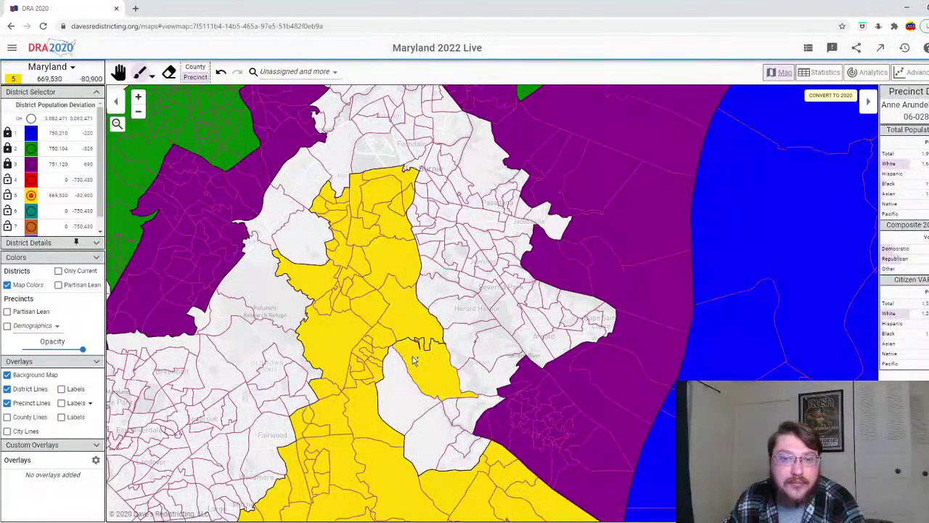
{"action": "left_click", "coordinate": [397, 394]}
{"action": "mouse_move", "coordinate": [434, 296]}
{"action": "left_mouse_down"}
{"action": "mouse_move", "coordinate": [416, 223]}
{"action": "mouse_move", "coordinate": [430, 210]}
{"action": "mouse_move", "coordinate": [456, 241]}
{"action": "mouse_move", "coordinate": [438, 263]}
{"action": "mouse_move", "coordinate": [476, 305]}
{"action": "mouse_move", "coordinate": [477, 289]}
{"action": "mouse_move", "coordinate": [501, 310]}
{"action": "mouse_move", "coordinate": [473, 265]}
{"action": "left_mouse_up"}
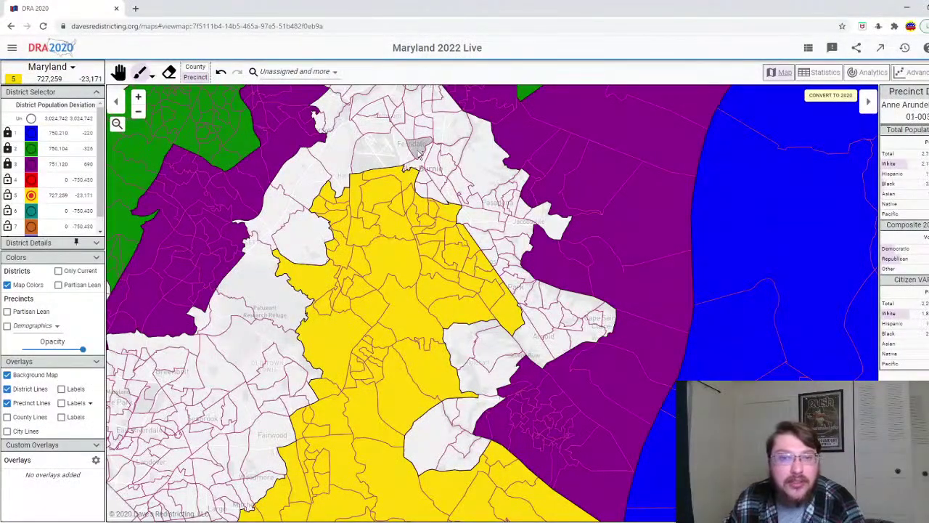
{"action": "mouse_move", "coordinate": [423, 196]}
{"action": "left_mouse_down"}
{"action": "mouse_move", "coordinate": [424, 182]}
{"action": "mouse_move", "coordinate": [435, 190]}
{"action": "mouse_move", "coordinate": [420, 152]}
{"action": "mouse_move", "coordinate": [441, 189]}
{"action": "left_mouse_up"}
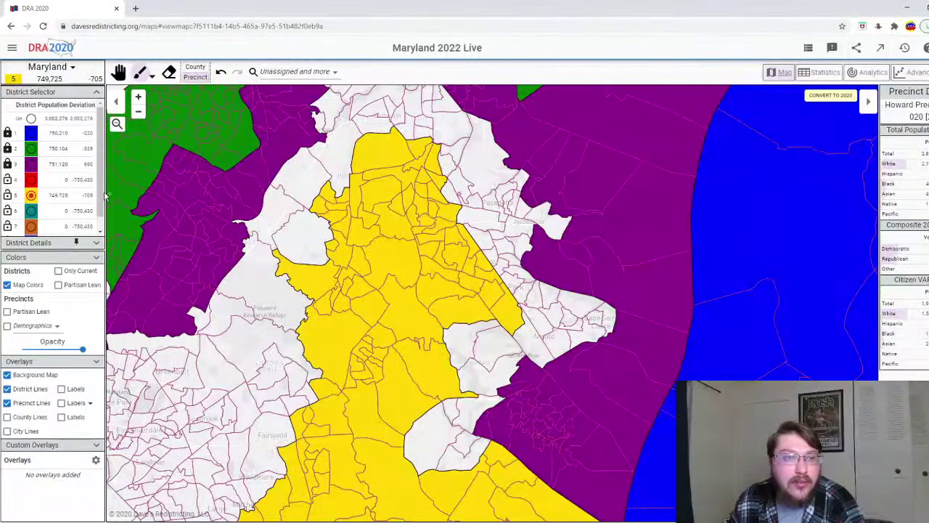
- Set the brush to its largest size and paint the unassigned pockets west of Annapolis and the Arnold peninsula into district 5
{"action": "scroll", "coordinate": [180, 259], "scroll_direction": "down", "scroll_amount": 5}
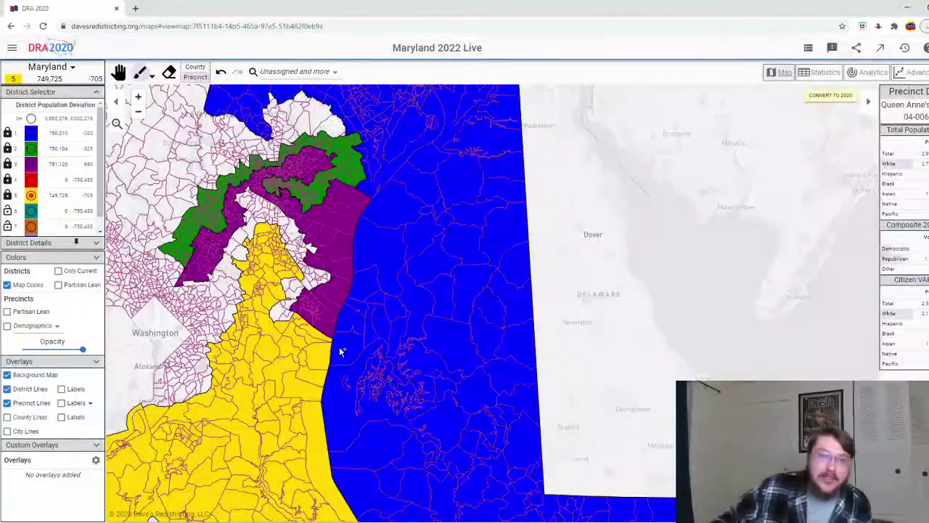
{"action": "scroll", "coordinate": [339, 346], "scroll_direction": "up", "scroll_amount": 1}
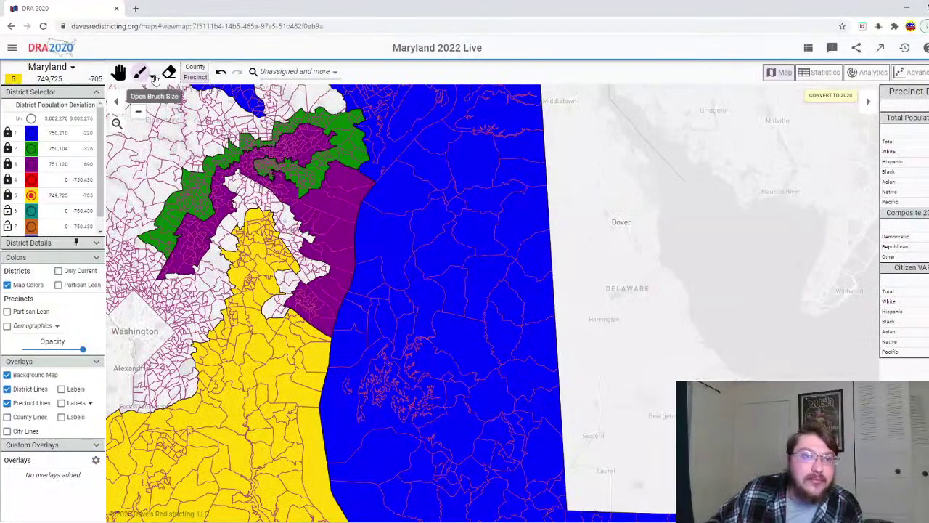
{"action": "left_click", "coordinate": [151, 76]}
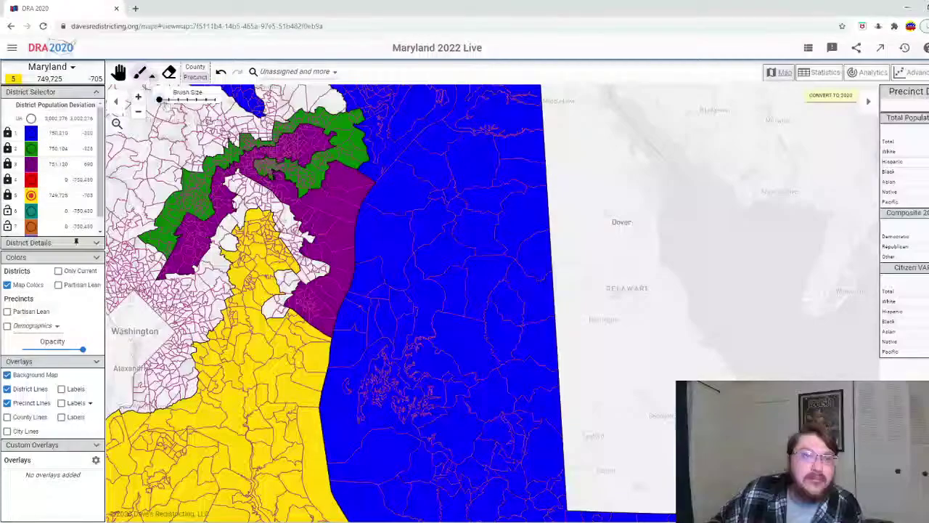
{"action": "left_click", "coordinate": [214, 100]}
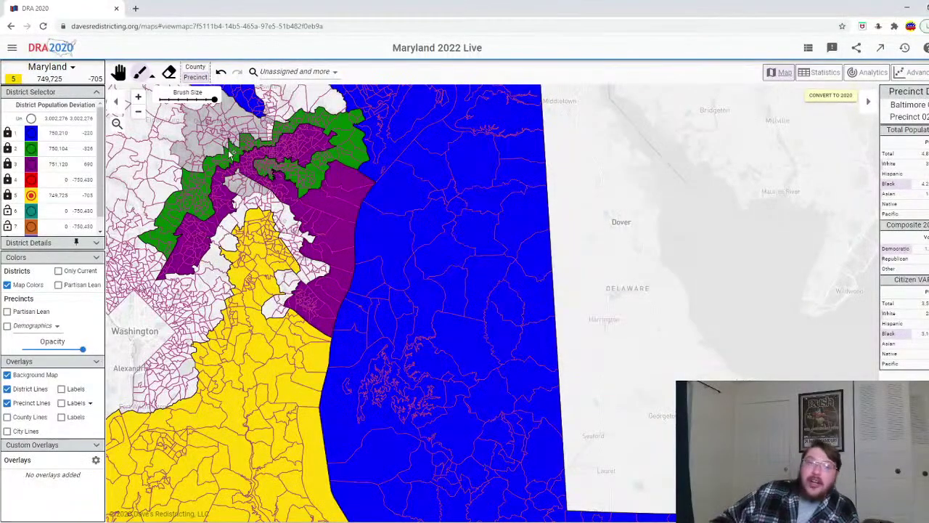
{"action": "scroll", "coordinate": [218, 211], "scroll_direction": "down", "scroll_amount": 1}
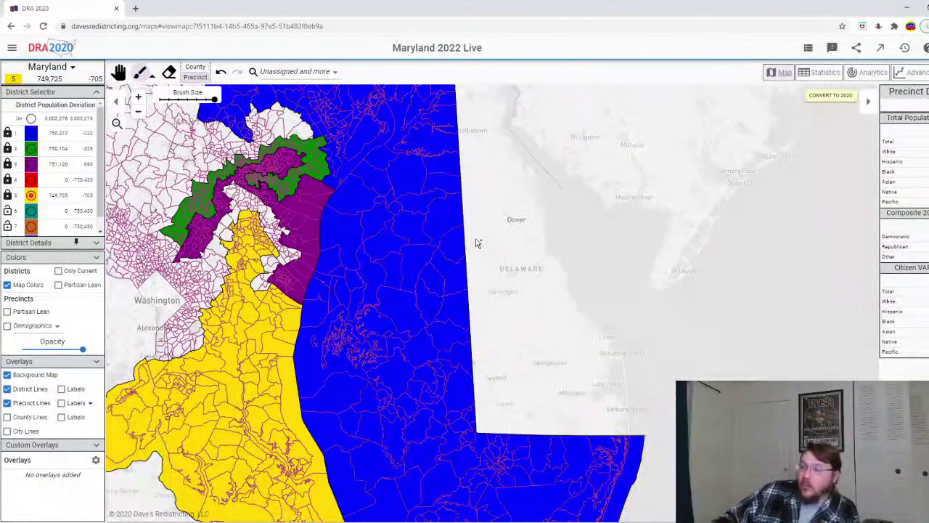
{"action": "scroll", "coordinate": [247, 218], "scroll_direction": "up", "scroll_amount": 3}
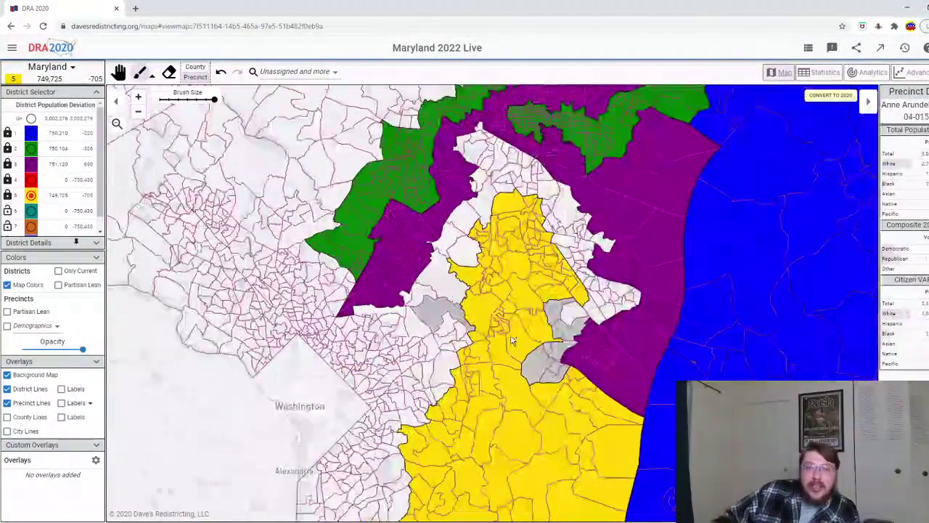
{"action": "mouse_move", "coordinate": [512, 342]}
{"action": "left_mouse_down"}
{"action": "mouse_move", "coordinate": [552, 355]}
{"action": "mouse_move", "coordinate": [592, 328]}
{"action": "mouse_move", "coordinate": [617, 294]}
{"action": "mouse_move", "coordinate": [570, 250]}
{"action": "left_mouse_up"}
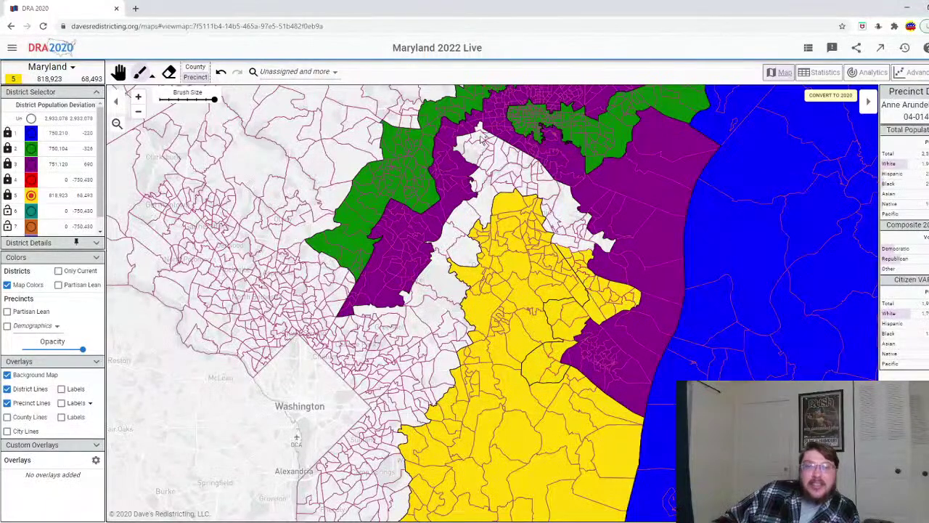
- Undo the last district 5 strokes until the pockets west of Annapolis and the Arnold peninsula are unassigned again
{"action": "left_click", "coordinate": [222, 75]}
{"action": "left_click", "coordinate": [222, 76]}
{"action": "left_click", "coordinate": [221, 76]}
{"action": "left_click", "coordinate": [222, 76]}
{"action": "left_click", "coordinate": [221, 75]}
{"action": "left_click", "coordinate": [221, 76]}
{"action": "left_click", "coordinate": [222, 75]}
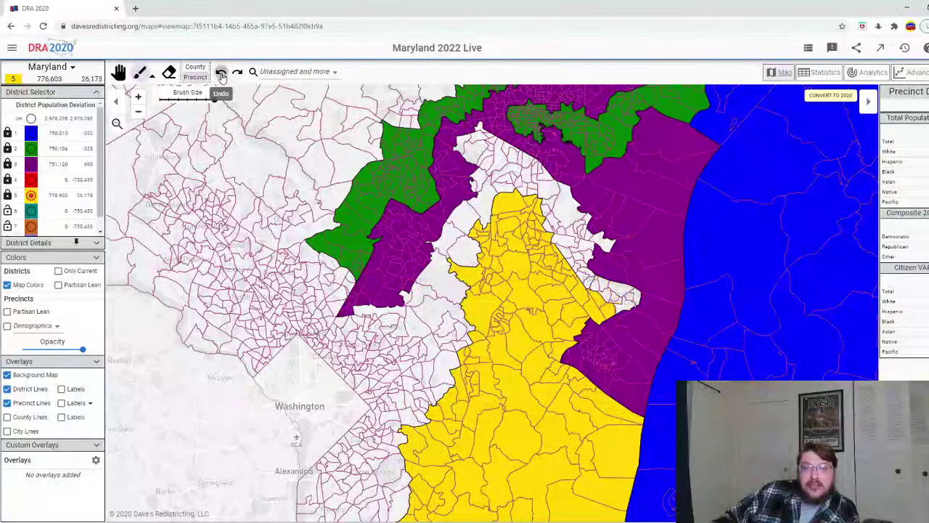
{"action": "left_click", "coordinate": [221, 76]}
{"action": "left_click", "coordinate": [221, 75]}
{"action": "left_click", "coordinate": [221, 75]}
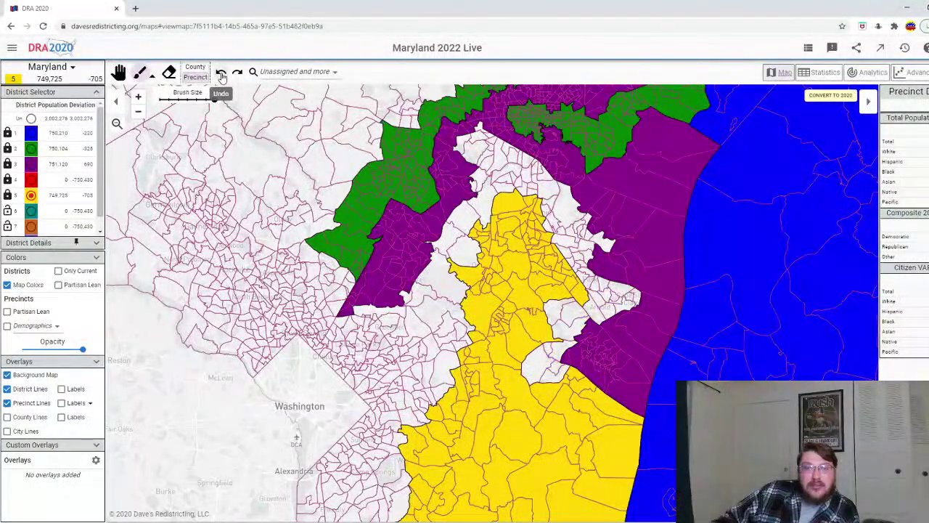
- Paint the unassigned belt around district 5 into district 4, from the Annapolis-area pockets over the northern end and down into Prince George's
{"action": "left_click", "coordinate": [31, 181]}
{"action": "mouse_move", "coordinate": [564, 335]}
{"action": "left_mouse_down"}
{"action": "mouse_move", "coordinate": [585, 305]}
{"action": "mouse_move", "coordinate": [592, 254]}
{"action": "mouse_move", "coordinate": [570, 217]}
{"action": "mouse_move", "coordinate": [555, 218]}
{"action": "mouse_move", "coordinate": [492, 161]}
{"action": "left_mouse_up"}
{"action": "mouse_move", "coordinate": [476, 223]}
{"action": "left_mouse_down"}
{"action": "mouse_move", "coordinate": [444, 323]}
{"action": "mouse_move", "coordinate": [428, 338]}
{"action": "mouse_move", "coordinate": [450, 345]}
{"action": "mouse_move", "coordinate": [435, 389]}
{"action": "mouse_move", "coordinate": [452, 352]}
{"action": "left_mouse_up"}
{"action": "scroll", "coordinate": [451, 352], "scroll_direction": "down", "scroll_amount": 2}
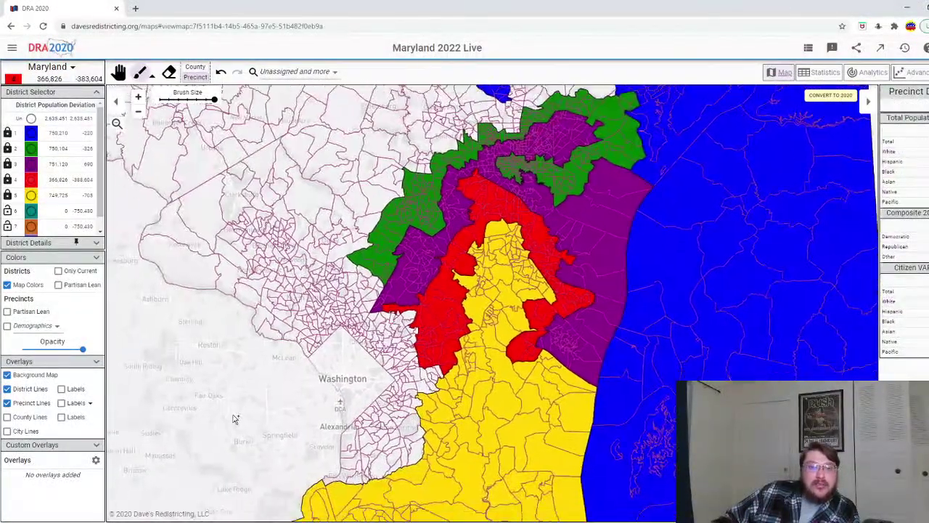
- With the smallest brush, extend district 4 through southern Prince George's along the Washington border and through the county's northern precincts
{"action": "left_click", "coordinate": [162, 99]}
{"action": "scroll", "coordinate": [394, 335], "scroll_direction": "up", "scroll_amount": 1}
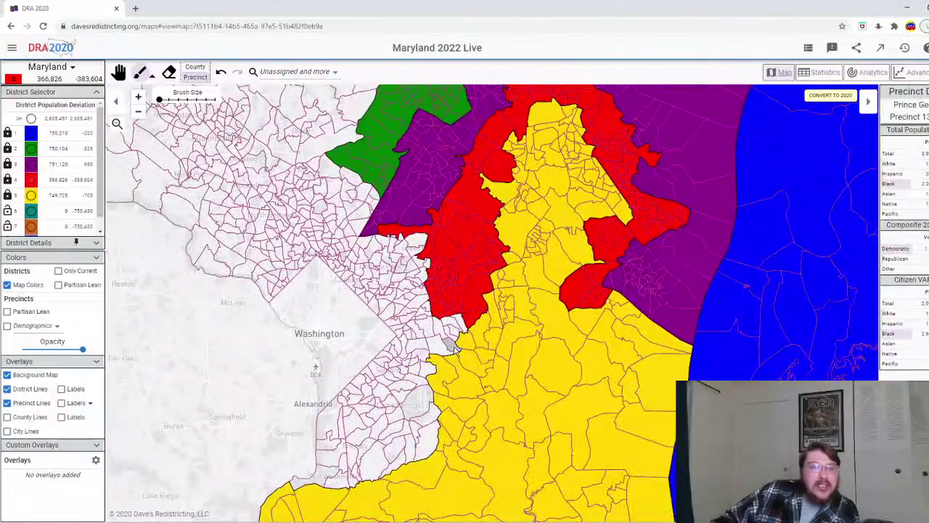
{"action": "mouse_move", "coordinate": [467, 321]}
{"action": "left_mouse_down"}
{"action": "mouse_move", "coordinate": [442, 341]}
{"action": "mouse_move", "coordinate": [449, 344]}
{"action": "mouse_move", "coordinate": [396, 354]}
{"action": "mouse_move", "coordinate": [394, 340]}
{"action": "mouse_move", "coordinate": [394, 370]}
{"action": "mouse_move", "coordinate": [406, 380]}
{"action": "mouse_move", "coordinate": [418, 360]}
{"action": "mouse_move", "coordinate": [403, 372]}
{"action": "mouse_move", "coordinate": [429, 374]}
{"action": "mouse_move", "coordinate": [384, 372]}
{"action": "mouse_move", "coordinate": [387, 356]}
{"action": "mouse_move", "coordinate": [422, 443]}
{"action": "mouse_move", "coordinate": [404, 453]}
{"action": "mouse_move", "coordinate": [401, 419]}
{"action": "mouse_move", "coordinate": [368, 377]}
{"action": "mouse_move", "coordinate": [345, 397]}
{"action": "mouse_move", "coordinate": [334, 421]}
{"action": "left_mouse_up"}
{"action": "mouse_move", "coordinate": [331, 459]}
{"action": "left_mouse_down"}
{"action": "mouse_move", "coordinate": [330, 475]}
{"action": "mouse_move", "coordinate": [301, 477]}
{"action": "mouse_move", "coordinate": [374, 461]}
{"action": "mouse_move", "coordinate": [363, 468]}
{"action": "left_mouse_up"}
{"action": "mouse_move", "coordinate": [356, 437]}
{"action": "left_mouse_down"}
{"action": "mouse_move", "coordinate": [345, 412]}
{"action": "mouse_move", "coordinate": [377, 416]}
{"action": "left_mouse_up"}
{"action": "left_click", "coordinate": [368, 392]}
{"action": "left_click_drag", "start_coordinate": [350, 361], "coordinate": [331, 401]}
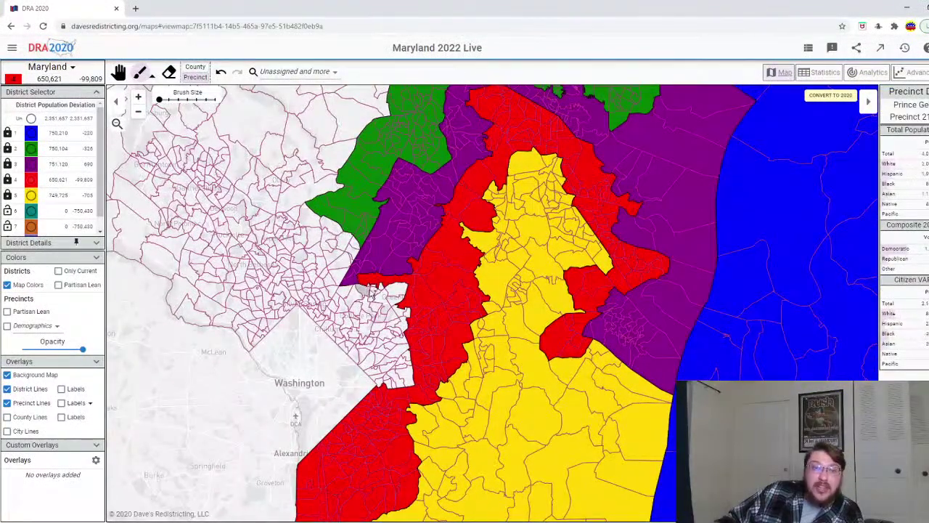
{"action": "mouse_move", "coordinate": [368, 289]}
{"action": "left_mouse_down"}
{"action": "mouse_move", "coordinate": [388, 315]}
{"action": "mouse_move", "coordinate": [393, 297]}
{"action": "mouse_move", "coordinate": [379, 293]}
{"action": "mouse_move", "coordinate": [402, 323]}
{"action": "mouse_move", "coordinate": [397, 338]}
{"action": "mouse_move", "coordinate": [406, 314]}
{"action": "mouse_move", "coordinate": [390, 385]}
{"action": "left_mouse_up"}
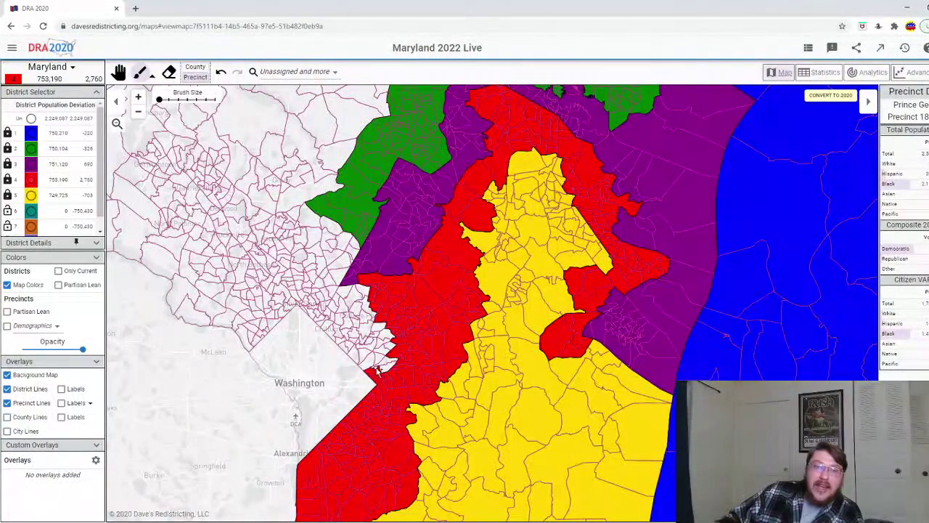
- Try extending district 4 west through Hyattsville and Mount Rainier to the Washington line and north around College Park
{"action": "mouse_move", "coordinate": [385, 367]}
{"action": "left_mouse_down"}
{"action": "mouse_move", "coordinate": [376, 359]}
{"action": "mouse_move", "coordinate": [391, 350]}
{"action": "mouse_move", "coordinate": [376, 336]}
{"action": "mouse_move", "coordinate": [363, 341]}
{"action": "left_mouse_up"}
{"action": "scroll", "coordinate": [361, 341], "scroll_direction": "up", "scroll_amount": 5}
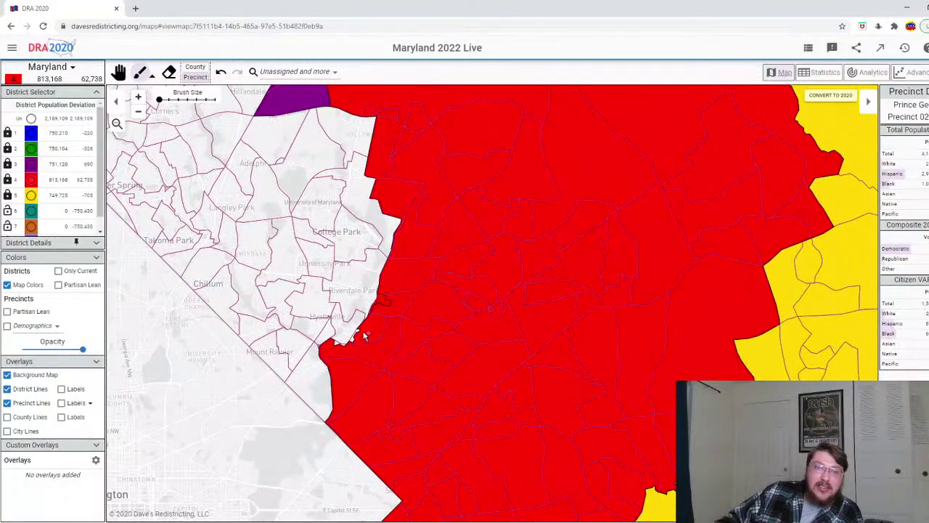
{"action": "left_click_drag", "start_coordinate": [352, 342], "coordinate": [338, 341]}
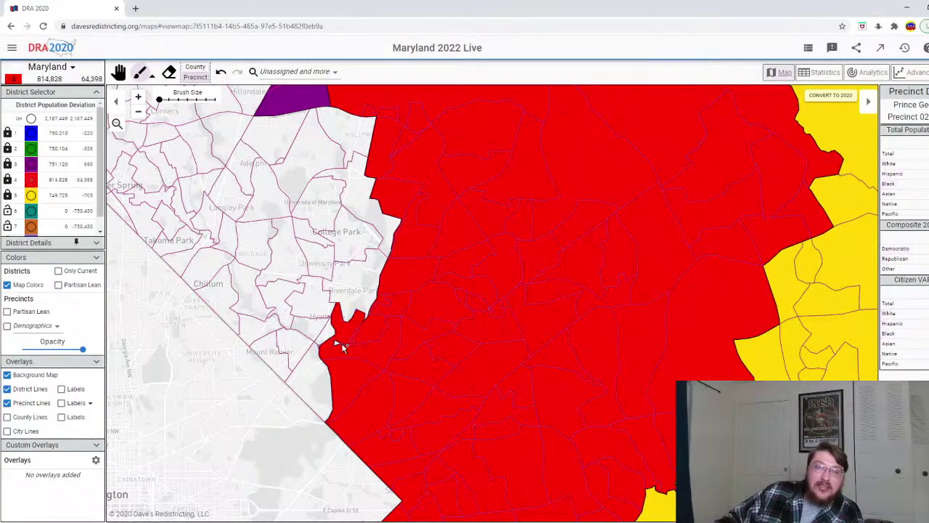
{"action": "left_click", "coordinate": [362, 313]}
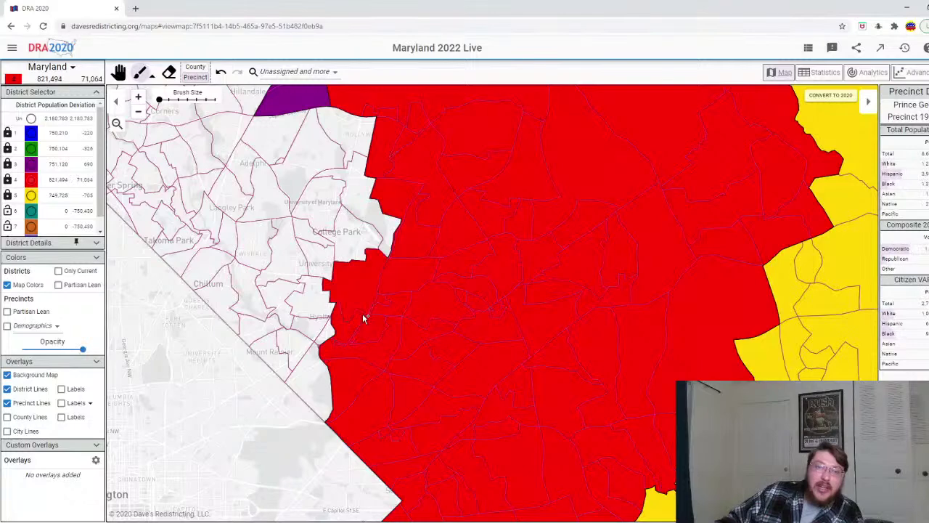
{"action": "left_click", "coordinate": [312, 355]}
{"action": "mouse_move", "coordinate": [311, 358]}
{"action": "left_mouse_down"}
{"action": "mouse_move", "coordinate": [275, 350]}
{"action": "mouse_move", "coordinate": [270, 330]}
{"action": "mouse_move", "coordinate": [293, 300]}
{"action": "mouse_move", "coordinate": [315, 325]}
{"action": "mouse_move", "coordinate": [328, 265]}
{"action": "left_mouse_up"}
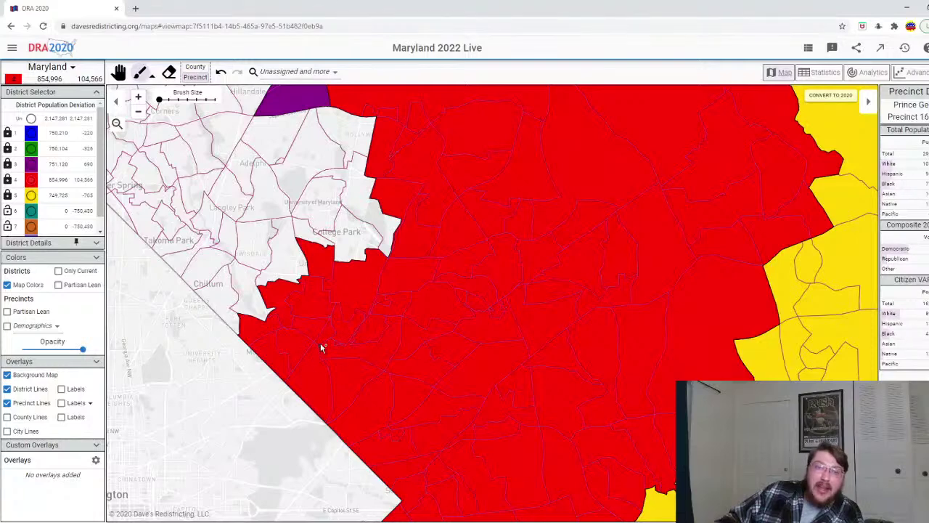
{"action": "mouse_move", "coordinate": [361, 266]}
{"action": "left_mouse_down"}
{"action": "mouse_move", "coordinate": [372, 225]}
{"action": "mouse_move", "coordinate": [348, 158]}
{"action": "mouse_move", "coordinate": [334, 152]}
{"action": "left_mouse_up"}
{"action": "left_click_drag", "start_coordinate": [239, 381], "coordinate": [267, 386]}
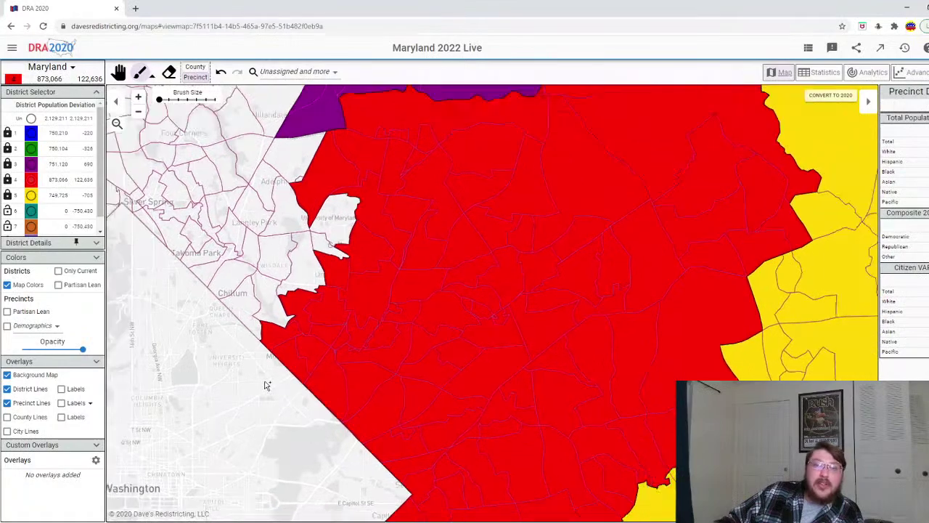
- Undo the district 4 strokes across northwestern Prince George's until its population is within a few hundred of the target
{"action": "scroll", "coordinate": [266, 386], "scroll_direction": "down", "scroll_amount": 5}
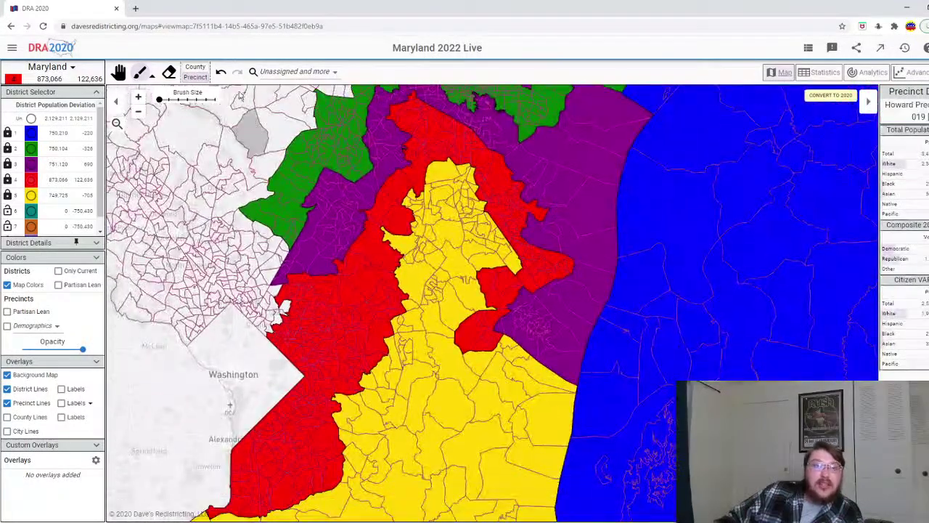
{"action": "left_click", "coordinate": [222, 72]}
{"action": "left_click", "coordinate": [222, 72]}
{"action": "left_click", "coordinate": [222, 72]}
{"action": "left_click", "coordinate": [222, 73]}
{"action": "left_click", "coordinate": [222, 72]}
{"action": "left_click", "coordinate": [222, 72]}
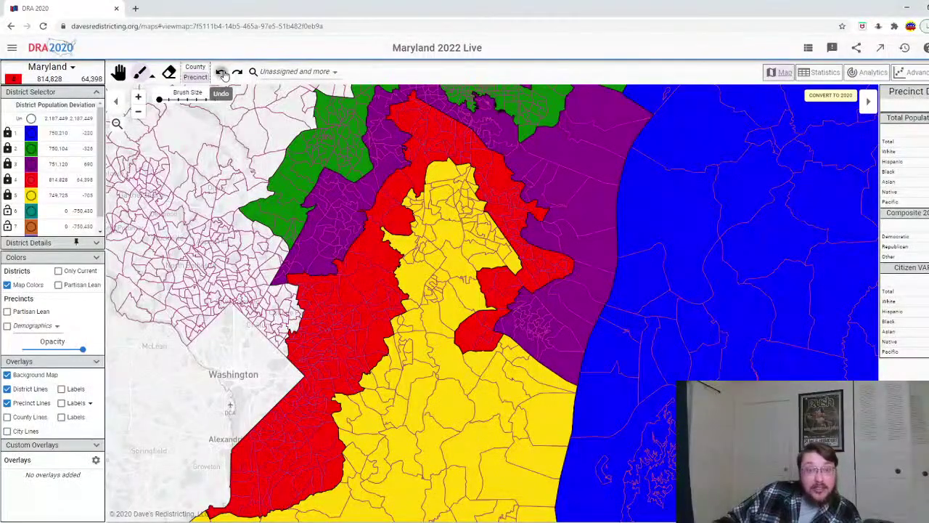
{"action": "left_click", "coordinate": [222, 73]}
{"action": "left_click", "coordinate": [222, 73]}
{"action": "left_click", "coordinate": [223, 72]}
{"action": "left_click", "coordinate": [222, 73]}
{"action": "left_click", "coordinate": [223, 72]}
{"action": "left_click", "coordinate": [222, 73]}
{"action": "left_click", "coordinate": [222, 73]}
{"action": "left_click", "coordinate": [223, 73]}
{"action": "left_click", "coordinate": [222, 73]}
{"action": "left_click", "coordinate": [222, 72]}
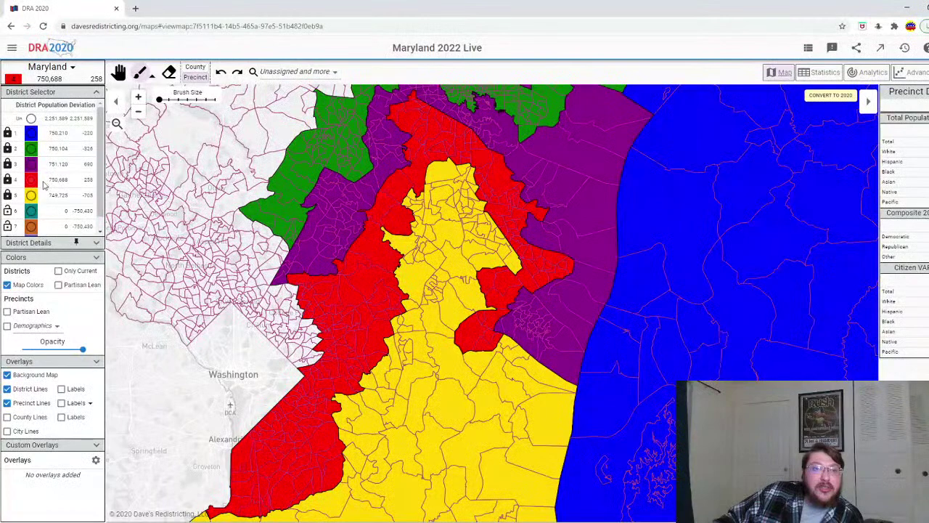
- Assign the three westernmost counties, Garrett, Allegany and Washington, to district 6 as whole counties
{"action": "left_click", "coordinate": [32, 211]}
{"action": "left_click_drag", "start_coordinate": [215, 362], "coordinate": [337, 379]}
{"action": "scroll", "coordinate": [276, 375], "scroll_direction": "down", "scroll_amount": 1}
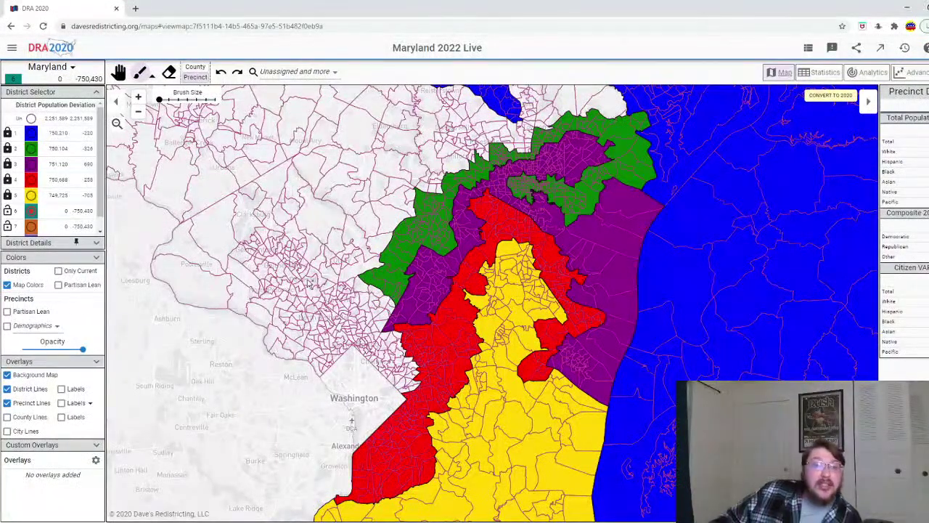
{"action": "scroll", "coordinate": [291, 365], "scroll_direction": "down", "scroll_amount": 3}
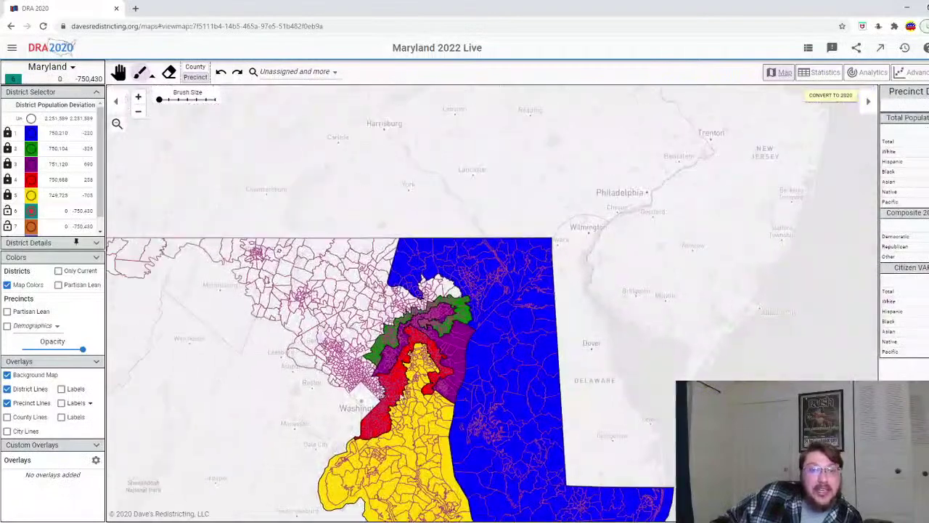
{"action": "left_click_drag", "start_coordinate": [155, 347], "coordinate": [380, 373]}
{"action": "scroll", "coordinate": [377, 360], "scroll_direction": "up", "scroll_amount": 2}
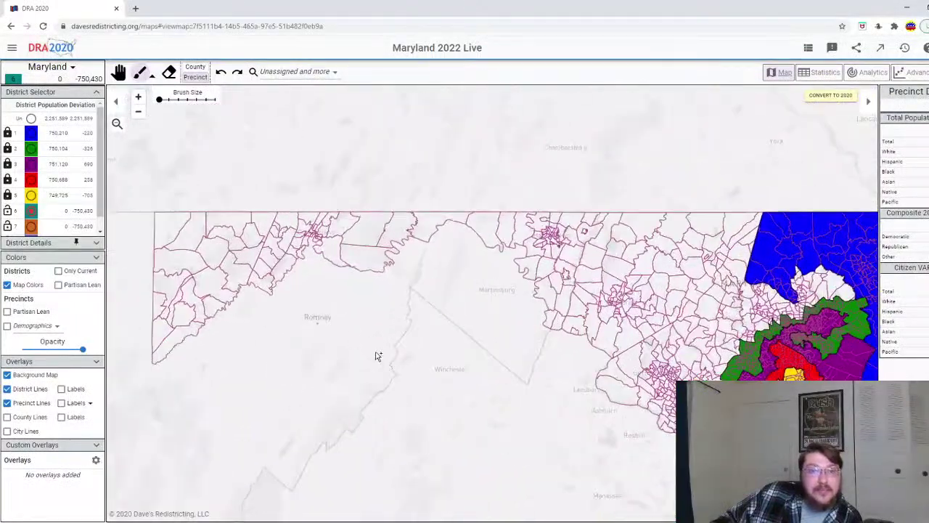
{"action": "left_click", "coordinate": [194, 70]}
{"action": "left_click", "coordinate": [211, 283]}
{"action": "left_click", "coordinate": [341, 239]}
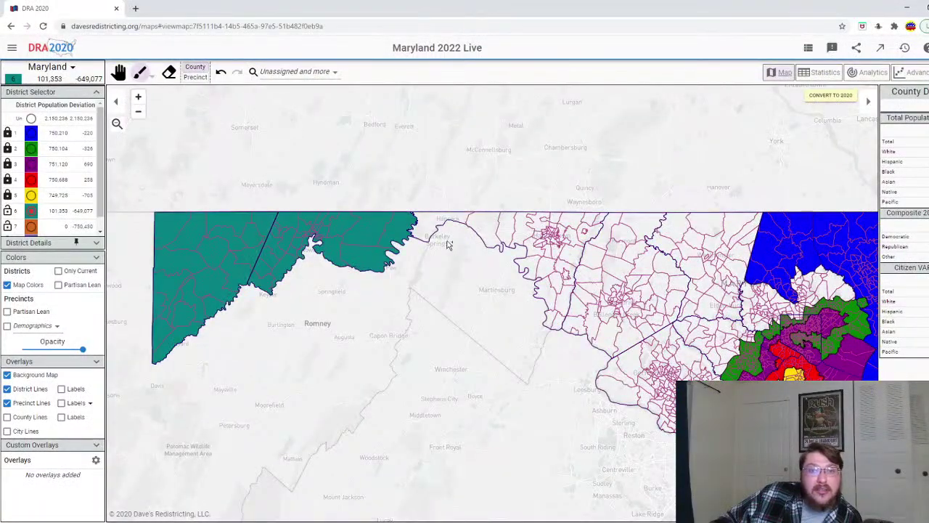
{"action": "left_click", "coordinate": [495, 237]}
{"action": "left_click_drag", "start_coordinate": [522, 356], "coordinate": [319, 353]}
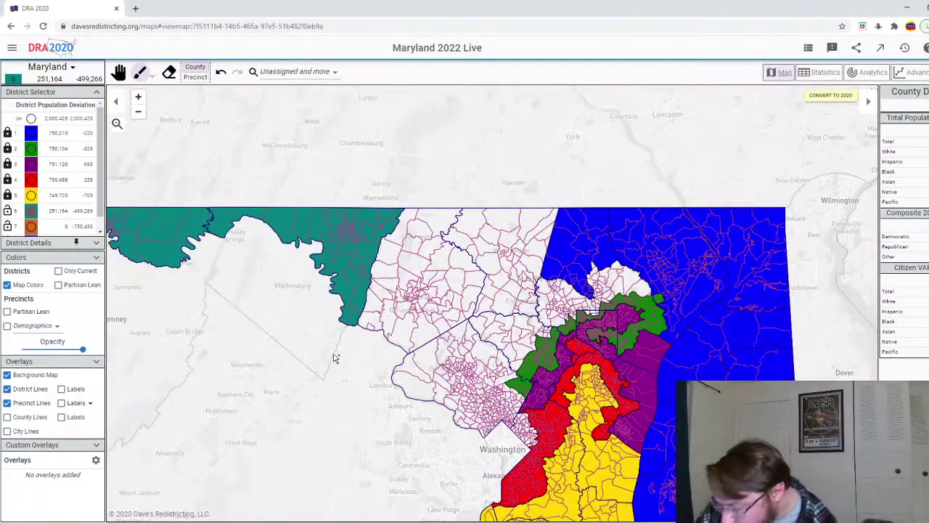
- At precinct level, extend district 6 along the Potomac through southern Frederick and western Montgomery to the Washington border
{"action": "left_click", "coordinate": [196, 77]}
{"action": "scroll", "coordinate": [312, 421], "scroll_direction": "up", "scroll_amount": 3}
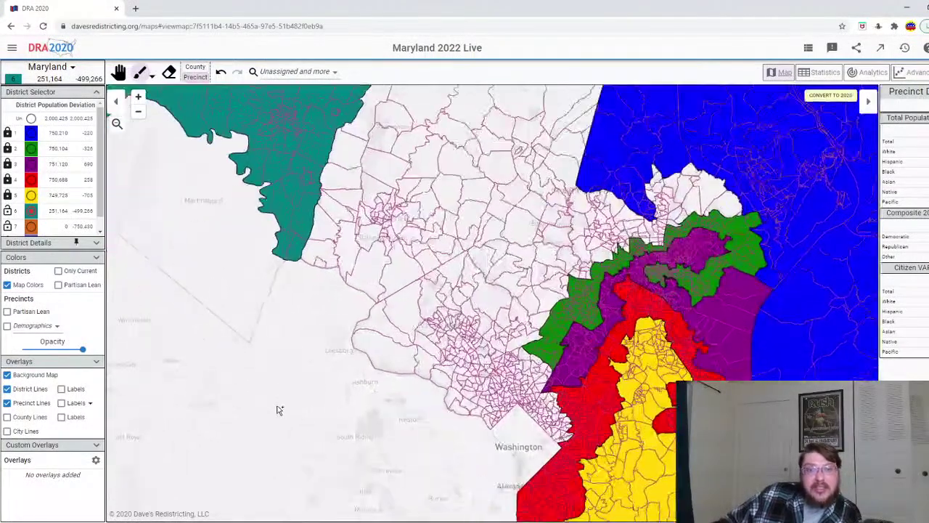
{"action": "left_click_drag", "start_coordinate": [321, 363], "coordinate": [186, 384]}
{"action": "mouse_move", "coordinate": [203, 230]}
{"action": "left_mouse_down"}
{"action": "mouse_move", "coordinate": [206, 198]}
{"action": "mouse_move", "coordinate": [292, 256]}
{"action": "mouse_move", "coordinate": [300, 269]}
{"action": "mouse_move", "coordinate": [292, 354]}
{"action": "mouse_move", "coordinate": [305, 377]}
{"action": "mouse_move", "coordinate": [379, 387]}
{"action": "mouse_move", "coordinate": [374, 398]}
{"action": "mouse_move", "coordinate": [396, 433]}
{"action": "mouse_move", "coordinate": [415, 432]}
{"action": "mouse_move", "coordinate": [441, 457]}
{"action": "mouse_move", "coordinate": [434, 443]}
{"action": "mouse_move", "coordinate": [456, 440]}
{"action": "mouse_move", "coordinate": [357, 436]}
{"action": "left_mouse_up"}
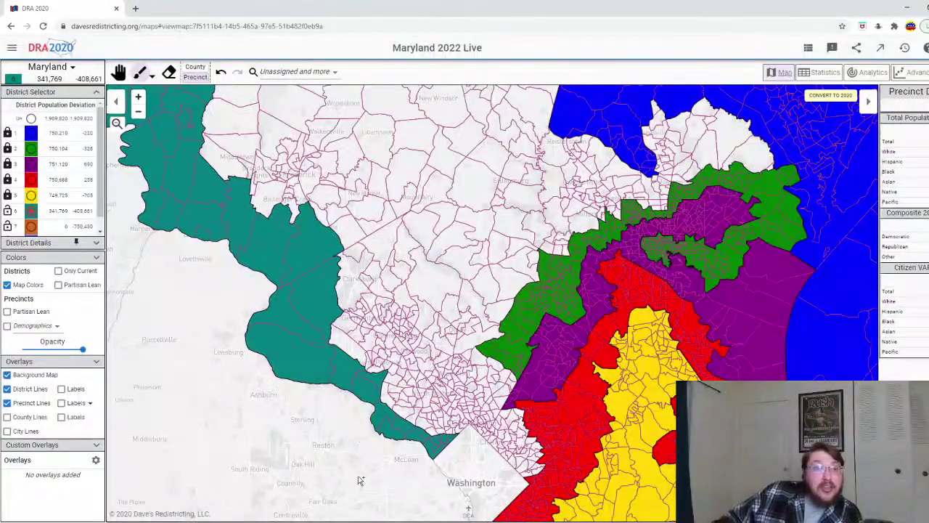
- Extend district 6 along Washington's northern border through Silver Spring and Takoma Park, and fill the remaining Prince George's precincts around College Park
{"action": "scroll", "coordinate": [357, 479], "scroll_direction": "up", "scroll_amount": 3}
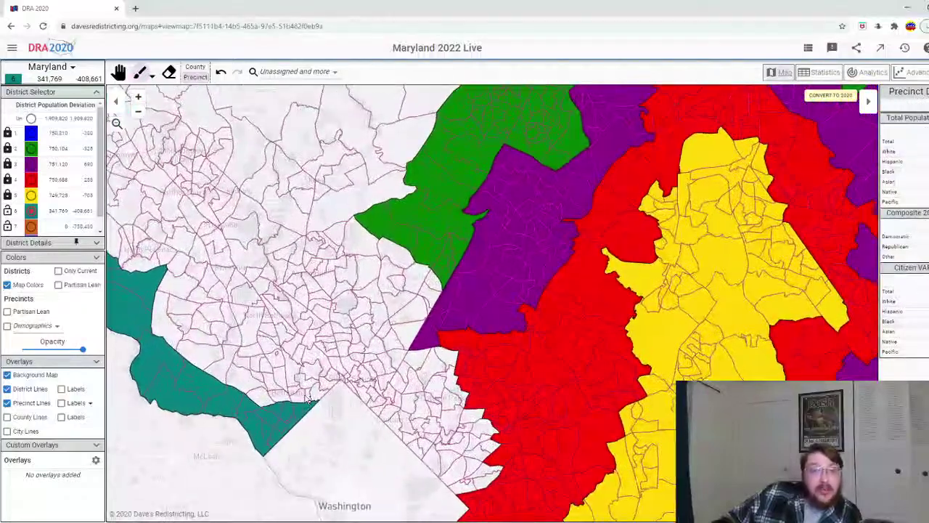
{"action": "mouse_move", "coordinate": [325, 395]}
{"action": "left_mouse_down"}
{"action": "mouse_move", "coordinate": [312, 371]}
{"action": "mouse_move", "coordinate": [278, 354]}
{"action": "mouse_move", "coordinate": [268, 373]}
{"action": "mouse_move", "coordinate": [242, 368]}
{"action": "mouse_move", "coordinate": [239, 382]}
{"action": "mouse_move", "coordinate": [281, 400]}
{"action": "mouse_move", "coordinate": [285, 386]}
{"action": "mouse_move", "coordinate": [294, 392]}
{"action": "mouse_move", "coordinate": [221, 367]}
{"action": "mouse_move", "coordinate": [300, 398]}
{"action": "mouse_move", "coordinate": [285, 368]}
{"action": "mouse_move", "coordinate": [261, 349]}
{"action": "mouse_move", "coordinate": [249, 351]}
{"action": "mouse_move", "coordinate": [230, 321]}
{"action": "mouse_move", "coordinate": [229, 335]}
{"action": "mouse_move", "coordinate": [211, 318]}
{"action": "mouse_move", "coordinate": [190, 344]}
{"action": "mouse_move", "coordinate": [184, 322]}
{"action": "mouse_move", "coordinate": [163, 323]}
{"action": "mouse_move", "coordinate": [184, 310]}
{"action": "mouse_move", "coordinate": [325, 366]}
{"action": "mouse_move", "coordinate": [330, 384]}
{"action": "mouse_move", "coordinate": [351, 368]}
{"action": "mouse_move", "coordinate": [355, 392]}
{"action": "left_mouse_up"}
{"action": "mouse_move", "coordinate": [366, 381]}
{"action": "left_mouse_down"}
{"action": "mouse_move", "coordinate": [399, 416]}
{"action": "mouse_move", "coordinate": [389, 396]}
{"action": "mouse_move", "coordinate": [425, 455]}
{"action": "mouse_move", "coordinate": [434, 426]}
{"action": "mouse_move", "coordinate": [422, 427]}
{"action": "mouse_move", "coordinate": [423, 412]}
{"action": "mouse_move", "coordinate": [433, 408]}
{"action": "mouse_move", "coordinate": [445, 428]}
{"action": "mouse_move", "coordinate": [435, 463]}
{"action": "mouse_move", "coordinate": [467, 486]}
{"action": "mouse_move", "coordinate": [485, 475]}
{"action": "mouse_move", "coordinate": [495, 448]}
{"action": "mouse_move", "coordinate": [443, 445]}
{"action": "mouse_move", "coordinate": [454, 441]}
{"action": "mouse_move", "coordinate": [479, 481]}
{"action": "left_mouse_up"}
{"action": "scroll", "coordinate": [468, 465], "scroll_direction": "up", "scroll_amount": 3}
{"action": "left_click", "coordinate": [396, 422]}
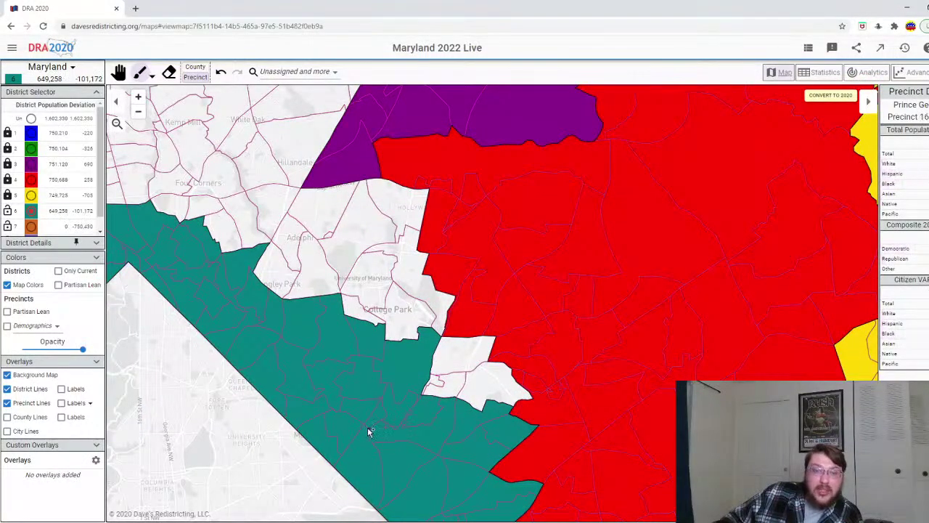
{"action": "mouse_move", "coordinate": [416, 427]}
{"action": "left_mouse_down"}
{"action": "mouse_move", "coordinate": [434, 380]}
{"action": "mouse_move", "coordinate": [482, 371]}
{"action": "mouse_move", "coordinate": [422, 329]}
{"action": "mouse_move", "coordinate": [386, 224]}
{"action": "mouse_move", "coordinate": [395, 219]}
{"action": "mouse_move", "coordinate": [353, 304]}
{"action": "mouse_move", "coordinate": [320, 255]}
{"action": "mouse_move", "coordinate": [322, 225]}
{"action": "mouse_move", "coordinate": [330, 237]}
{"action": "mouse_move", "coordinate": [284, 266]}
{"action": "left_mouse_up"}
{"action": "scroll", "coordinate": [284, 266], "scroll_direction": "down", "scroll_amount": 3}
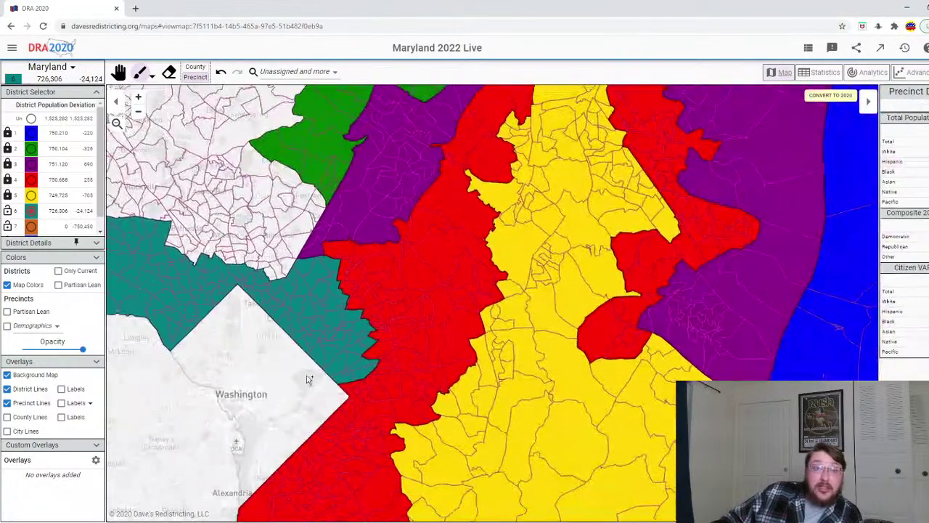
- Add Montgomery precincts near Four Corners to district 6 and extend it along the county's eastern edge through Hillandale toward Fairland
{"action": "scroll", "coordinate": [214, 196], "scroll_direction": "up", "scroll_amount": 3}
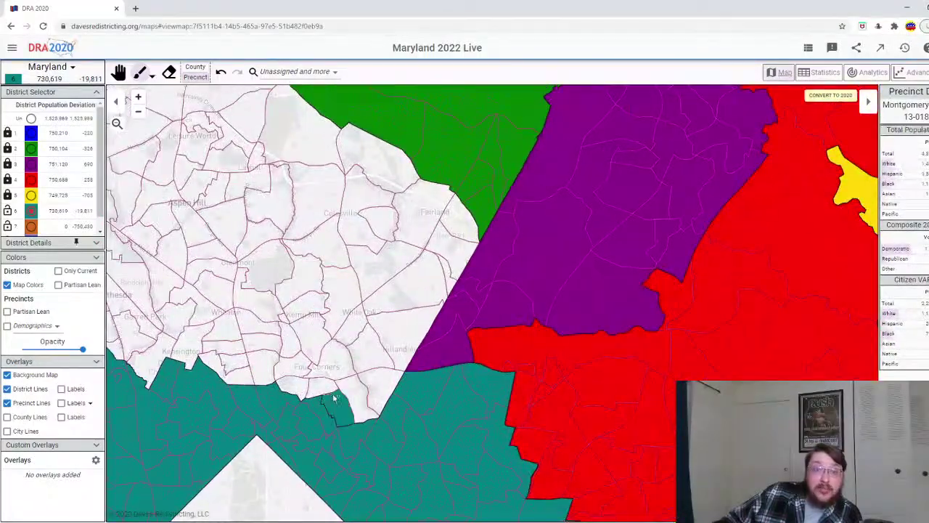
{"action": "left_click", "coordinate": [375, 358]}
{"action": "mouse_move", "coordinate": [396, 332]}
{"action": "left_mouse_down"}
{"action": "mouse_move", "coordinate": [411, 293]}
{"action": "mouse_move", "coordinate": [456, 252]}
{"action": "left_mouse_up"}
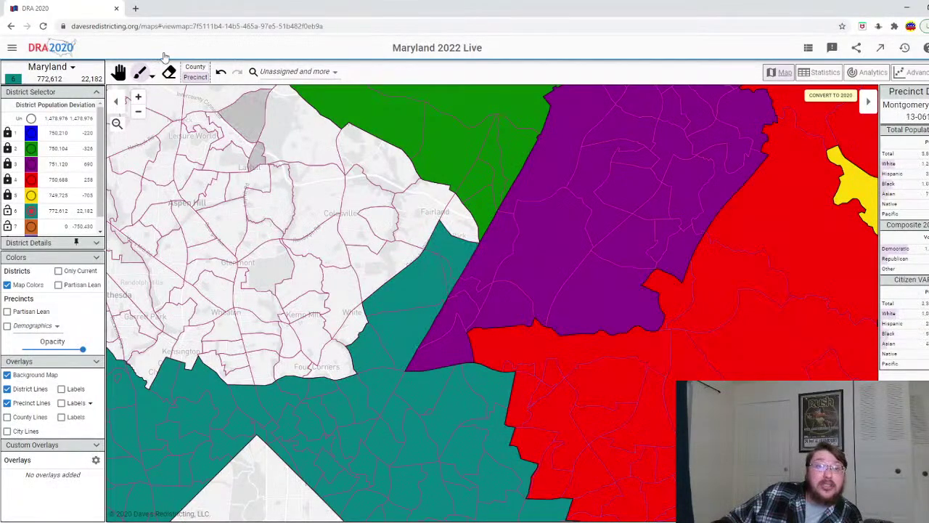
- Undo the district 6 strokes north through Hillandale and add only the small precinct tip just east of Four Corners
{"action": "left_click", "coordinate": [220, 74]}
{"action": "left_click", "coordinate": [220, 74]}
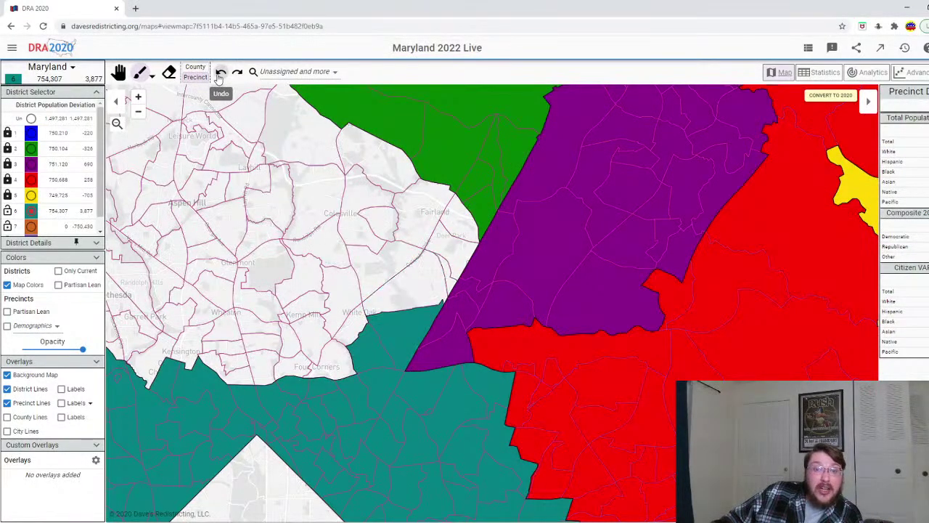
{"action": "left_click", "coordinate": [220, 74]}
{"action": "left_click", "coordinate": [220, 74]}
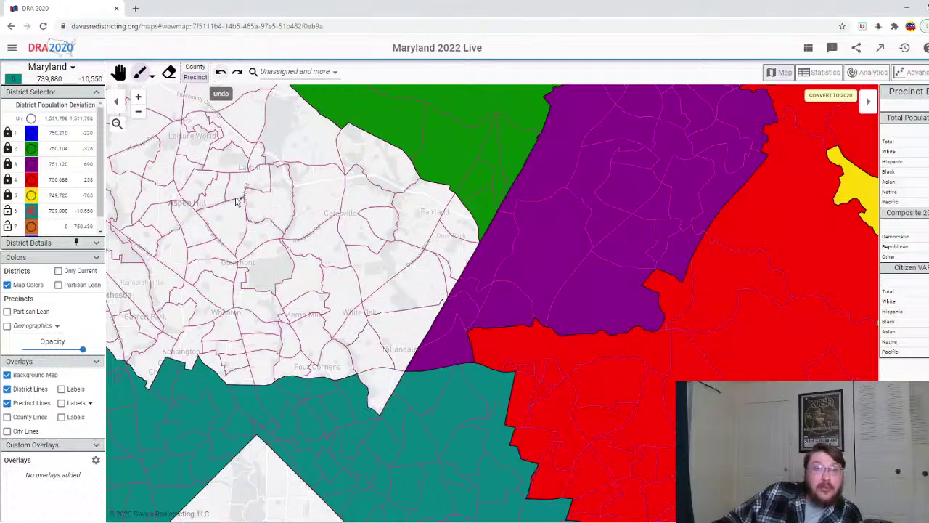
{"action": "left_click", "coordinate": [380, 383]}
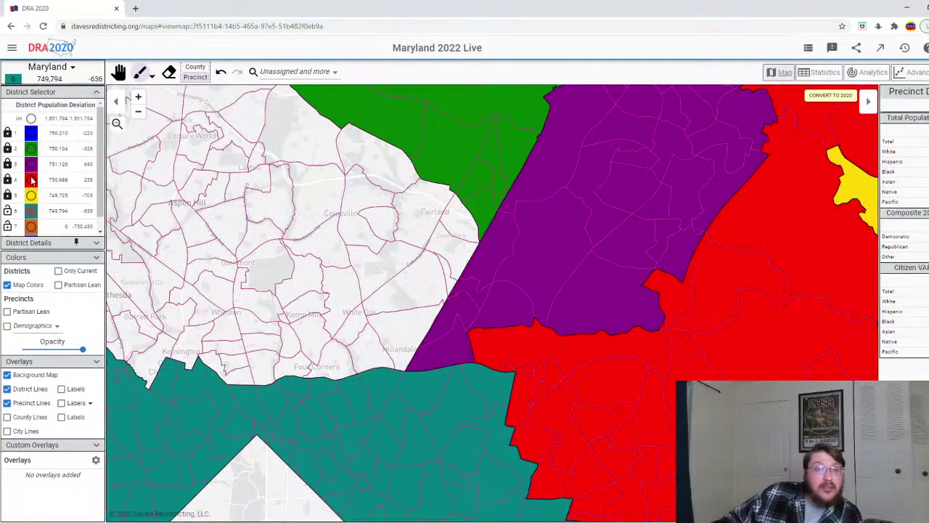
- With the largest brush, paint district 7 from the northern Baltimore suburbs southwest across Howard County into eastern Montgomery, bordering district 2
{"action": "left_click", "coordinate": [31, 227]}
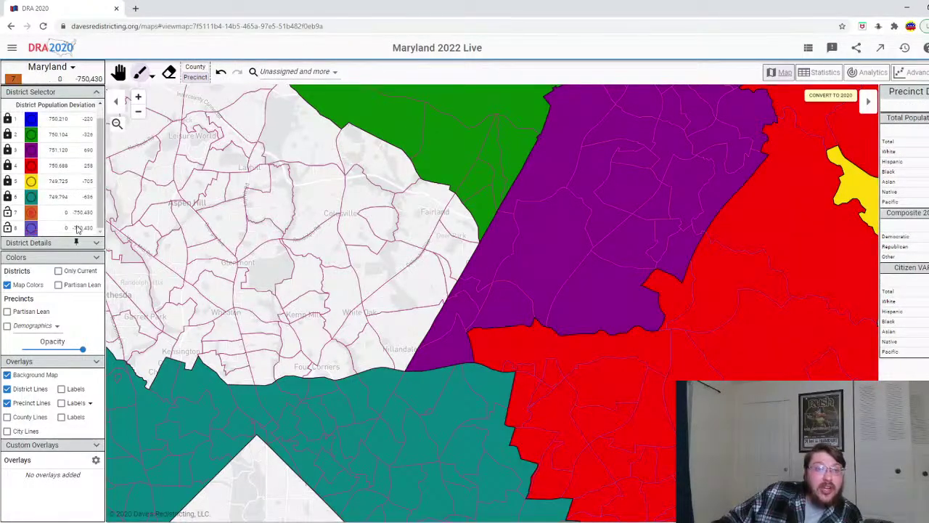
{"action": "scroll", "coordinate": [296, 374], "scroll_direction": "down", "scroll_amount": 2}
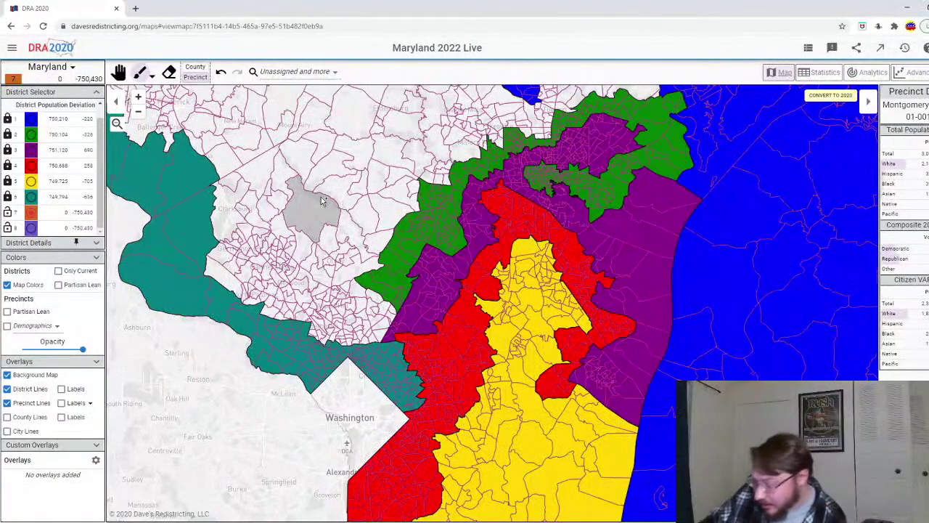
{"action": "scroll", "coordinate": [321, 201], "scroll_direction": "down", "scroll_amount": 2}
{"action": "scroll", "coordinate": [322, 201], "scroll_direction": "down", "scroll_amount": 2}
{"action": "scroll", "coordinate": [583, 201], "scroll_direction": "up", "scroll_amount": 1}
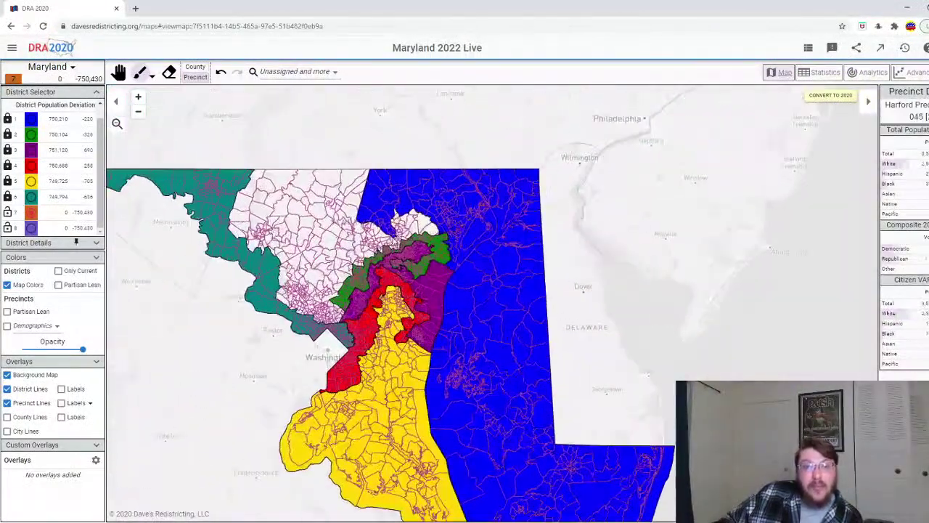
{"action": "scroll", "coordinate": [389, 240], "scroll_direction": "up", "scroll_amount": 3}
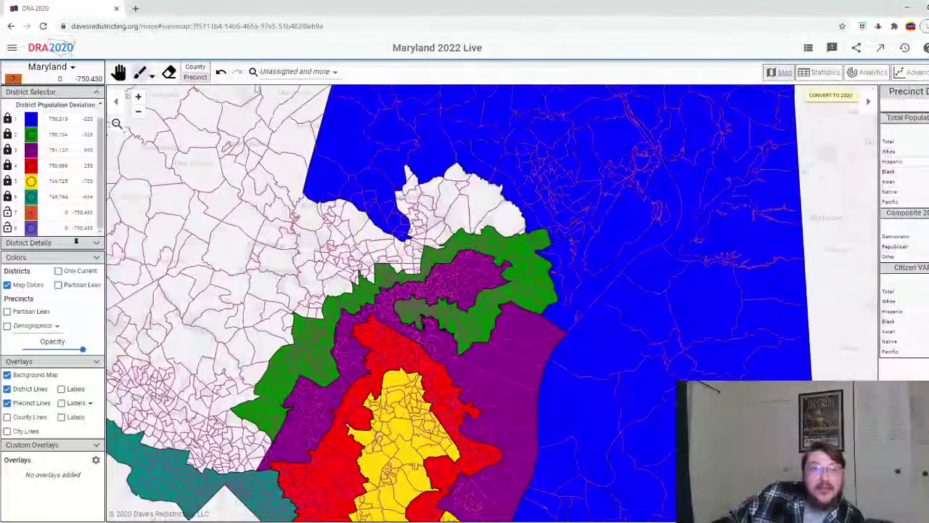
{"action": "left_click", "coordinate": [140, 73]}
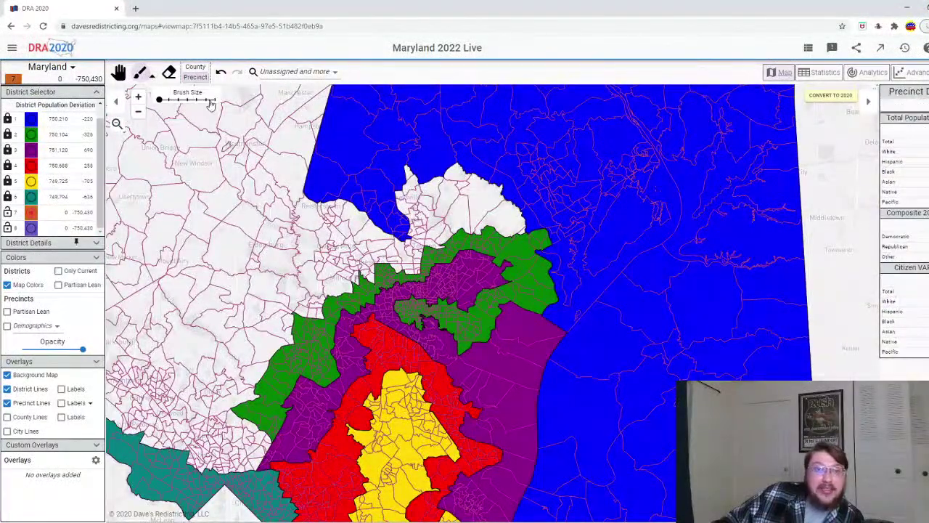
{"action": "left_click", "coordinate": [214, 99]}
{"action": "mouse_move", "coordinate": [497, 225]}
{"action": "left_mouse_down"}
{"action": "mouse_move", "coordinate": [476, 196]}
{"action": "mouse_move", "coordinate": [431, 183]}
{"action": "mouse_move", "coordinate": [418, 195]}
{"action": "mouse_move", "coordinate": [421, 250]}
{"action": "mouse_move", "coordinate": [405, 263]}
{"action": "mouse_move", "coordinate": [363, 264]}
{"action": "mouse_move", "coordinate": [244, 320]}
{"action": "mouse_move", "coordinate": [228, 398]}
{"action": "mouse_move", "coordinate": [246, 453]}
{"action": "left_mouse_up"}
{"action": "scroll", "coordinate": [247, 453], "scroll_direction": "down", "scroll_amount": 3}
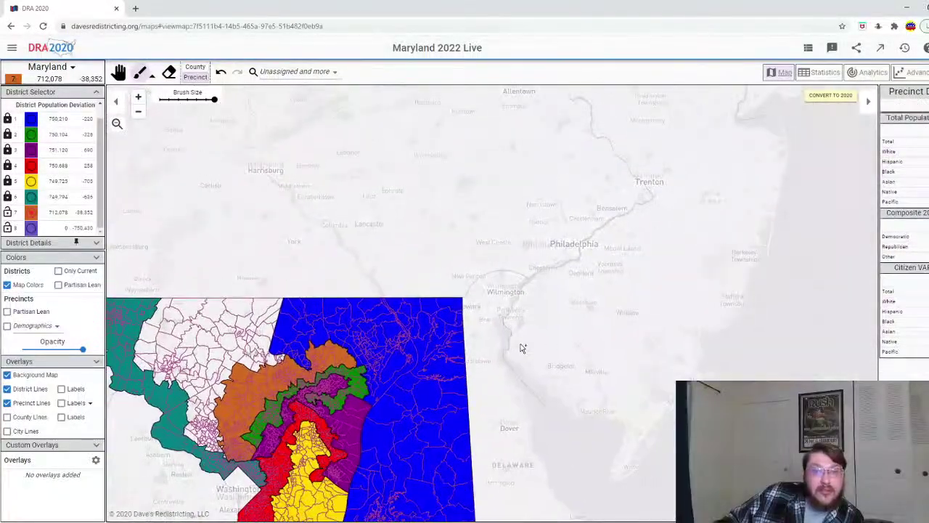
- With the smallest brush, extend district 7 from Mount Airy northwest through western Carroll into Frederick County, replacing the last precinct added with the Thurmont one
{"action": "scroll", "coordinate": [218, 349], "scroll_direction": "up", "scroll_amount": 3}
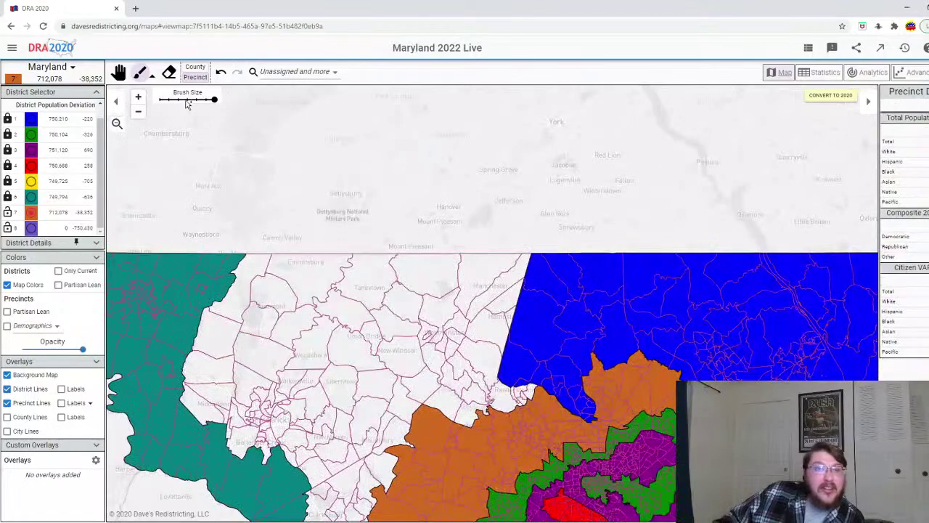
{"action": "left_click", "coordinate": [159, 99]}
{"action": "scroll", "coordinate": [367, 473], "scroll_direction": "up", "scroll_amount": 2}
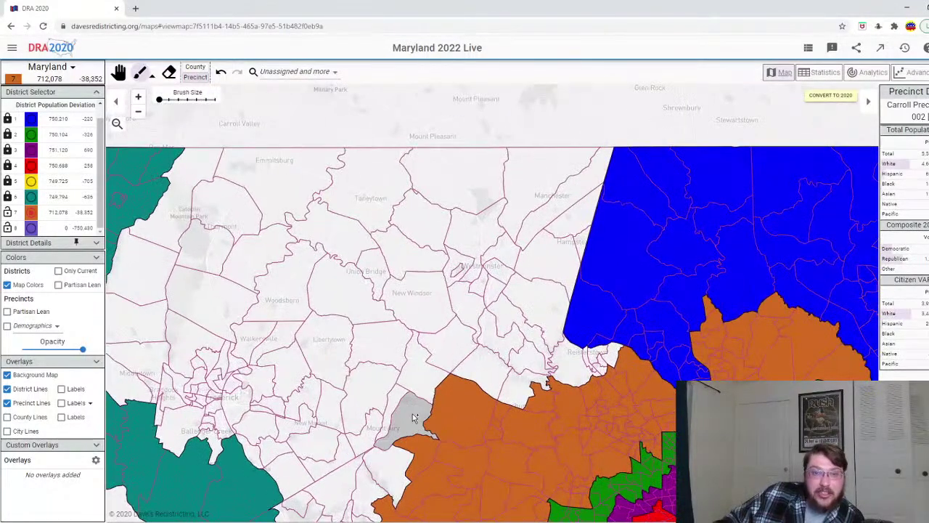
{"action": "mouse_move", "coordinate": [413, 418]}
{"action": "left_mouse_down"}
{"action": "mouse_move", "coordinate": [407, 377]}
{"action": "mouse_move", "coordinate": [376, 416]}
{"action": "mouse_move", "coordinate": [383, 346]}
{"action": "mouse_move", "coordinate": [372, 278]}
{"action": "mouse_move", "coordinate": [354, 255]}
{"action": "mouse_move", "coordinate": [392, 254]}
{"action": "mouse_move", "coordinate": [408, 267]}
{"action": "mouse_move", "coordinate": [421, 225]}
{"action": "mouse_move", "coordinate": [299, 236]}
{"action": "mouse_move", "coordinate": [278, 248]}
{"action": "mouse_move", "coordinate": [244, 236]}
{"action": "mouse_move", "coordinate": [218, 250]}
{"action": "left_mouse_up"}
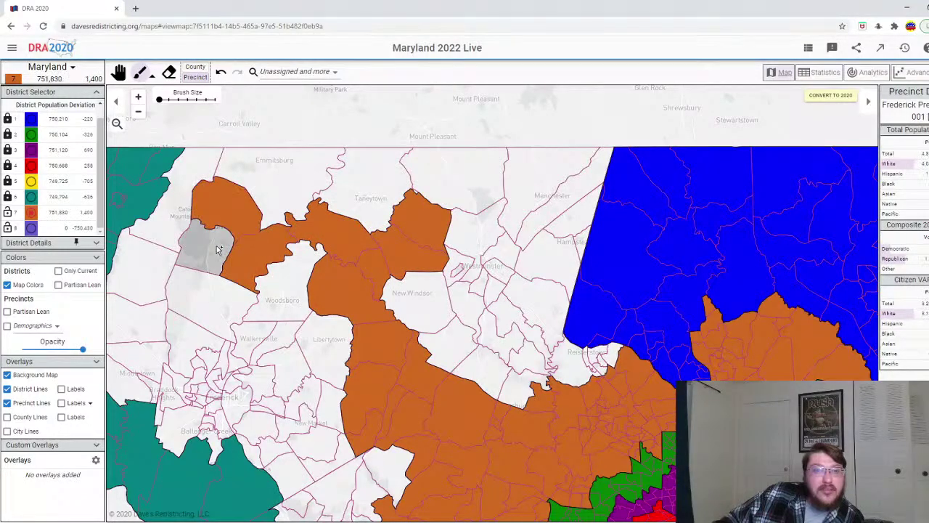
{"action": "left_click", "coordinate": [221, 71]}
{"action": "left_click", "coordinate": [224, 252]}
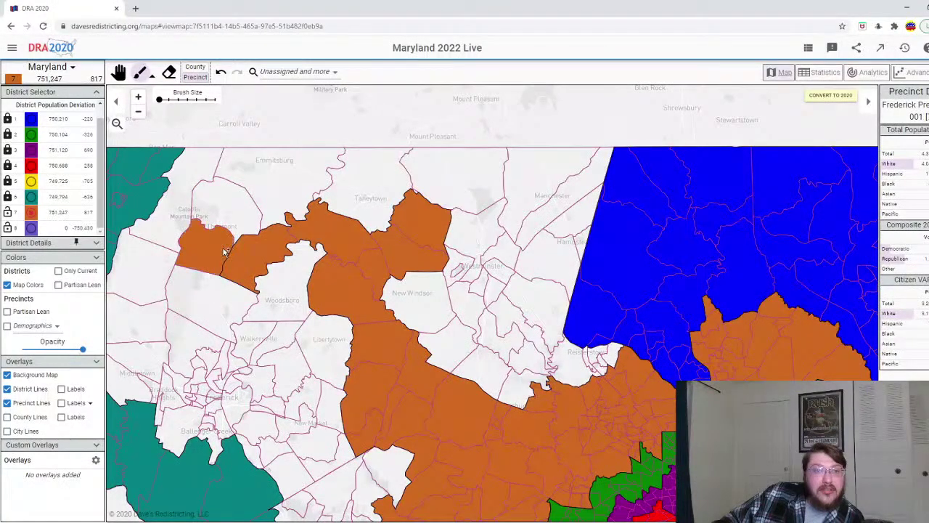
- Lock district 7, assign the unassigned remainder of Carroll, Frederick, Montgomery and Baltimore counties to district 8 by whole county, and lock district 8
{"action": "left_click", "coordinate": [33, 228]}
{"action": "scroll", "coordinate": [320, 138], "scroll_direction": "down", "scroll_amount": 2}
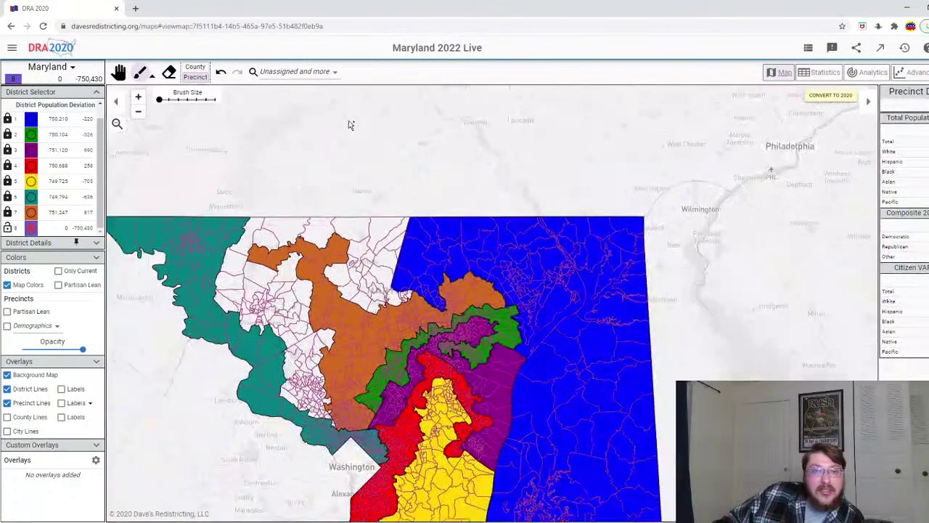
{"action": "left_click", "coordinate": [195, 66]}
{"action": "left_click", "coordinate": [374, 252]}
{"action": "left_click", "coordinate": [294, 222]}
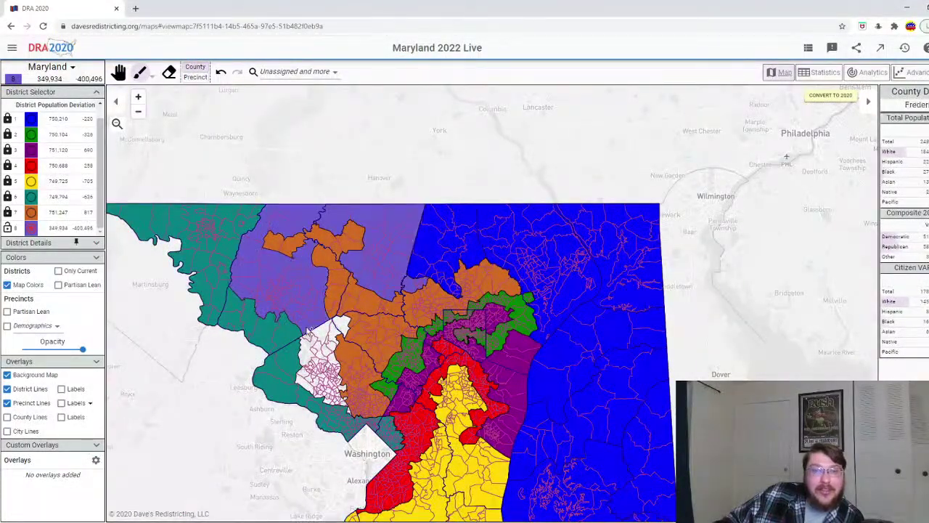
{"action": "left_click", "coordinate": [319, 347]}
{"action": "scroll", "coordinate": [320, 347], "scroll_direction": "down", "scroll_amount": 1}
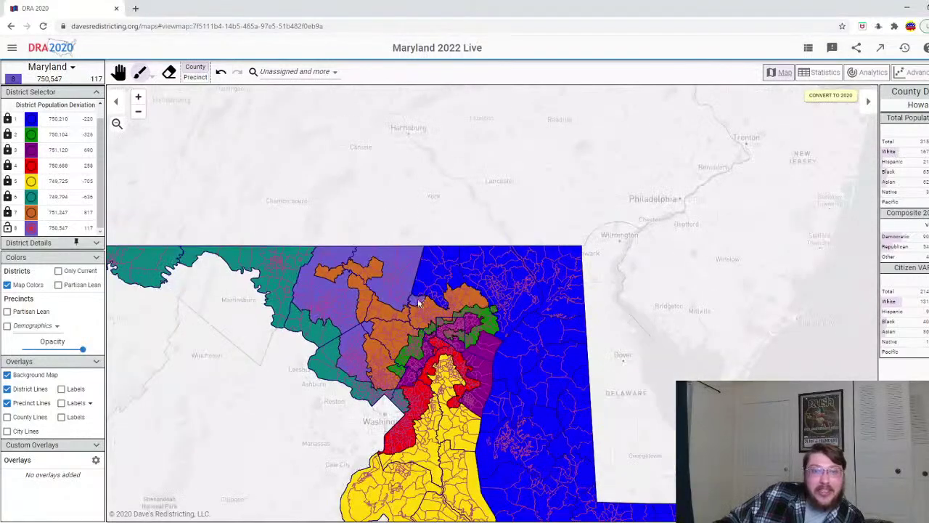
{"action": "left_click", "coordinate": [9, 230]}
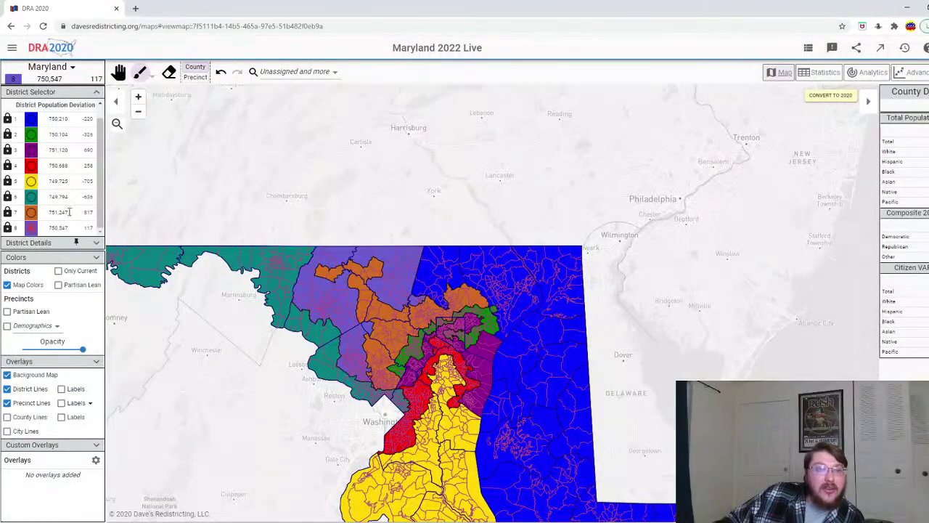
- Color the districts by partisan lean, hide the precinct lines, return to precinct mode and show the district labels
{"action": "left_click_drag", "start_coordinate": [205, 382], "coordinate": [210, 355]}
{"action": "scroll", "coordinate": [218, 355], "scroll_direction": "down", "scroll_amount": 1}
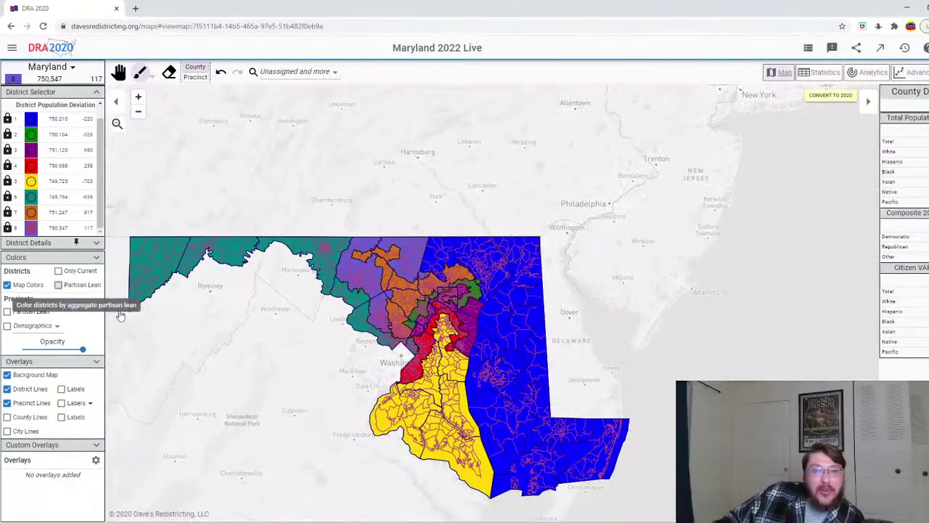
{"action": "left_click", "coordinate": [58, 284]}
{"action": "left_click", "coordinate": [32, 403]}
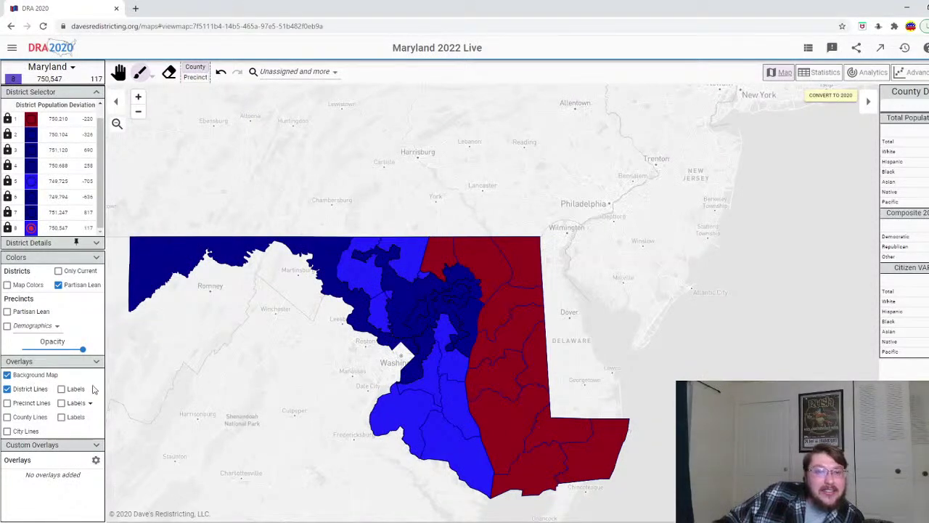
{"action": "left_click", "coordinate": [193, 77]}
{"action": "left_click_drag", "start_coordinate": [263, 433], "coordinate": [290, 429]}
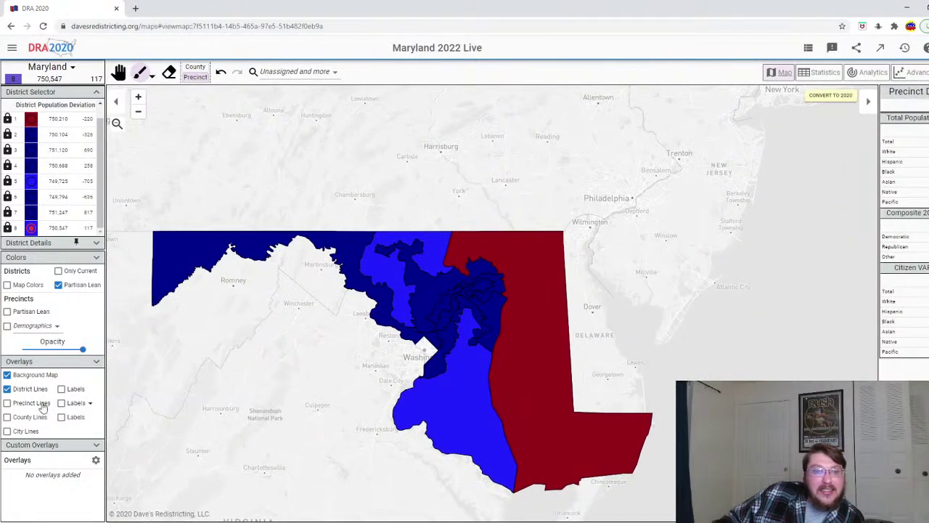
{"action": "left_click", "coordinate": [73, 392]}
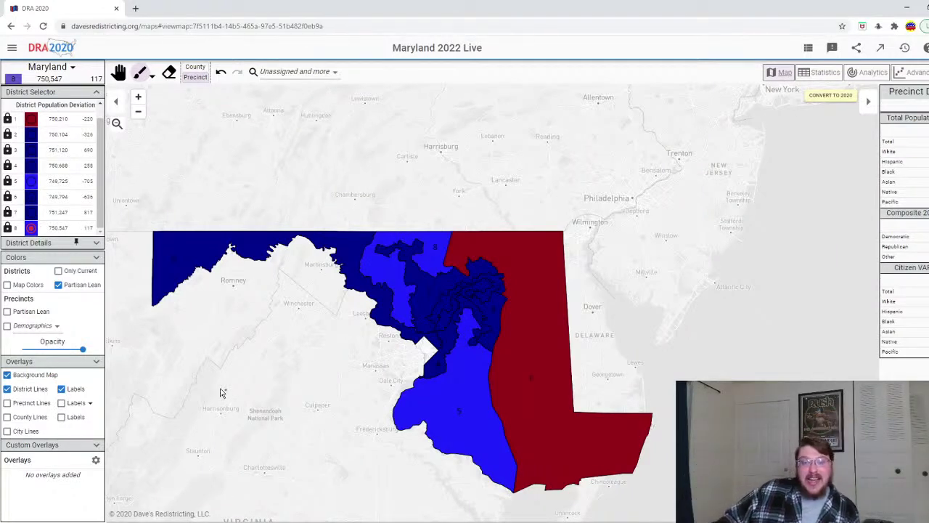
{"action": "left_click_drag", "start_coordinate": [275, 403], "coordinate": [282, 404]}
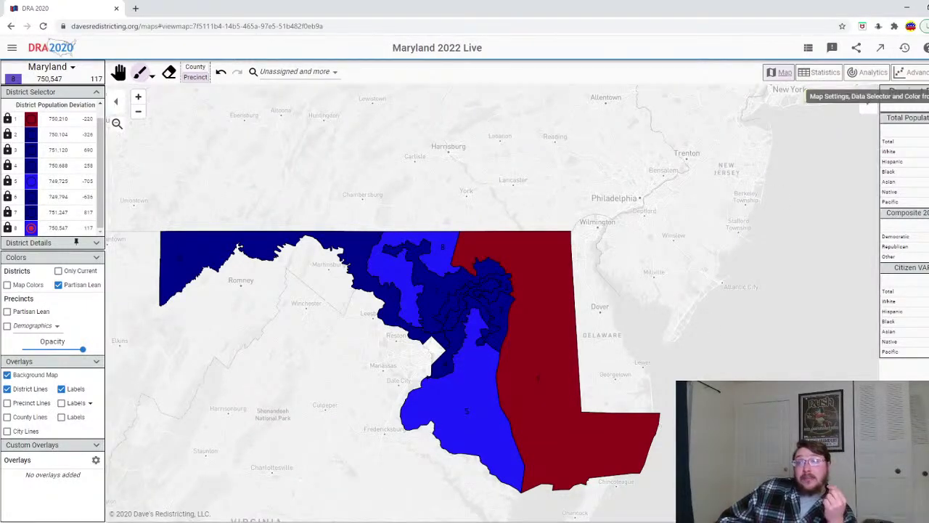
- Compare the districts' partisan lean under the President 2016 and Senator 2016 election datasets
{"action": "left_click", "coordinate": [871, 90]}
{"action": "left_click", "coordinate": [871, 260]}
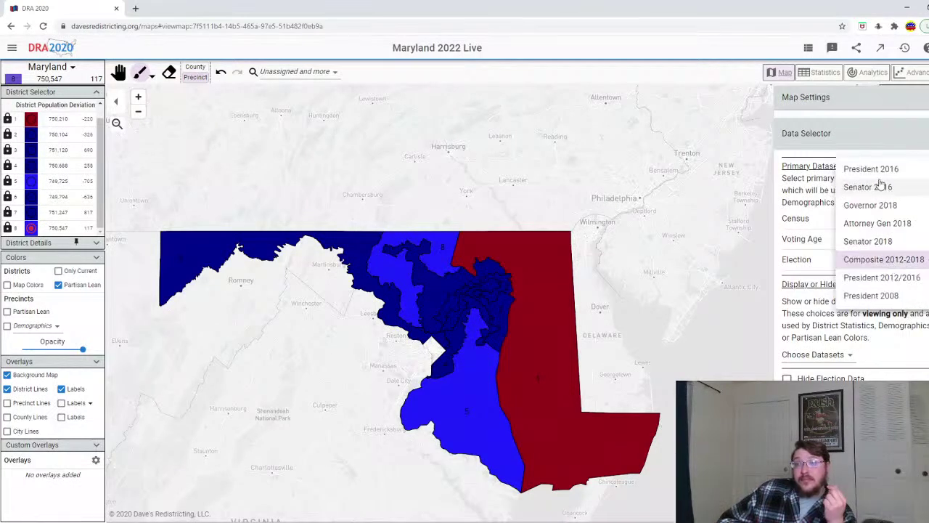
{"action": "left_click", "coordinate": [874, 171]}
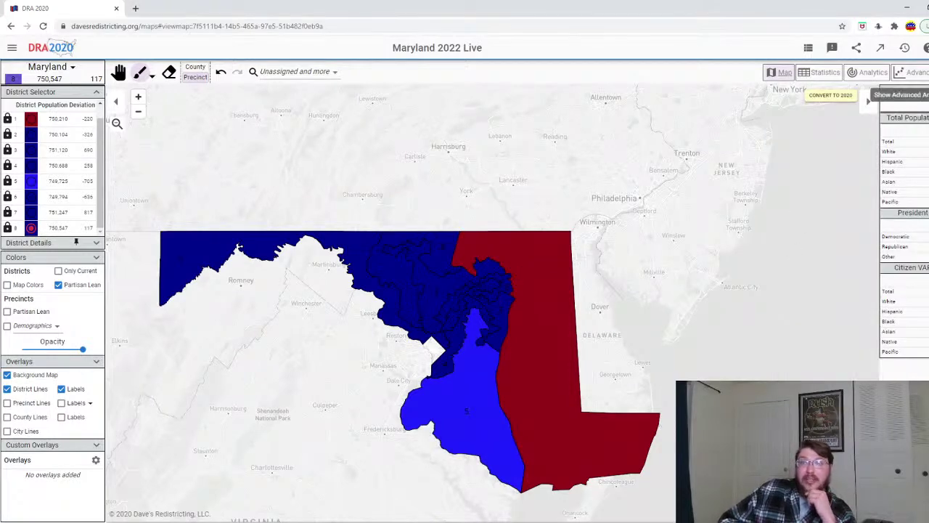
{"action": "left_click", "coordinate": [867, 102]}
{"action": "left_click", "coordinate": [882, 259]}
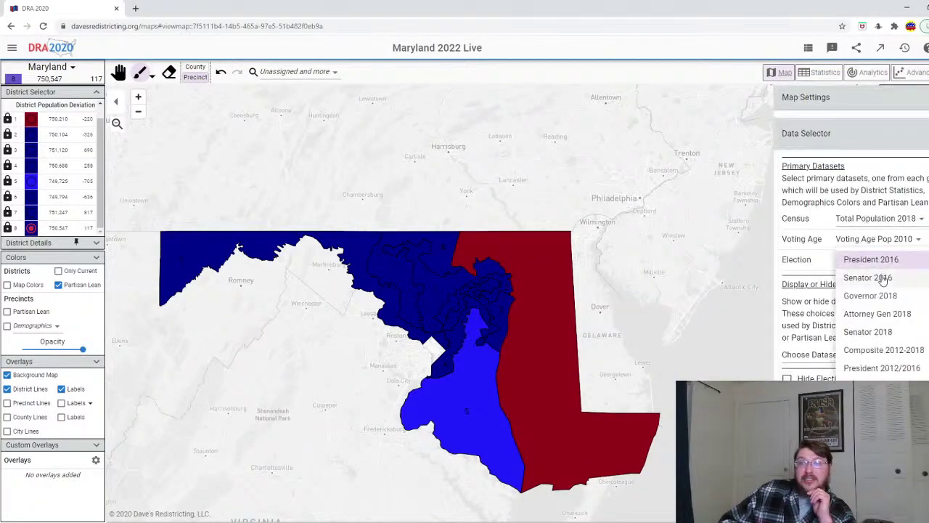
{"action": "left_click", "coordinate": [868, 278]}
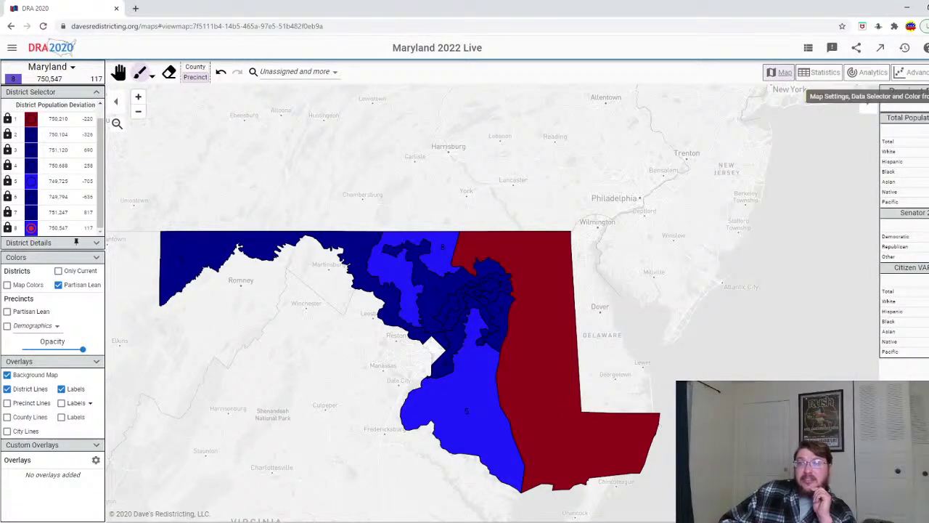
- Compare the districts' partisan lean under the Governor 2018 and Attorney Gen 2018 election datasets
{"action": "left_click", "coordinate": [868, 102]}
{"action": "left_click", "coordinate": [885, 259]}
{"action": "left_click", "coordinate": [894, 280]}
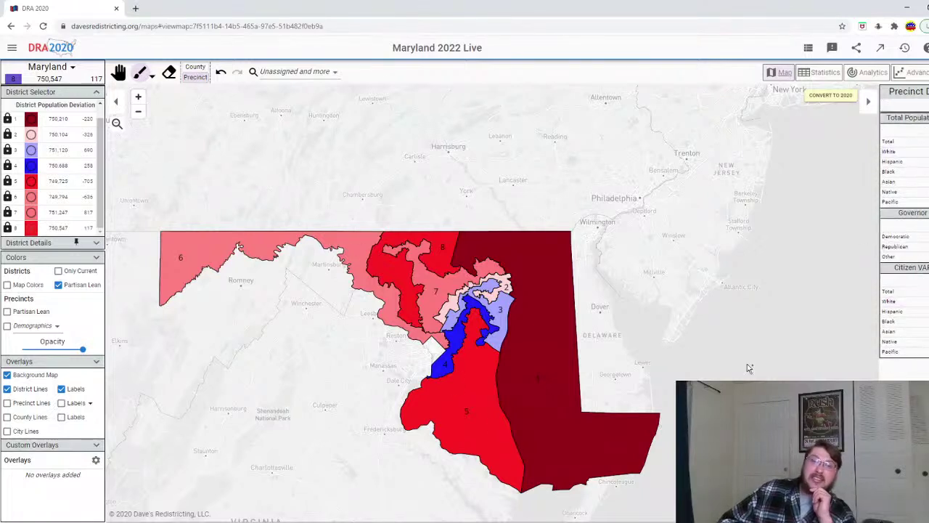
{"action": "left_click", "coordinate": [780, 71]}
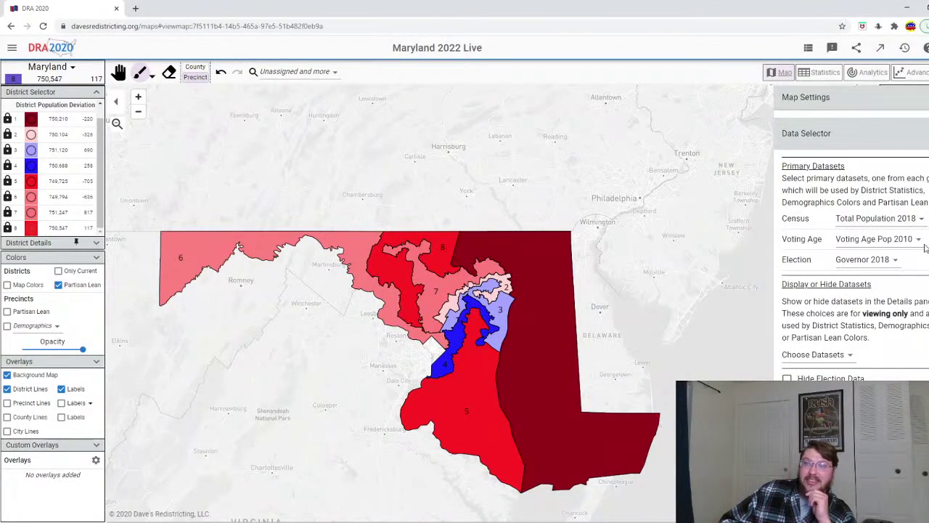
{"action": "left_click", "coordinate": [896, 265]}
{"action": "left_click", "coordinate": [896, 277]}
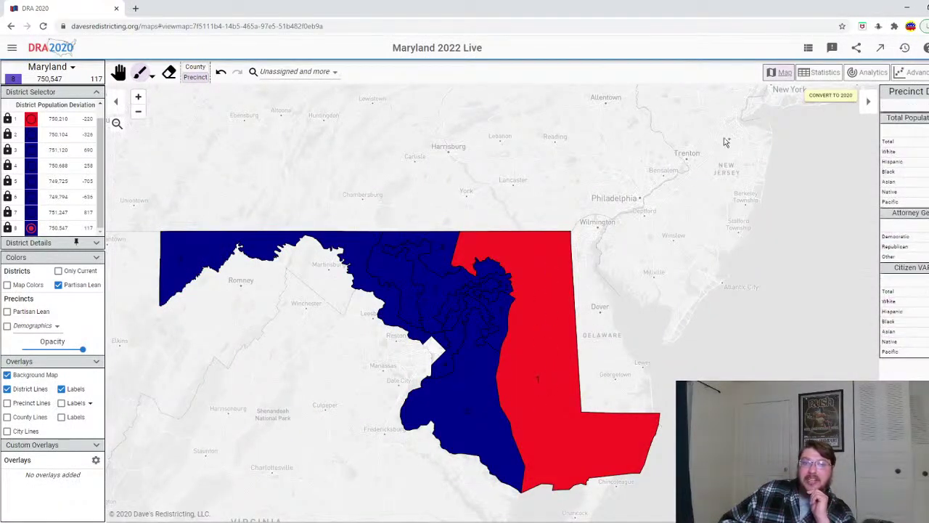
- Compare the districts' partisan lean under the Senator 2018 and President 2008 election datasets
{"action": "left_click", "coordinate": [868, 103]}
{"action": "left_click", "coordinate": [893, 259]}
{"action": "left_click", "coordinate": [887, 278]}
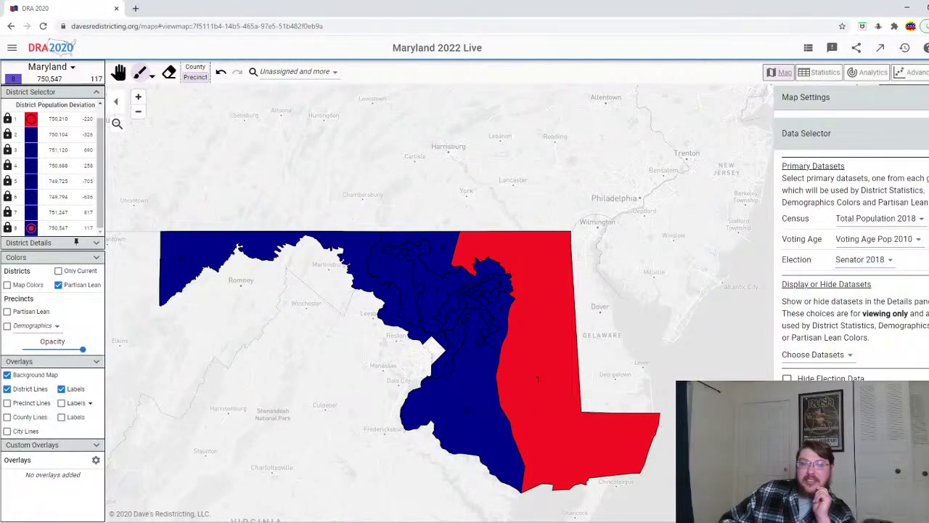
{"action": "left_click", "coordinate": [869, 101]}
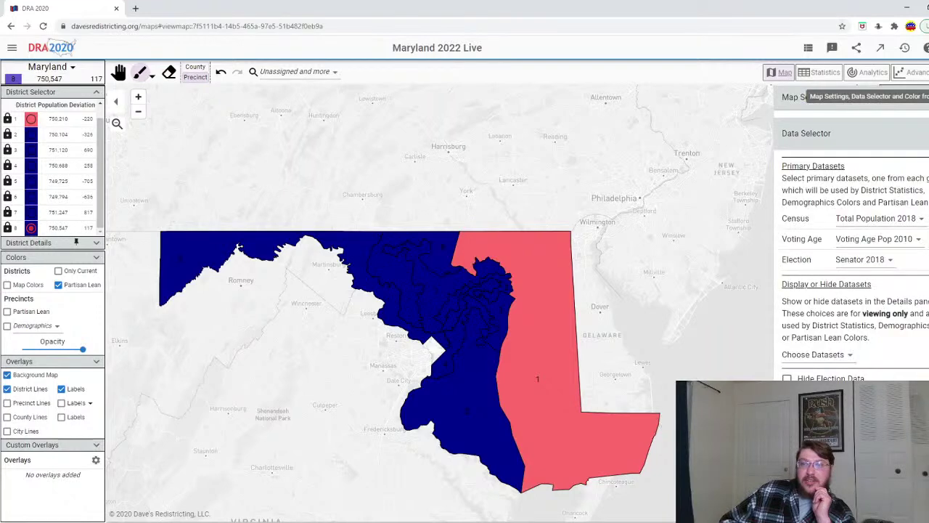
{"action": "left_click", "coordinate": [895, 259]}
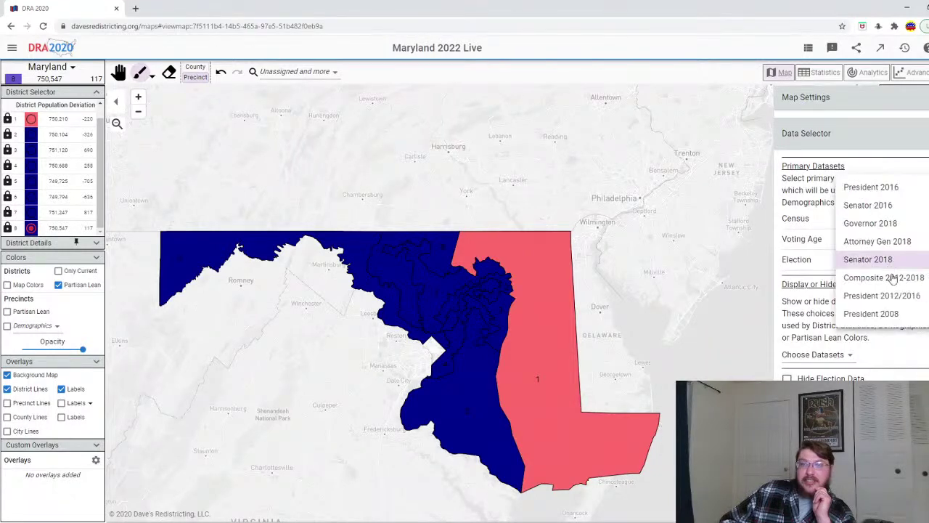
{"action": "left_click", "coordinate": [893, 314]}
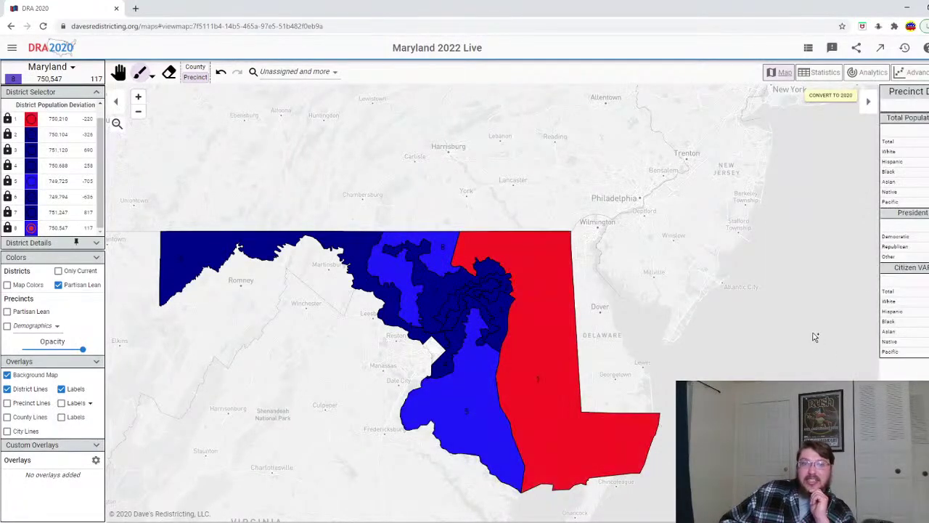
- Open the choice of election datasets used for the partisan lean coloring
{"action": "left_click", "coordinate": [868, 101]}
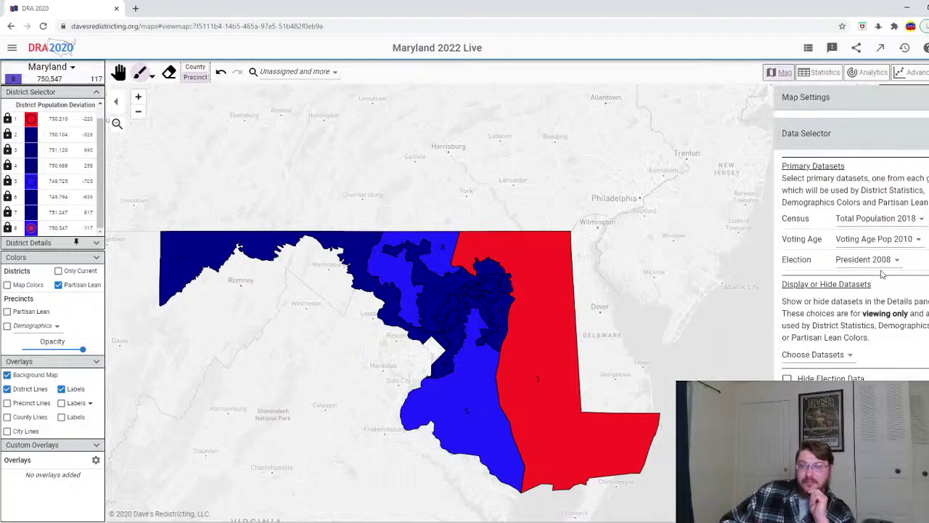
{"action": "left_click", "coordinate": [881, 262]}
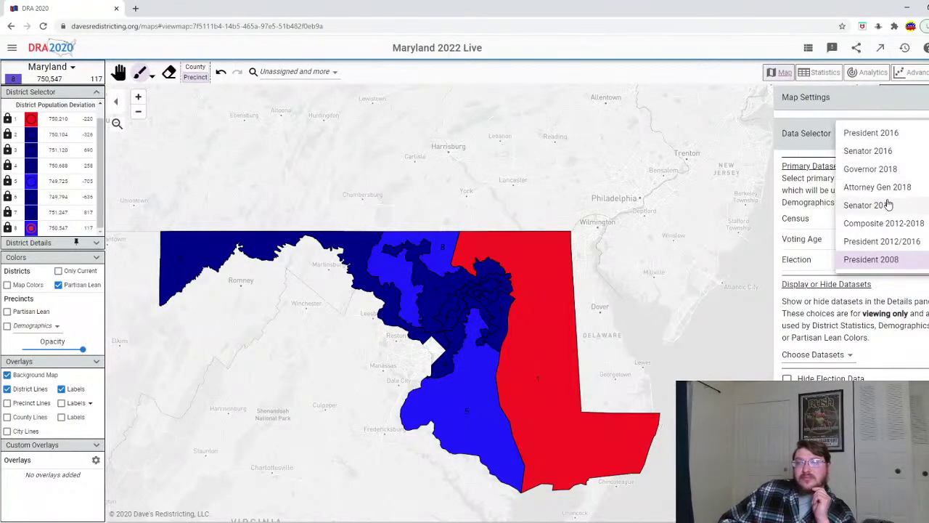
- Set the Maryland map's election dataset to Composite 2012-2018 and return to the list of maps
{"action": "left_click", "coordinate": [892, 224]}
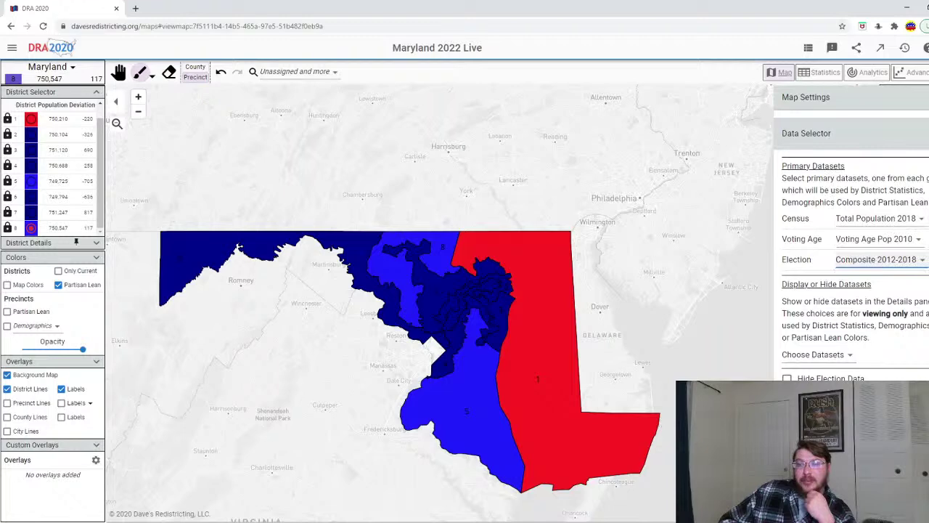
{"action": "left_click", "coordinate": [702, 190]}
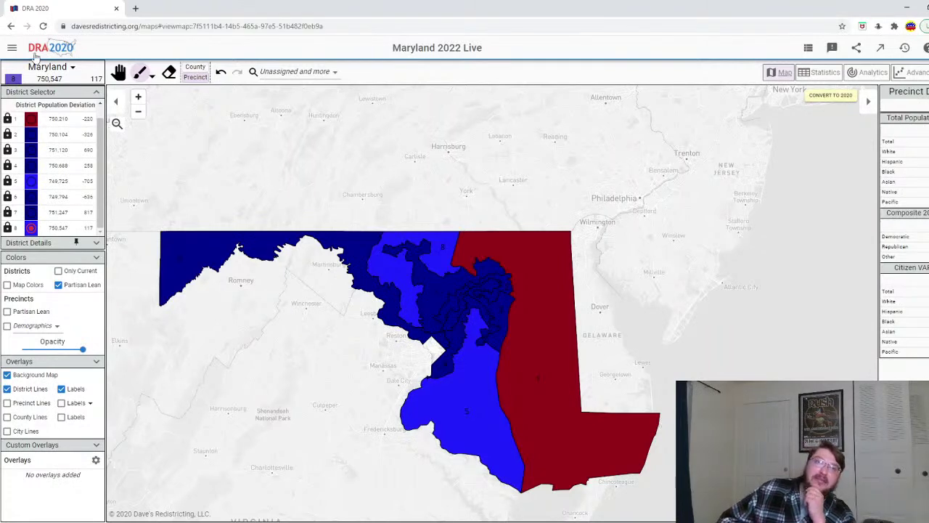
{"action": "left_click", "coordinate": [11, 47]}
{"action": "left_click", "coordinate": [59, 111]}
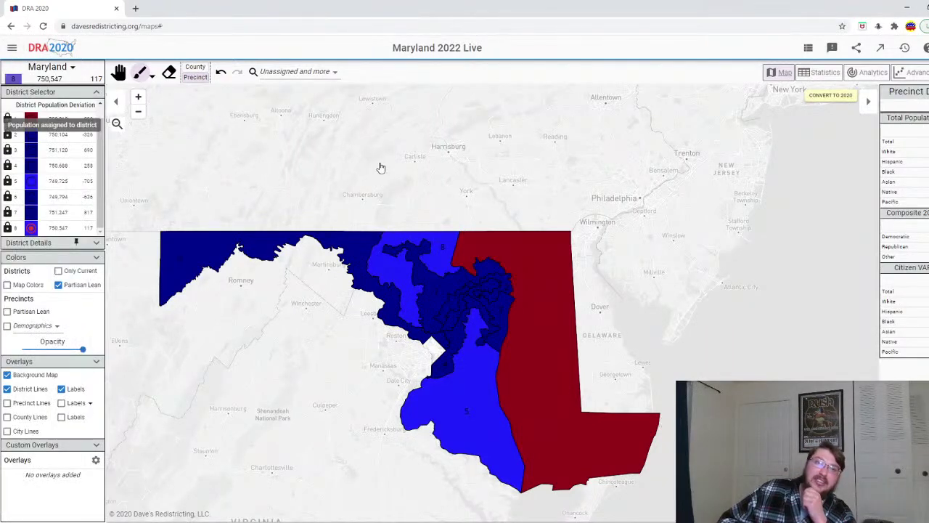
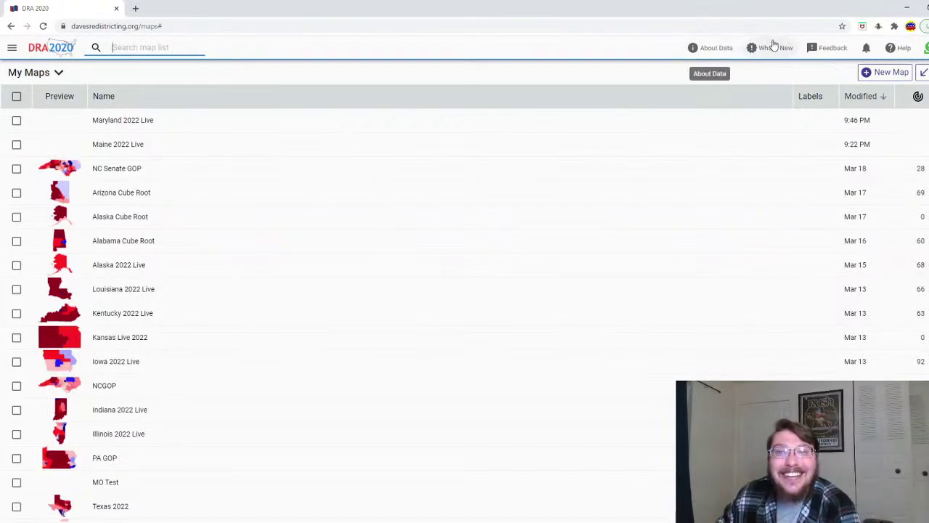
- Start a new map for Massachusetts using the 2010 Precincts shapes
{"action": "left_click", "coordinate": [886, 72]}
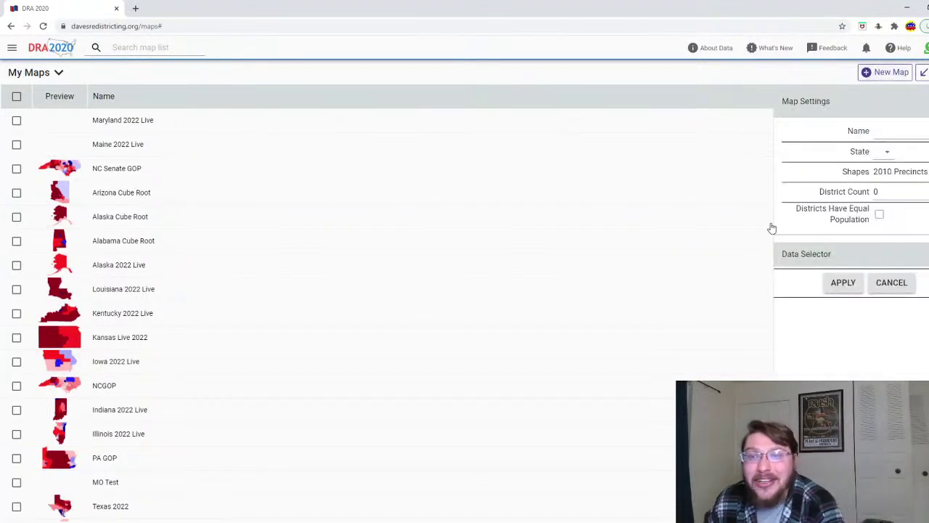
{"action": "left_click", "coordinate": [883, 152]}
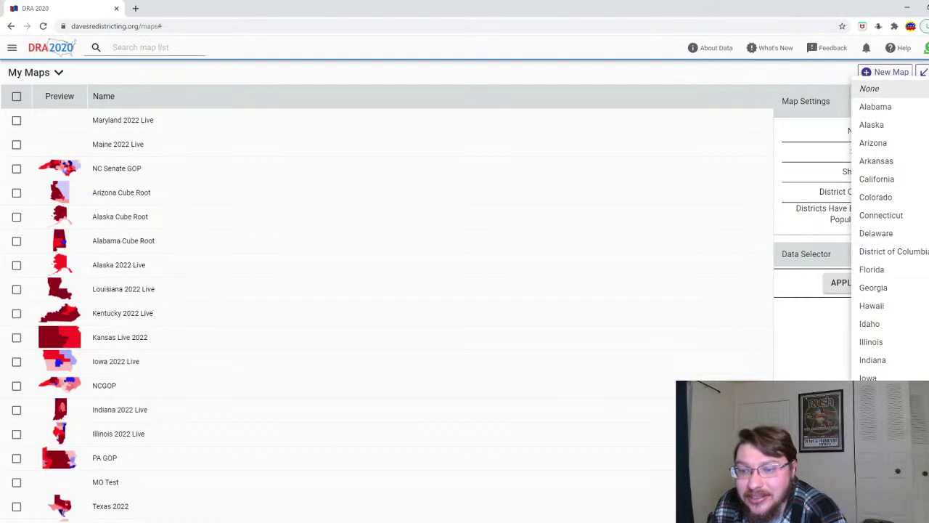
{"action": "type", "text": "mass"}
{"action": "key", "text": "Return"}
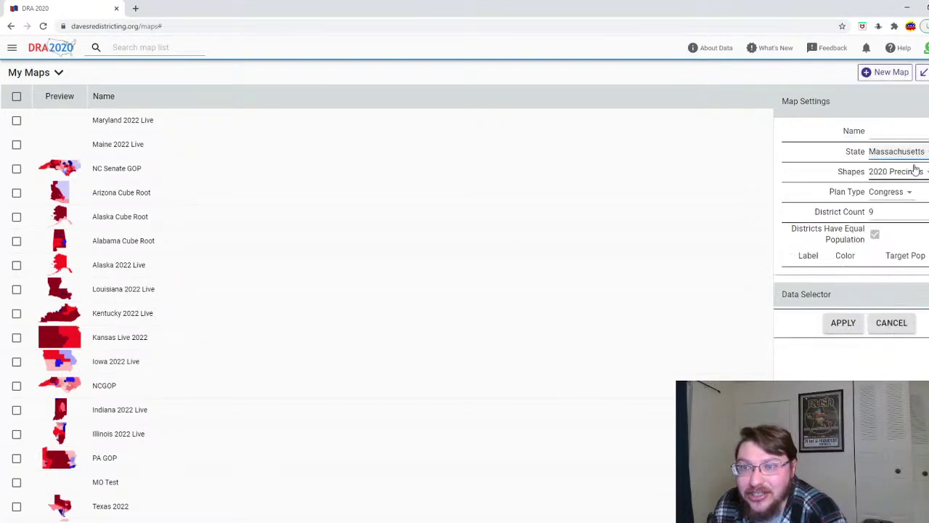
{"action": "left_click", "coordinate": [890, 133]}
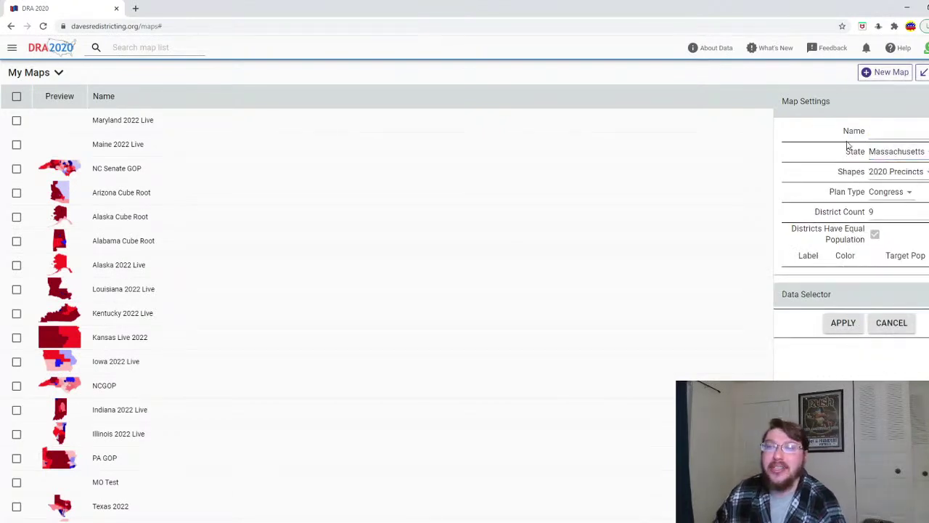
{"action": "left_click", "coordinate": [889, 172]}
{"action": "left_click", "coordinate": [898, 152]}
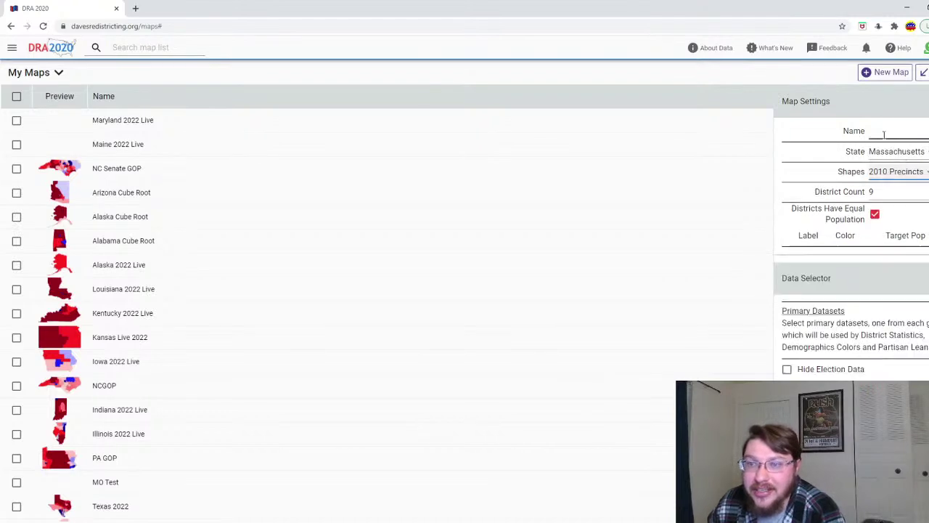
- Name the new map "Massachusetts 2022 Live" and apply its settings to create it
{"action": "left_click", "coordinate": [879, 133]}
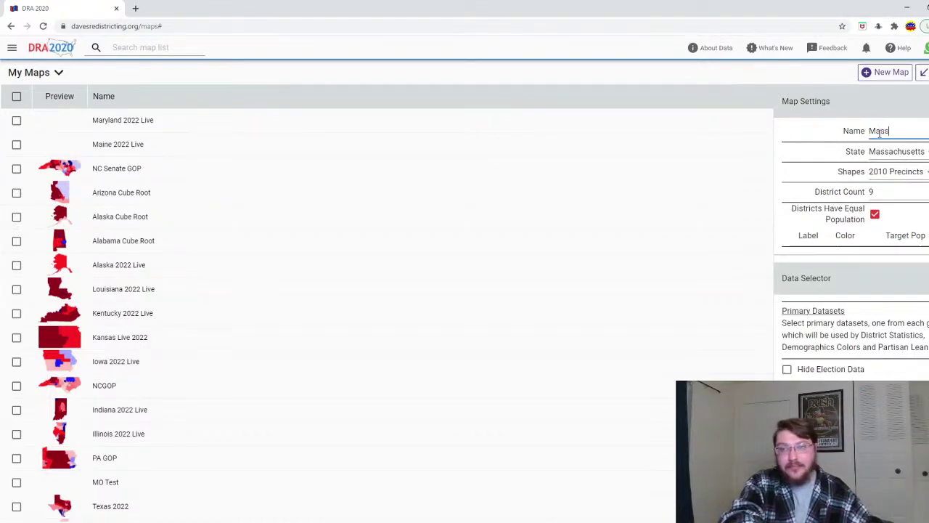
{"action": "type", "text": "Massachuse"}
{"action": "type", "text": "tts 2022"}
{"action": "type", "text": " Live"}
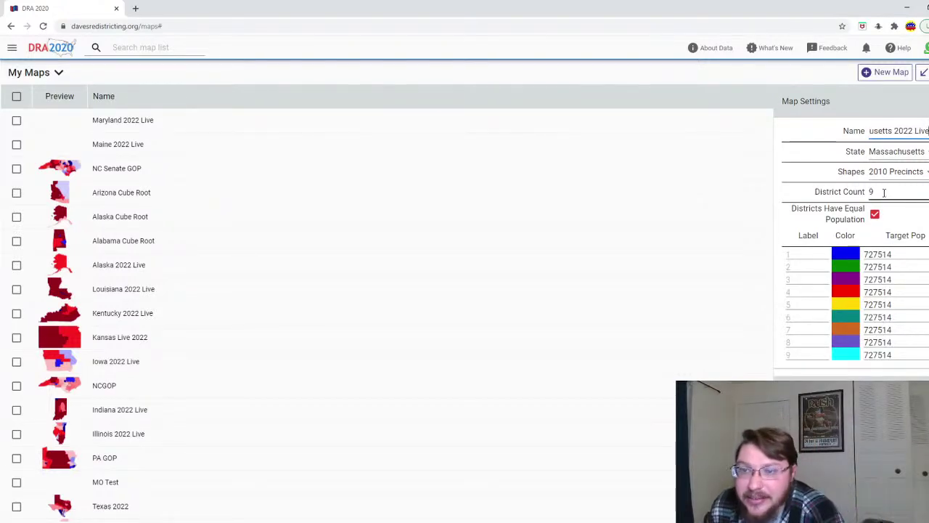
{"action": "scroll", "coordinate": [814, 219], "scroll_direction": "down", "scroll_amount": 2}
{"action": "left_click", "coordinate": [888, 311]}
{"action": "left_click", "coordinate": [892, 328]}
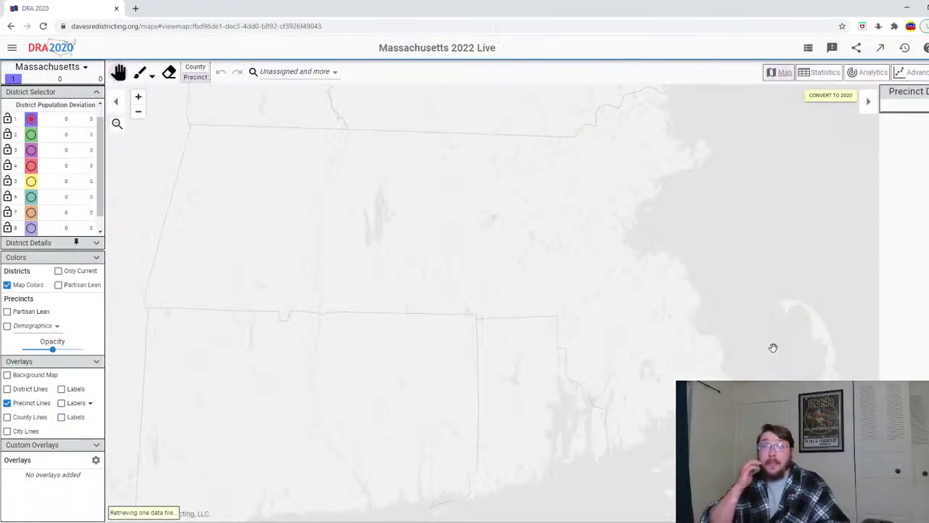
- Raise the map color opacity to maximum and assign the whole westernmost county to District 1
{"action": "left_click_drag", "start_coordinate": [52, 349], "coordinate": [83, 349]}
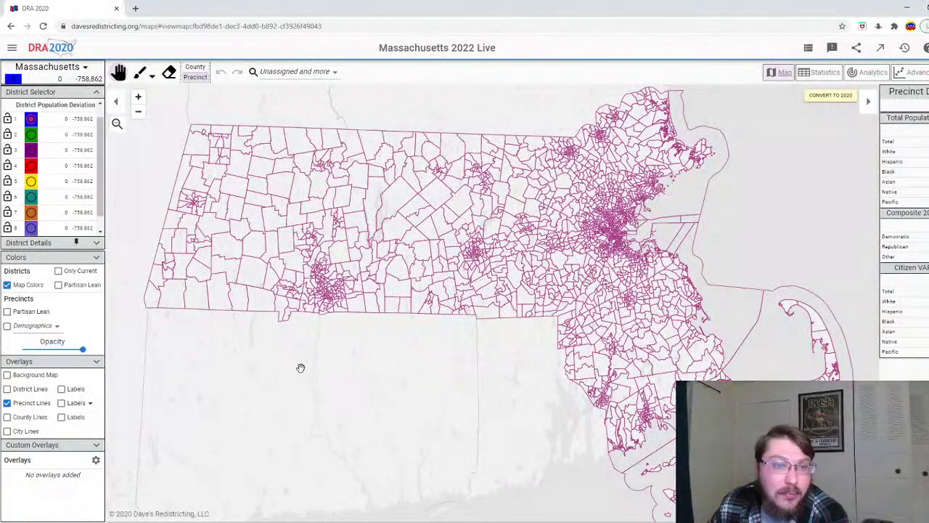
{"action": "left_click_drag", "start_coordinate": [299, 368], "coordinate": [315, 383]}
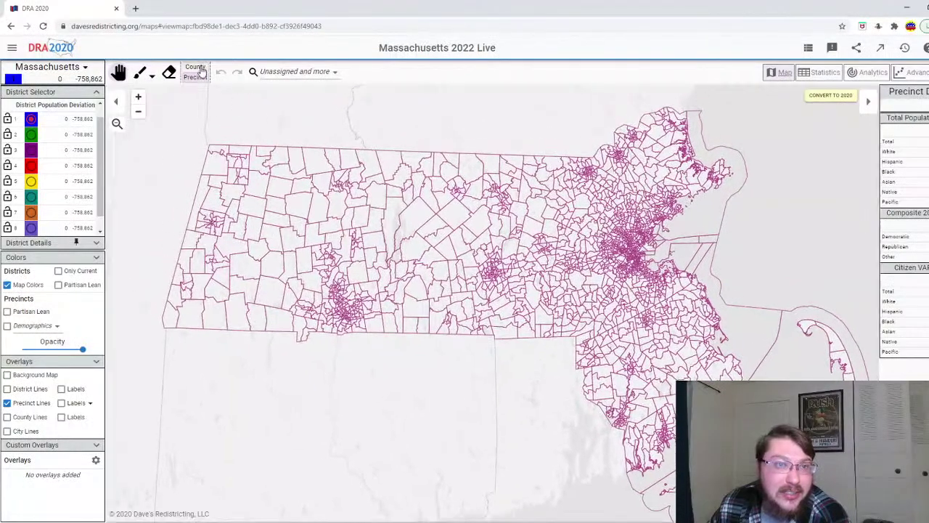
{"action": "left_click", "coordinate": [202, 70]}
{"action": "left_click", "coordinate": [238, 295]}
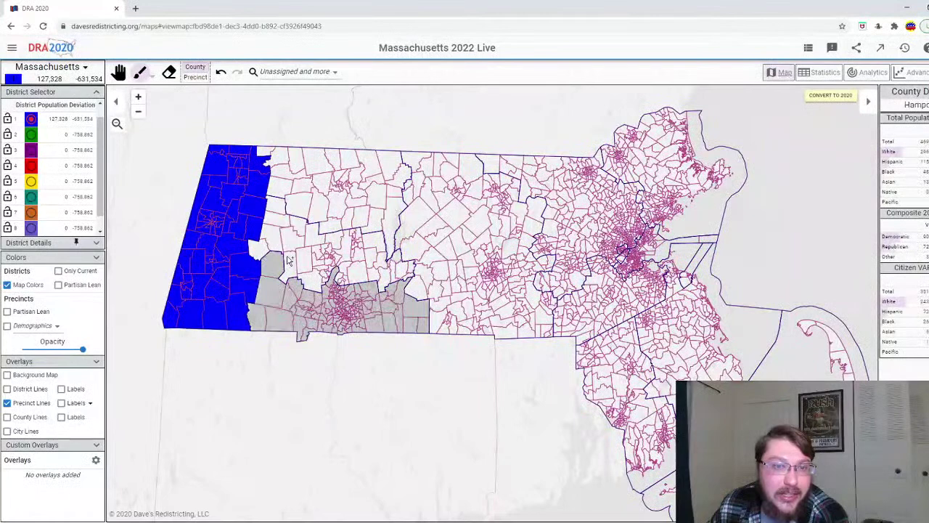
{"action": "left_click", "coordinate": [291, 306]}
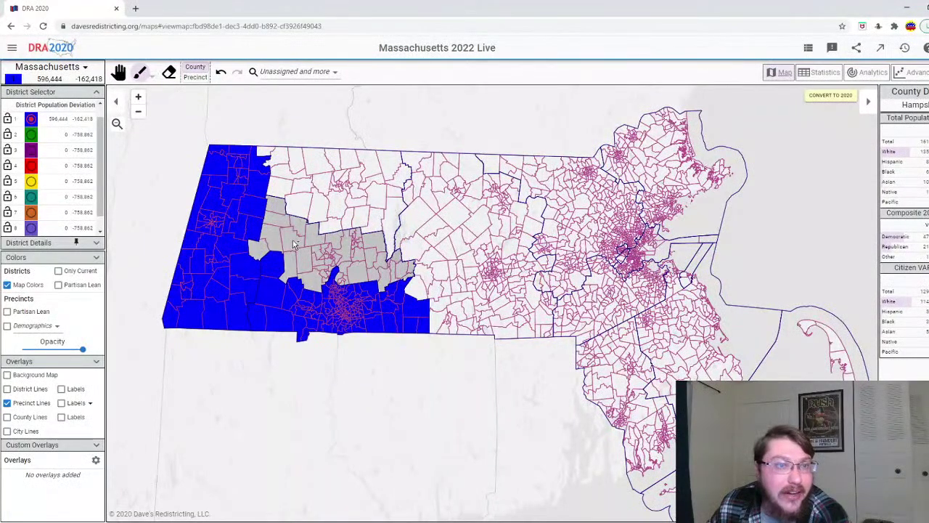
{"action": "left_click", "coordinate": [221, 71]}
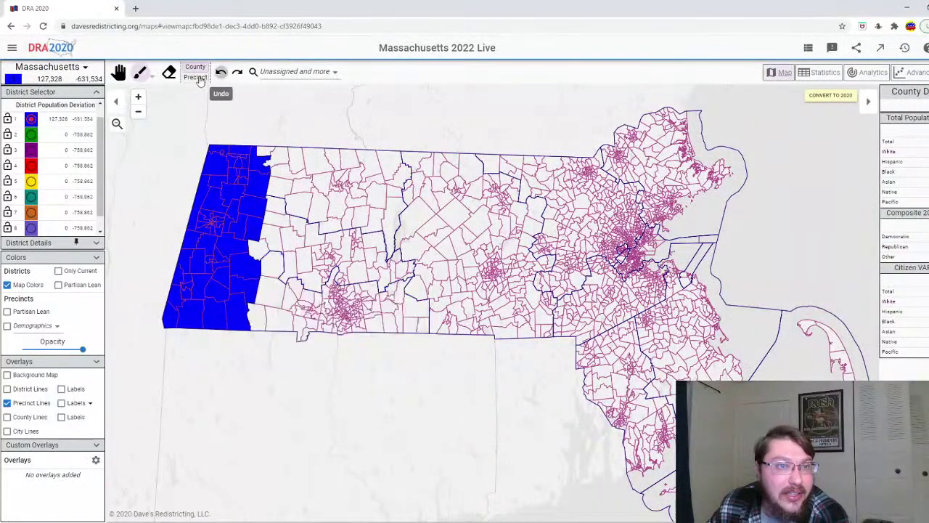
- Extend District 1 eastward precinct by precinct from the westernmost county, reaching Montague in the north
{"action": "left_click", "coordinate": [200, 79]}
{"action": "mouse_move", "coordinate": [259, 247]}
{"action": "left_mouse_down"}
{"action": "mouse_move", "coordinate": [277, 167]}
{"action": "mouse_move", "coordinate": [267, 155]}
{"action": "mouse_move", "coordinate": [281, 154]}
{"action": "mouse_move", "coordinate": [312, 165]}
{"action": "mouse_move", "coordinate": [321, 185]}
{"action": "mouse_move", "coordinate": [307, 191]}
{"action": "mouse_move", "coordinate": [297, 242]}
{"action": "mouse_move", "coordinate": [277, 270]}
{"action": "mouse_move", "coordinate": [268, 323]}
{"action": "mouse_move", "coordinate": [289, 323]}
{"action": "mouse_move", "coordinate": [303, 296]}
{"action": "mouse_move", "coordinate": [305, 331]}
{"action": "mouse_move", "coordinate": [311, 258]}
{"action": "left_mouse_up"}
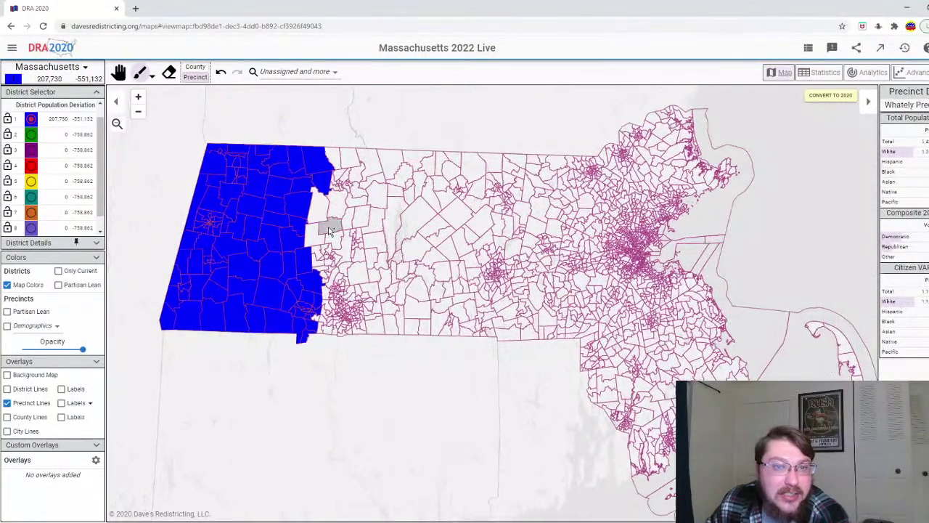
{"action": "scroll", "coordinate": [325, 277], "scroll_direction": "up", "scroll_amount": 1}
{"action": "mouse_move", "coordinate": [319, 319]}
{"action": "left_mouse_down"}
{"action": "mouse_move", "coordinate": [309, 350]}
{"action": "mouse_move", "coordinate": [336, 367]}
{"action": "mouse_move", "coordinate": [328, 345]}
{"action": "mouse_move", "coordinate": [342, 368]}
{"action": "mouse_move", "coordinate": [326, 289]}
{"action": "mouse_move", "coordinate": [315, 297]}
{"action": "mouse_move", "coordinate": [324, 277]}
{"action": "mouse_move", "coordinate": [314, 263]}
{"action": "mouse_move", "coordinate": [335, 274]}
{"action": "mouse_move", "coordinate": [310, 211]}
{"action": "mouse_move", "coordinate": [337, 189]}
{"action": "mouse_move", "coordinate": [342, 135]}
{"action": "mouse_move", "coordinate": [358, 138]}
{"action": "mouse_move", "coordinate": [347, 178]}
{"action": "mouse_move", "coordinate": [341, 169]}
{"action": "mouse_move", "coordinate": [361, 177]}
{"action": "mouse_move", "coordinate": [381, 145]}
{"action": "mouse_move", "coordinate": [380, 187]}
{"action": "mouse_move", "coordinate": [356, 172]}
{"action": "left_mouse_up"}
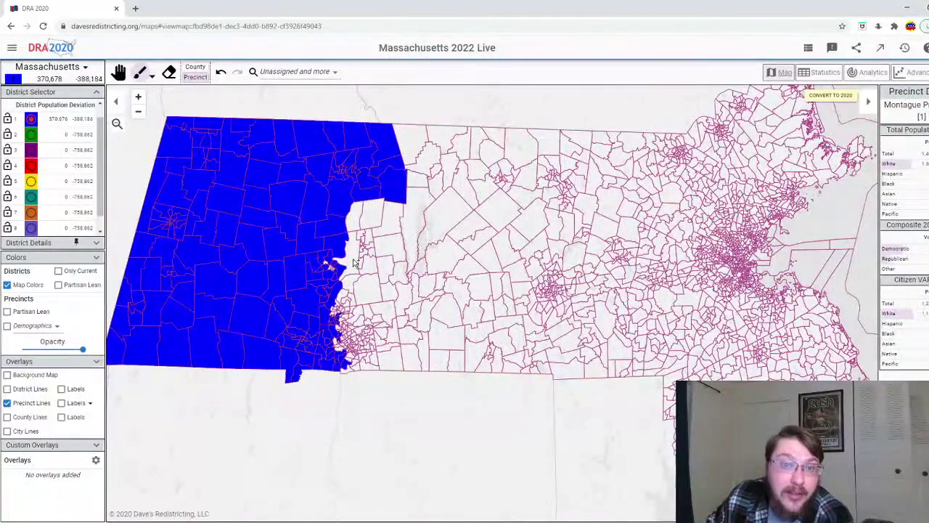
- Fill the gaps around Northampton and extend District 1 south through the western Springfield precincts
{"action": "scroll", "coordinate": [354, 263], "scroll_direction": "up", "scroll_amount": 3}
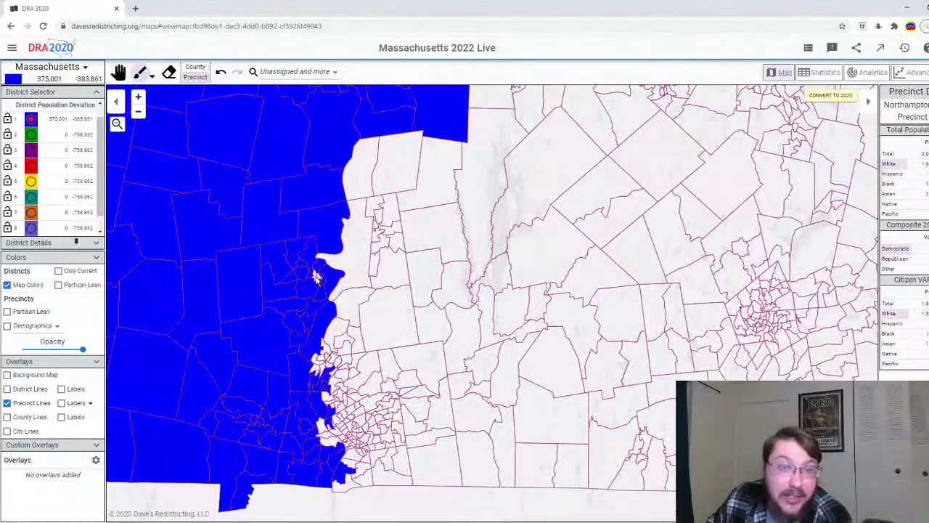
{"action": "left_click_drag", "start_coordinate": [319, 280], "coordinate": [349, 251]}
{"action": "mouse_move", "coordinate": [383, 191]}
{"action": "left_mouse_down"}
{"action": "mouse_move", "coordinate": [375, 257]}
{"action": "mouse_move", "coordinate": [389, 262]}
{"action": "mouse_move", "coordinate": [392, 229]}
{"action": "mouse_move", "coordinate": [368, 316]}
{"action": "mouse_move", "coordinate": [327, 348]}
{"action": "mouse_move", "coordinate": [323, 368]}
{"action": "mouse_move", "coordinate": [359, 344]}
{"action": "left_mouse_up"}
{"action": "scroll", "coordinate": [357, 457], "scroll_direction": "up", "scroll_amount": 2}
{"action": "mouse_move", "coordinate": [356, 435]}
{"action": "left_mouse_down"}
{"action": "mouse_move", "coordinate": [342, 415]}
{"action": "mouse_move", "coordinate": [387, 411]}
{"action": "mouse_move", "coordinate": [375, 386]}
{"action": "mouse_move", "coordinate": [343, 362]}
{"action": "mouse_move", "coordinate": [333, 291]}
{"action": "mouse_move", "coordinate": [281, 258]}
{"action": "mouse_move", "coordinate": [296, 310]}
{"action": "mouse_move", "coordinate": [307, 276]}
{"action": "mouse_move", "coordinate": [299, 235]}
{"action": "mouse_move", "coordinate": [309, 263]}
{"action": "mouse_move", "coordinate": [302, 259]}
{"action": "mouse_move", "coordinate": [325, 242]}
{"action": "mouse_move", "coordinate": [290, 192]}
{"action": "mouse_move", "coordinate": [310, 194]}
{"action": "mouse_move", "coordinate": [299, 206]}
{"action": "mouse_move", "coordinate": [318, 190]}
{"action": "mouse_move", "coordinate": [350, 212]}
{"action": "mouse_move", "coordinate": [337, 256]}
{"action": "mouse_move", "coordinate": [355, 303]}
{"action": "left_mouse_up"}
{"action": "scroll", "coordinate": [354, 349], "scroll_direction": "down", "scroll_amount": 4}
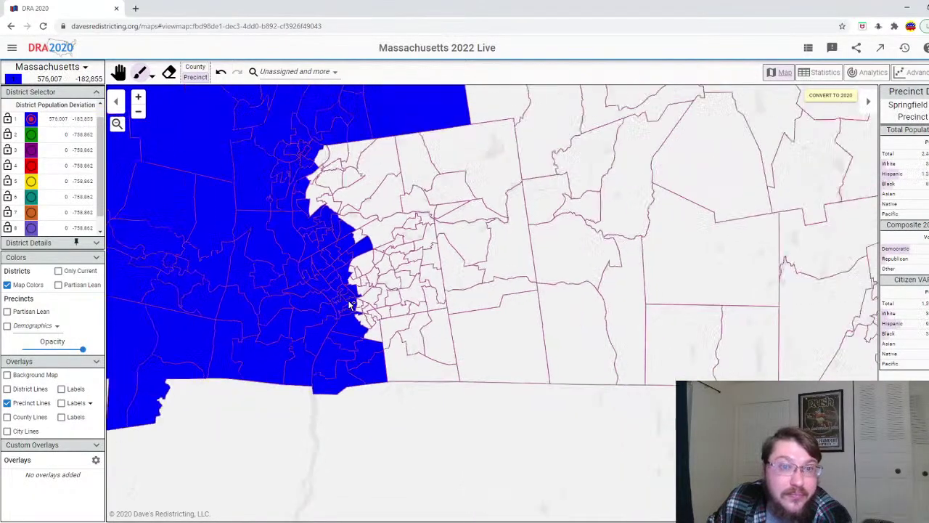
- Add the Chicopee precincts and the remaining Springfield precincts to District 1
{"action": "left_click", "coordinate": [310, 259]}
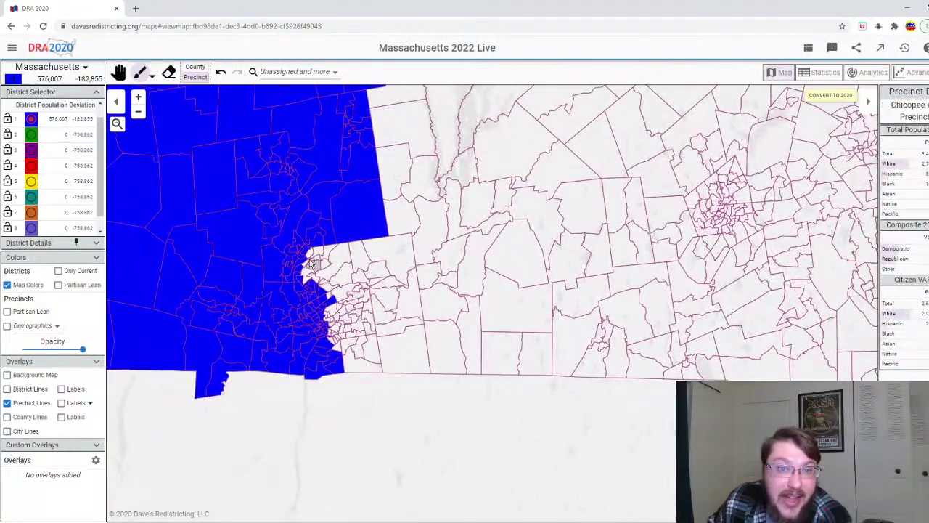
{"action": "mouse_move", "coordinate": [308, 277]}
{"action": "left_mouse_down"}
{"action": "mouse_move", "coordinate": [325, 256]}
{"action": "mouse_move", "coordinate": [347, 294]}
{"action": "mouse_move", "coordinate": [335, 334]}
{"action": "mouse_move", "coordinate": [372, 346]}
{"action": "mouse_move", "coordinate": [359, 302]}
{"action": "mouse_move", "coordinate": [349, 332]}
{"action": "left_mouse_up"}
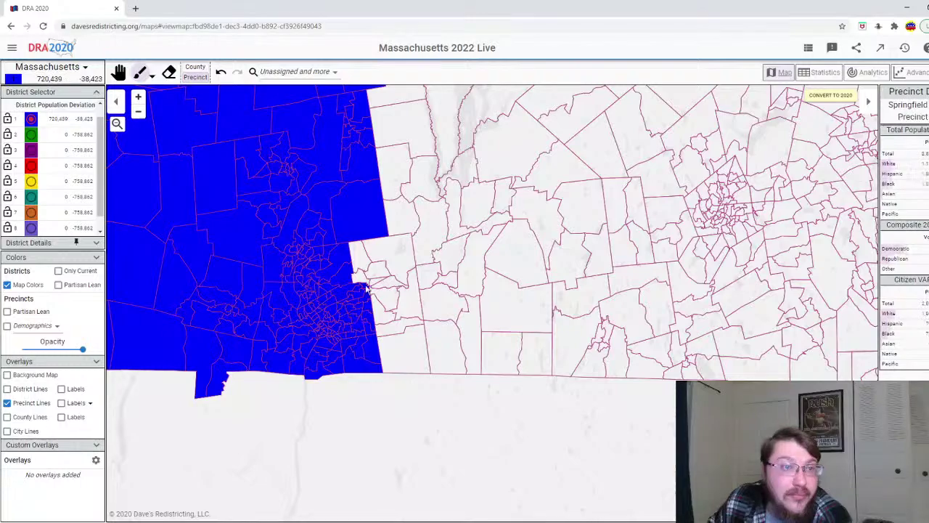
{"action": "left_click", "coordinate": [349, 331]}
- Add the Ludlow and Wilbraham precincts along the southeastern edge to District 1
{"action": "scroll", "coordinate": [347, 305], "scroll_direction": "up", "scroll_amount": 5}
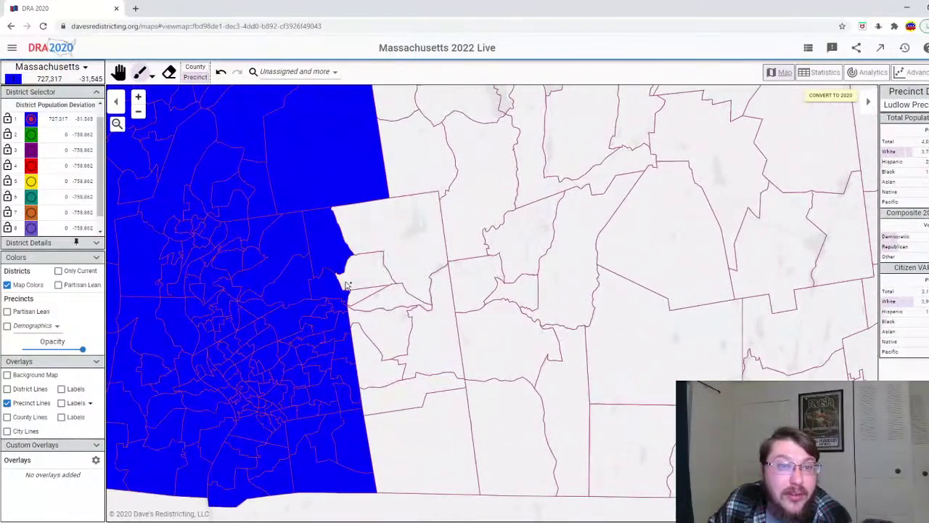
{"action": "left_click", "coordinate": [394, 251]}
{"action": "mouse_move", "coordinate": [367, 292]}
{"action": "left_mouse_down"}
{"action": "mouse_move", "coordinate": [370, 352]}
{"action": "mouse_move", "coordinate": [419, 432]}
{"action": "mouse_move", "coordinate": [426, 356]}
{"action": "left_mouse_up"}
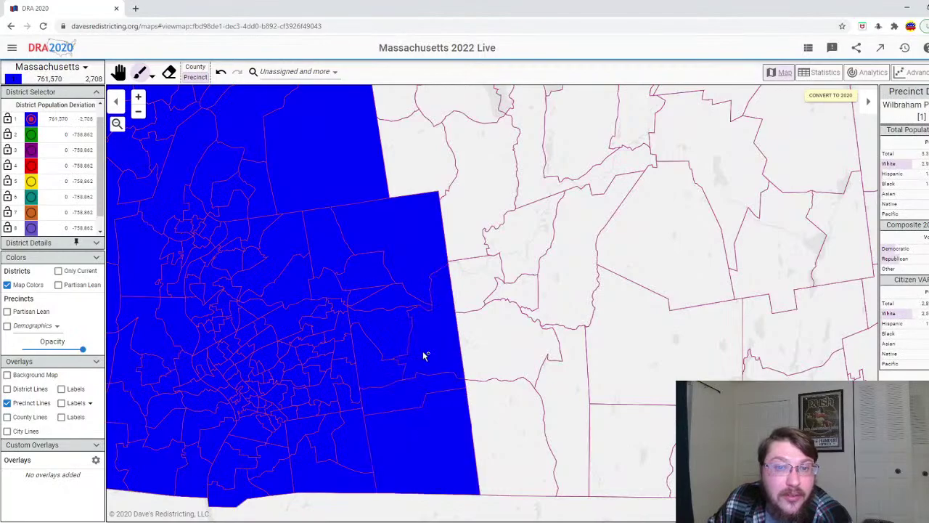
- Try adding the precinct north of Pelham to District 1, then undo it along with the last Wilbraham-area assignment
{"action": "scroll", "coordinate": [422, 352], "scroll_direction": "down", "scroll_amount": 5}
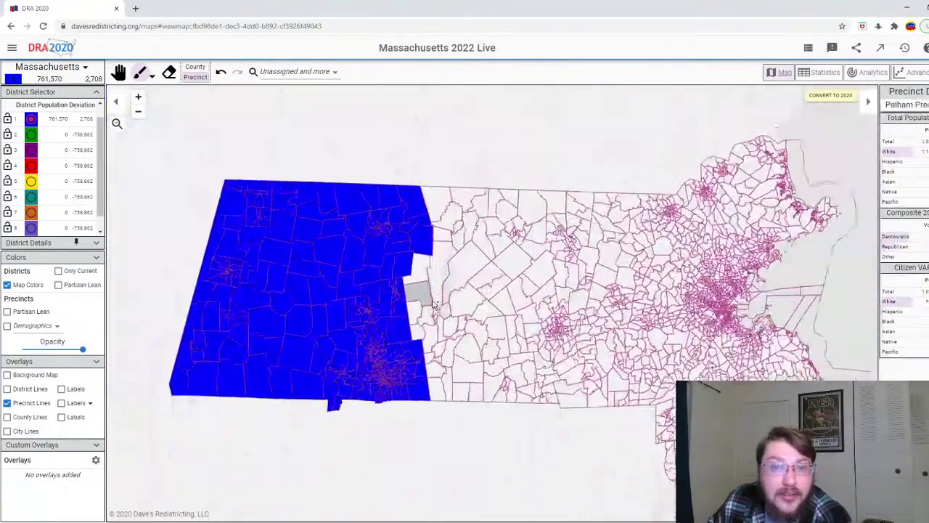
{"action": "scroll", "coordinate": [433, 305], "scroll_direction": "up", "scroll_amount": 3}
{"action": "left_click", "coordinate": [409, 256]}
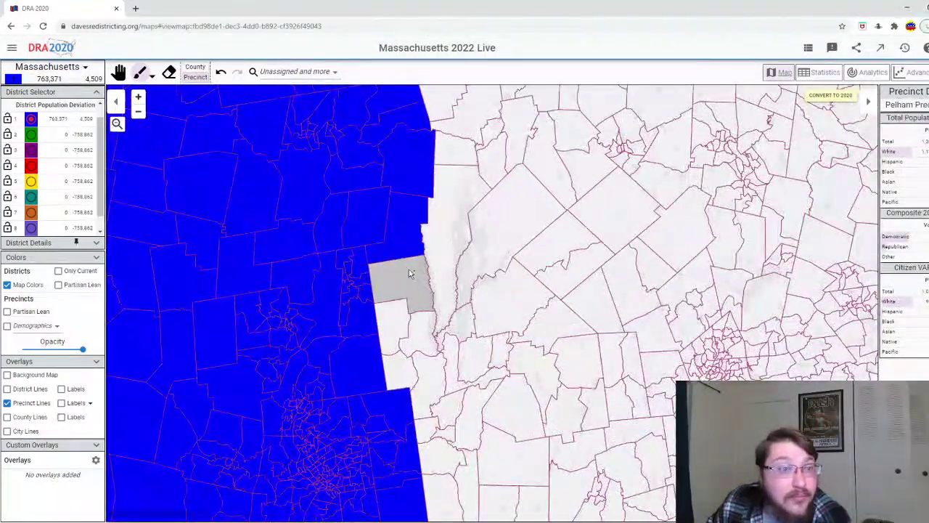
{"action": "left_click", "coordinate": [221, 74]}
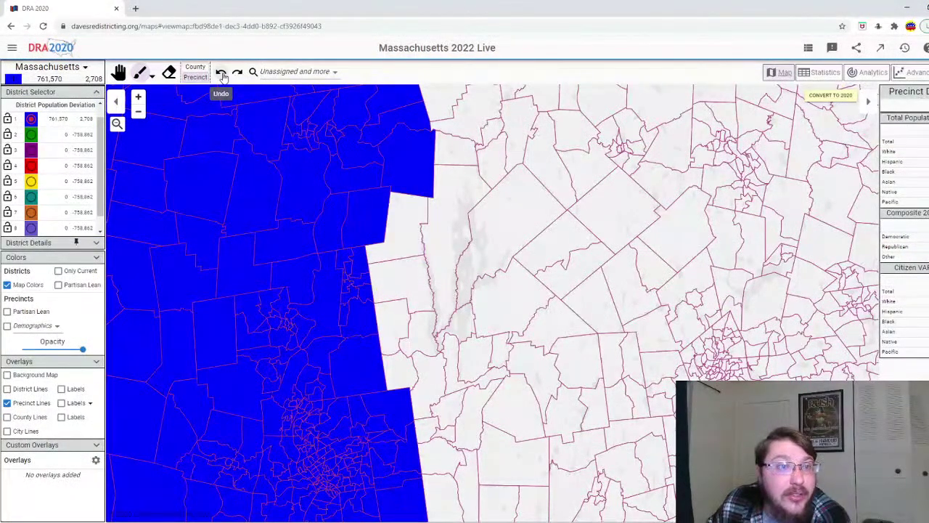
{"action": "left_click", "coordinate": [221, 75]}
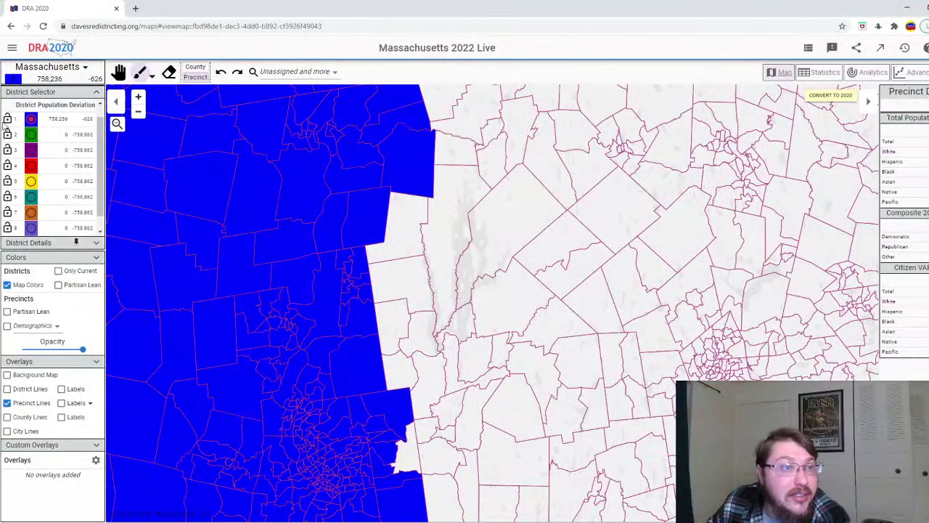
- Lock District 1 and assign the unassigned precincts along its southeastern border to District 2
{"action": "left_click", "coordinate": [30, 136]}
{"action": "scroll", "coordinate": [431, 281], "scroll_direction": "down", "scroll_amount": 4}
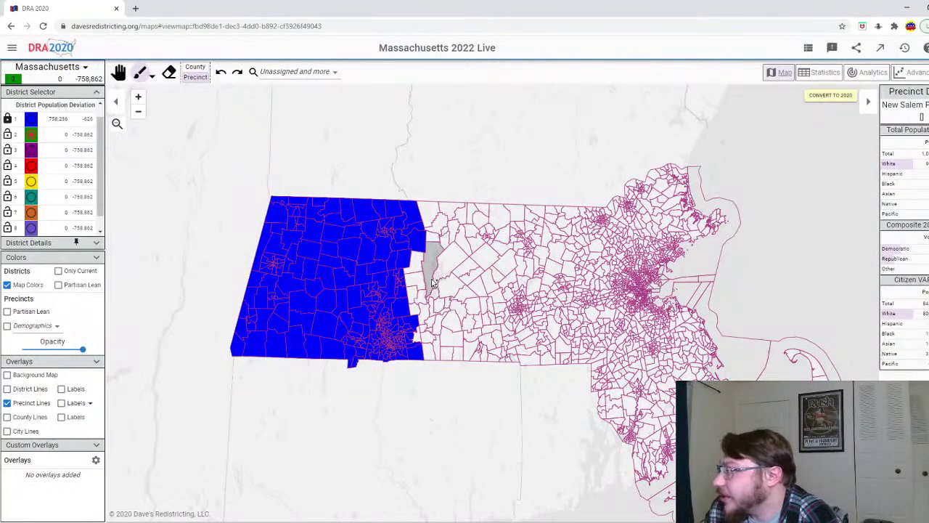
{"action": "left_click_drag", "start_coordinate": [452, 182], "coordinate": [415, 150]}
{"action": "scroll", "coordinate": [438, 417], "scroll_direction": "up", "scroll_amount": 3}
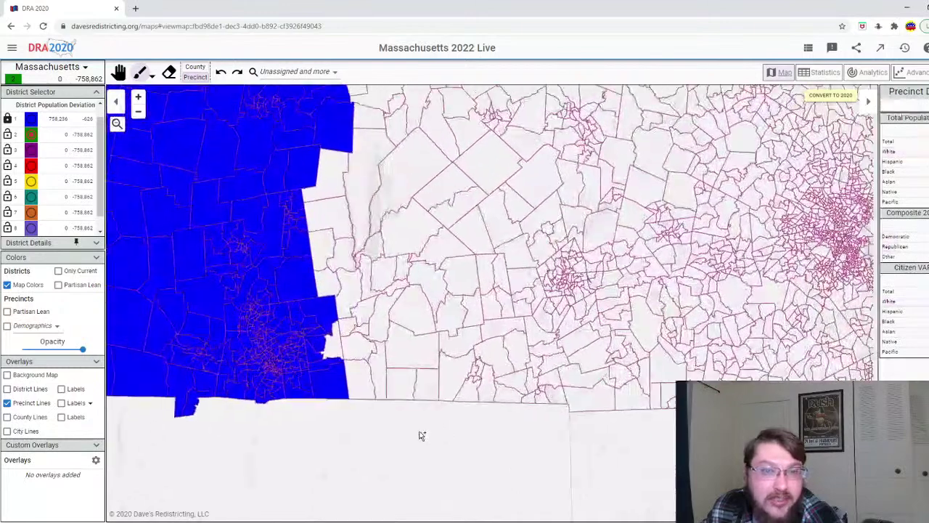
{"action": "left_click", "coordinate": [301, 342]}
{"action": "left_click", "coordinate": [338, 325]}
{"action": "mouse_move", "coordinate": [338, 324]}
{"action": "left_mouse_down"}
{"action": "mouse_move", "coordinate": [355, 323]}
{"action": "mouse_move", "coordinate": [369, 380]}
{"action": "mouse_move", "coordinate": [391, 349]}
{"action": "left_mouse_up"}
- Assign the unassigned remainders of Hampshire, Franklin and Hampden counties to District 2 at county level
{"action": "left_click", "coordinate": [195, 69]}
{"action": "scroll", "coordinate": [348, 298], "scroll_direction": "down", "scroll_amount": 3}
{"action": "left_click", "coordinate": [346, 297]}
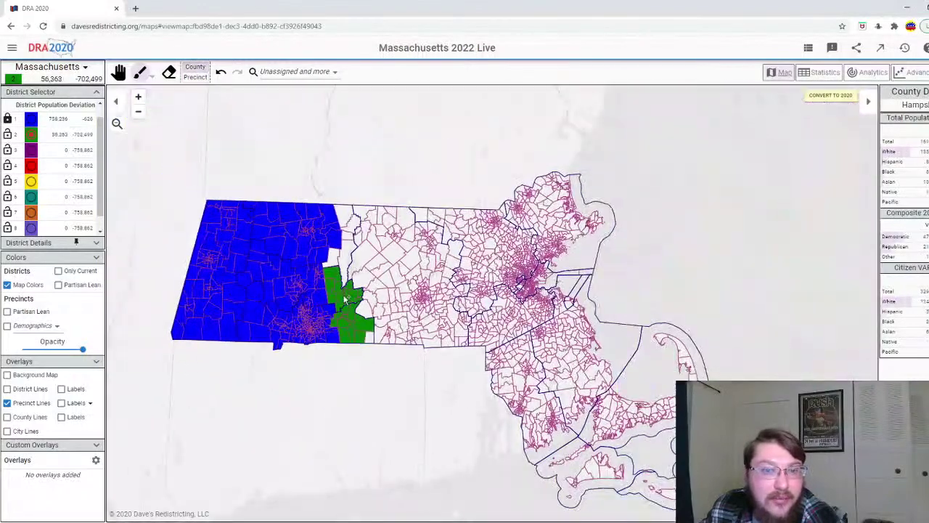
{"action": "left_click", "coordinate": [351, 249]}
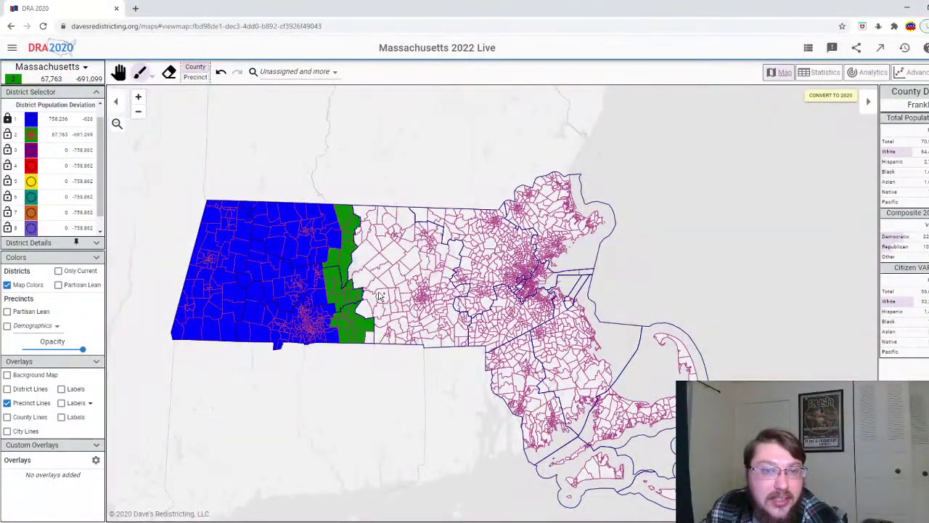
{"action": "left_click", "coordinate": [371, 337]}
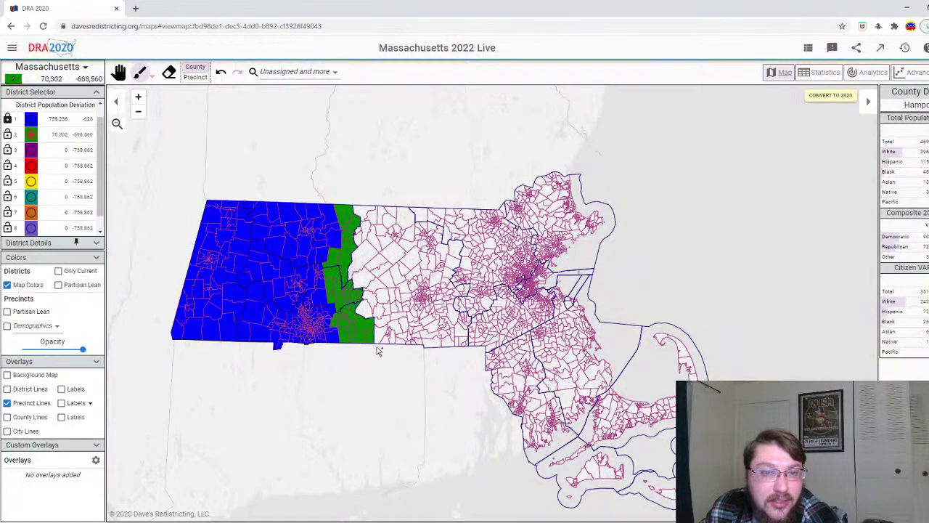
{"action": "scroll", "coordinate": [407, 381], "scroll_direction": "up", "scroll_amount": 3}
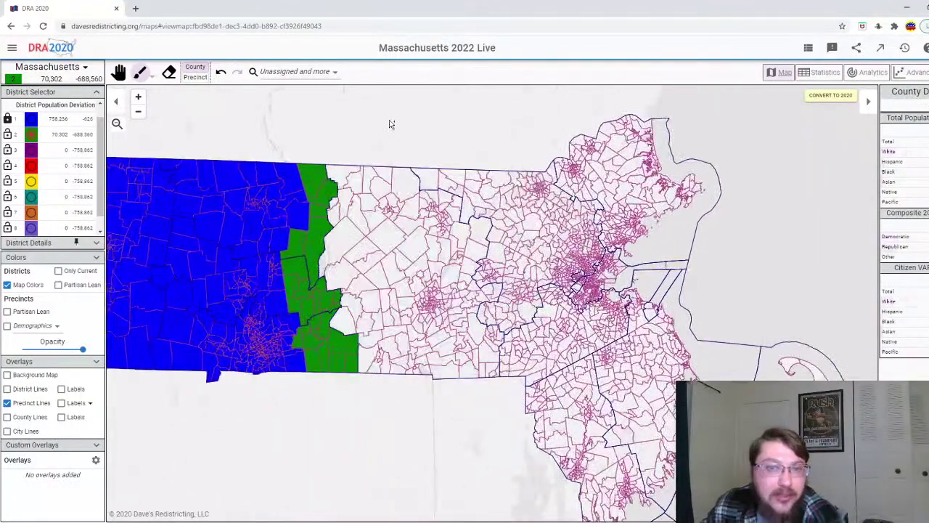
- Switch back to precinct-level painting and assign the unassigned area east of District 2, down through Leicester and Oxford, to District 2
{"action": "left_click_drag", "start_coordinate": [389, 124], "coordinate": [433, 128]}
{"action": "left_click", "coordinate": [202, 78]}
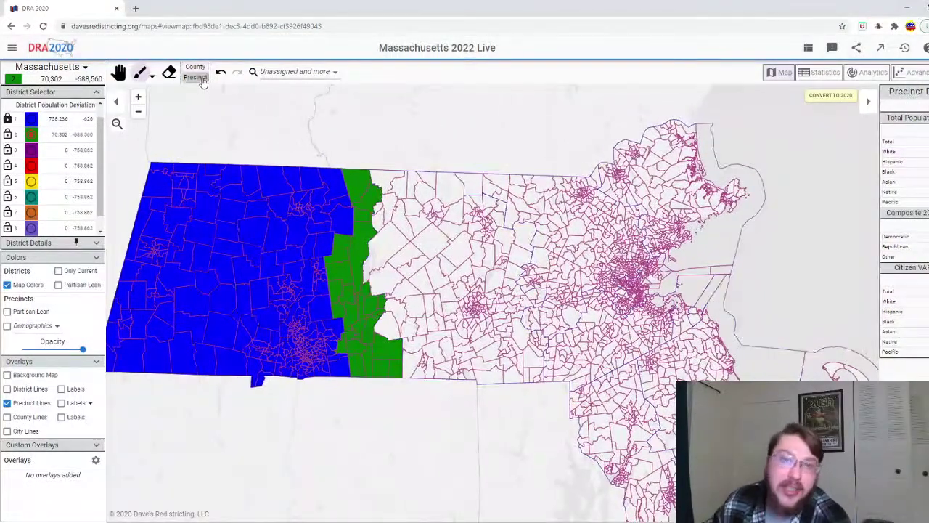
{"action": "mouse_move", "coordinate": [392, 178]}
{"action": "left_mouse_down"}
{"action": "mouse_move", "coordinate": [380, 212]}
{"action": "mouse_move", "coordinate": [387, 238]}
{"action": "mouse_move", "coordinate": [425, 201]}
{"action": "mouse_move", "coordinate": [419, 180]}
{"action": "mouse_move", "coordinate": [443, 191]}
{"action": "mouse_move", "coordinate": [422, 220]}
{"action": "mouse_move", "coordinate": [454, 219]}
{"action": "mouse_move", "coordinate": [453, 231]}
{"action": "mouse_move", "coordinate": [387, 273]}
{"action": "mouse_move", "coordinate": [407, 262]}
{"action": "mouse_move", "coordinate": [410, 272]}
{"action": "mouse_move", "coordinate": [412, 262]}
{"action": "mouse_move", "coordinate": [393, 328]}
{"action": "mouse_move", "coordinate": [409, 336]}
{"action": "mouse_move", "coordinate": [420, 307]}
{"action": "mouse_move", "coordinate": [410, 356]}
{"action": "mouse_move", "coordinate": [417, 369]}
{"action": "mouse_move", "coordinate": [423, 356]}
{"action": "mouse_move", "coordinate": [431, 374]}
{"action": "mouse_move", "coordinate": [444, 336]}
{"action": "mouse_move", "coordinate": [447, 349]}
{"action": "mouse_move", "coordinate": [426, 291]}
{"action": "mouse_move", "coordinate": [450, 259]}
{"action": "left_mouse_up"}
{"action": "scroll", "coordinate": [451, 303], "scroll_direction": "up", "scroll_amount": 3}
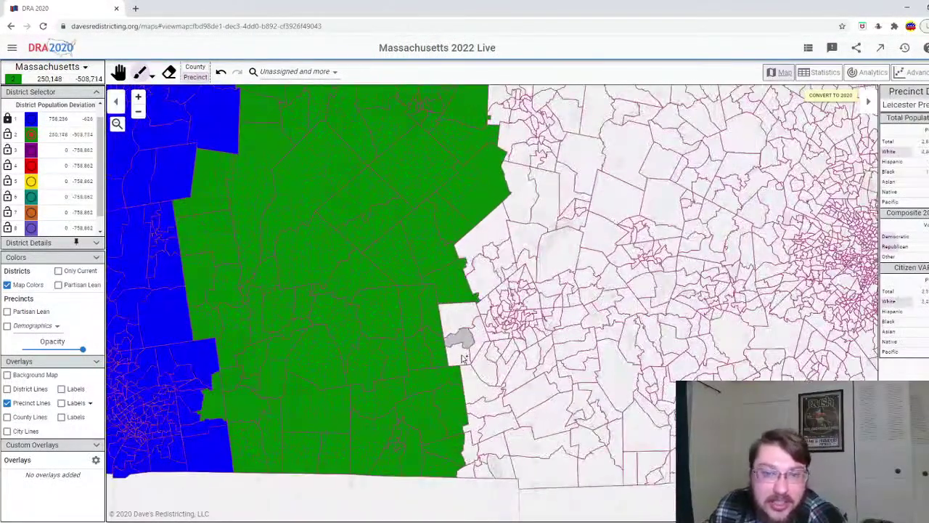
{"action": "left_click", "coordinate": [469, 344]}
{"action": "mouse_move", "coordinate": [470, 346]}
{"action": "left_mouse_down"}
{"action": "mouse_move", "coordinate": [471, 323]}
{"action": "mouse_move", "coordinate": [483, 379]}
{"action": "mouse_move", "coordinate": [474, 469]}
{"action": "mouse_move", "coordinate": [488, 450]}
{"action": "mouse_move", "coordinate": [500, 460]}
{"action": "mouse_move", "coordinate": [498, 423]}
{"action": "left_mouse_up"}
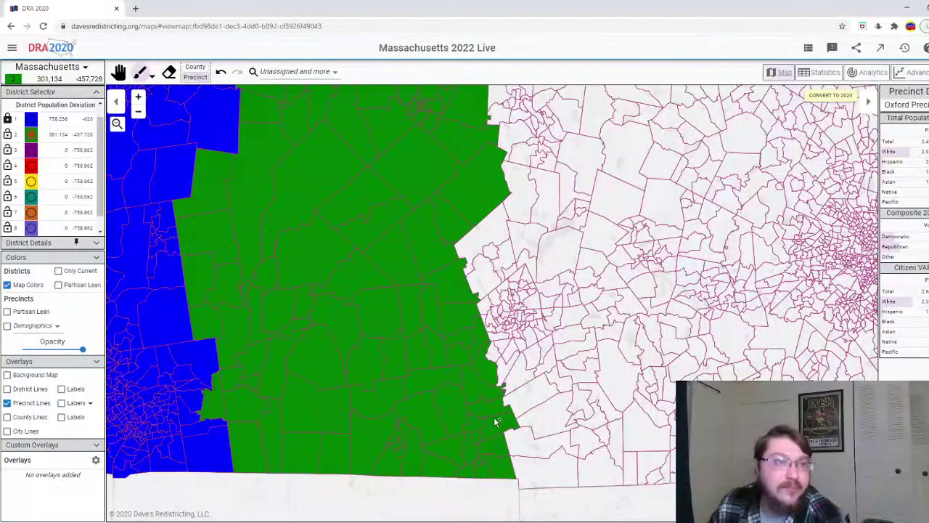
- Add the Holden precincts and the dense city cluster southeast of them to District 2
{"action": "scroll", "coordinate": [501, 395], "scroll_direction": "down", "scroll_amount": 3}
{"action": "scroll", "coordinate": [541, 344], "scroll_direction": "up", "scroll_amount": 2}
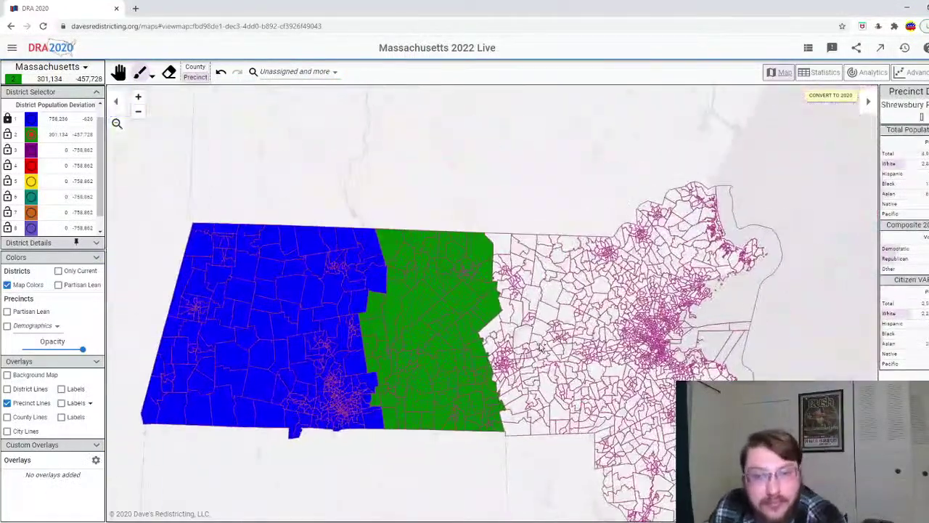
{"action": "scroll", "coordinate": [541, 343], "scroll_direction": "up", "scroll_amount": 2}
{"action": "mouse_move", "coordinate": [390, 349]}
{"action": "left_mouse_down"}
{"action": "mouse_move", "coordinate": [442, 294]}
{"action": "mouse_move", "coordinate": [455, 310]}
{"action": "mouse_move", "coordinate": [435, 329]}
{"action": "mouse_move", "coordinate": [454, 334]}
{"action": "mouse_move", "coordinate": [471, 308]}
{"action": "mouse_move", "coordinate": [468, 377]}
{"action": "mouse_move", "coordinate": [475, 382]}
{"action": "mouse_move", "coordinate": [478, 357]}
{"action": "mouse_move", "coordinate": [481, 391]}
{"action": "mouse_move", "coordinate": [451, 407]}
{"action": "mouse_move", "coordinate": [442, 393]}
{"action": "mouse_move", "coordinate": [457, 380]}
{"action": "mouse_move", "coordinate": [442, 375]}
{"action": "mouse_move", "coordinate": [456, 368]}
{"action": "mouse_move", "coordinate": [451, 352]}
{"action": "mouse_move", "coordinate": [439, 362]}
{"action": "mouse_move", "coordinate": [415, 359]}
{"action": "mouse_move", "coordinate": [416, 349]}
{"action": "mouse_move", "coordinate": [389, 383]}
{"action": "mouse_move", "coordinate": [395, 390]}
{"action": "mouse_move", "coordinate": [405, 395]}
{"action": "mouse_move", "coordinate": [435, 374]}
{"action": "mouse_move", "coordinate": [416, 379]}
{"action": "mouse_move", "coordinate": [427, 341]}
{"action": "left_mouse_up"}
{"action": "mouse_move", "coordinate": [404, 298]}
{"action": "left_mouse_down"}
{"action": "mouse_move", "coordinate": [416, 272]}
{"action": "mouse_move", "coordinate": [406, 248]}
{"action": "mouse_move", "coordinate": [370, 223]}
{"action": "mouse_move", "coordinate": [429, 283]}
{"action": "left_mouse_up"}
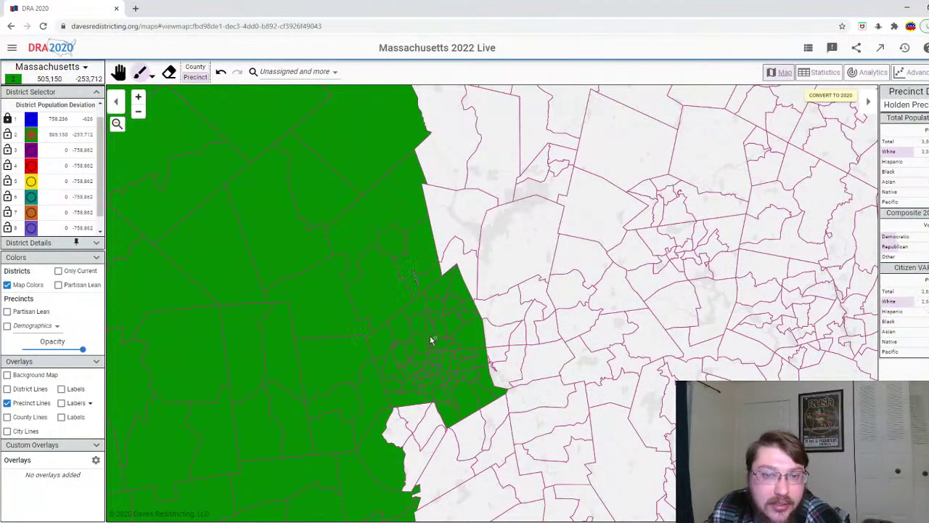
- Extend District 2 over the precincts in its southeastern corner and along the northern state border up to Townsend
{"action": "scroll", "coordinate": [430, 340], "scroll_direction": "down", "scroll_amount": 3}
{"action": "scroll", "coordinate": [412, 335], "scroll_direction": "up", "scroll_amount": 2}
{"action": "left_click", "coordinate": [412, 335]}
{"action": "mouse_move", "coordinate": [412, 336]}
{"action": "left_mouse_down"}
{"action": "mouse_move", "coordinate": [444, 341]}
{"action": "mouse_move", "coordinate": [465, 323]}
{"action": "mouse_move", "coordinate": [456, 367]}
{"action": "mouse_move", "coordinate": [479, 354]}
{"action": "mouse_move", "coordinate": [467, 438]}
{"action": "mouse_move", "coordinate": [484, 459]}
{"action": "mouse_move", "coordinate": [523, 454]}
{"action": "mouse_move", "coordinate": [526, 395]}
{"action": "mouse_move", "coordinate": [511, 389]}
{"action": "mouse_move", "coordinate": [540, 391]}
{"action": "mouse_move", "coordinate": [552, 438]}
{"action": "left_mouse_up"}
{"action": "scroll", "coordinate": [535, 425], "scroll_direction": "down", "scroll_amount": 3}
{"action": "mouse_move", "coordinate": [508, 243]}
{"action": "left_mouse_down"}
{"action": "mouse_move", "coordinate": [498, 232]}
{"action": "mouse_move", "coordinate": [487, 244]}
{"action": "mouse_move", "coordinate": [490, 272]}
{"action": "mouse_move", "coordinate": [508, 266]}
{"action": "mouse_move", "coordinate": [515, 240]}
{"action": "left_mouse_up"}
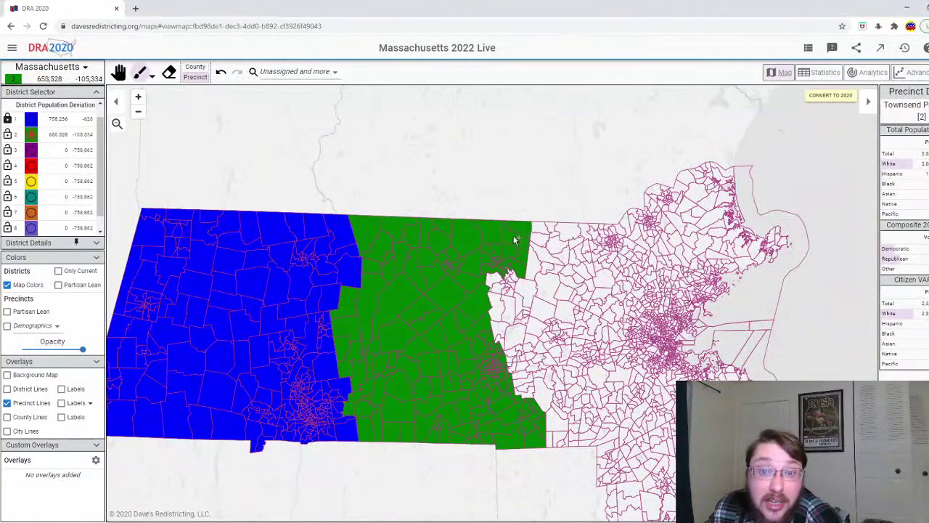
- Fill District 2's eastern edge between its northern and southern extensions, including the Boylston precinct
{"action": "left_click_drag", "start_coordinate": [506, 273], "coordinate": [499, 347]}
{"action": "scroll", "coordinate": [508, 360], "scroll_direction": "up", "scroll_amount": 5}
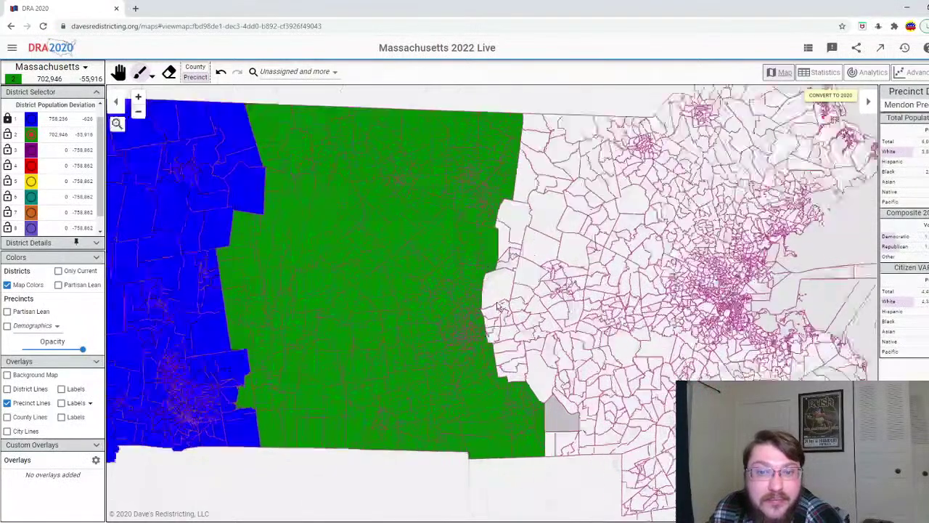
{"action": "mouse_move", "coordinate": [516, 419]}
{"action": "left_mouse_down"}
{"action": "mouse_move", "coordinate": [512, 384]}
{"action": "mouse_move", "coordinate": [471, 332]}
{"action": "mouse_move", "coordinate": [475, 280]}
{"action": "mouse_move", "coordinate": [497, 286]}
{"action": "mouse_move", "coordinate": [489, 306]}
{"action": "left_mouse_up"}
{"action": "left_click_drag", "start_coordinate": [488, 243], "coordinate": [491, 254]}
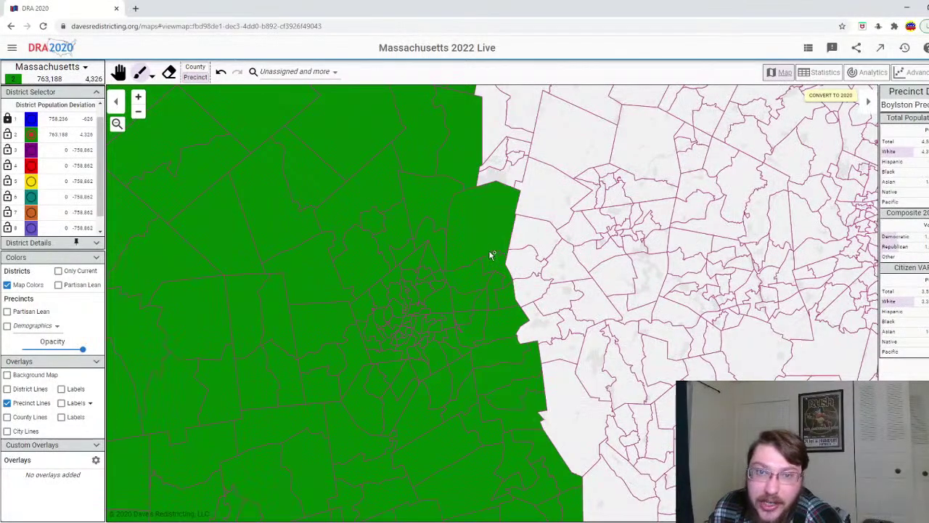
- Try adding the precincts north of Boylston along the eastern edge to District 2
{"action": "scroll", "coordinate": [491, 254], "scroll_direction": "down", "scroll_amount": 2}
{"action": "mouse_move", "coordinate": [493, 218]}
{"action": "left_mouse_down"}
{"action": "mouse_move", "coordinate": [494, 190]}
{"action": "mouse_move", "coordinate": [507, 181]}
{"action": "mouse_move", "coordinate": [503, 131]}
{"action": "mouse_move", "coordinate": [490, 179]}
{"action": "left_mouse_up"}
{"action": "scroll", "coordinate": [479, 233], "scroll_direction": "down", "scroll_amount": 2}
{"action": "scroll", "coordinate": [477, 231], "scroll_direction": "down", "scroll_amount": 2}
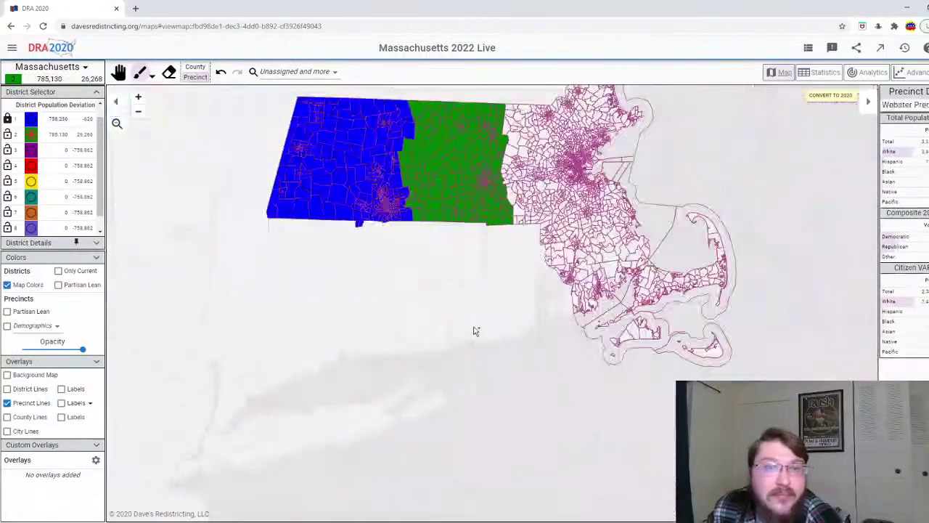
- Undo the latest assignments along District 2's eastern edge and lock District 2
{"action": "left_click", "coordinate": [222, 73]}
{"action": "left_click", "coordinate": [223, 73]}
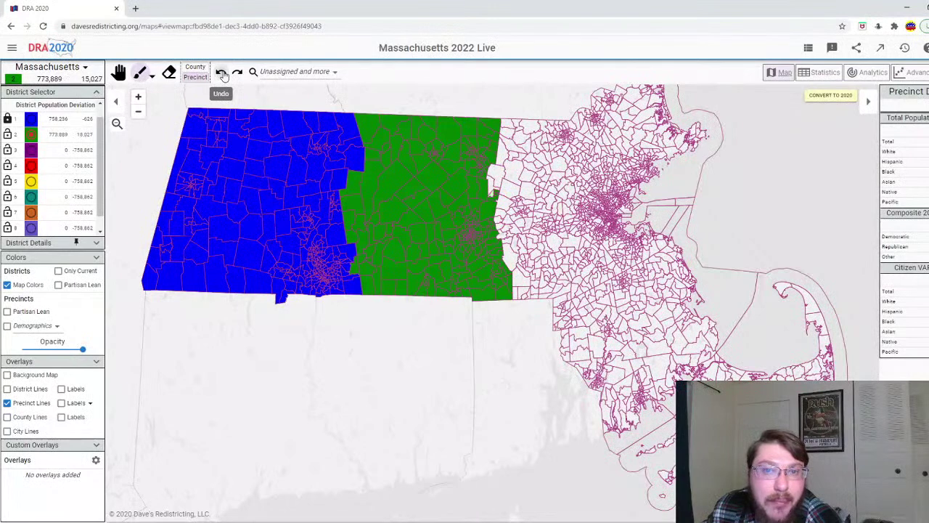
{"action": "left_click", "coordinate": [222, 73]}
{"action": "left_click", "coordinate": [222, 73]}
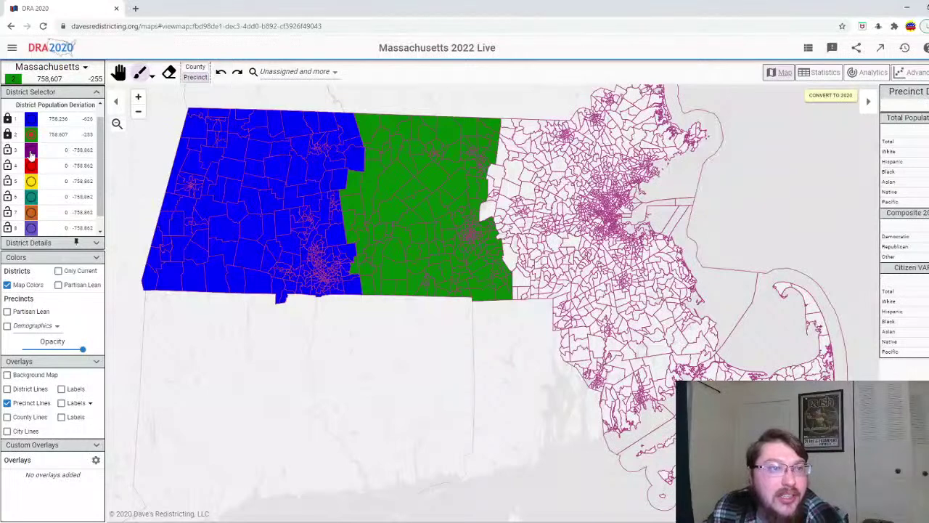
- Select District 3 and assign it the precincts from District 2's eastern notch along the northern state border to Lowell
{"action": "key", "text": "3"}
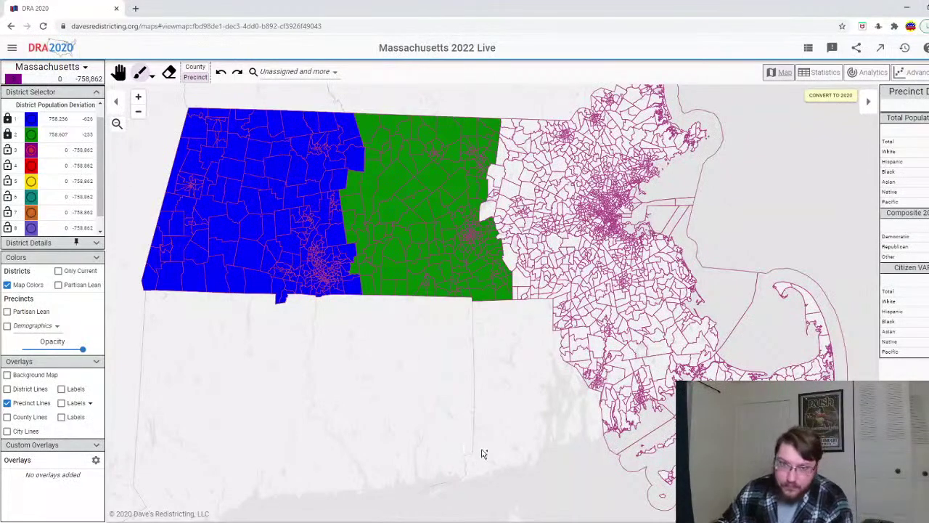
{"action": "scroll", "coordinate": [465, 417], "scroll_direction": "up", "scroll_amount": 4}
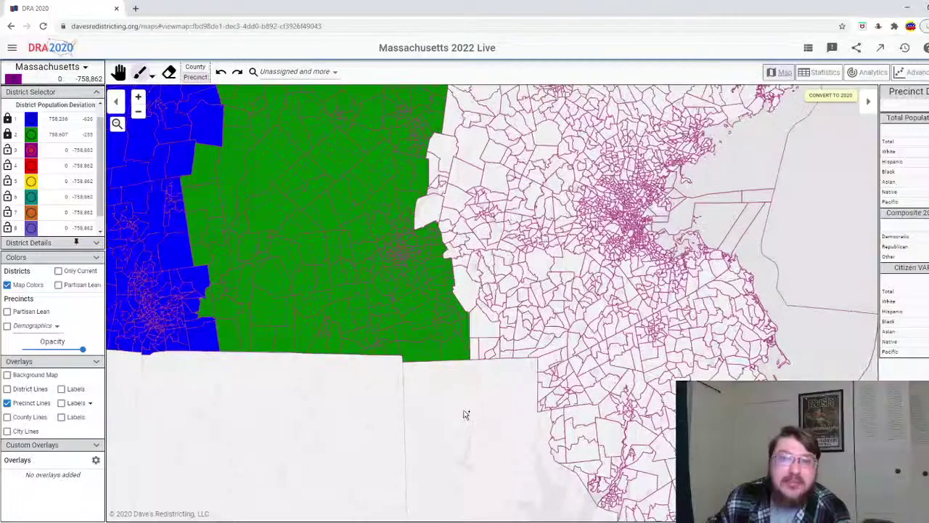
{"action": "scroll", "coordinate": [465, 414], "scroll_direction": "down", "scroll_amount": 3}
{"action": "scroll", "coordinate": [752, 326], "scroll_direction": "up", "scroll_amount": 1}
{"action": "left_click", "coordinate": [349, 370]}
{"action": "mouse_move", "coordinate": [358, 356]}
{"action": "left_mouse_down"}
{"action": "mouse_move", "coordinate": [369, 292]}
{"action": "mouse_move", "coordinate": [374, 302]}
{"action": "mouse_move", "coordinate": [354, 340]}
{"action": "mouse_move", "coordinate": [374, 338]}
{"action": "mouse_move", "coordinate": [387, 310]}
{"action": "mouse_move", "coordinate": [387, 237]}
{"action": "mouse_move", "coordinate": [406, 246]}
{"action": "mouse_move", "coordinate": [422, 299]}
{"action": "mouse_move", "coordinate": [415, 321]}
{"action": "mouse_move", "coordinate": [445, 287]}
{"action": "mouse_move", "coordinate": [438, 265]}
{"action": "mouse_move", "coordinate": [425, 278]}
{"action": "mouse_move", "coordinate": [425, 256]}
{"action": "mouse_move", "coordinate": [476, 235]}
{"action": "mouse_move", "coordinate": [450, 258]}
{"action": "mouse_move", "coordinate": [461, 286]}
{"action": "mouse_move", "coordinate": [471, 252]}
{"action": "left_mouse_up"}
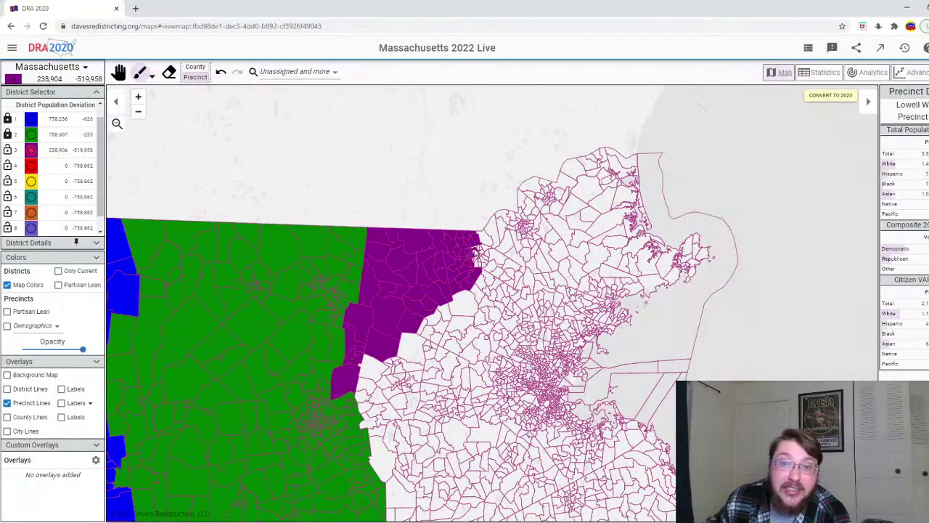
- Add the remaining Lowell precincts and the adjoining border precincts to their northeast to District 3
{"action": "scroll", "coordinate": [479, 252], "scroll_direction": "up", "scroll_amount": 5}
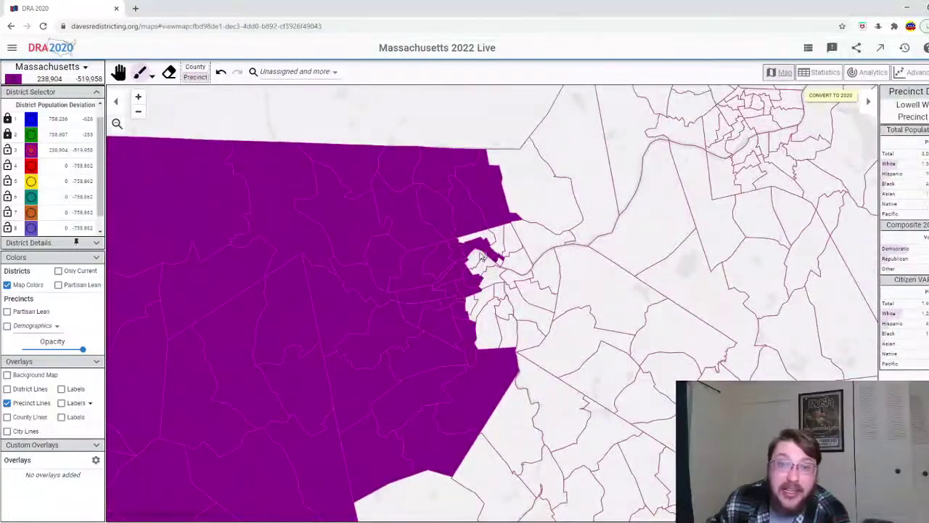
{"action": "mouse_move", "coordinate": [486, 273]}
{"action": "left_mouse_down"}
{"action": "mouse_move", "coordinate": [504, 263]}
{"action": "mouse_move", "coordinate": [501, 249]}
{"action": "mouse_move", "coordinate": [516, 270]}
{"action": "mouse_move", "coordinate": [500, 294]}
{"action": "mouse_move", "coordinate": [473, 308]}
{"action": "mouse_move", "coordinate": [512, 332]}
{"action": "mouse_move", "coordinate": [550, 281]}
{"action": "mouse_move", "coordinate": [547, 234]}
{"action": "mouse_move", "coordinate": [580, 200]}
{"action": "mouse_move", "coordinate": [574, 228]}
{"action": "left_mouse_up"}
{"action": "scroll", "coordinate": [574, 228], "scroll_direction": "down", "scroll_amount": 4}
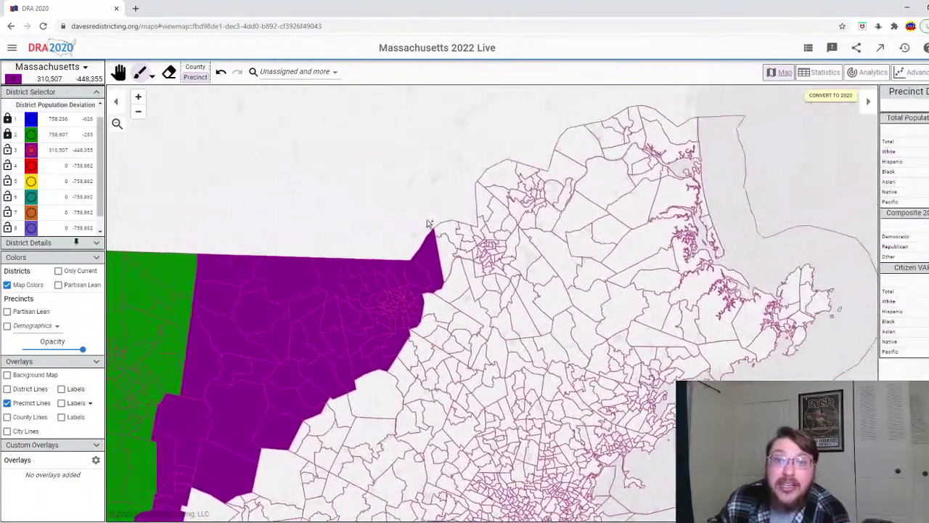
- Extend District 3 northeast of Lowell along the state border through the Methuen precincts and the adjoining city cluster
{"action": "scroll", "coordinate": [414, 220], "scroll_direction": "up", "scroll_amount": 5}
{"action": "left_click", "coordinate": [418, 261]}
{"action": "mouse_move", "coordinate": [417, 262]}
{"action": "left_mouse_down"}
{"action": "mouse_move", "coordinate": [431, 287]}
{"action": "mouse_move", "coordinate": [463, 306]}
{"action": "mouse_move", "coordinate": [483, 291]}
{"action": "mouse_move", "coordinate": [457, 246]}
{"action": "mouse_move", "coordinate": [493, 245]}
{"action": "mouse_move", "coordinate": [490, 270]}
{"action": "mouse_move", "coordinate": [437, 260]}
{"action": "mouse_move", "coordinate": [465, 257]}
{"action": "mouse_move", "coordinate": [506, 279]}
{"action": "mouse_move", "coordinate": [483, 297]}
{"action": "mouse_move", "coordinate": [515, 273]}
{"action": "mouse_move", "coordinate": [532, 227]}
{"action": "mouse_move", "coordinate": [484, 195]}
{"action": "left_mouse_up"}
{"action": "left_click_drag", "start_coordinate": [384, 185], "coordinate": [253, 294]}
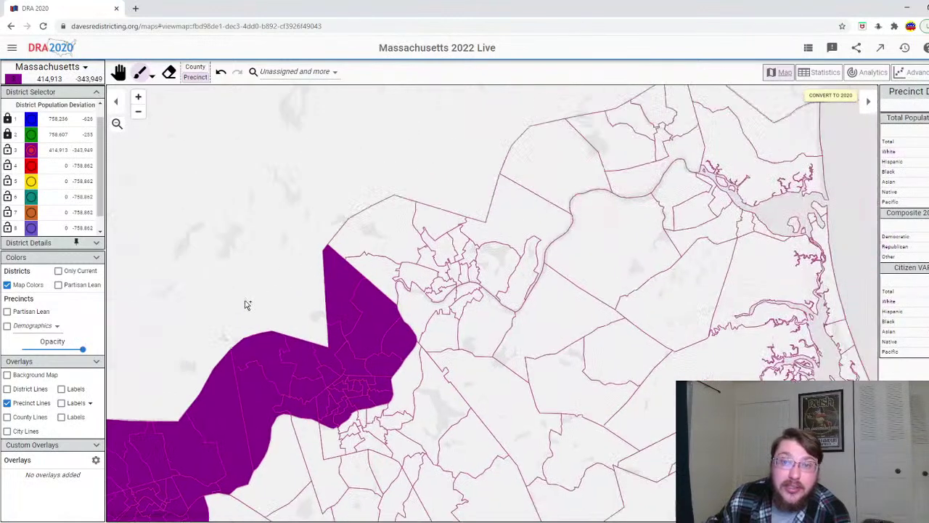
- Extend District 3 along the northern state border to the coast, including the offshore water precincts
{"action": "left_click", "coordinate": [362, 246]}
{"action": "mouse_move", "coordinate": [388, 297]}
{"action": "left_mouse_down"}
{"action": "mouse_move", "coordinate": [410, 297]}
{"action": "mouse_move", "coordinate": [413, 246]}
{"action": "mouse_move", "coordinate": [419, 326]}
{"action": "mouse_move", "coordinate": [411, 317]}
{"action": "mouse_move", "coordinate": [455, 298]}
{"action": "mouse_move", "coordinate": [443, 270]}
{"action": "mouse_move", "coordinate": [471, 273]}
{"action": "mouse_move", "coordinate": [493, 289]}
{"action": "mouse_move", "coordinate": [495, 305]}
{"action": "mouse_move", "coordinate": [445, 315]}
{"action": "mouse_move", "coordinate": [430, 341]}
{"action": "mouse_move", "coordinate": [466, 348]}
{"action": "mouse_move", "coordinate": [447, 175]}
{"action": "mouse_move", "coordinate": [346, 261]}
{"action": "mouse_move", "coordinate": [459, 274]}
{"action": "mouse_move", "coordinate": [561, 231]}
{"action": "mouse_move", "coordinate": [556, 264]}
{"action": "mouse_move", "coordinate": [531, 277]}
{"action": "mouse_move", "coordinate": [598, 273]}
{"action": "mouse_move", "coordinate": [615, 241]}
{"action": "left_mouse_up"}
{"action": "key", "text": "Up"}
{"action": "key", "text": "Right"}
{"action": "mouse_move", "coordinate": [622, 282]}
{"action": "left_mouse_down"}
{"action": "mouse_move", "coordinate": [622, 319]}
{"action": "mouse_move", "coordinate": [595, 319]}
{"action": "left_mouse_up"}
{"action": "key", "text": "Right"}
{"action": "key", "text": "Down"}
{"action": "scroll", "coordinate": [516, 159], "scroll_direction": "down", "scroll_amount": 3}
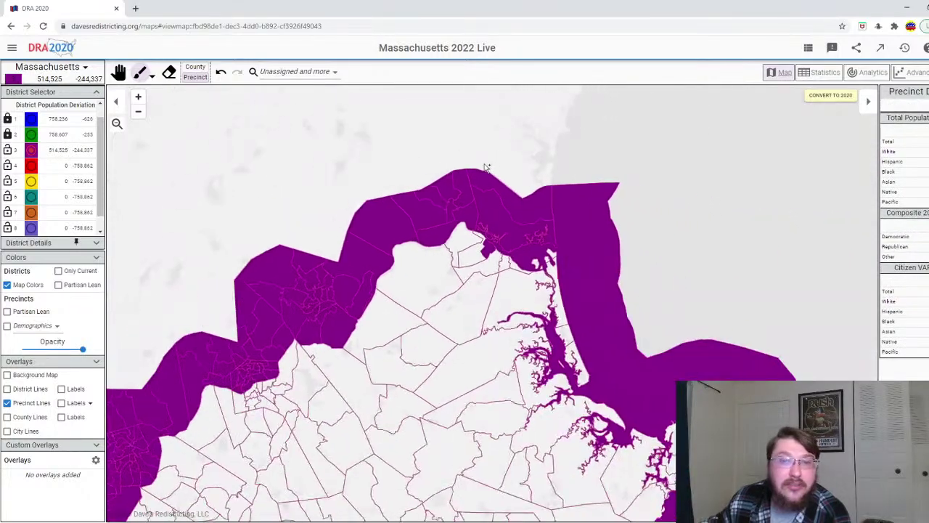
- Add the precincts from Newburyport down the northeastern coast through Gloucester to District 3
{"action": "scroll", "coordinate": [510, 196], "scroll_direction": "up", "scroll_amount": 3}
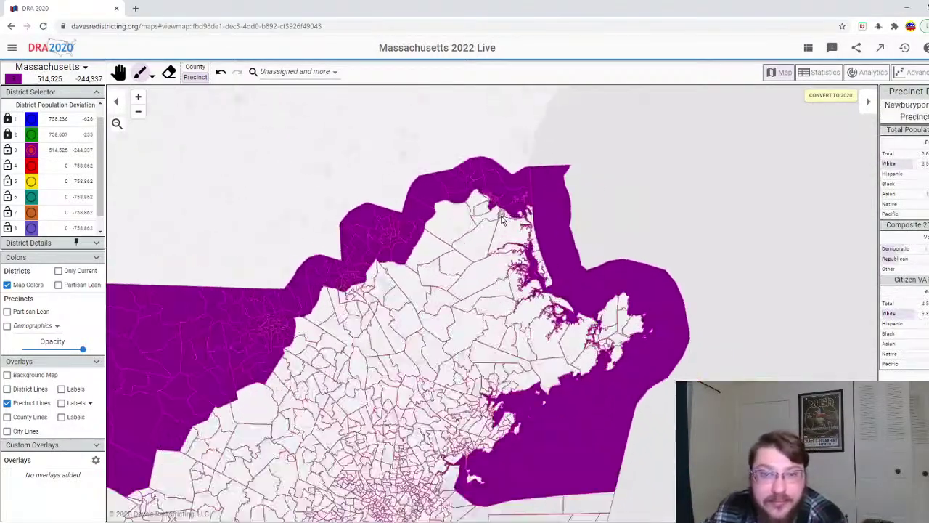
{"action": "left_click", "coordinate": [425, 232]}
{"action": "mouse_move", "coordinate": [479, 218]}
{"action": "left_mouse_down"}
{"action": "mouse_move", "coordinate": [455, 190]}
{"action": "mouse_move", "coordinate": [515, 218]}
{"action": "mouse_move", "coordinate": [536, 354]}
{"action": "mouse_move", "coordinate": [581, 399]}
{"action": "mouse_move", "coordinate": [637, 428]}
{"action": "mouse_move", "coordinate": [673, 421]}
{"action": "mouse_move", "coordinate": [668, 437]}
{"action": "mouse_move", "coordinate": [717, 259]}
{"action": "left_mouse_up"}
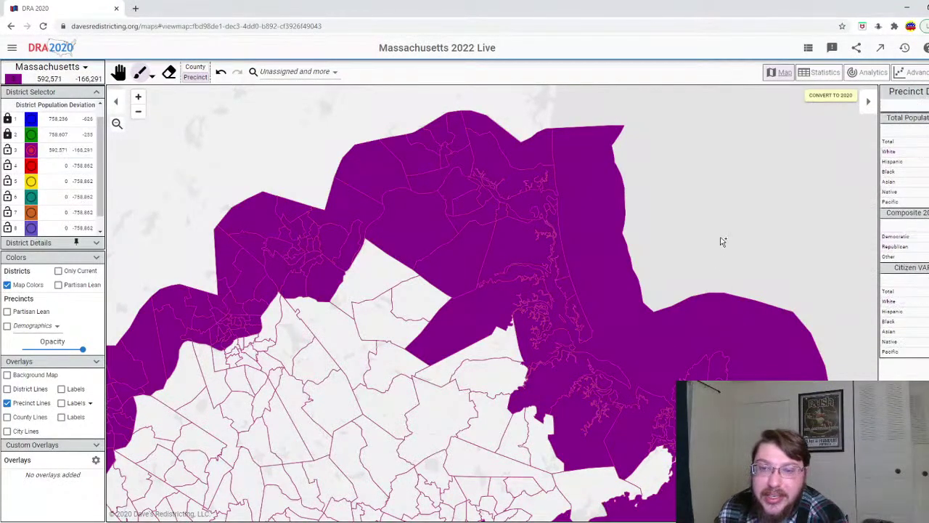
{"action": "scroll", "coordinate": [690, 291], "scroll_direction": "down", "scroll_amount": 3}
{"action": "scroll", "coordinate": [668, 326], "scroll_direction": "up", "scroll_amount": 2}
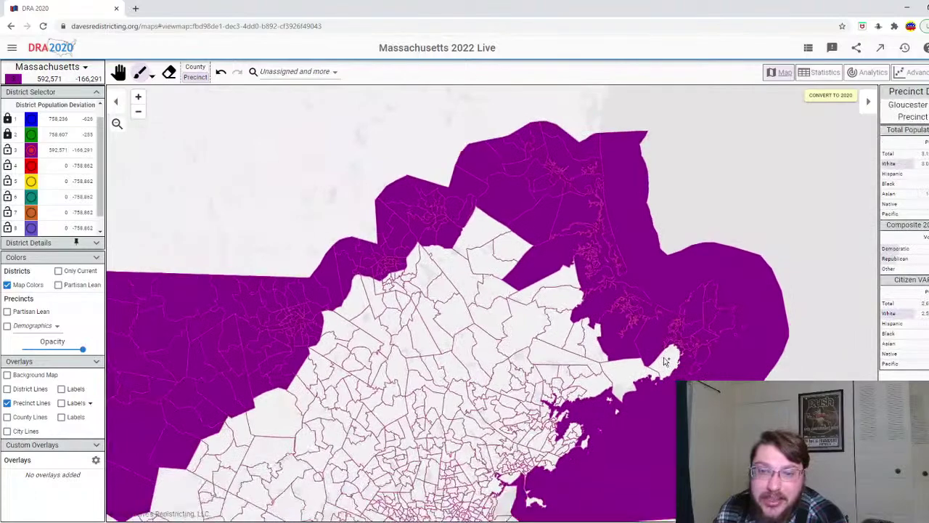
{"action": "left_click_drag", "start_coordinate": [665, 361], "coordinate": [679, 365]}
- Assign the peninsulas and shoreline precincts southwest of Gloucester, along the bay, to District 3
{"action": "scroll", "coordinate": [679, 365], "scroll_direction": "up", "scroll_amount": 2}
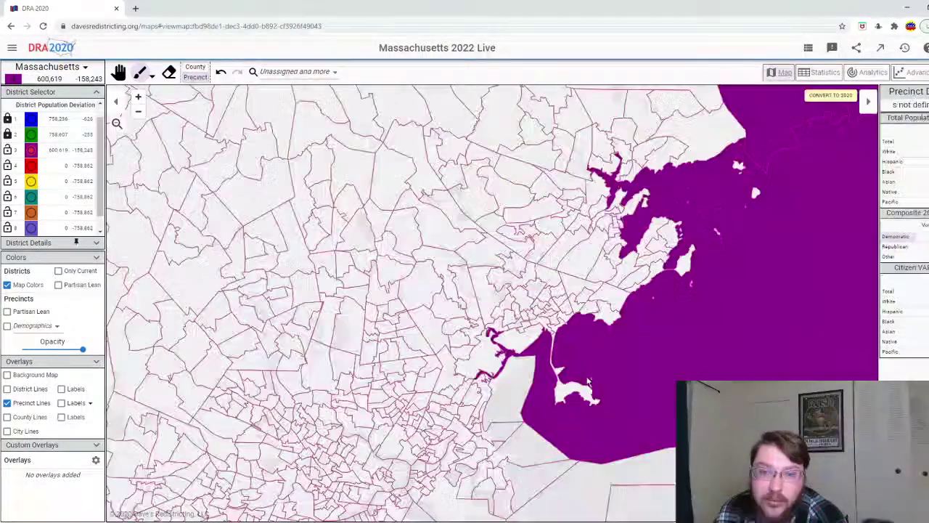
{"action": "mouse_move", "coordinate": [573, 378]}
{"action": "left_mouse_down"}
{"action": "mouse_move", "coordinate": [555, 325]}
{"action": "mouse_move", "coordinate": [528, 336]}
{"action": "mouse_move", "coordinate": [501, 328]}
{"action": "mouse_move", "coordinate": [496, 350]}
{"action": "mouse_move", "coordinate": [579, 297]}
{"action": "mouse_move", "coordinate": [568, 316]}
{"action": "mouse_move", "coordinate": [599, 300]}
{"action": "mouse_move", "coordinate": [600, 321]}
{"action": "mouse_move", "coordinate": [593, 305]}
{"action": "mouse_move", "coordinate": [661, 295]}
{"action": "mouse_move", "coordinate": [684, 271]}
{"action": "mouse_move", "coordinate": [666, 230]}
{"action": "mouse_move", "coordinate": [642, 261]}
{"action": "left_mouse_up"}
{"action": "mouse_move", "coordinate": [701, 235]}
{"action": "left_mouse_down"}
{"action": "mouse_move", "coordinate": [638, 275]}
{"action": "mouse_move", "coordinate": [627, 272]}
{"action": "mouse_move", "coordinate": [616, 262]}
{"action": "mouse_move", "coordinate": [622, 202]}
{"action": "mouse_move", "coordinate": [615, 228]}
{"action": "mouse_move", "coordinate": [591, 242]}
{"action": "mouse_move", "coordinate": [600, 271]}
{"action": "mouse_move", "coordinate": [583, 293]}
{"action": "left_mouse_up"}
{"action": "scroll", "coordinate": [640, 187], "scroll_direction": "down", "scroll_amount": 3}
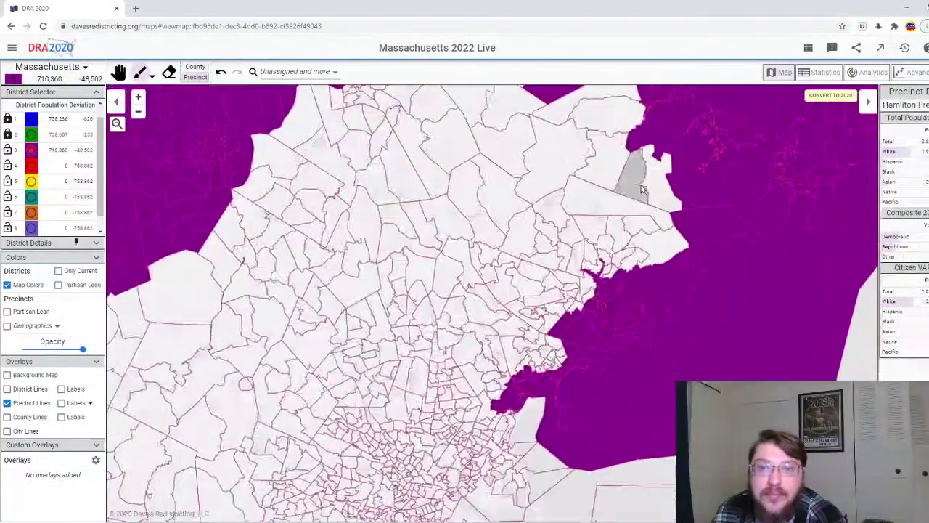
- Fill the coastal precincts from the Salem area north through Wenham and Hamilton into District 3
{"action": "scroll", "coordinate": [640, 187], "scroll_direction": "up", "scroll_amount": 3}
{"action": "mouse_move", "coordinate": [595, 341]}
{"action": "left_mouse_down"}
{"action": "mouse_move", "coordinate": [565, 326]}
{"action": "mouse_move", "coordinate": [562, 376]}
{"action": "mouse_move", "coordinate": [617, 298]}
{"action": "mouse_move", "coordinate": [561, 302]}
{"action": "mouse_move", "coordinate": [586, 270]}
{"action": "mouse_move", "coordinate": [653, 272]}
{"action": "mouse_move", "coordinate": [644, 310]}
{"action": "mouse_move", "coordinate": [682, 236]}
{"action": "mouse_move", "coordinate": [656, 175]}
{"action": "mouse_move", "coordinate": [601, 149]}
{"action": "left_mouse_up"}
{"action": "scroll", "coordinate": [642, 248], "scroll_direction": "down", "scroll_amount": 2}
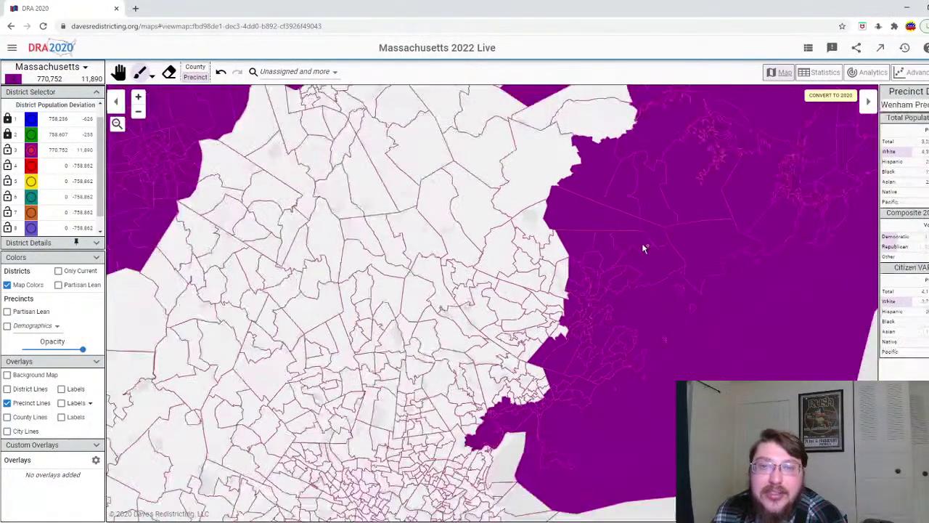
- Try adding the Georgetown precinct and the unassigned precincts around it to District 3
{"action": "scroll", "coordinate": [643, 218], "scroll_direction": "down", "scroll_amount": 2}
{"action": "left_click", "coordinate": [588, 180]}
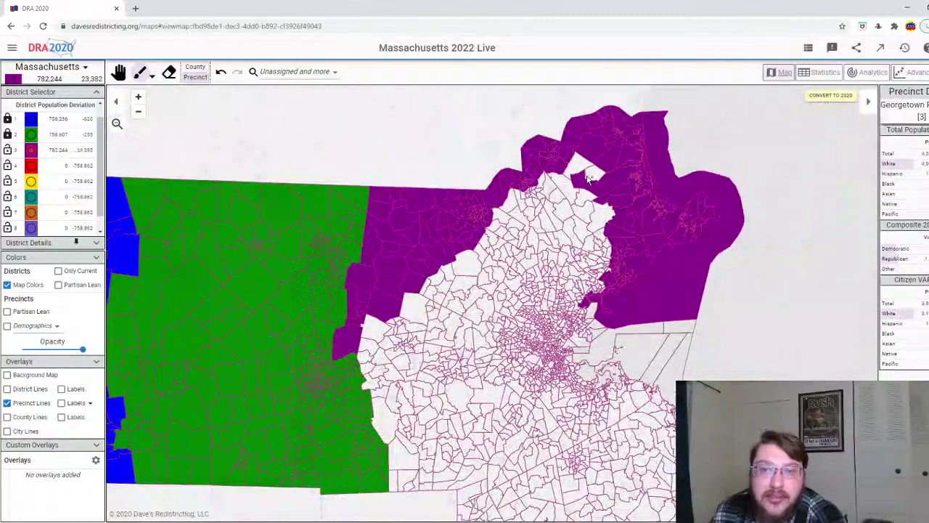
{"action": "scroll", "coordinate": [551, 182], "scroll_direction": "up", "scroll_amount": 1}
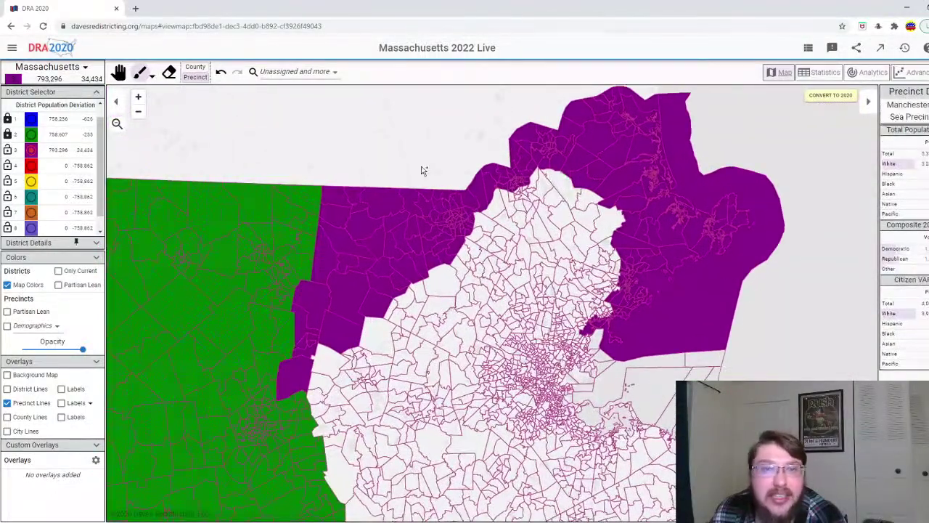
- Undo the recent District 3 assignments back through the Georgetown, Wenham and Hamilton areas, then redo one of them
{"action": "left_click", "coordinate": [221, 77]}
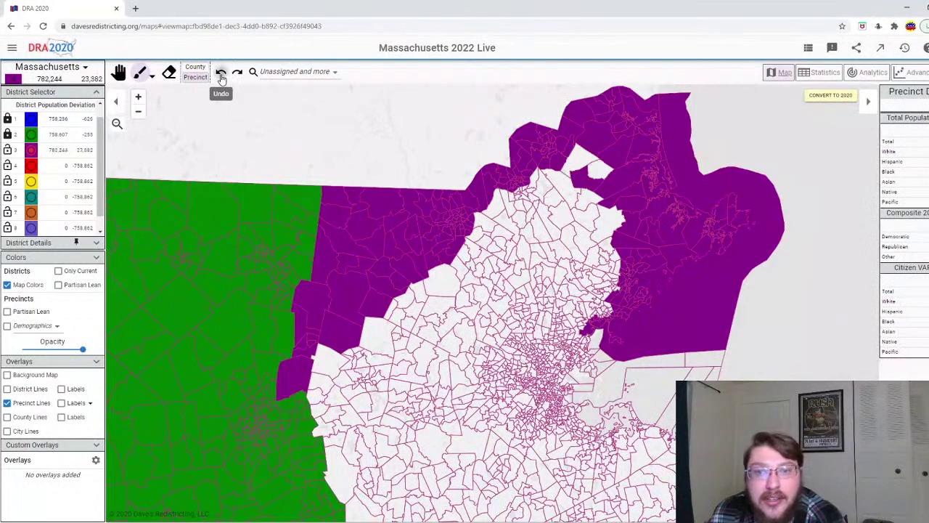
{"action": "left_click", "coordinate": [221, 76]}
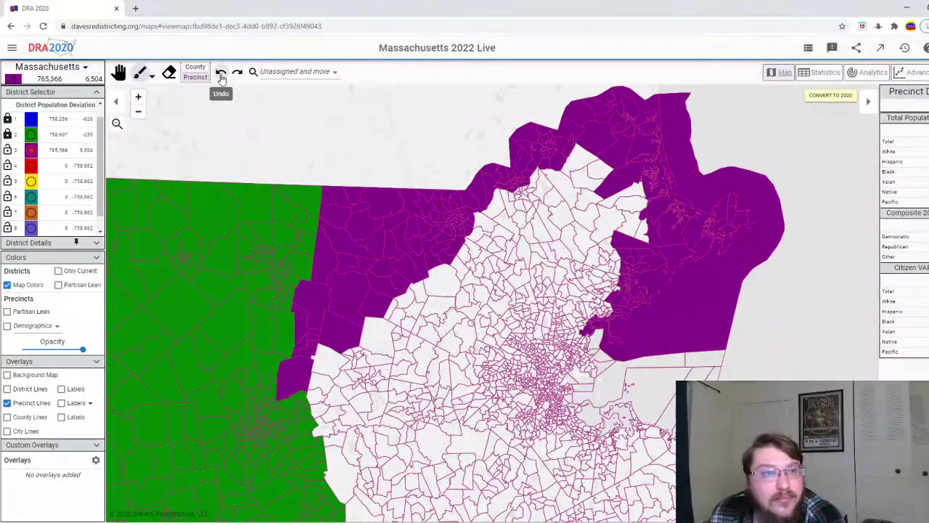
{"action": "left_click", "coordinate": [221, 77]}
{"action": "left_click", "coordinate": [222, 76]}
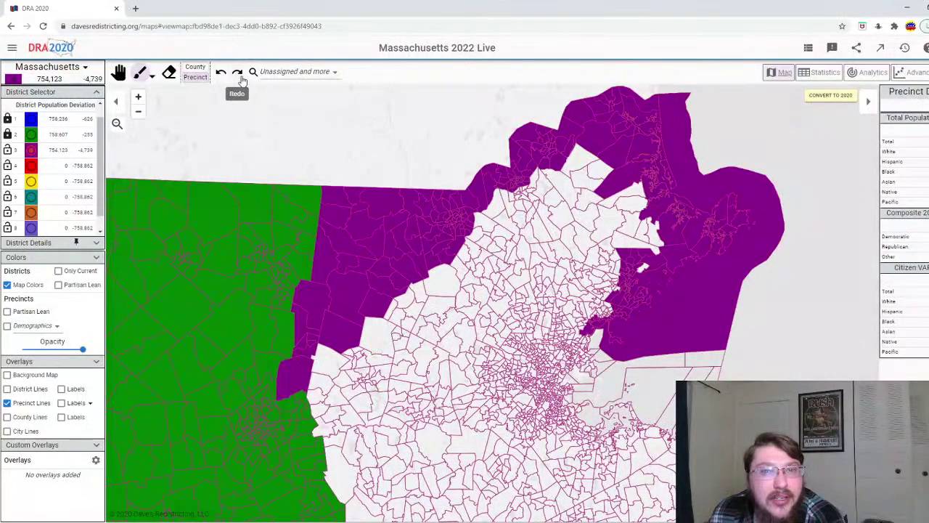
{"action": "left_click", "coordinate": [239, 77]}
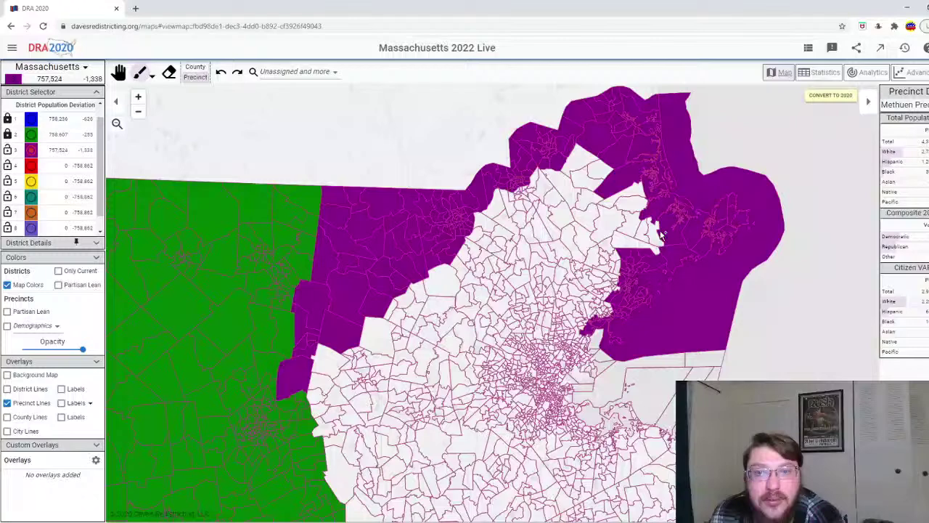
- Try adding a precinct near Ipswich, then one in Salem Ward 4, to District 3, undoing each
{"action": "scroll", "coordinate": [661, 234], "scroll_direction": "up", "scroll_amount": 1}
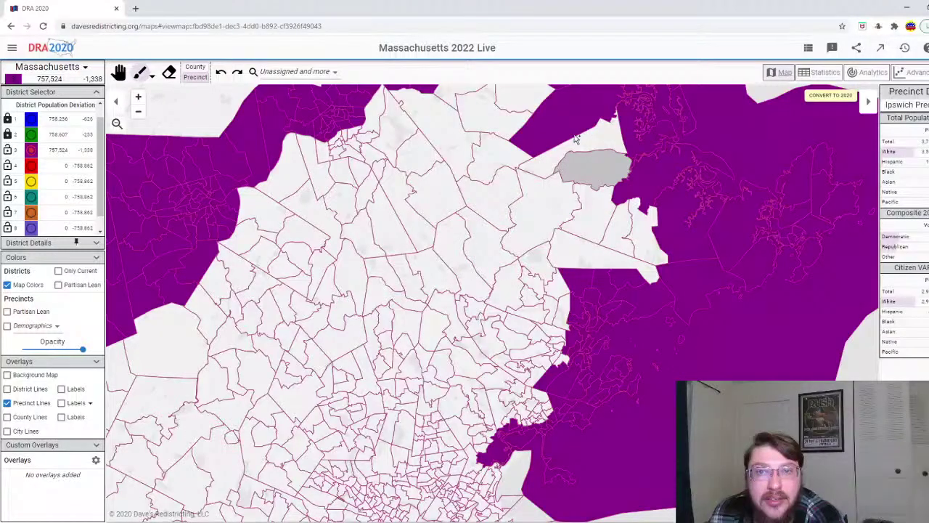
{"action": "left_click", "coordinate": [576, 139]}
{"action": "left_click", "coordinate": [221, 74]}
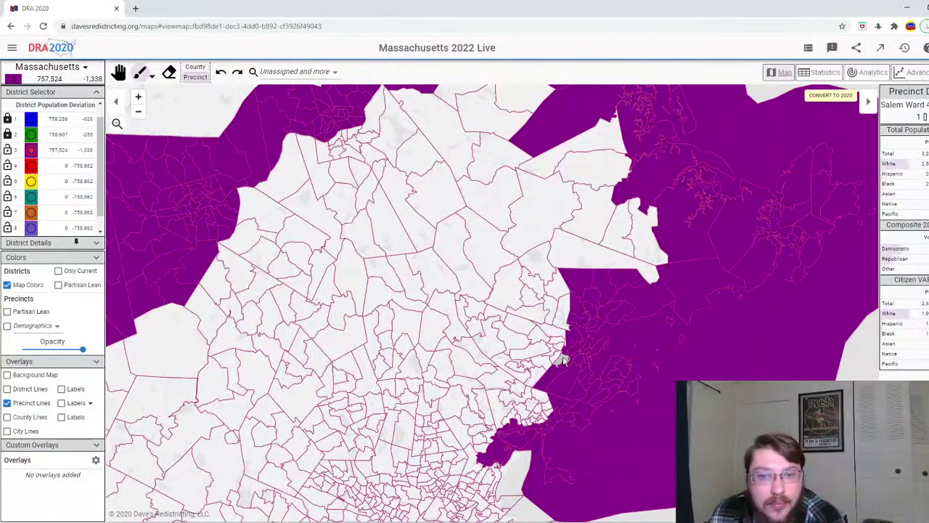
{"action": "left_click", "coordinate": [564, 359]}
{"action": "left_click", "coordinate": [221, 72]}
- Try adding a Lynn Ward 5 precinct to District 3, then undo it
{"action": "scroll", "coordinate": [544, 458], "scroll_direction": "up", "scroll_amount": 2}
{"action": "scroll", "coordinate": [545, 458], "scroll_direction": "up", "scroll_amount": 3}
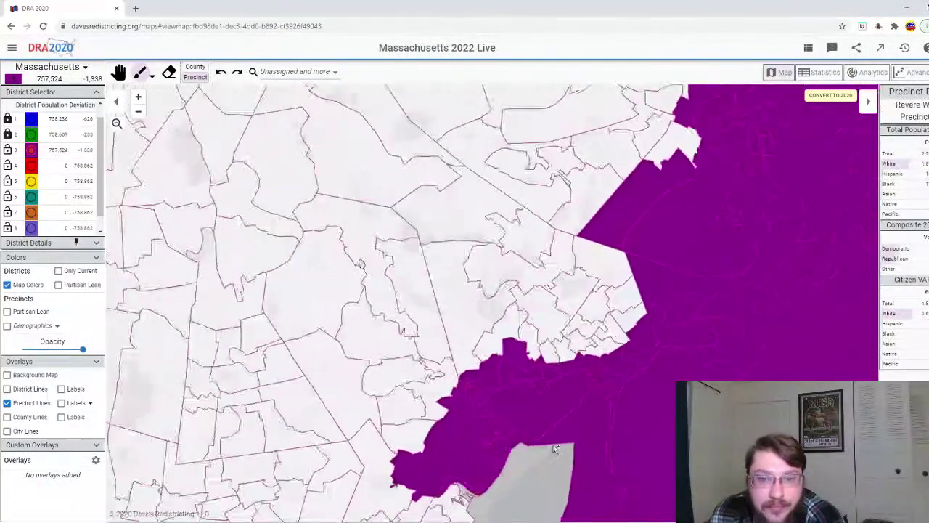
{"action": "left_click", "coordinate": [548, 296]}
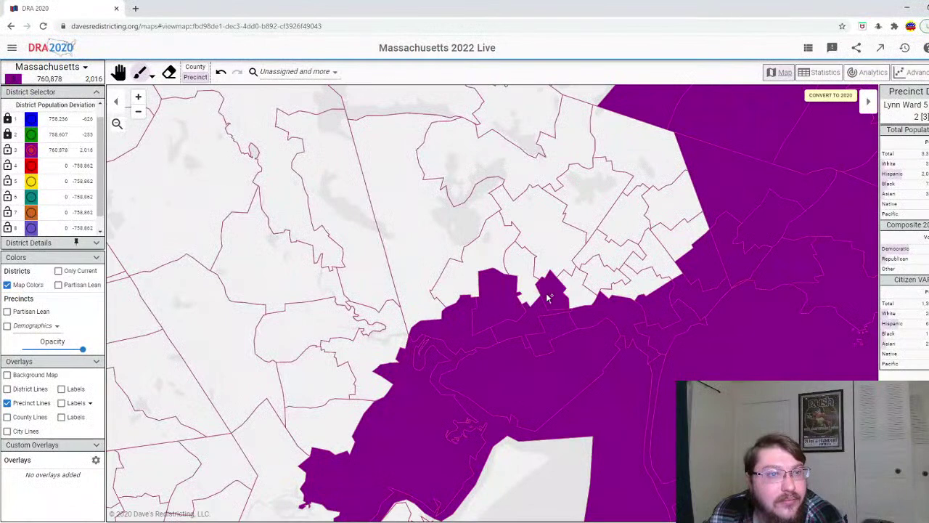
{"action": "left_click", "coordinate": [222, 72]}
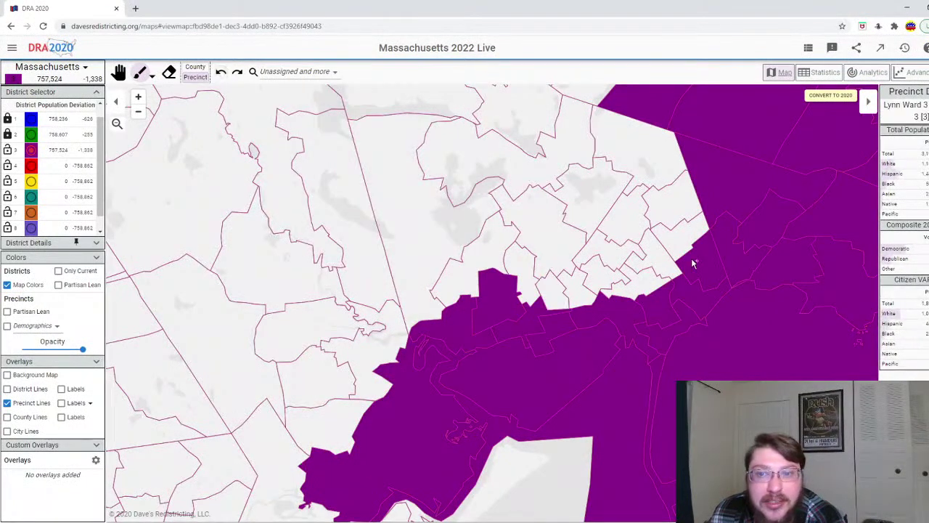
- Try adding two Lynn precincts and a Saugus-side precinct to District 3, undoing the first and last of them
{"action": "left_click", "coordinate": [641, 279]}
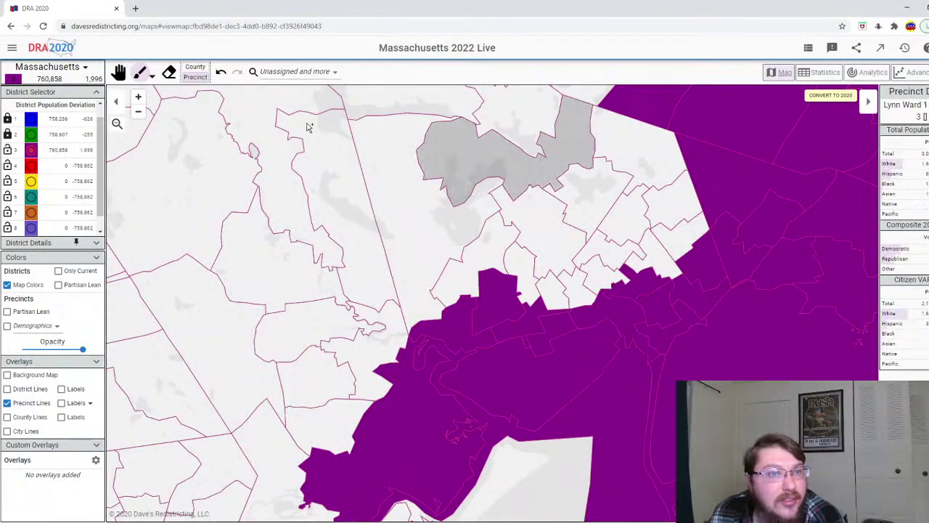
{"action": "left_click", "coordinate": [222, 72]}
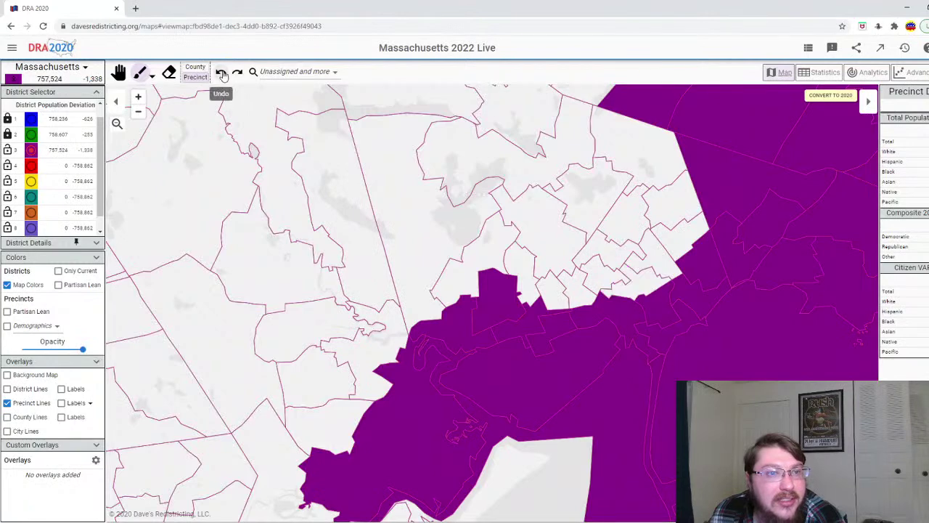
{"action": "left_click", "coordinate": [632, 150]}
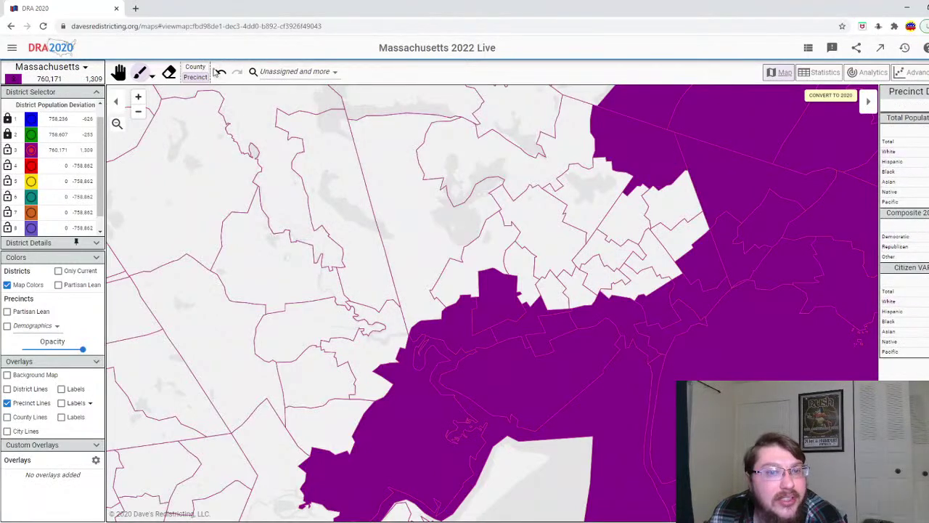
{"action": "left_click", "coordinate": [339, 428]}
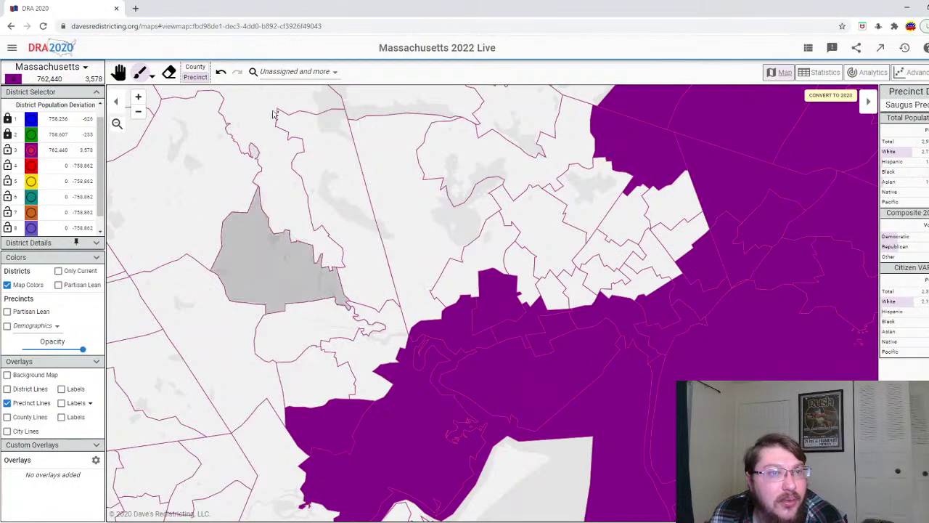
{"action": "left_click", "coordinate": [221, 71]}
- Try adding a Hamilton precinct, then one near Lawrence and Andover, to District 3, undoing each
{"action": "scroll", "coordinate": [512, 339], "scroll_direction": "down", "scroll_amount": 3}
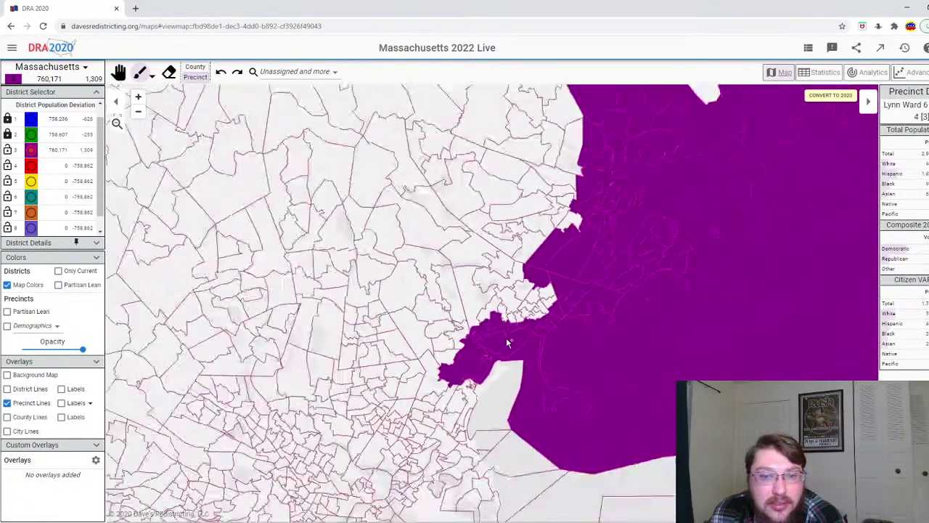
{"action": "scroll", "coordinate": [592, 232], "scroll_direction": "up", "scroll_amount": 2}
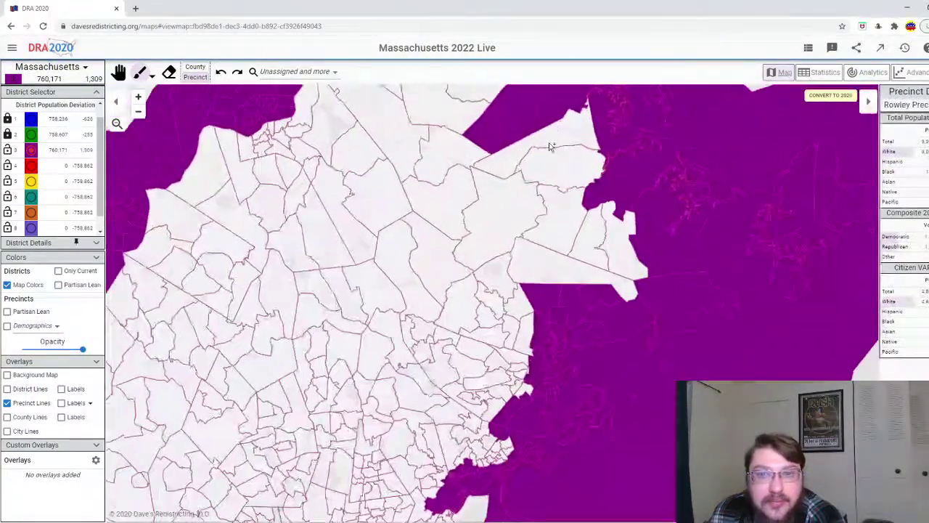
{"action": "left_click", "coordinate": [594, 231]}
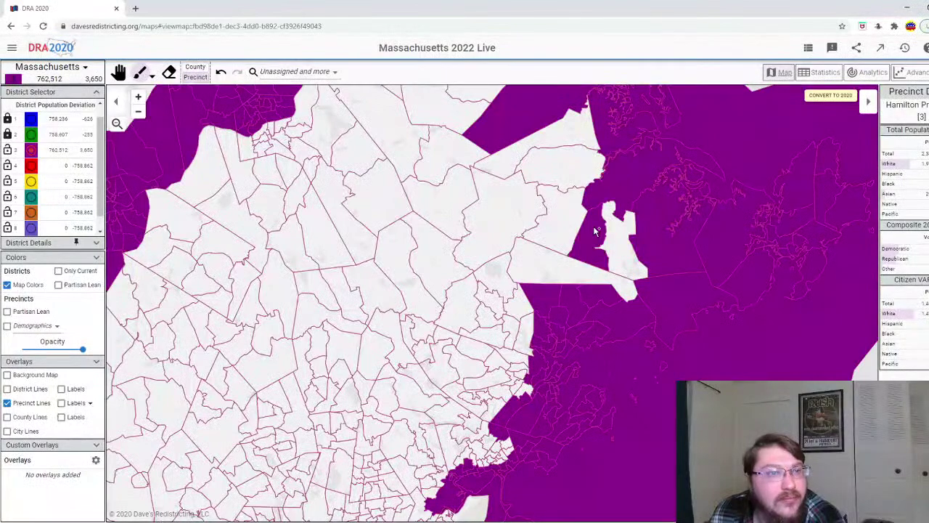
{"action": "left_click", "coordinate": [221, 73]}
{"action": "left_click", "coordinate": [272, 133]}
{"action": "left_click", "coordinate": [221, 73]}
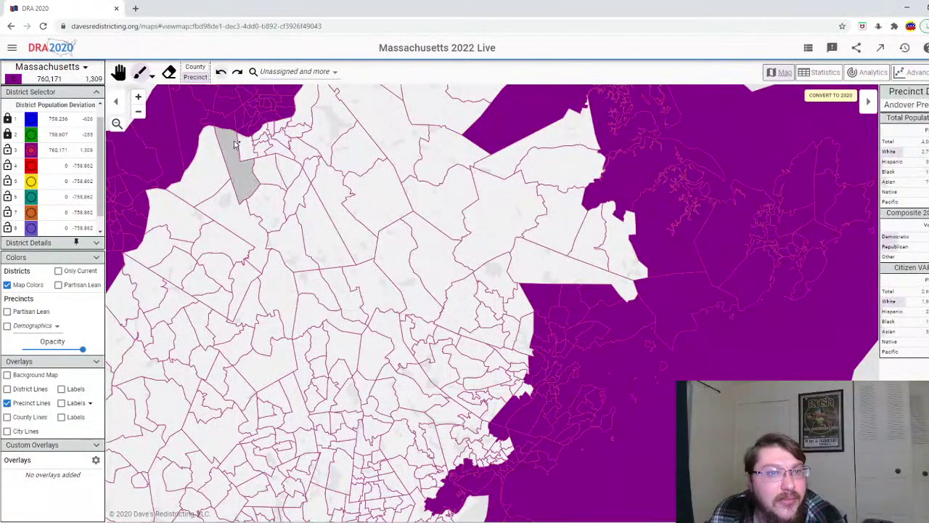
- Try adding a precinct just south of Bolton, then one in the Acton area, to District 3, undoing each
{"action": "scroll", "coordinate": [227, 150], "scroll_direction": "down", "scroll_amount": 2}
{"action": "scroll", "coordinate": [516, 205], "scroll_direction": "down", "scroll_amount": 2}
{"action": "scroll", "coordinate": [382, 247], "scroll_direction": "up", "scroll_amount": 5}
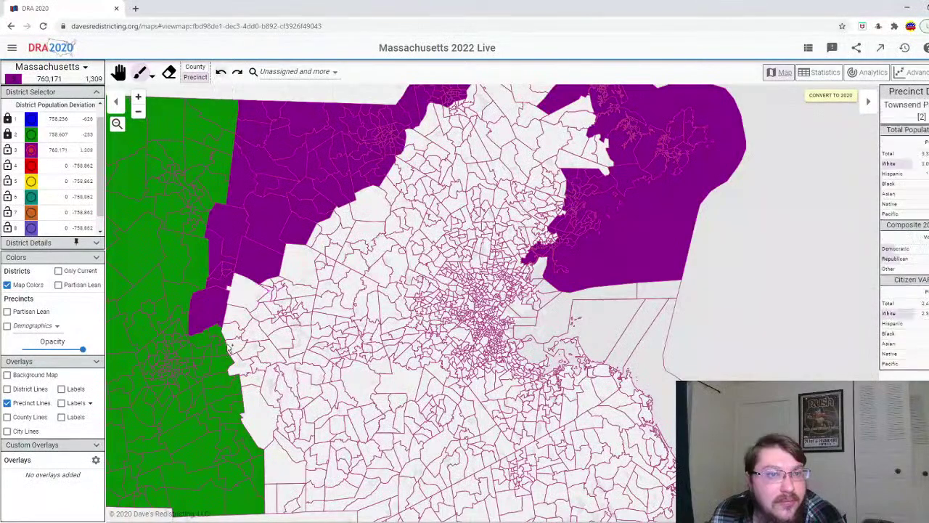
{"action": "scroll", "coordinate": [225, 352], "scroll_direction": "up", "scroll_amount": 3}
{"action": "left_click", "coordinate": [283, 269]}
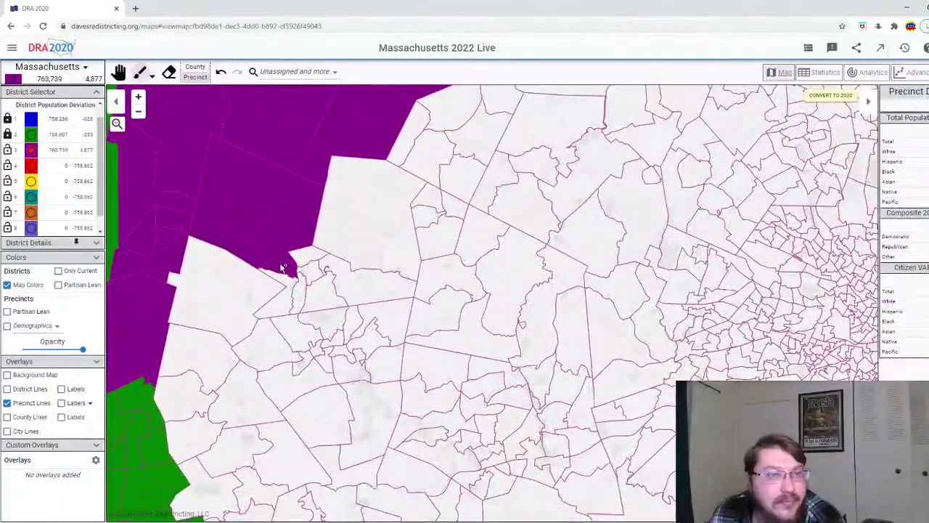
{"action": "left_click", "coordinate": [220, 73]}
{"action": "scroll", "coordinate": [262, 199], "scroll_direction": "down", "scroll_amount": 3}
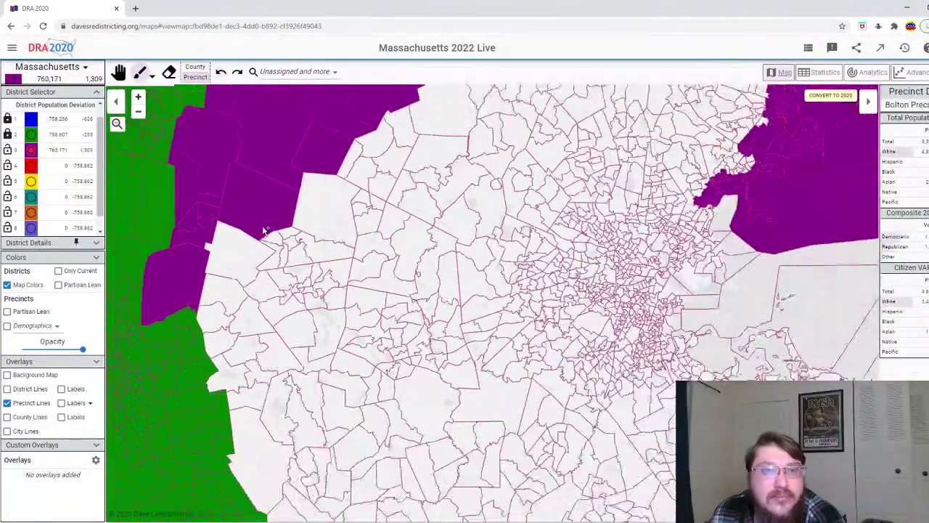
{"action": "left_click", "coordinate": [312, 181]}
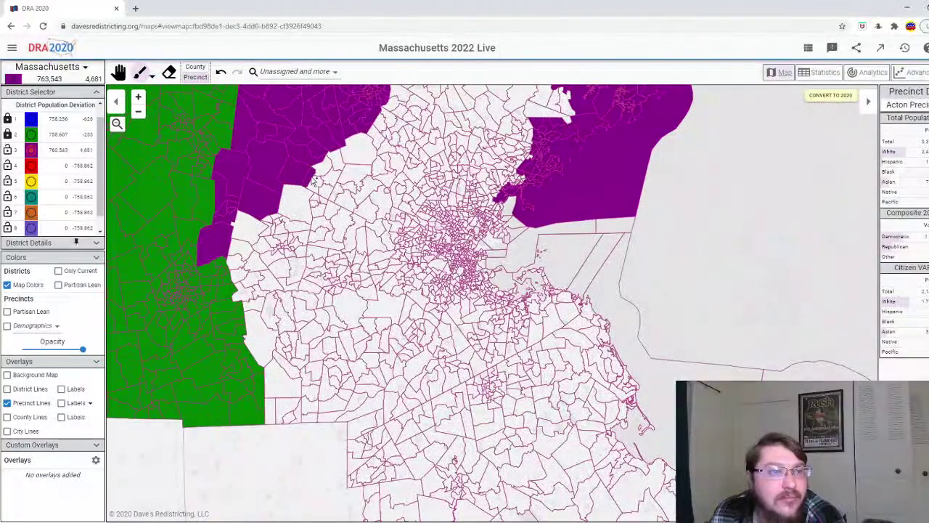
{"action": "left_click", "coordinate": [221, 73]}
- Try adding an Andover precinct to District 3 and undo it, then try the offshore Boston precinct
{"action": "scroll", "coordinate": [726, 321], "scroll_direction": "up", "scroll_amount": 3}
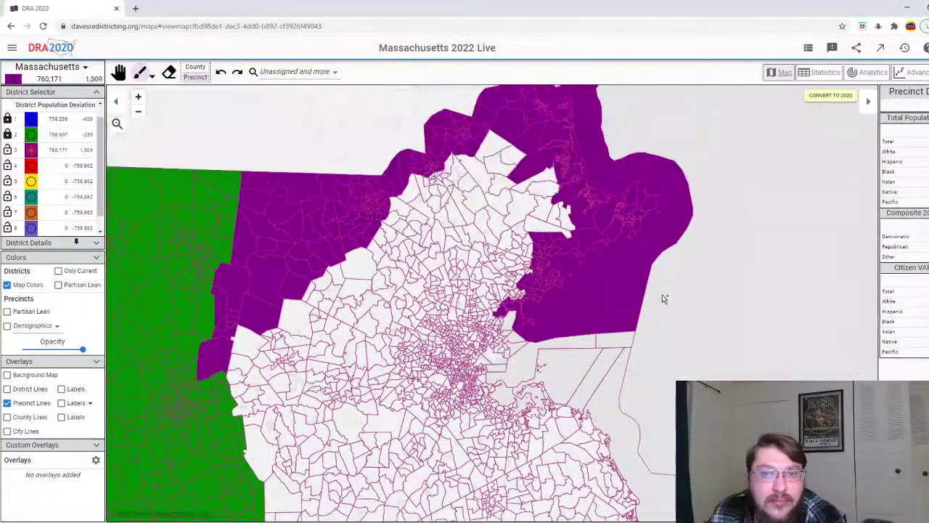
{"action": "scroll", "coordinate": [440, 216], "scroll_direction": "up", "scroll_amount": 3}
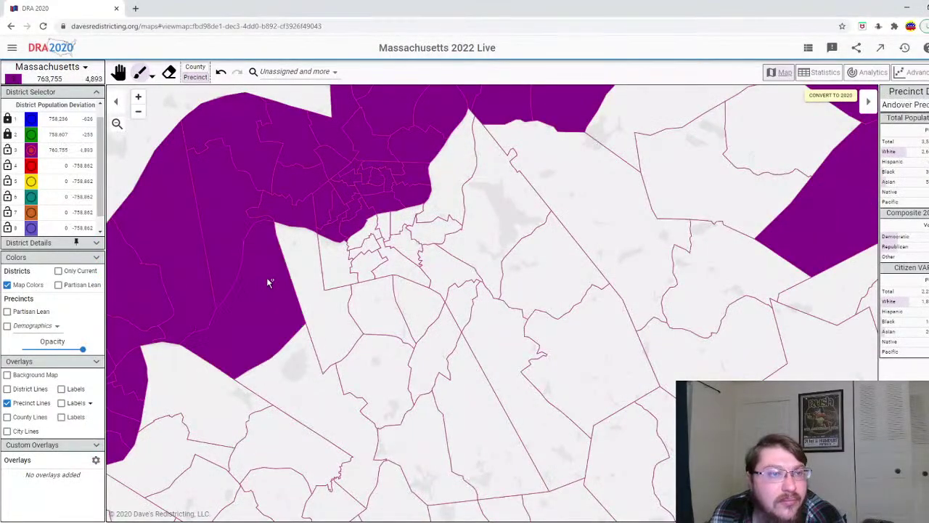
{"action": "scroll", "coordinate": [364, 267], "scroll_direction": "down", "scroll_amount": 4}
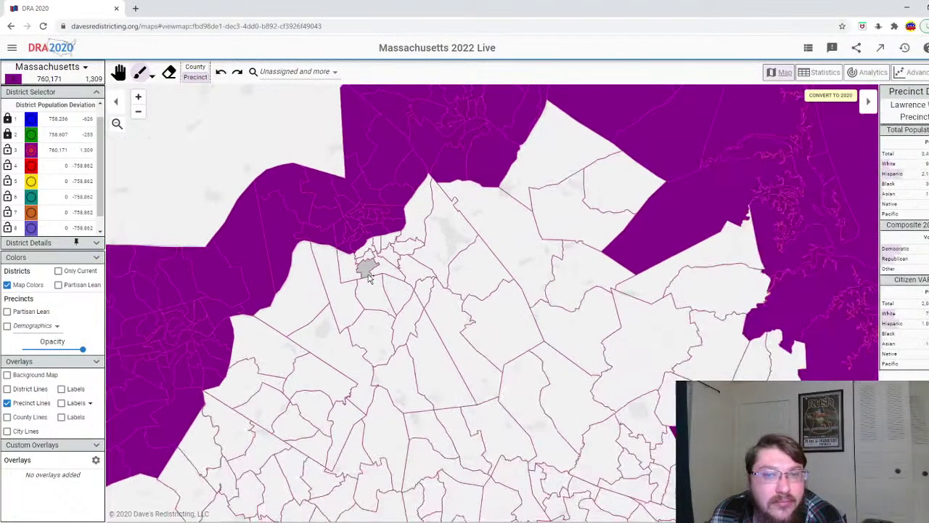
{"action": "scroll", "coordinate": [560, 409], "scroll_direction": "up", "scroll_amount": 4}
{"action": "scroll", "coordinate": [562, 412], "scroll_direction": "down", "scroll_amount": 2}
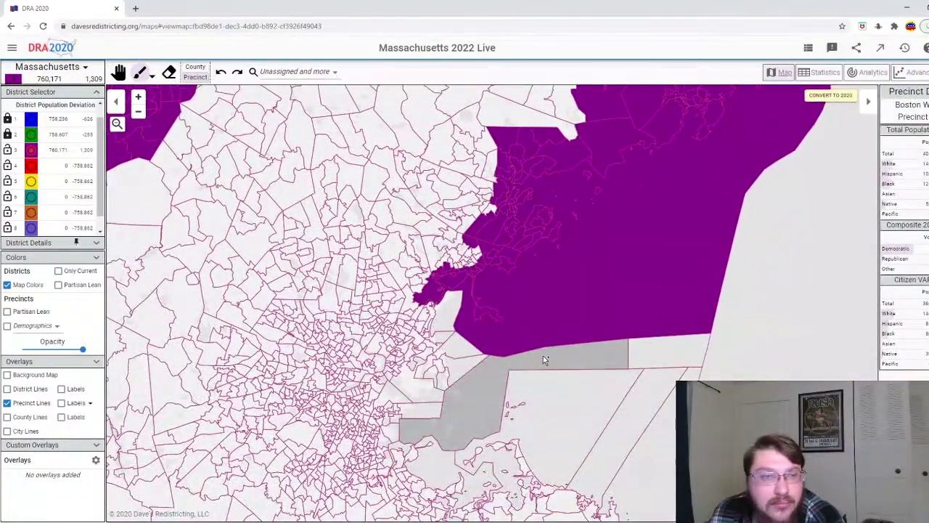
{"action": "left_click", "coordinate": [544, 360]}
- Undo the offshore Boston assignment and the earlier District 3 assignments in northern Lynn and around Beverly
{"action": "left_click", "coordinate": [220, 72]}
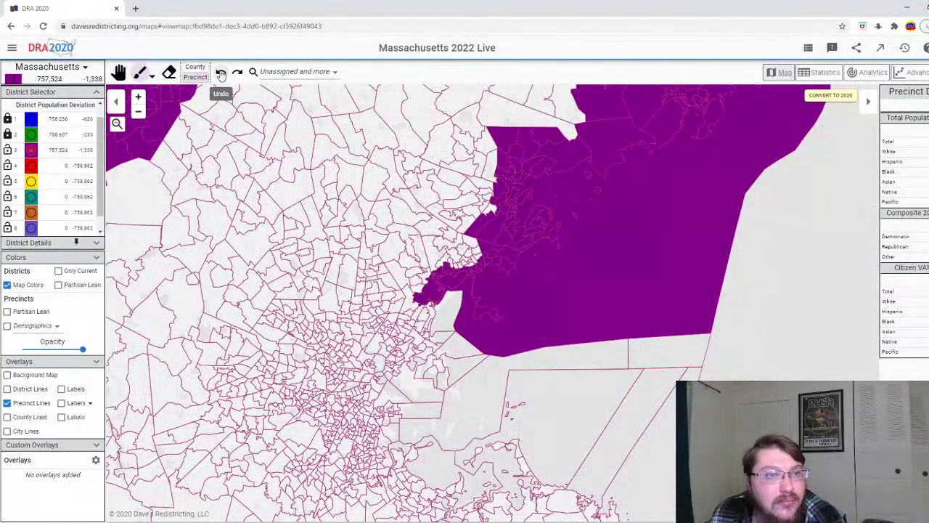
{"action": "left_click", "coordinate": [221, 73]}
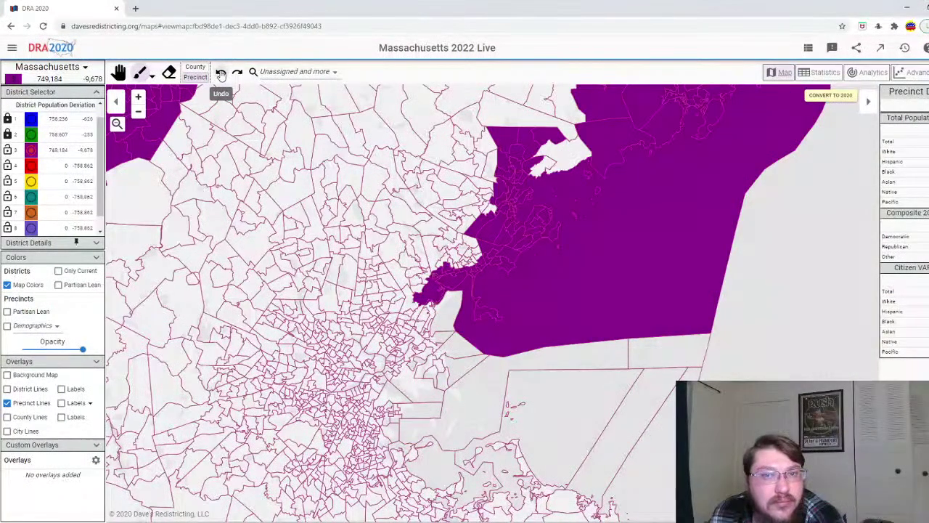
{"action": "left_click", "coordinate": [220, 73]}
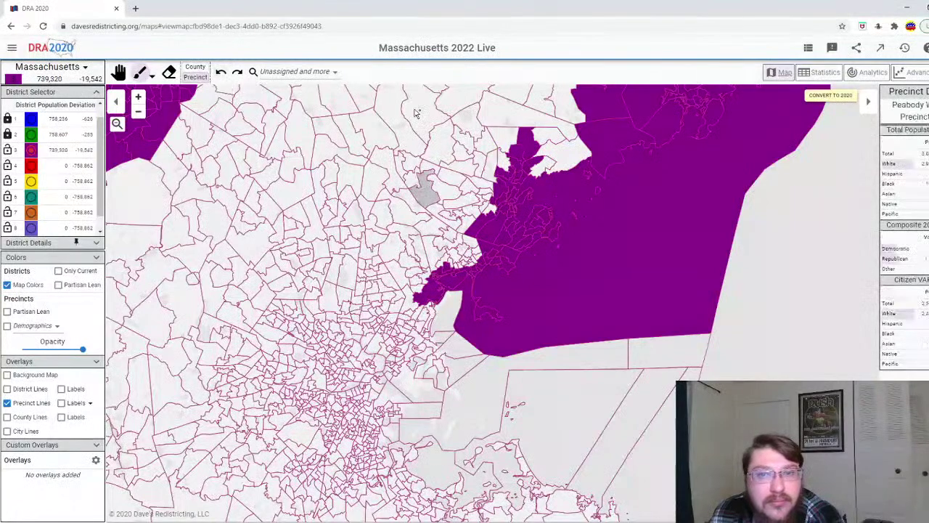
- Add the unassigned Beverly precincts along the coast and eastern Lynn precincts to District 3
{"action": "scroll", "coordinate": [543, 187], "scroll_direction": "up", "scroll_amount": 2}
{"action": "left_click", "coordinate": [545, 190]}
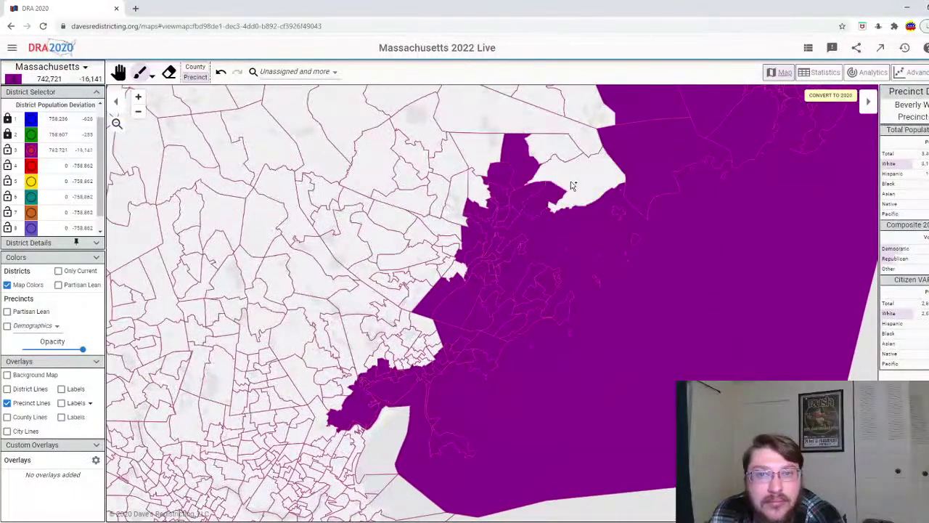
{"action": "left_click", "coordinate": [567, 190]}
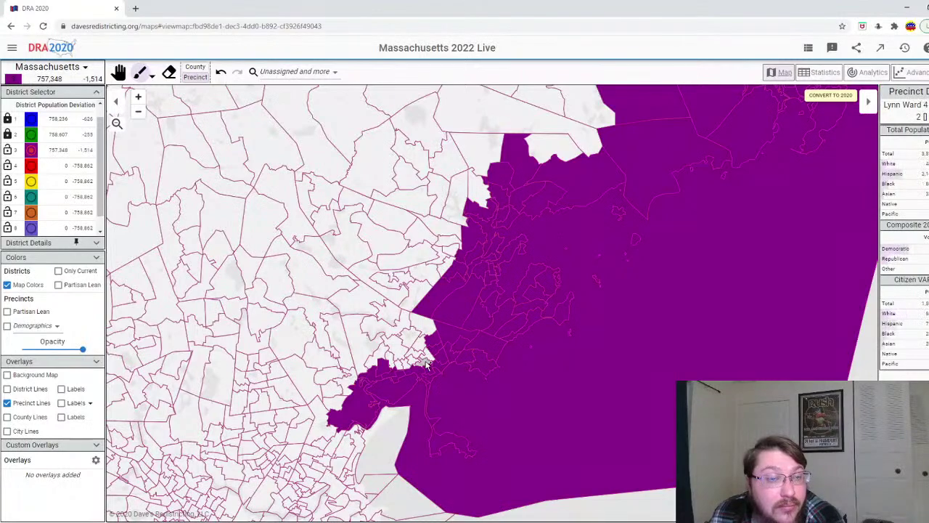
- Try adding one Lynn precinct, then Lynn Ward 5 Precinct 2, to District 3, undoing each
{"action": "scroll", "coordinate": [395, 311], "scroll_direction": "up", "scroll_amount": 1}
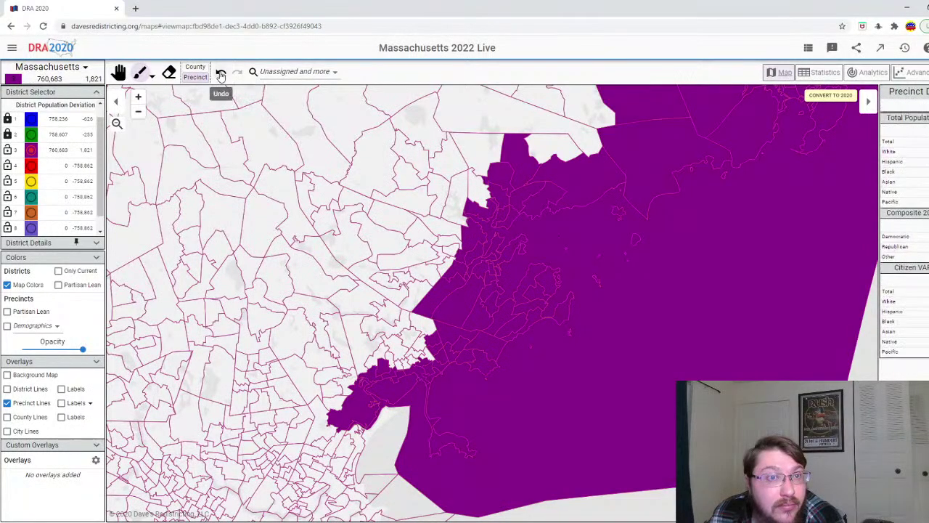
{"action": "left_click", "coordinate": [221, 71]}
{"action": "scroll", "coordinate": [414, 375], "scroll_direction": "up", "scroll_amount": 3}
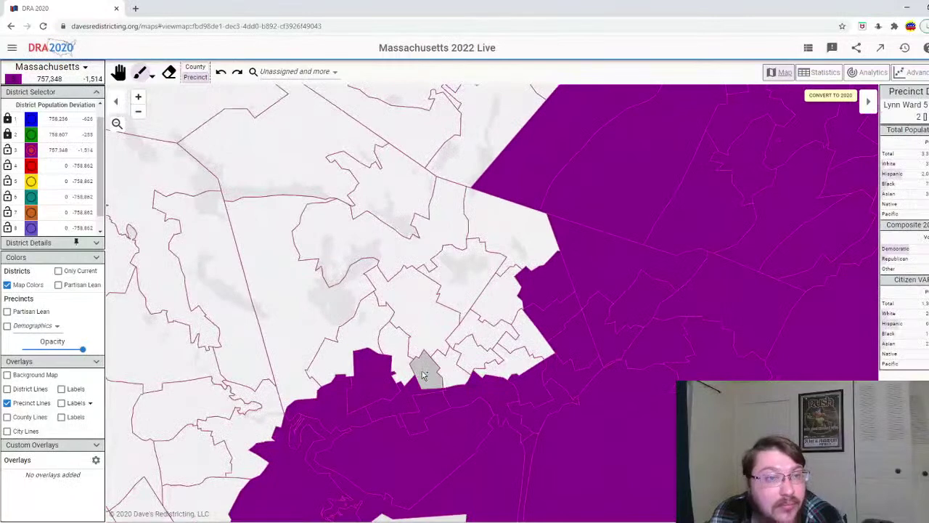
{"action": "left_click", "coordinate": [425, 370]}
{"action": "left_click", "coordinate": [222, 72]}
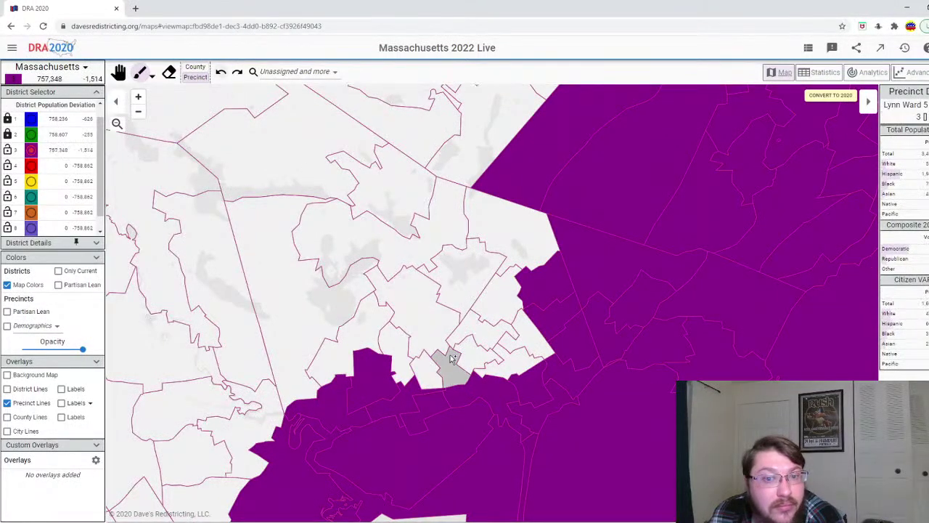
- Try adding Lynn Ward 5 Precinct 3 to District 3, then undo it and the preceding eastern Lynn assignment
{"action": "left_click", "coordinate": [448, 369]}
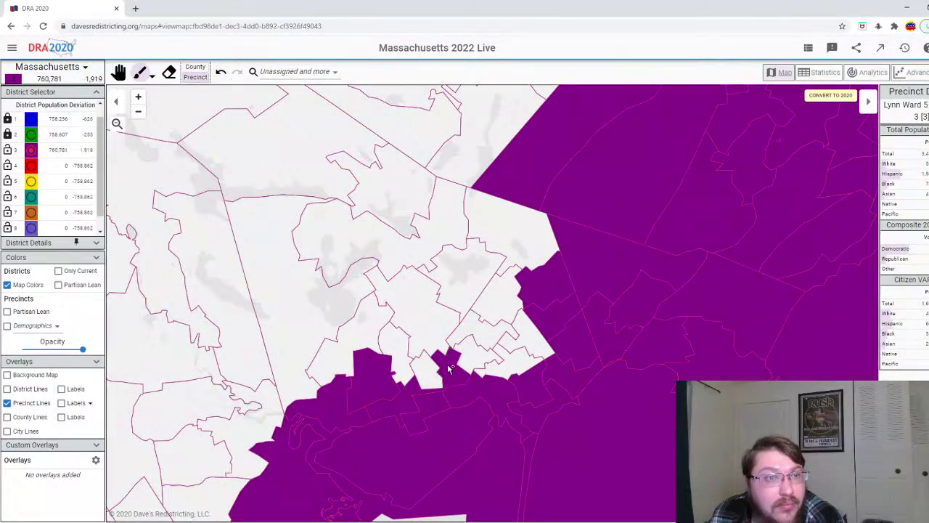
{"action": "left_click", "coordinate": [221, 71]}
{"action": "left_click", "coordinate": [221, 71]}
- Try adding Lynn Ward 5 Precincts 2 and 3 together to District 3, then undo both assignments
{"action": "left_click_drag", "start_coordinate": [508, 363], "coordinate": [416, 364]}
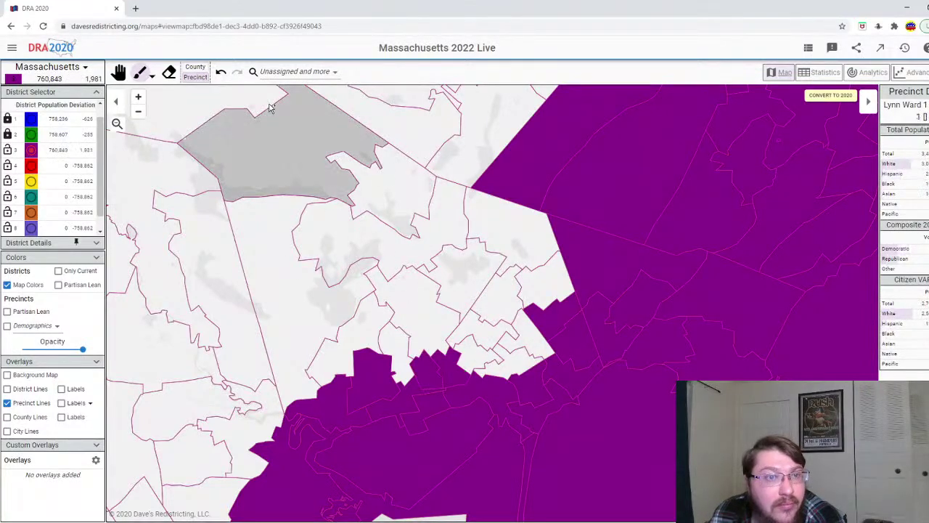
{"action": "left_click", "coordinate": [221, 71]}
{"action": "left_click", "coordinate": [221, 71]}
{"action": "left_click", "coordinate": [221, 71]}
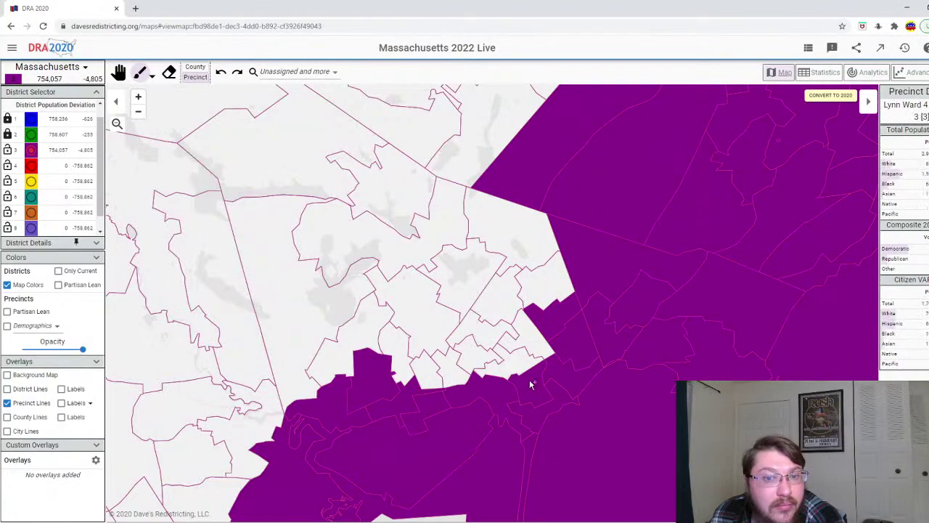
- Add two neighbouring precincts in the Acton area to District 3, then lock it and make District 4 active
{"action": "scroll", "coordinate": [532, 385], "scroll_direction": "down", "scroll_amount": 4}
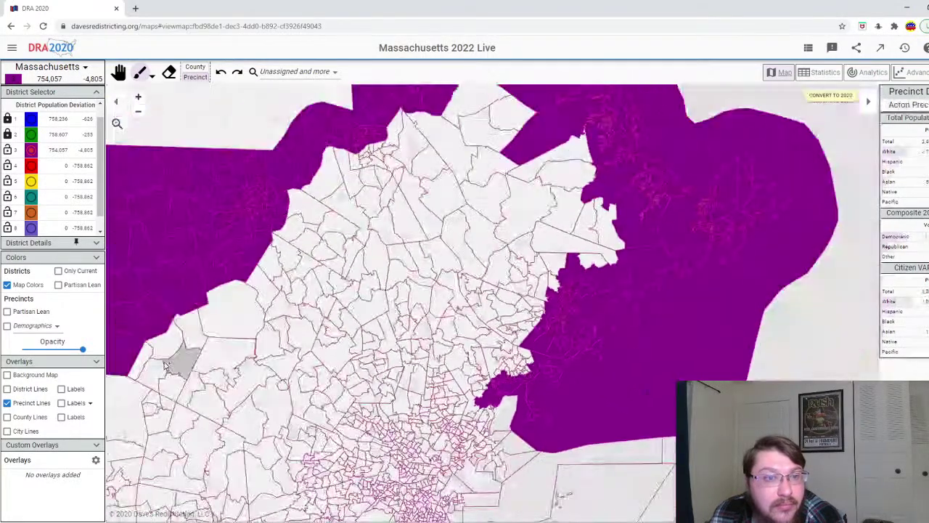
{"action": "left_click", "coordinate": [148, 356]}
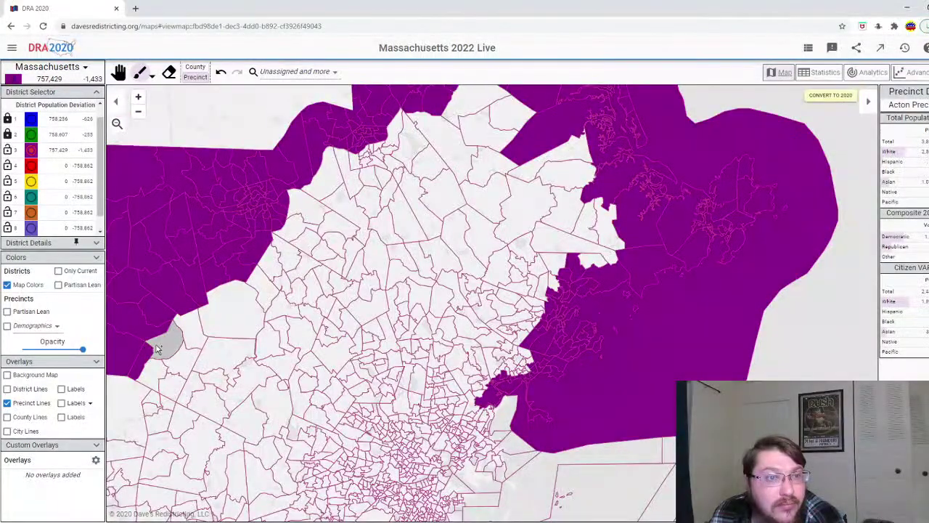
{"action": "left_click", "coordinate": [604, 266]}
{"action": "left_click", "coordinate": [221, 72]}
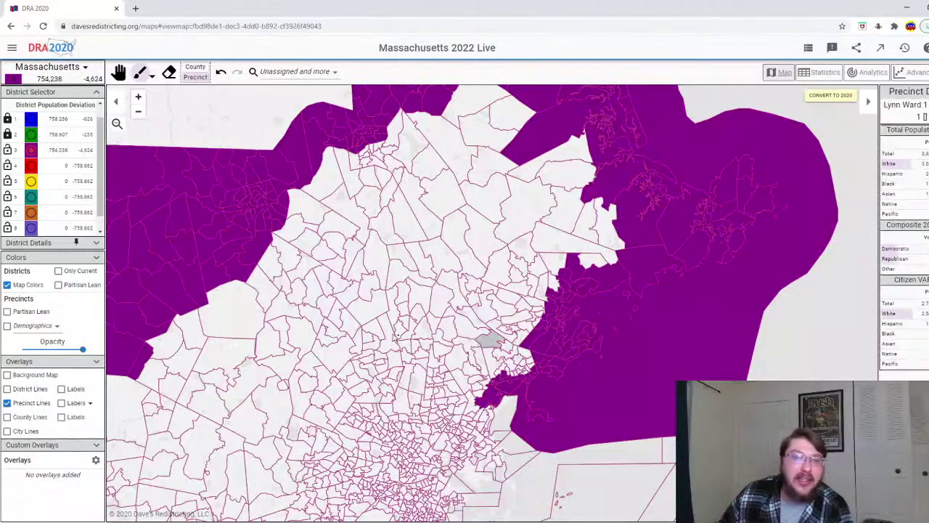
{"action": "left_click", "coordinate": [166, 351]}
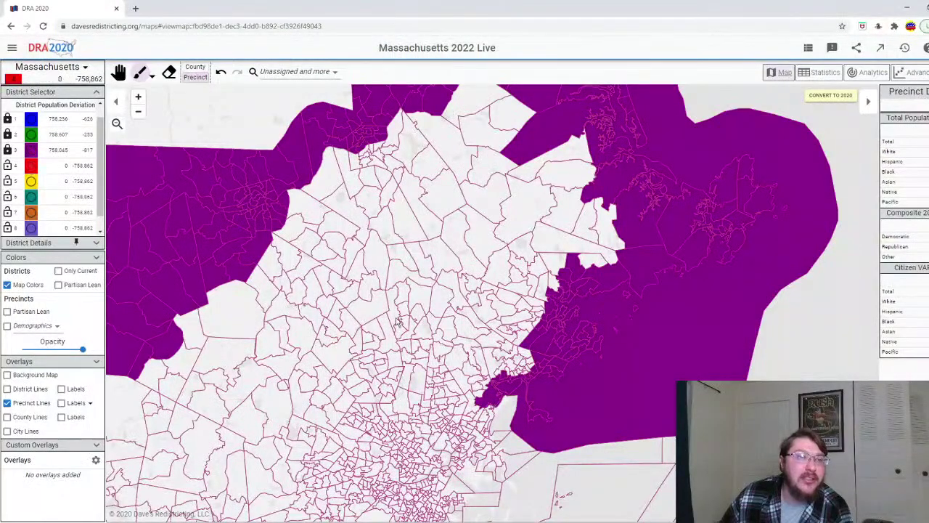
- Show the county lines to compare them with the remaining unassigned area, then hide them again
{"action": "scroll", "coordinate": [384, 320], "scroll_direction": "down", "scroll_amount": 2}
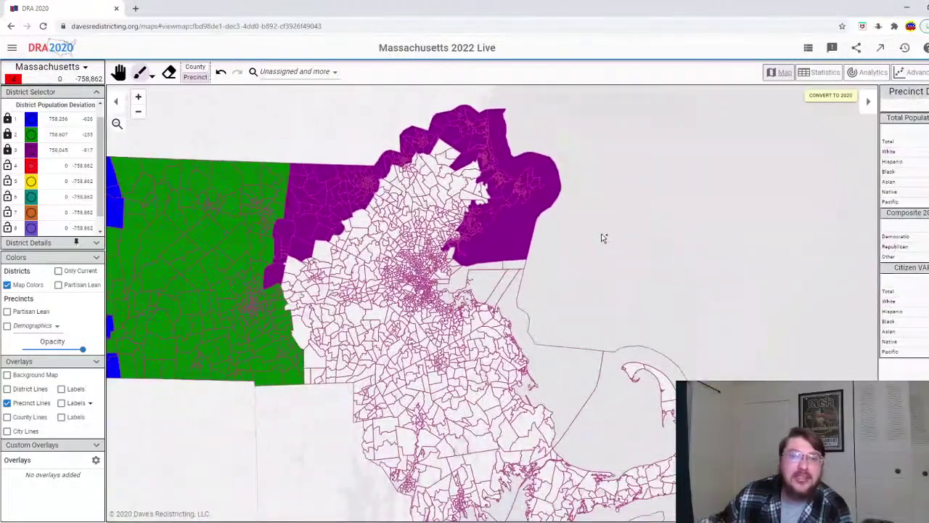
{"action": "scroll", "coordinate": [466, 177], "scroll_direction": "up", "scroll_amount": 2}
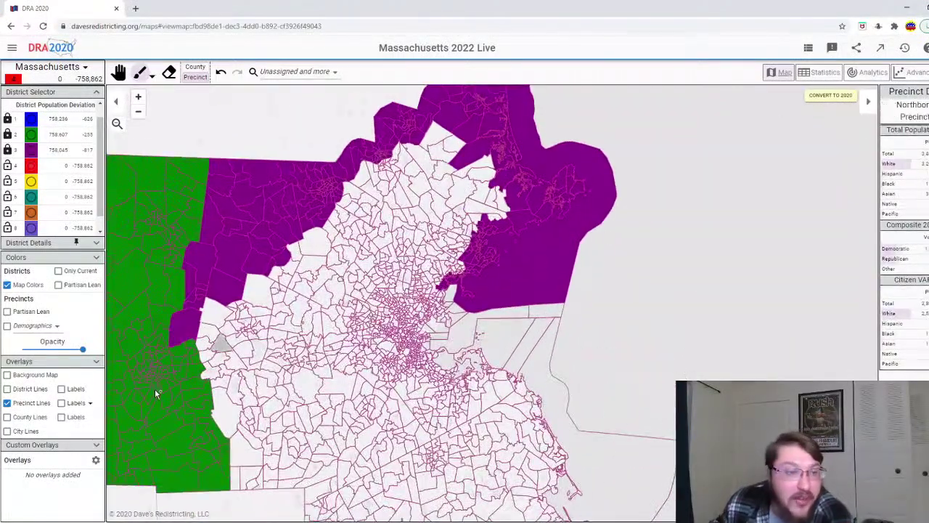
{"action": "left_click", "coordinate": [24, 418]}
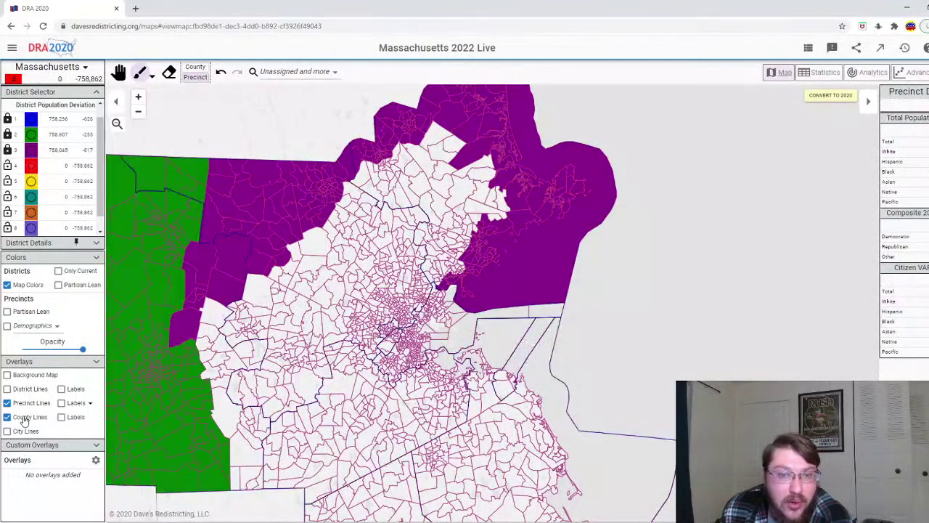
{"action": "left_click", "coordinate": [30, 416]}
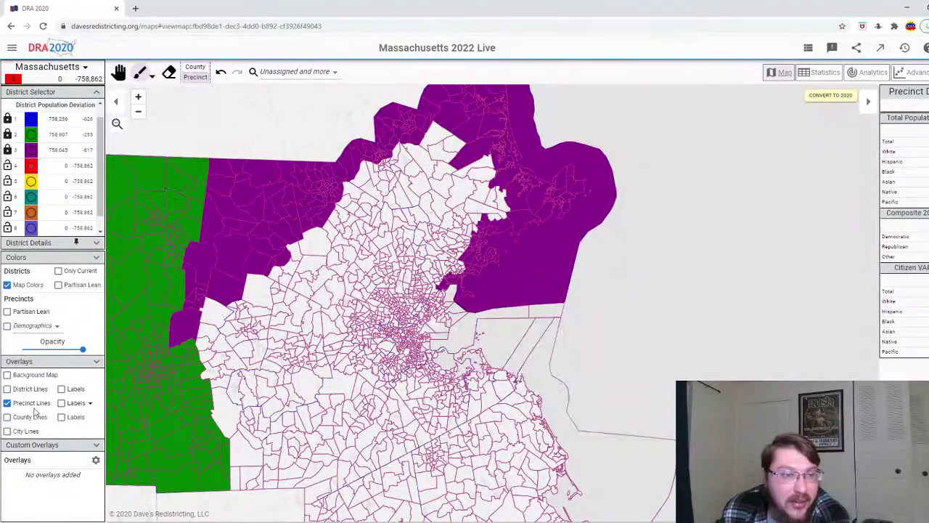
- Show the city lines over the unassigned area, then hide them again
{"action": "left_click", "coordinate": [8, 431]}
{"action": "left_click", "coordinate": [37, 434]}
{"action": "left_click_drag", "start_coordinate": [328, 135], "coordinate": [371, 140]}
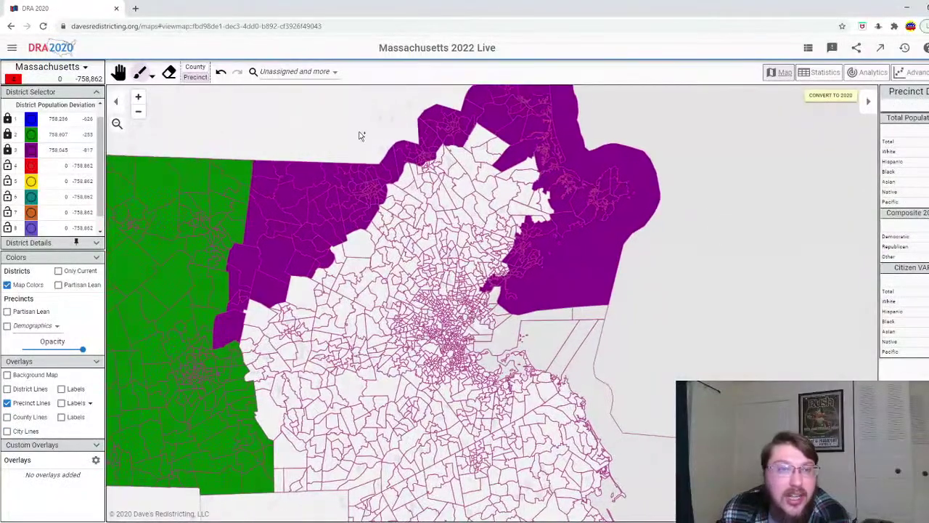
{"action": "scroll", "coordinate": [480, 143], "scroll_direction": "up", "scroll_amount": 2}
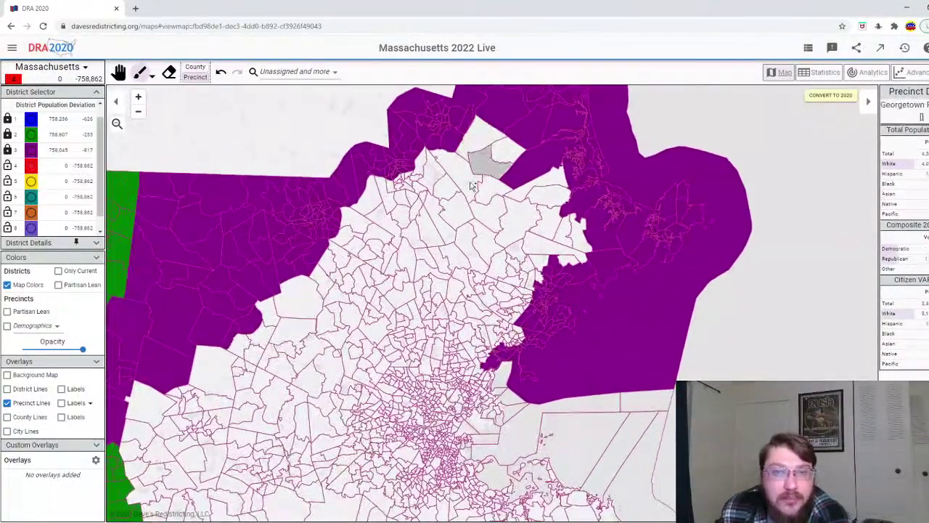
- With the largest brush, paint District 4 over the unassigned northeastern interior, from the Andover and Boxford area south to Bedford
{"action": "left_click", "coordinate": [153, 77]}
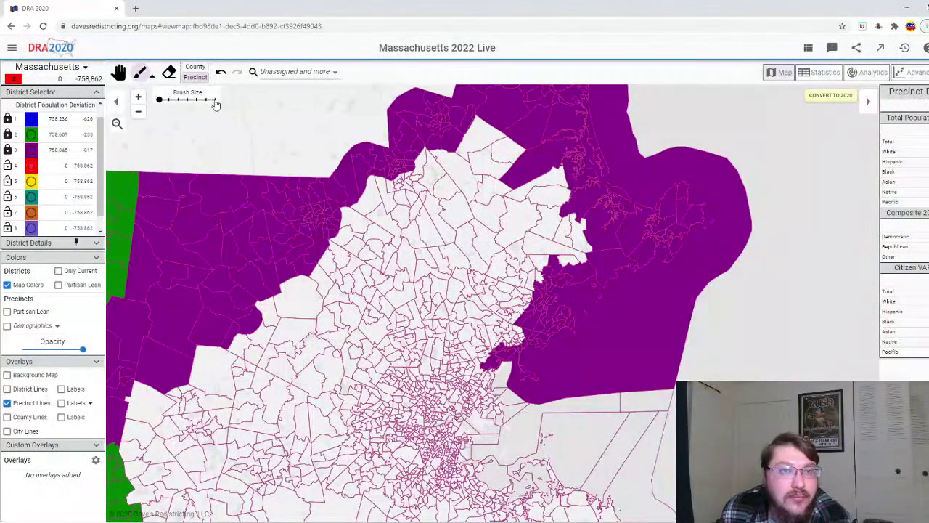
{"action": "mouse_move", "coordinate": [395, 218]}
{"action": "left_mouse_down"}
{"action": "mouse_move", "coordinate": [388, 224]}
{"action": "mouse_move", "coordinate": [409, 249]}
{"action": "left_mouse_up"}
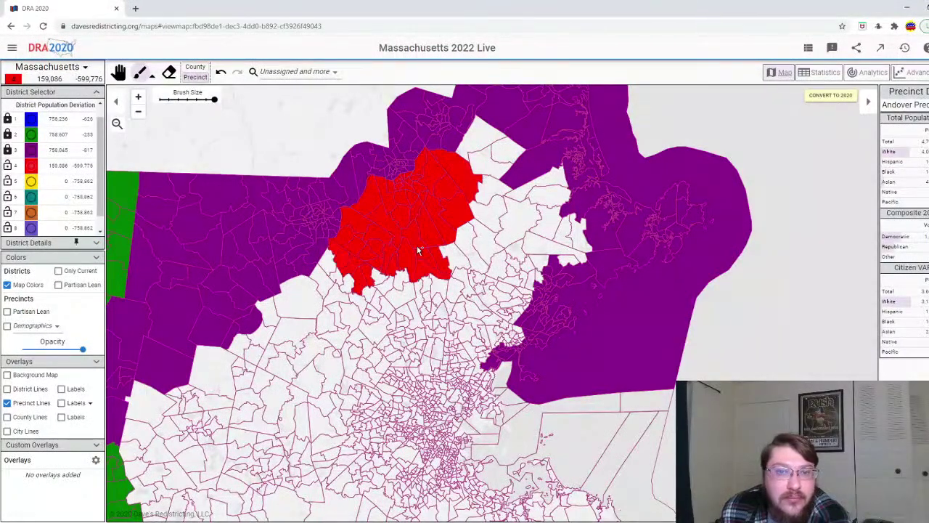
{"action": "mouse_move", "coordinate": [514, 248]}
{"action": "left_mouse_down"}
{"action": "mouse_move", "coordinate": [569, 243]}
{"action": "mouse_move", "coordinate": [569, 228]}
{"action": "mouse_move", "coordinate": [488, 161]}
{"action": "left_mouse_up"}
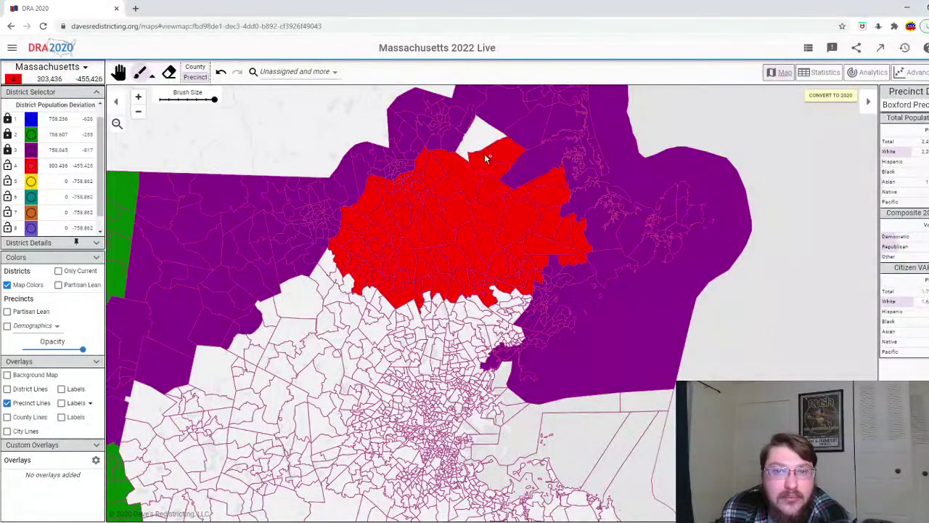
{"action": "left_click_drag", "start_coordinate": [501, 309], "coordinate": [506, 330]}
{"action": "mouse_move", "coordinate": [436, 318]}
{"action": "left_mouse_down"}
{"action": "mouse_move", "coordinate": [367, 316]}
{"action": "mouse_move", "coordinate": [324, 299]}
{"action": "left_mouse_up"}
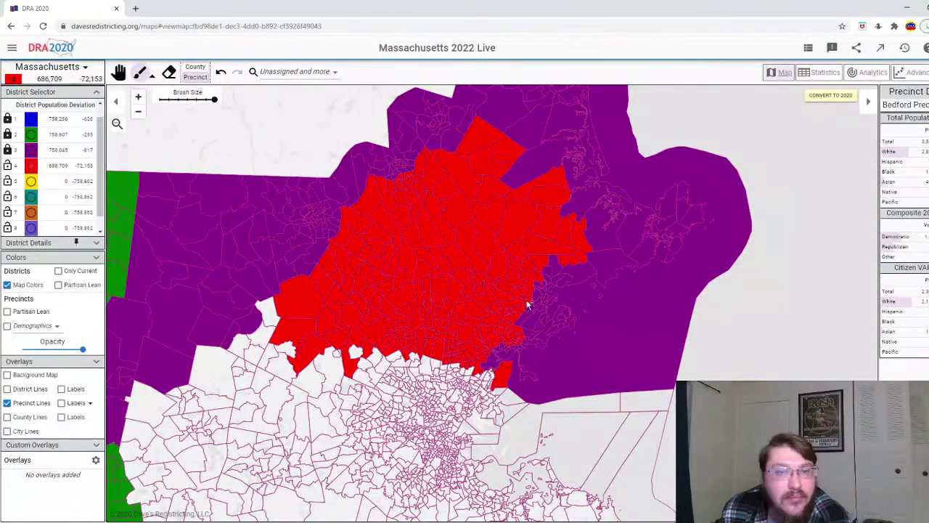
- With the smallest brush, add the unassigned precincts around Concord along the district's southwestern edge to District 4
{"action": "scroll", "coordinate": [784, 282], "scroll_direction": "up", "scroll_amount": 2}
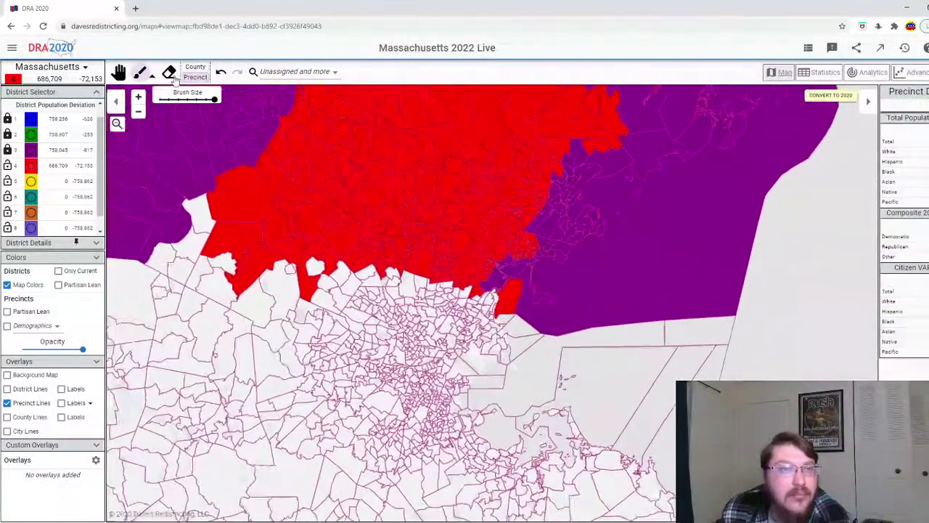
{"action": "left_click", "coordinate": [159, 100]}
{"action": "mouse_move", "coordinate": [189, 194]}
{"action": "left_mouse_down"}
{"action": "mouse_move", "coordinate": [190, 228]}
{"action": "mouse_move", "coordinate": [167, 262]}
{"action": "mouse_move", "coordinate": [198, 270]}
{"action": "left_mouse_up"}
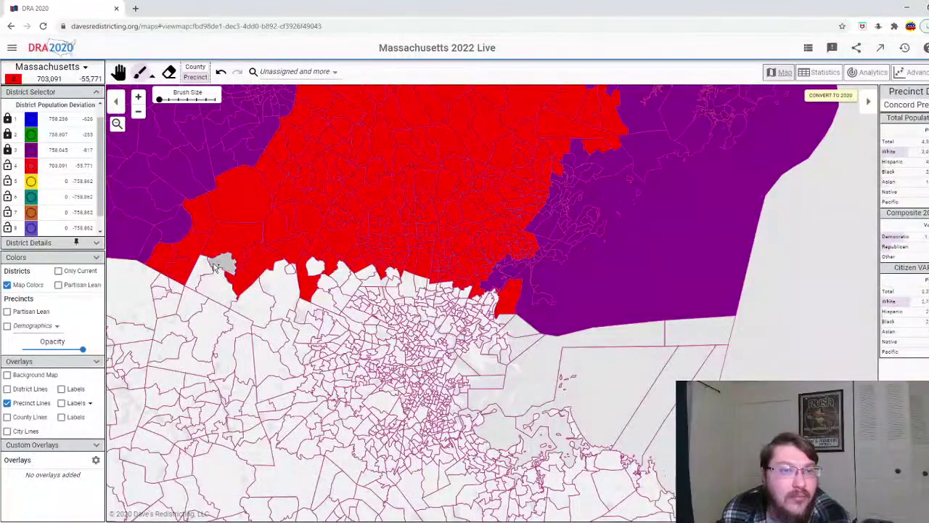
{"action": "mouse_move", "coordinate": [232, 297]}
{"action": "left_mouse_down"}
{"action": "mouse_move", "coordinate": [267, 284]}
{"action": "mouse_move", "coordinate": [286, 297]}
{"action": "left_mouse_up"}
- Add the unassigned Revere precincts beside the coastal piece to District 4 to join it to the rest of the district
{"action": "scroll", "coordinate": [527, 287], "scroll_direction": "up", "scroll_amount": 5}
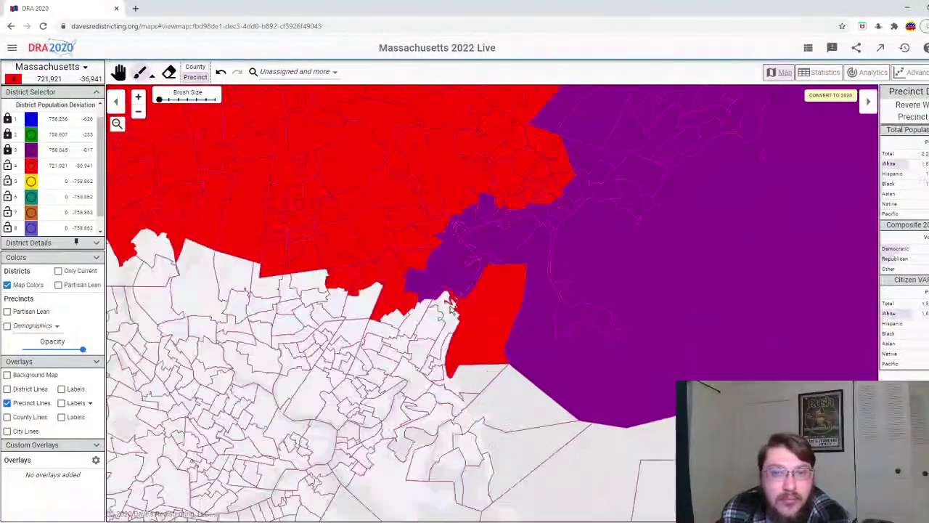
{"action": "left_click", "coordinate": [349, 330]}
{"action": "left_click", "coordinate": [349, 332]}
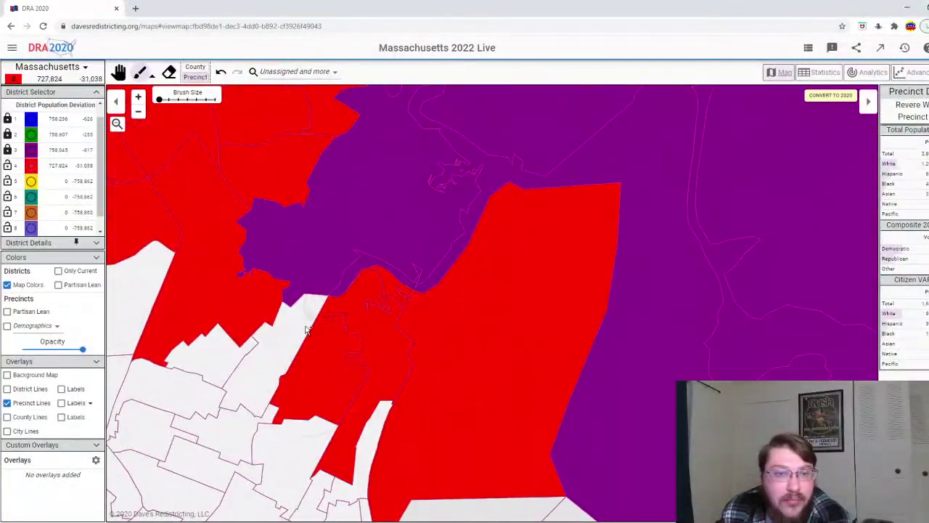
{"action": "left_click", "coordinate": [318, 326]}
{"action": "left_click", "coordinate": [235, 360]}
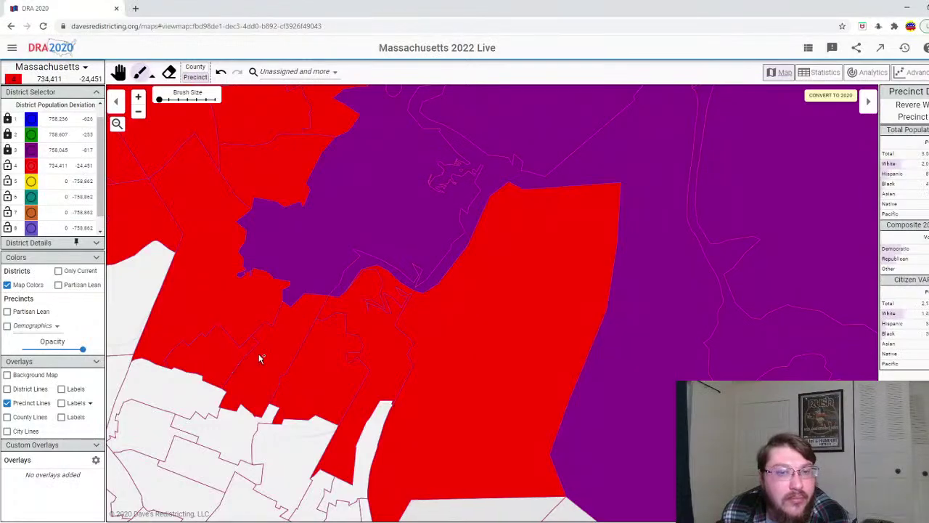
- Fill the pocket near Concord and add precincts along the southern edge to District 4, then lock it and make District 5 active
{"action": "scroll", "coordinate": [259, 356], "scroll_direction": "down", "scroll_amount": 5}
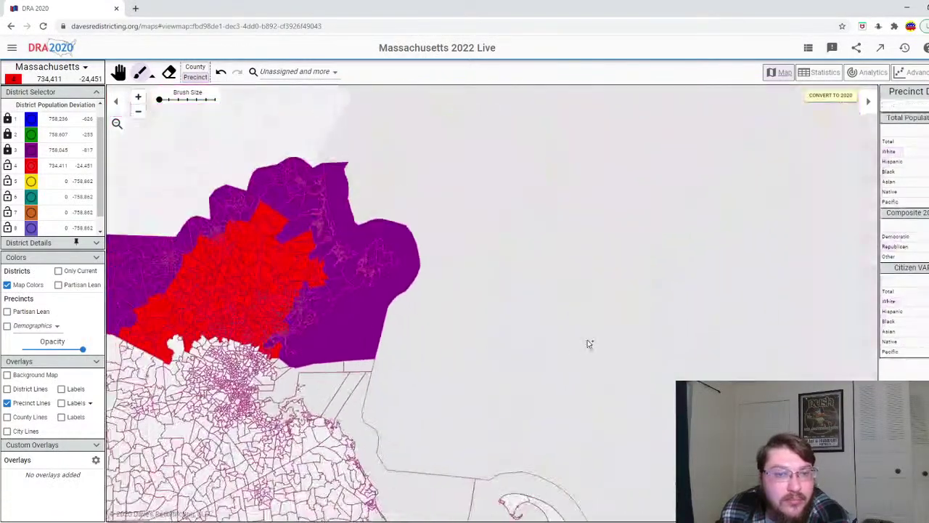
{"action": "scroll", "coordinate": [269, 305], "scroll_direction": "up", "scroll_amount": 5}
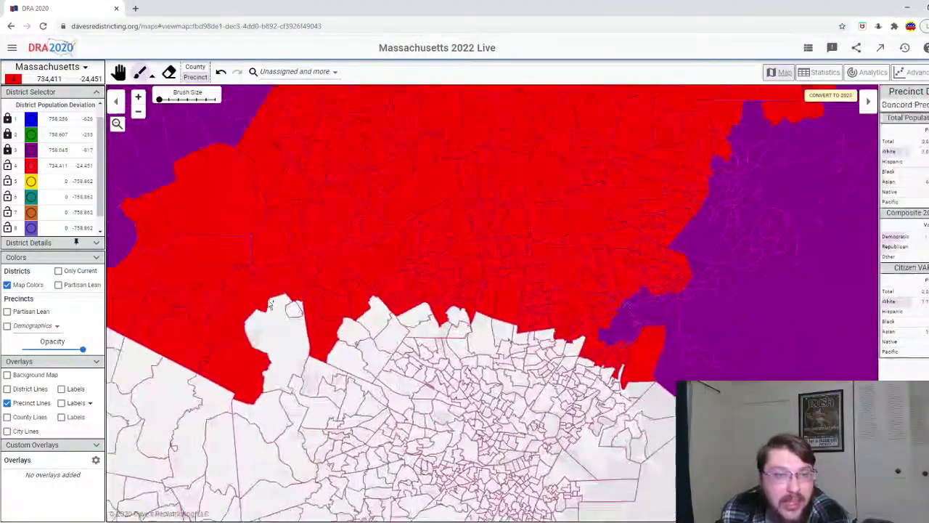
{"action": "scroll", "coordinate": [269, 305], "scroll_direction": "up", "scroll_amount": 1}
{"action": "left_click", "coordinate": [301, 317]}
{"action": "left_click", "coordinate": [280, 348]}
{"action": "left_click", "coordinate": [481, 323]}
{"action": "left_click", "coordinate": [684, 373]}
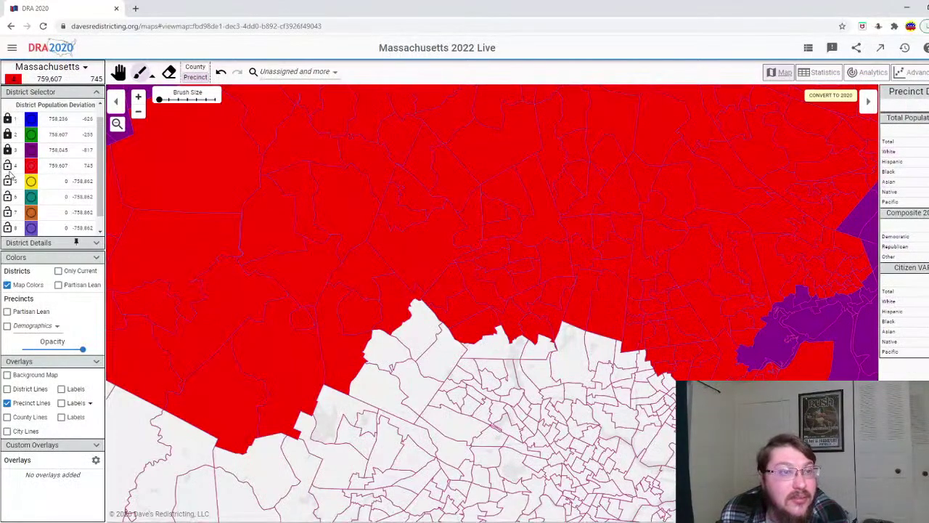
{"action": "left_click", "coordinate": [30, 181]}
- With the largest brush, paint District 5 over the unassigned area east of District 2, down to the state's southern border
{"action": "scroll", "coordinate": [307, 307], "scroll_direction": "down", "scroll_amount": 5}
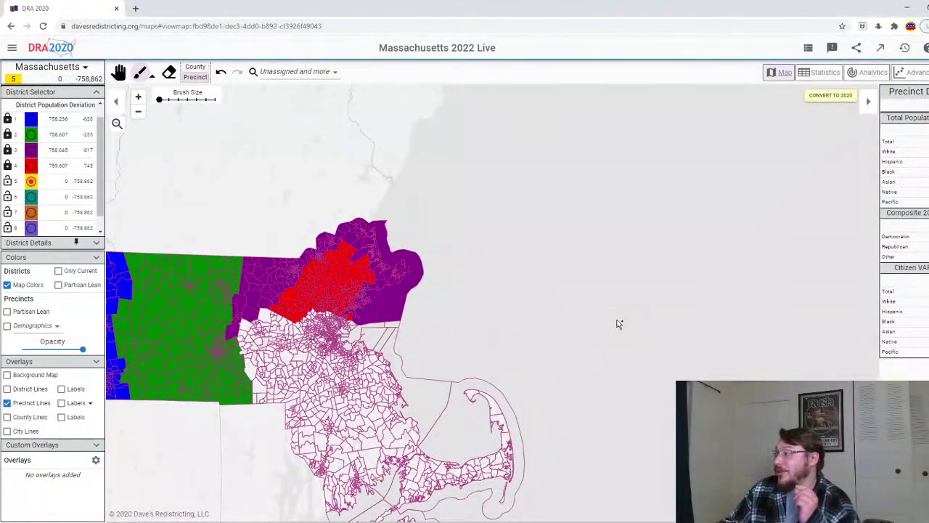
{"action": "scroll", "coordinate": [521, 315], "scroll_direction": "up", "scroll_amount": 5}
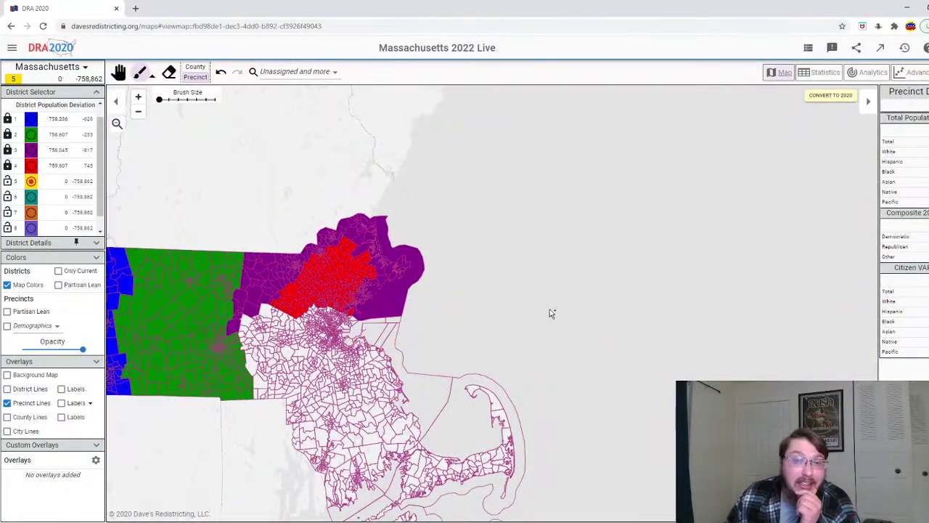
{"action": "scroll", "coordinate": [406, 363], "scroll_direction": "up", "scroll_amount": 1}
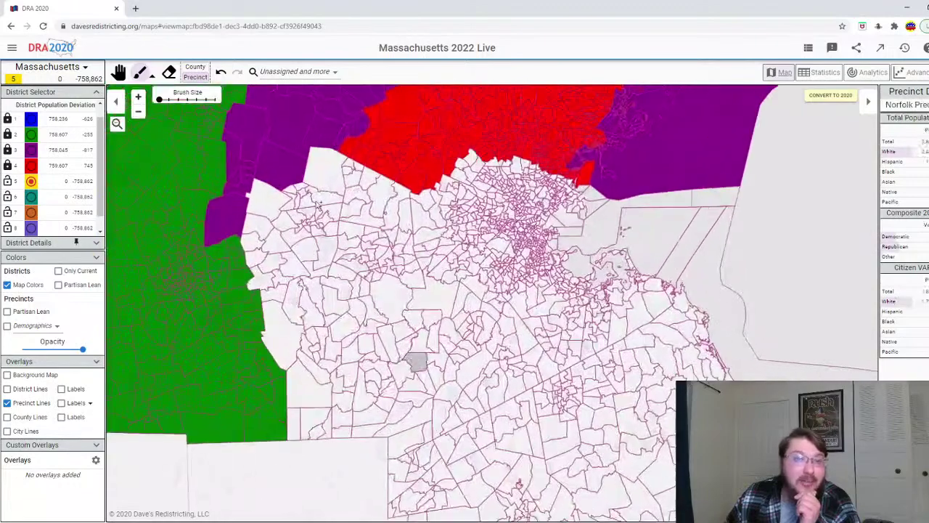
{"action": "left_click", "coordinate": [216, 102]}
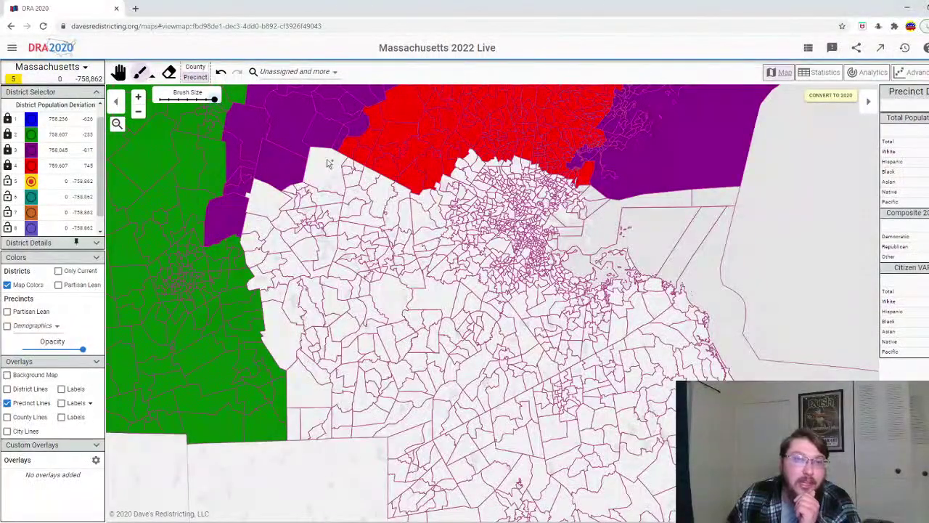
{"action": "mouse_move", "coordinate": [328, 187]}
{"action": "left_mouse_down"}
{"action": "mouse_move", "coordinate": [319, 240]}
{"action": "mouse_move", "coordinate": [290, 290]}
{"action": "mouse_move", "coordinate": [317, 410]}
{"action": "mouse_move", "coordinate": [417, 457]}
{"action": "mouse_move", "coordinate": [435, 378]}
{"action": "mouse_move", "coordinate": [384, 311]}
{"action": "mouse_move", "coordinate": [396, 251]}
{"action": "mouse_move", "coordinate": [372, 236]}
{"action": "left_mouse_up"}
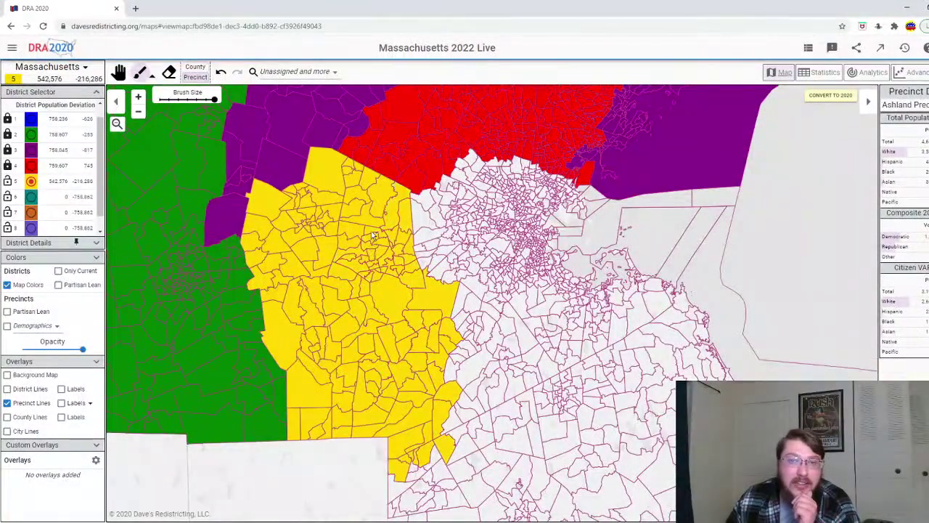
- Extend District 5 southeast through the Attleboro area and northeast toward Sharon and Norwood with the large brush
{"action": "scroll", "coordinate": [331, 469], "scroll_direction": "down", "scroll_amount": 2}
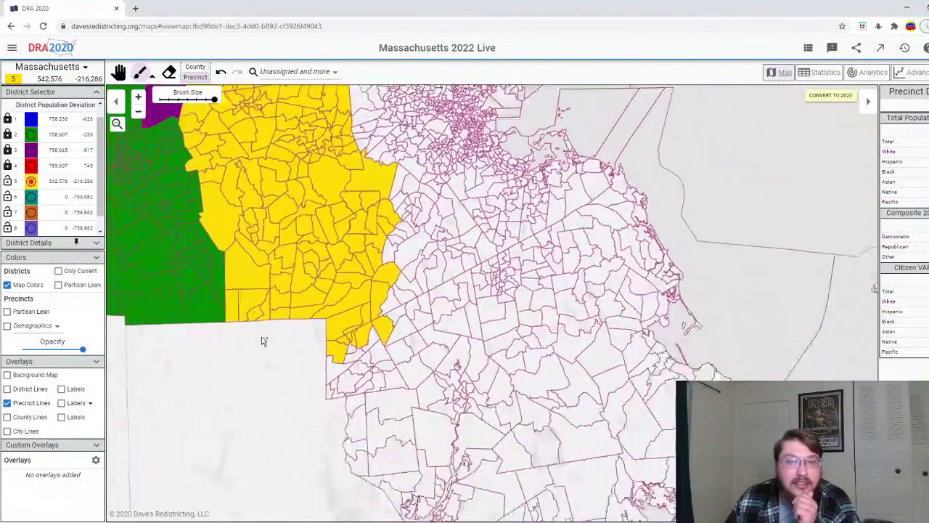
{"action": "scroll", "coordinate": [247, 435], "scroll_direction": "up", "scroll_amount": 2}
{"action": "mouse_move", "coordinate": [247, 437]}
{"action": "left_mouse_down"}
{"action": "mouse_move", "coordinate": [246, 398]}
{"action": "mouse_move", "coordinate": [222, 380]}
{"action": "left_mouse_up"}
{"action": "mouse_move", "coordinate": [279, 359]}
{"action": "left_mouse_down"}
{"action": "mouse_move", "coordinate": [294, 371]}
{"action": "mouse_move", "coordinate": [305, 414]}
{"action": "mouse_move", "coordinate": [288, 394]}
{"action": "mouse_move", "coordinate": [323, 443]}
{"action": "mouse_move", "coordinate": [363, 429]}
{"action": "mouse_move", "coordinate": [347, 356]}
{"action": "left_mouse_up"}
{"action": "left_click_drag", "start_coordinate": [330, 301], "coordinate": [336, 309]}
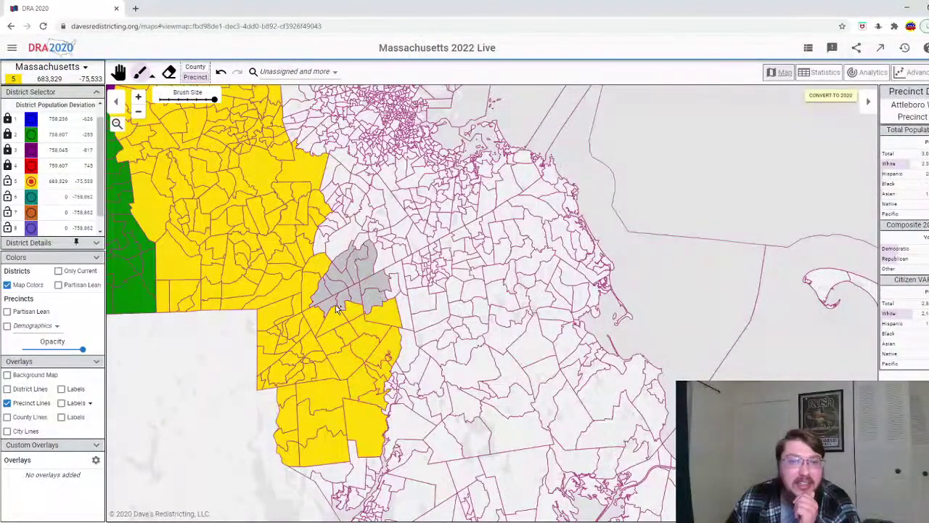
{"action": "left_click", "coordinate": [328, 250]}
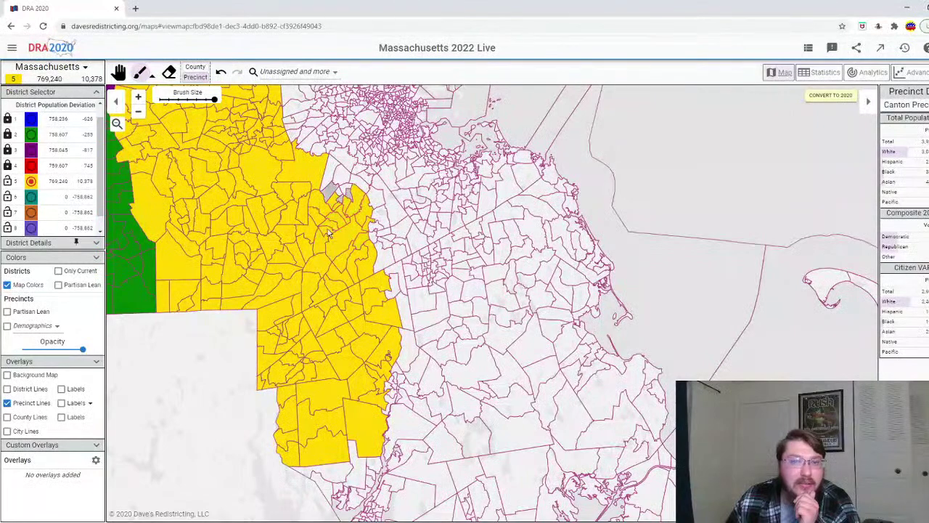
- Try extending District 5 further into the Canton area, then undo the last two brush additions
{"action": "left_click", "coordinate": [329, 232]}
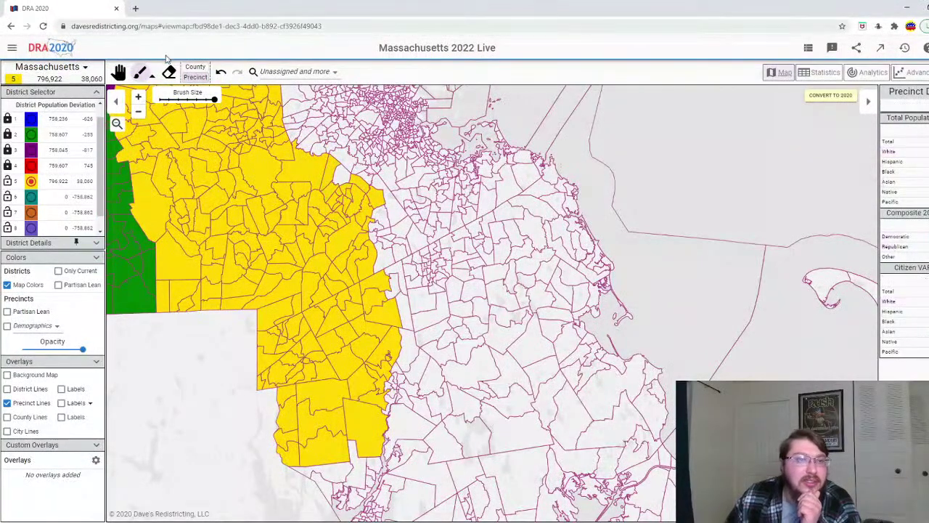
{"action": "left_click", "coordinate": [222, 74]}
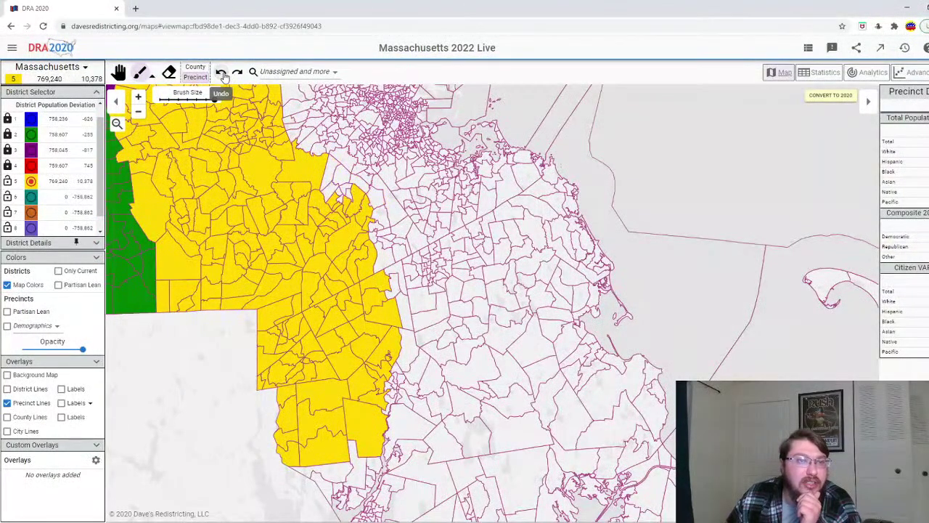
{"action": "left_click", "coordinate": [222, 74]}
- With the smallest brush, add individual precincts toward Norwood to District 5, undoing the last one
{"action": "left_click_drag", "start_coordinate": [215, 100], "coordinate": [160, 100]}
{"action": "scroll", "coordinate": [358, 202], "scroll_direction": "up", "scroll_amount": 2}
{"action": "mouse_move", "coordinate": [308, 263]}
{"action": "left_mouse_down"}
{"action": "mouse_move", "coordinate": [332, 230]}
{"action": "mouse_move", "coordinate": [333, 251]}
{"action": "mouse_move", "coordinate": [361, 256]}
{"action": "mouse_move", "coordinate": [342, 207]}
{"action": "left_mouse_up"}
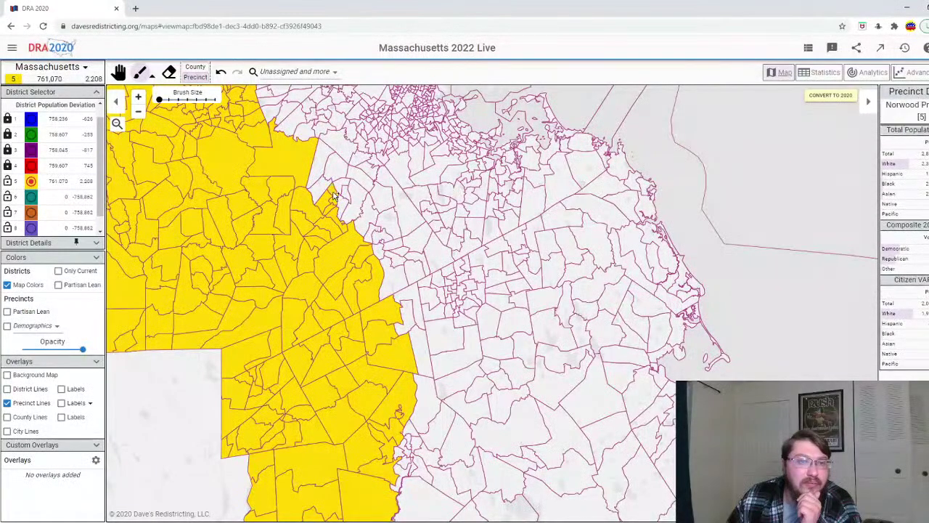
{"action": "left_click", "coordinate": [221, 71]}
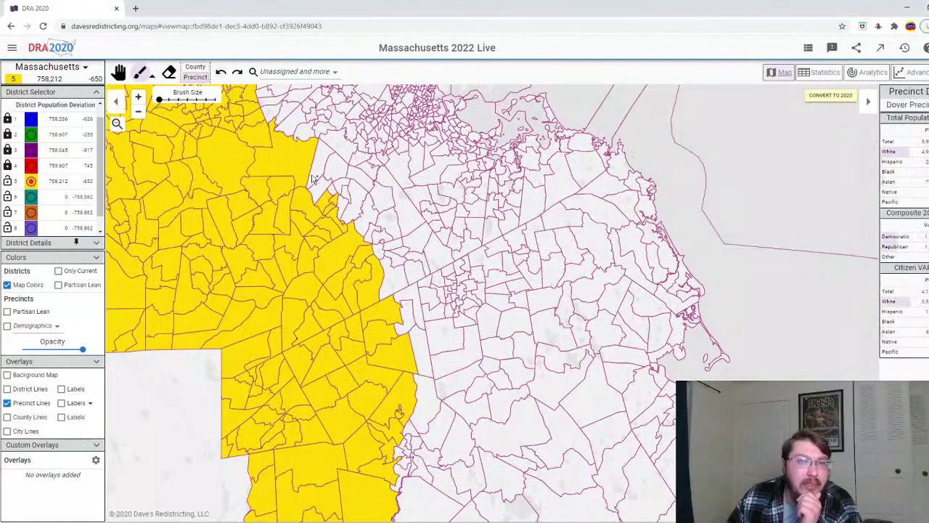
- Try adding a precinct near Norwood and then a Stoughton precinct to District 5, undoing each one
{"action": "left_click", "coordinate": [341, 204]}
{"action": "left_click", "coordinate": [221, 71]}
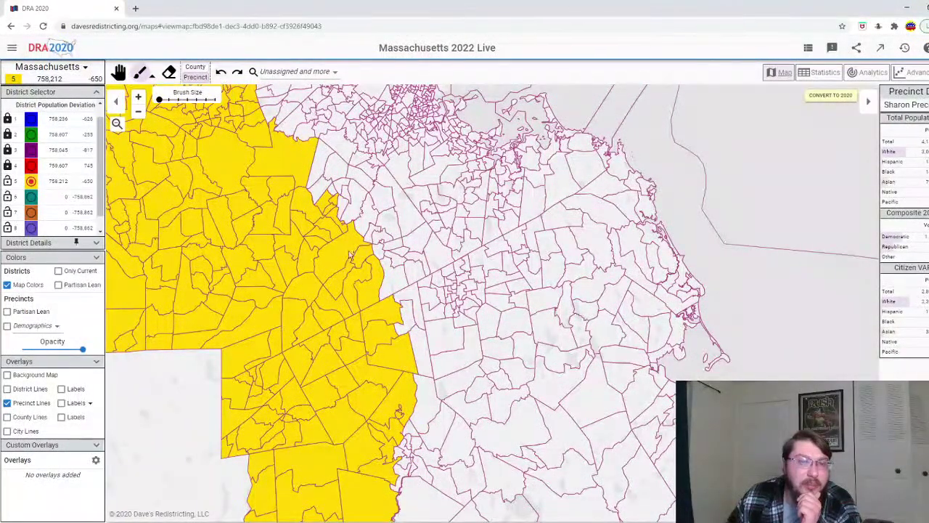
{"action": "left_click", "coordinate": [377, 252]}
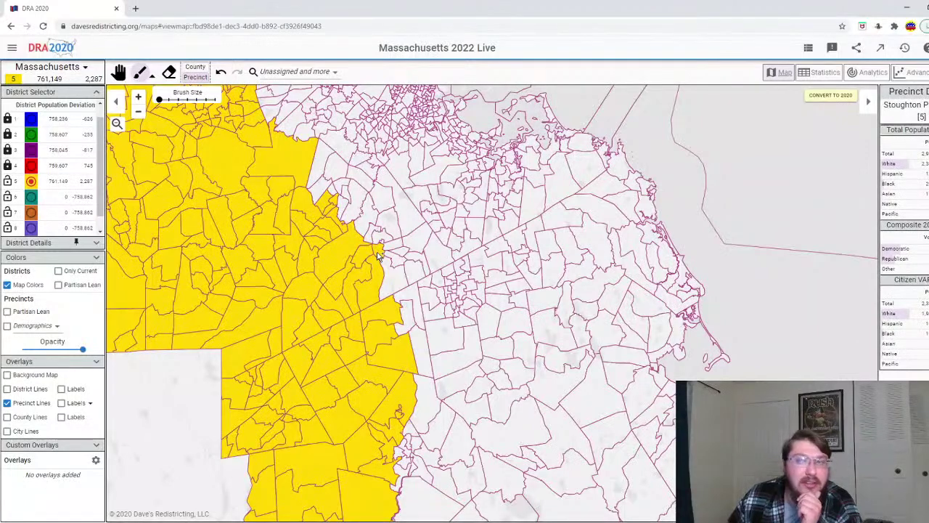
{"action": "left_click", "coordinate": [221, 72]}
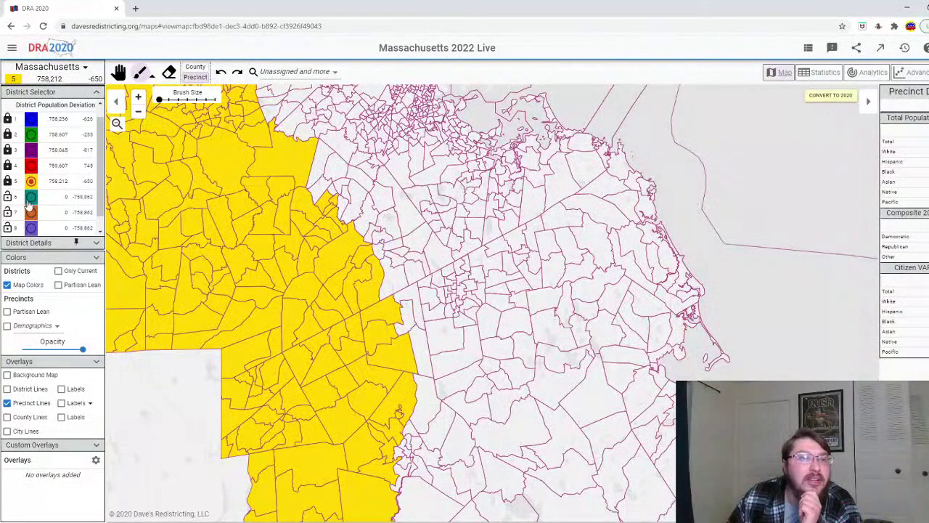
- Lock District 5 and assign Barnstable, Nantucket and Dukes counties plus the unassigned part of Bristol County to District 6
{"action": "scroll", "coordinate": [328, 324], "scroll_direction": "down", "scroll_amount": 5}
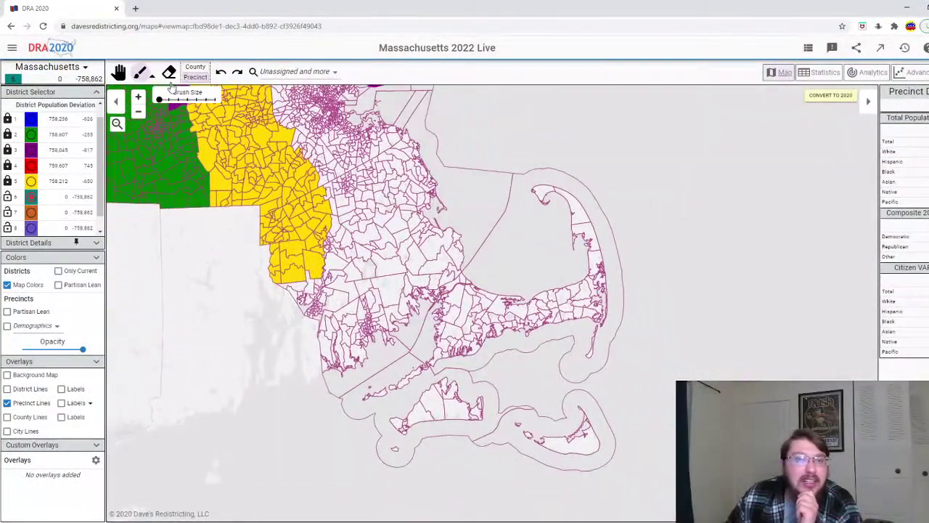
{"action": "left_click", "coordinate": [195, 67]}
{"action": "left_click", "coordinate": [496, 297]}
{"action": "left_click", "coordinate": [522, 416]}
{"action": "left_click", "coordinate": [436, 412]}
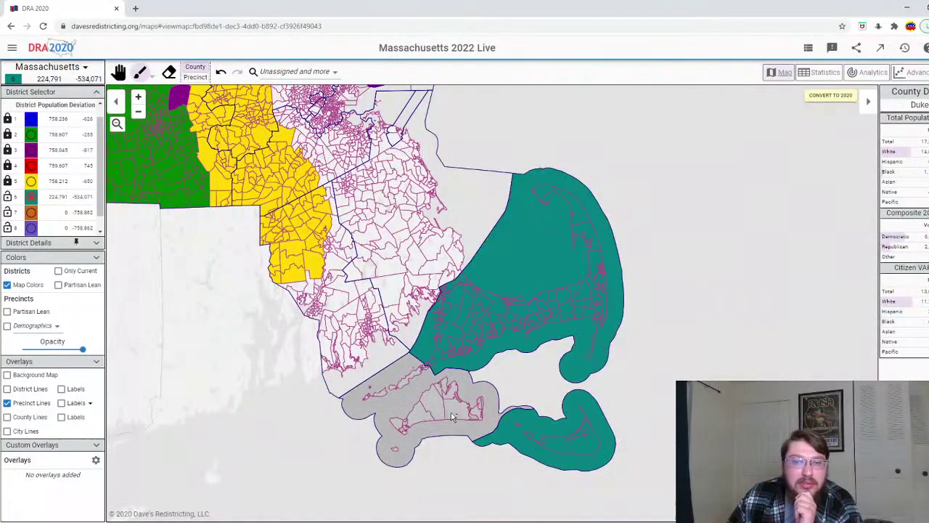
{"action": "left_click", "coordinate": [384, 358]}
- Try adding Plymouth County to District 6, undo it, and assign the unassigned part of Norfolk County instead
{"action": "left_click", "coordinate": [393, 331]}
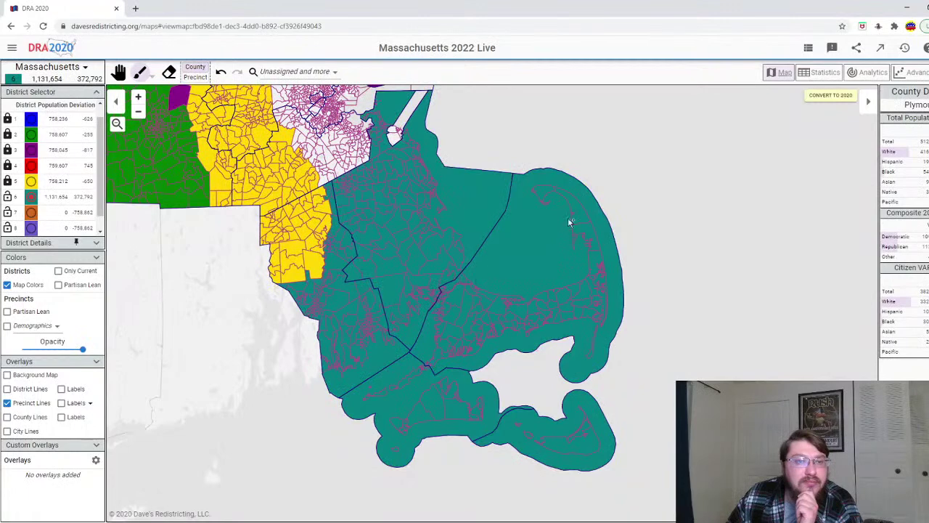
{"action": "left_click_drag", "start_coordinate": [682, 201], "coordinate": [674, 303]}
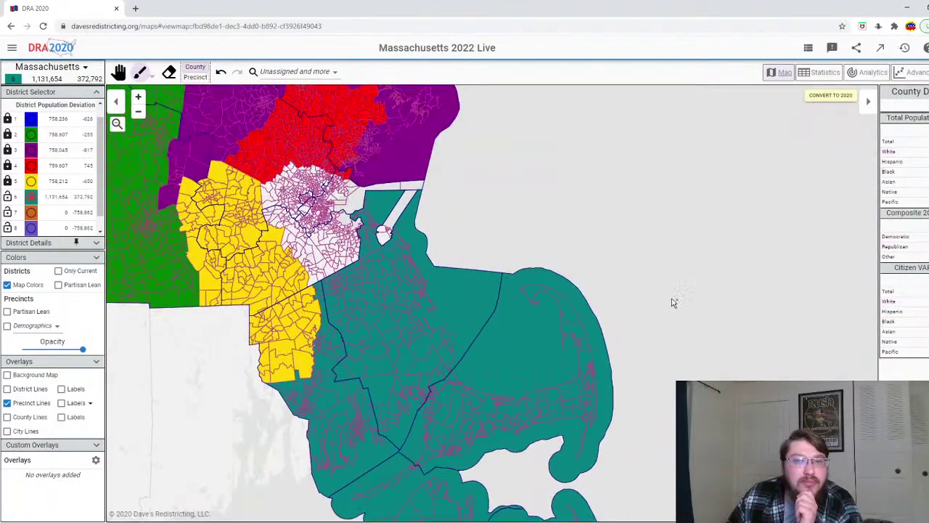
{"action": "left_click", "coordinate": [220, 71]}
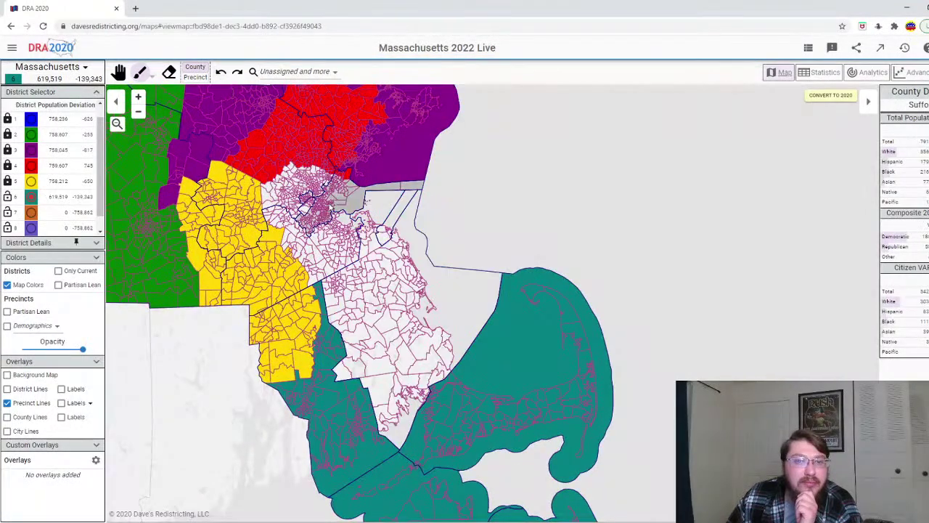
{"action": "left_click", "coordinate": [333, 216]}
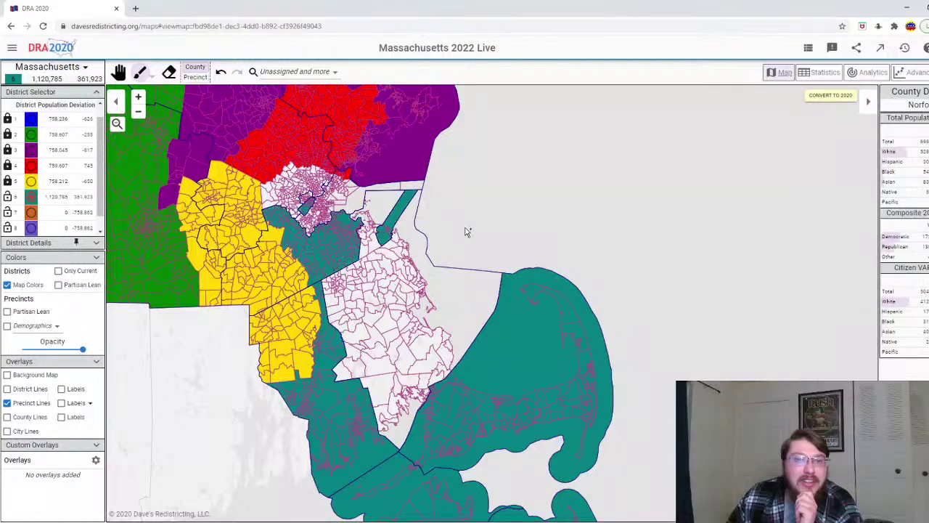
- Undo the Norfolk County assignment and add individual precincts around Wareham and Marion in southern Plymouth County to District 6
{"action": "left_click", "coordinate": [224, 73]}
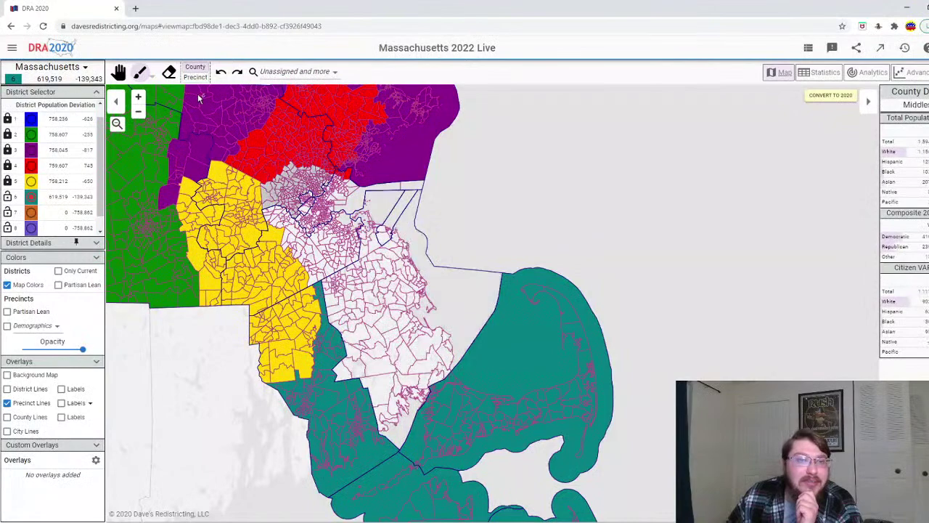
{"action": "scroll", "coordinate": [429, 383], "scroll_direction": "up", "scroll_amount": 2}
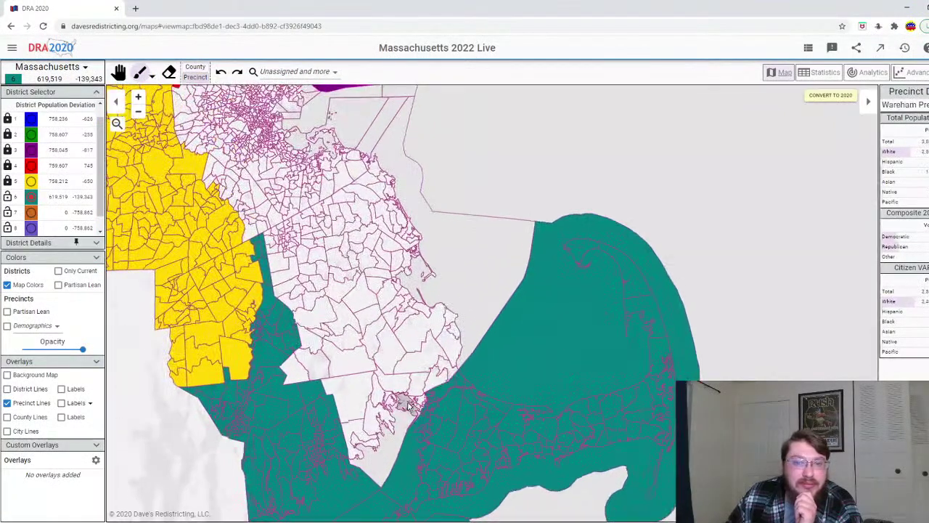
{"action": "left_click", "coordinate": [408, 395]}
{"action": "left_click", "coordinate": [352, 417]}
{"action": "left_click", "coordinate": [359, 439]}
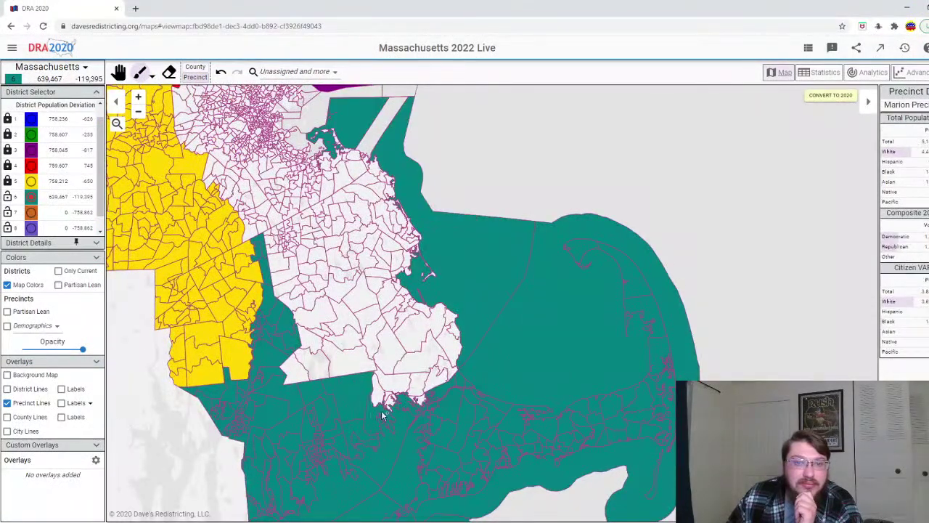
{"action": "left_click", "coordinate": [428, 383]}
{"action": "left_click", "coordinate": [425, 355]}
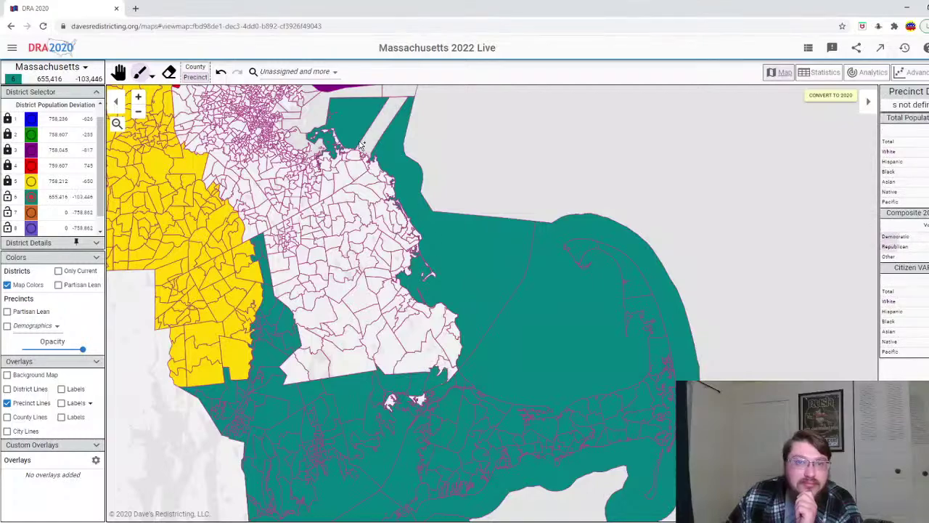
- Add the remaining precincts near Wareham and the coastal Plymouth precincts adjoining Cape Cod to District 6
{"action": "scroll", "coordinate": [553, 194], "scroll_direction": "up", "scroll_amount": 3}
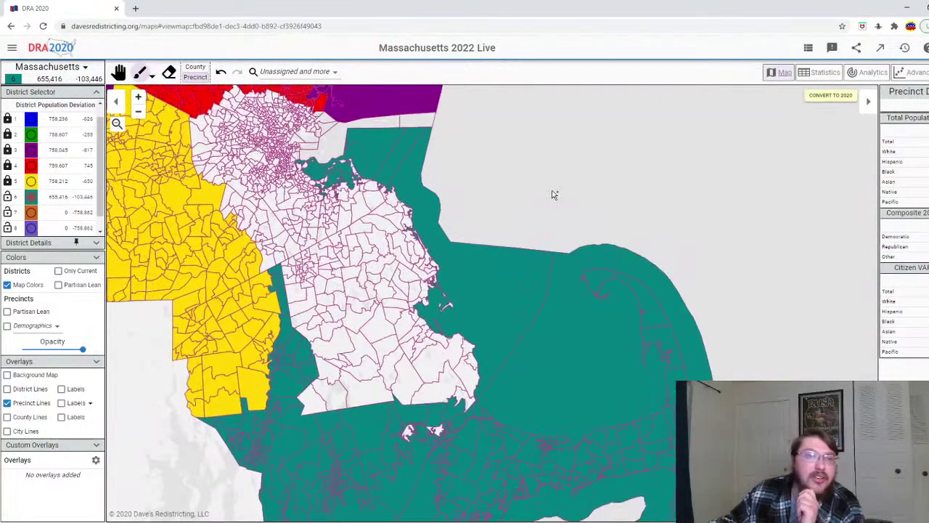
{"action": "scroll", "coordinate": [508, 320], "scroll_direction": "down", "scroll_amount": 3}
{"action": "left_click", "coordinate": [421, 465]}
{"action": "left_click", "coordinate": [393, 467]}
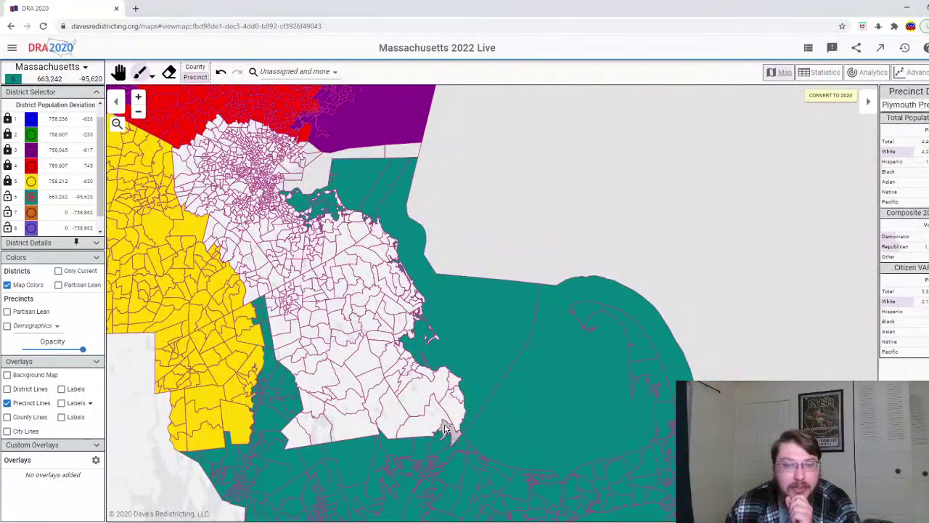
{"action": "left_click", "coordinate": [460, 399]}
{"action": "left_click", "coordinate": [440, 387]}
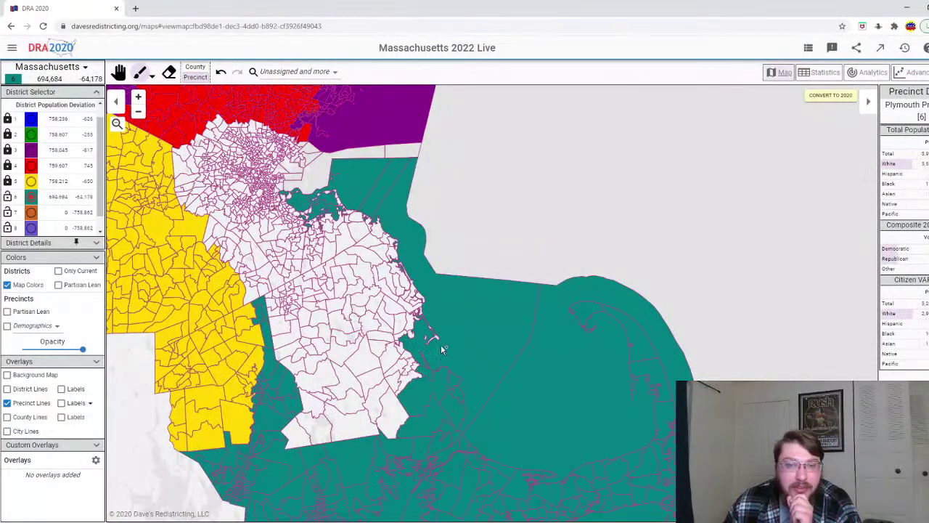
- Extend District 6 northward through the shoreline precincts of Plymouth and the narrow coastal strip beyond it
{"action": "scroll", "coordinate": [442, 355], "scroll_direction": "up", "scroll_amount": 2}
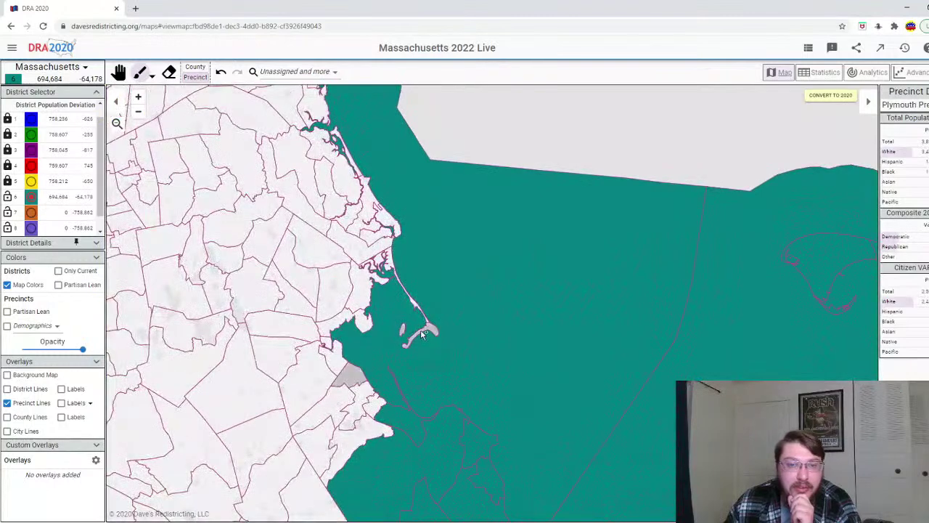
{"action": "left_click", "coordinate": [344, 340]}
{"action": "mouse_move", "coordinate": [357, 383]}
{"action": "left_mouse_down"}
{"action": "mouse_move", "coordinate": [366, 414]}
{"action": "mouse_move", "coordinate": [355, 464]}
{"action": "left_mouse_up"}
{"action": "mouse_move", "coordinate": [401, 276]}
{"action": "left_mouse_down"}
{"action": "mouse_move", "coordinate": [387, 228]}
{"action": "mouse_move", "coordinate": [369, 211]}
{"action": "mouse_move", "coordinate": [371, 257]}
{"action": "mouse_move", "coordinate": [394, 291]}
{"action": "left_mouse_up"}
{"action": "scroll", "coordinate": [436, 232], "scroll_direction": "down", "scroll_amount": 2}
{"action": "left_click_drag", "start_coordinate": [482, 179], "coordinate": [547, 230]}
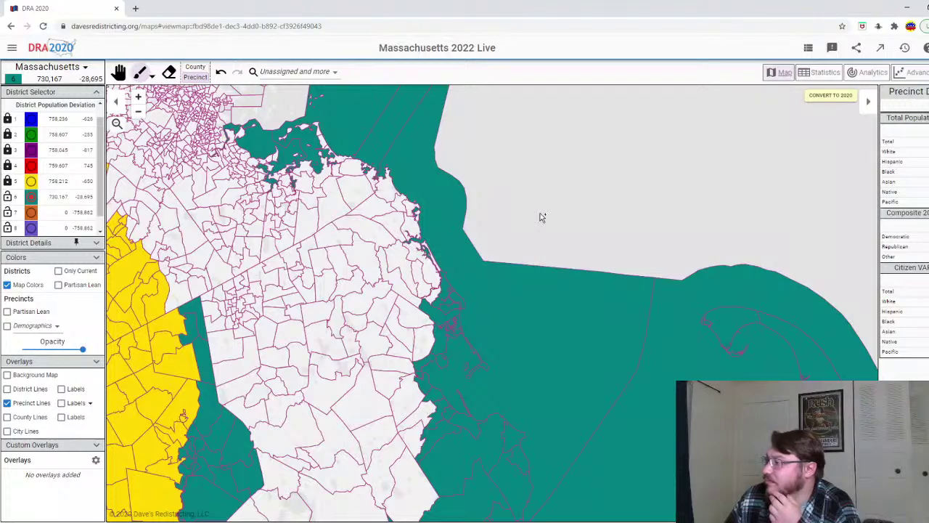
- Continue District 6 along the coast through the Scituate and Hingham precincts and the peninsula at the harbor entrance
{"action": "scroll", "coordinate": [541, 218], "scroll_direction": "up", "scroll_amount": 4}
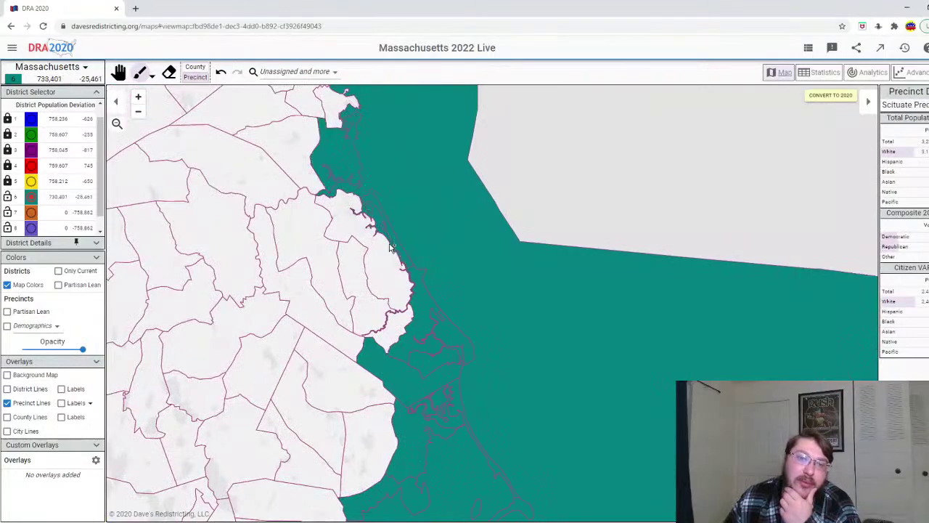
{"action": "left_click_drag", "start_coordinate": [398, 228], "coordinate": [386, 258]}
{"action": "left_click_drag", "start_coordinate": [401, 341], "coordinate": [366, 254]}
{"action": "scroll", "coordinate": [440, 326], "scroll_direction": "down", "scroll_amount": 2}
{"action": "scroll", "coordinate": [472, 273], "scroll_direction": "up", "scroll_amount": 2}
{"action": "left_click_drag", "start_coordinate": [389, 228], "coordinate": [428, 276]}
{"action": "scroll", "coordinate": [573, 212], "scroll_direction": "down", "scroll_amount": 2}
{"action": "scroll", "coordinate": [461, 266], "scroll_direction": "up", "scroll_amount": 2}
{"action": "left_click_drag", "start_coordinate": [377, 259], "coordinate": [302, 218]}
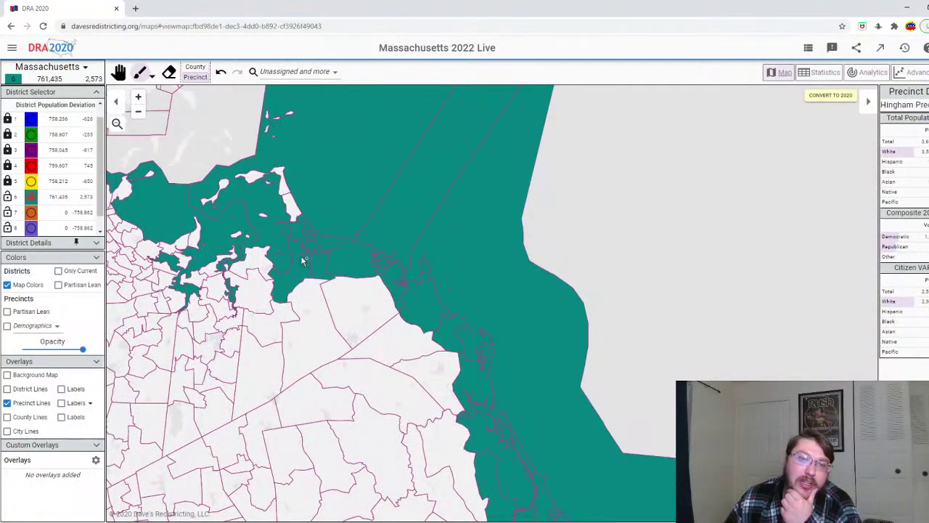
{"action": "left_click_drag", "start_coordinate": [283, 180], "coordinate": [280, 155]}
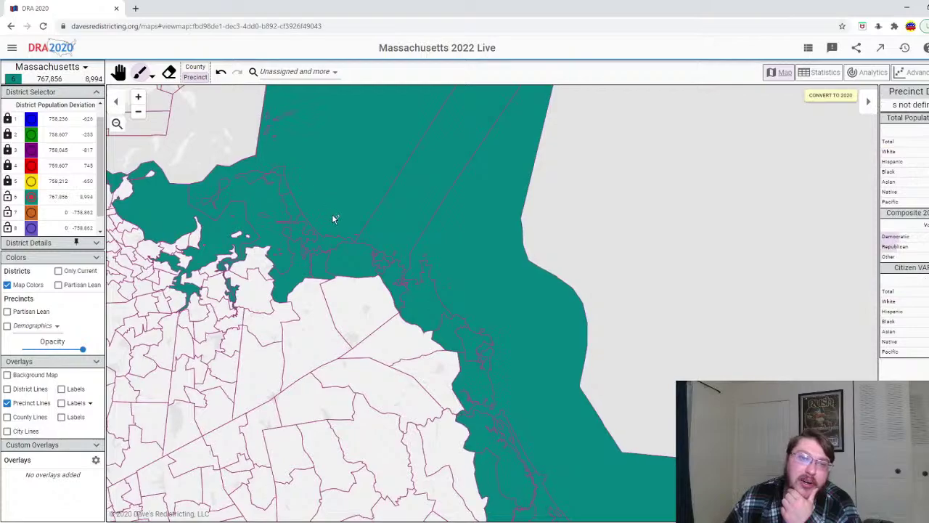
- Add shoreline precincts between Hingham and Quincy to District 6, undoing the last addition
{"action": "scroll", "coordinate": [566, 228], "scroll_direction": "down", "scroll_amount": 2}
{"action": "scroll", "coordinate": [441, 243], "scroll_direction": "up", "scroll_amount": 2}
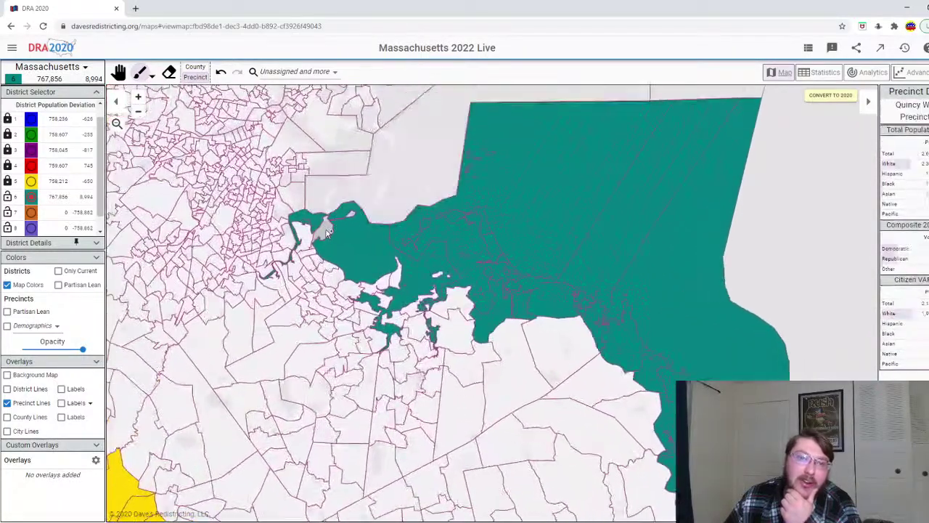
{"action": "scroll", "coordinate": [341, 249], "scroll_direction": "up", "scroll_amount": 2}
{"action": "mouse_move", "coordinate": [431, 276]}
{"action": "left_mouse_down"}
{"action": "mouse_move", "coordinate": [412, 333]}
{"action": "mouse_move", "coordinate": [459, 345]}
{"action": "mouse_move", "coordinate": [593, 346]}
{"action": "mouse_move", "coordinate": [534, 335]}
{"action": "mouse_move", "coordinate": [530, 365]}
{"action": "left_mouse_up"}
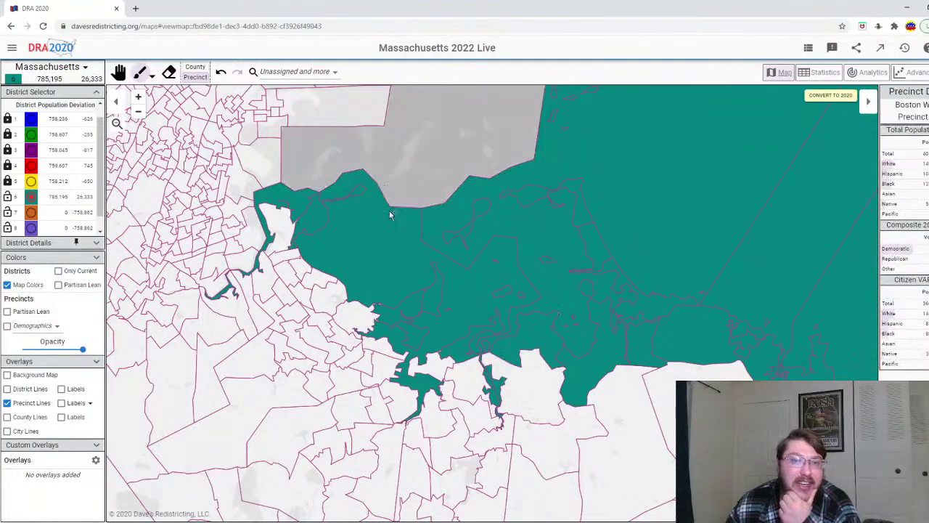
{"action": "scroll", "coordinate": [418, 287], "scroll_direction": "down", "scroll_amount": 3}
{"action": "scroll", "coordinate": [418, 287], "scroll_direction": "up", "scroll_amount": 2}
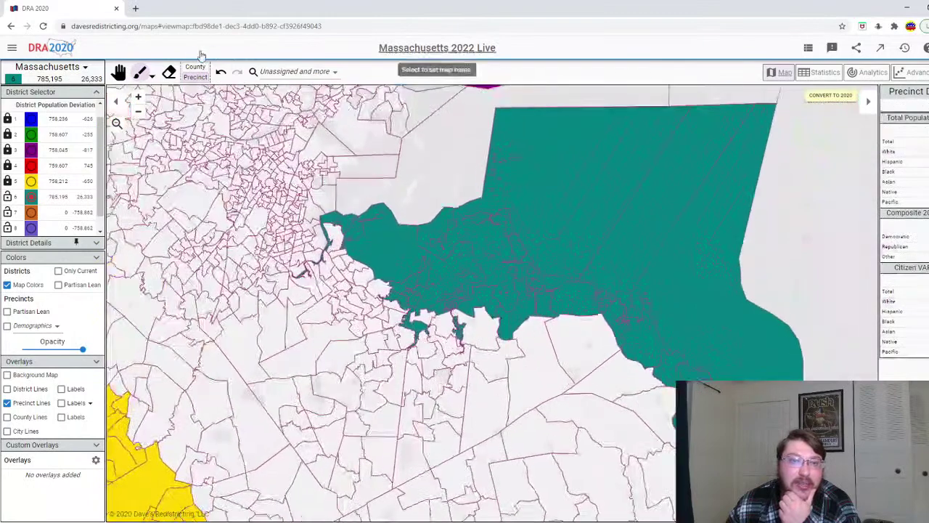
{"action": "left_click", "coordinate": [222, 73]}
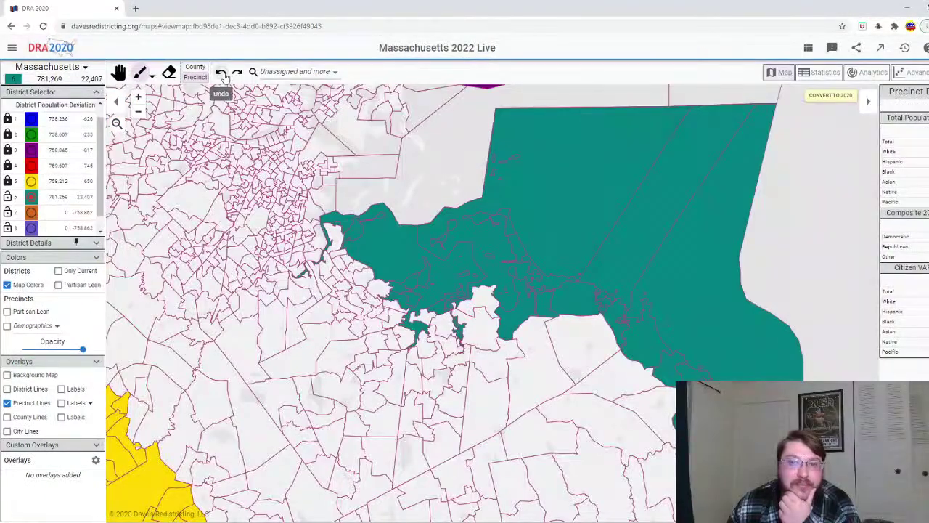
- Add the northern Weymouth precincts and the Quincy precincts up to the Boston boundary to District 6
{"action": "left_click", "coordinate": [469, 295]}
{"action": "left_click", "coordinate": [477, 326]}
{"action": "left_click", "coordinate": [430, 323]}
{"action": "left_click_drag", "start_coordinate": [427, 322], "coordinate": [441, 341]}
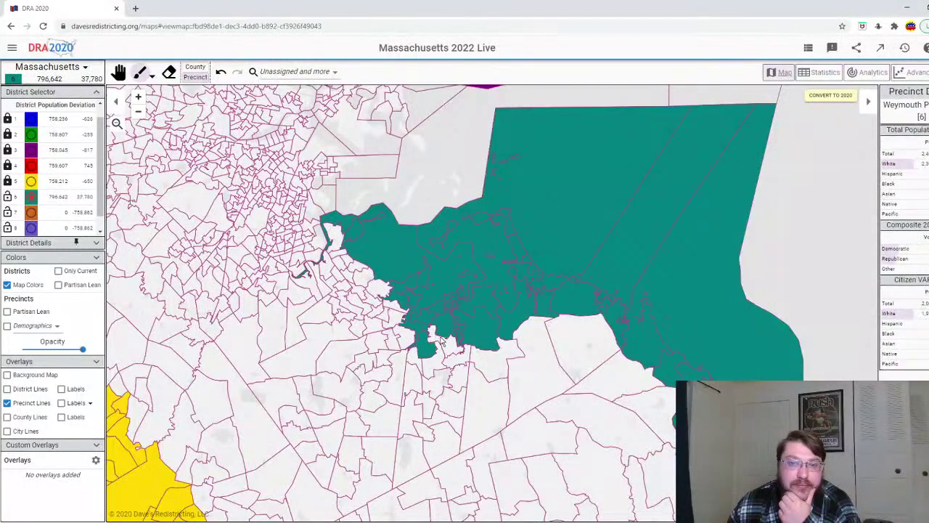
{"action": "left_click", "coordinate": [389, 317]}
{"action": "mouse_move", "coordinate": [377, 294]}
{"action": "left_mouse_down"}
{"action": "mouse_move", "coordinate": [350, 263]}
{"action": "mouse_move", "coordinate": [338, 264]}
{"action": "mouse_move", "coordinate": [312, 284]}
{"action": "mouse_move", "coordinate": [339, 284]}
{"action": "mouse_move", "coordinate": [351, 266]}
{"action": "mouse_move", "coordinate": [348, 305]}
{"action": "left_mouse_up"}
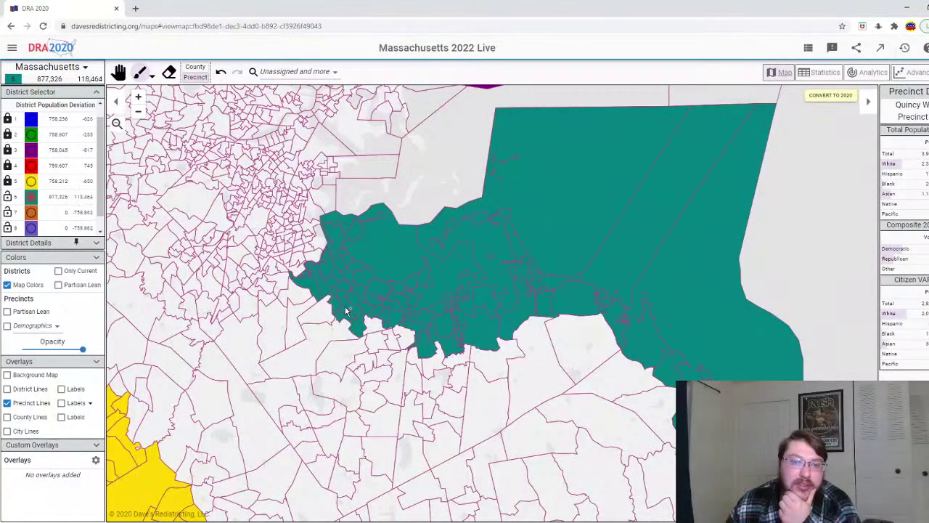
{"action": "left_click", "coordinate": [374, 325]}
- Erase the strip of Bristol County precincts between District 5 and Plymouth County from District 6, undoing the last erasure
{"action": "scroll", "coordinate": [482, 308], "scroll_direction": "down", "scroll_amount": 3}
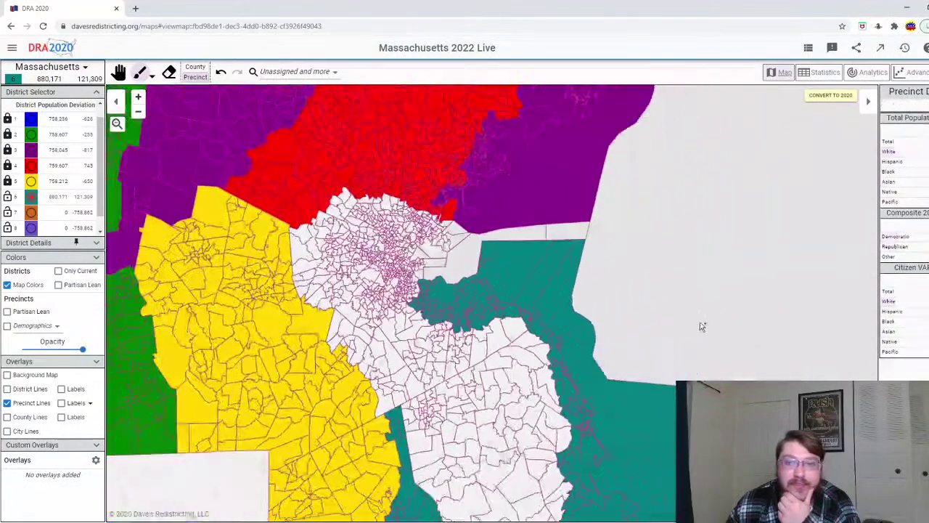
{"action": "scroll", "coordinate": [695, 145], "scroll_direction": "up", "scroll_amount": 3}
{"action": "scroll", "coordinate": [670, 211], "scroll_direction": "down", "scroll_amount": 3}
{"action": "scroll", "coordinate": [625, 341], "scroll_direction": "up", "scroll_amount": 3}
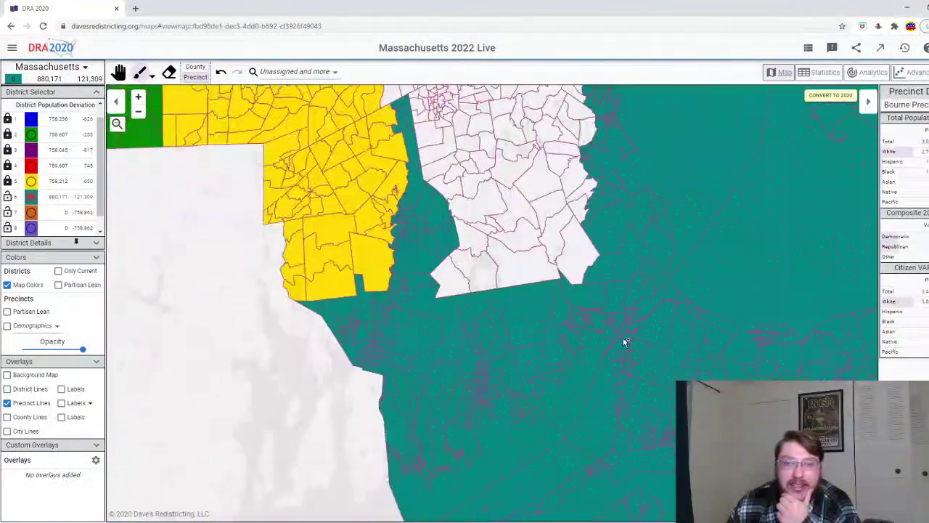
{"action": "scroll", "coordinate": [552, 230], "scroll_direction": "down", "scroll_amount": 3}
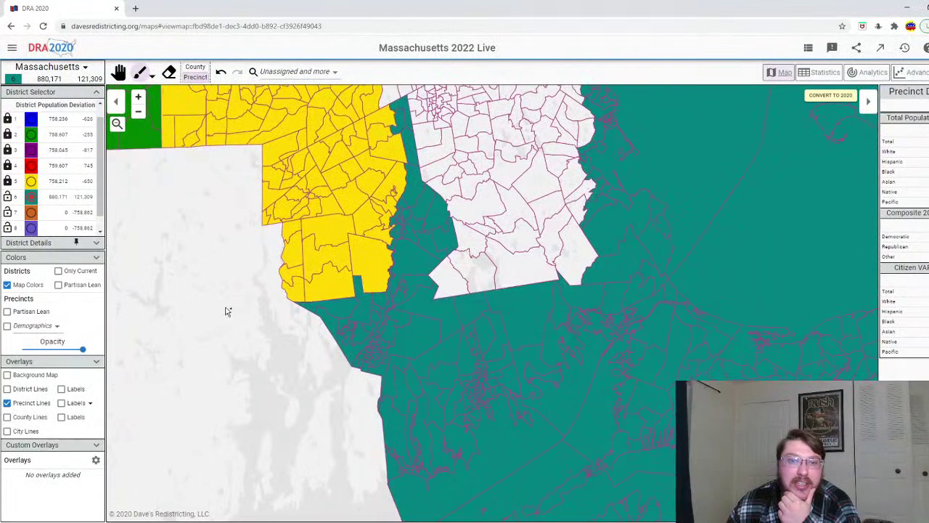
{"action": "scroll", "coordinate": [271, 300], "scroll_direction": "up", "scroll_amount": 3}
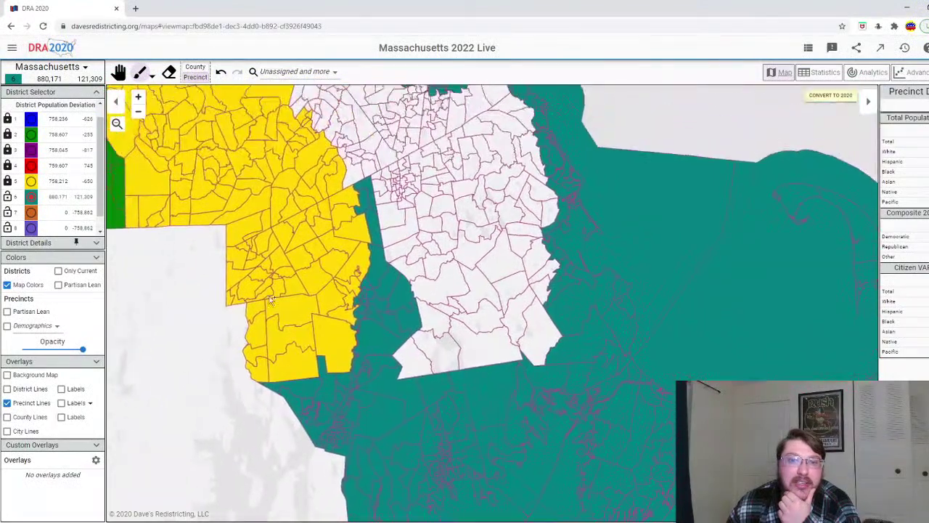
{"action": "left_click", "coordinate": [169, 74]}
{"action": "left_click", "coordinate": [363, 202]}
{"action": "mouse_move", "coordinate": [365, 204]}
{"action": "left_mouse_down"}
{"action": "mouse_move", "coordinate": [376, 267]}
{"action": "mouse_move", "coordinate": [362, 313]}
{"action": "mouse_move", "coordinate": [381, 312]}
{"action": "mouse_move", "coordinate": [396, 284]}
{"action": "mouse_move", "coordinate": [404, 321]}
{"action": "mouse_move", "coordinate": [393, 339]}
{"action": "left_mouse_up"}
{"action": "left_click", "coordinate": [378, 352]}
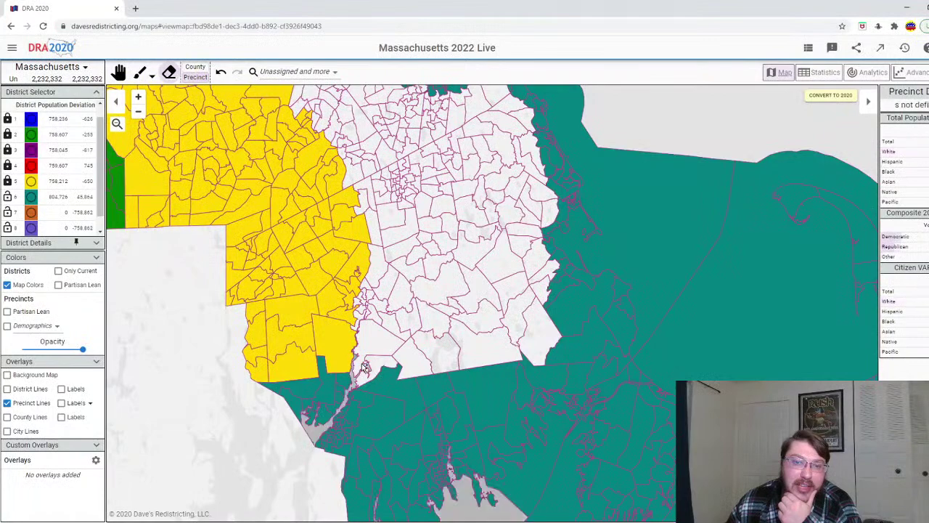
{"action": "left_click_drag", "start_coordinate": [194, 459], "coordinate": [216, 351]}
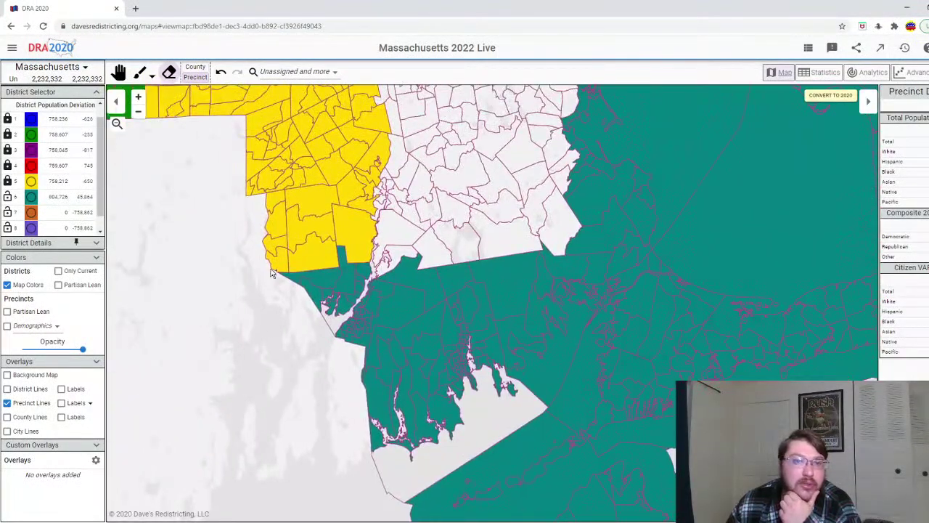
{"action": "left_click", "coordinate": [221, 72]}
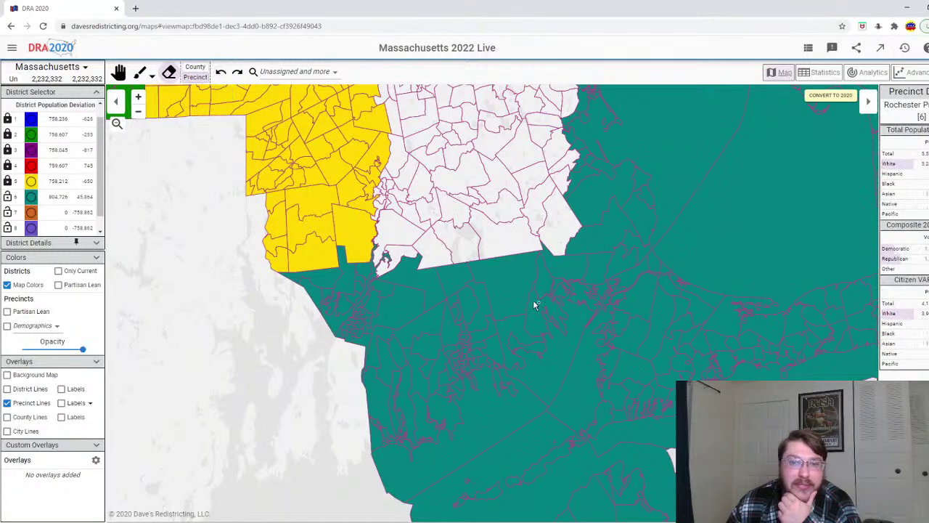
- Erase the Rochester precinct and neighboring precincts in Acushnet and northern New Bedford from District 6
{"action": "left_click", "coordinate": [483, 283]}
{"action": "left_click", "coordinate": [454, 282]}
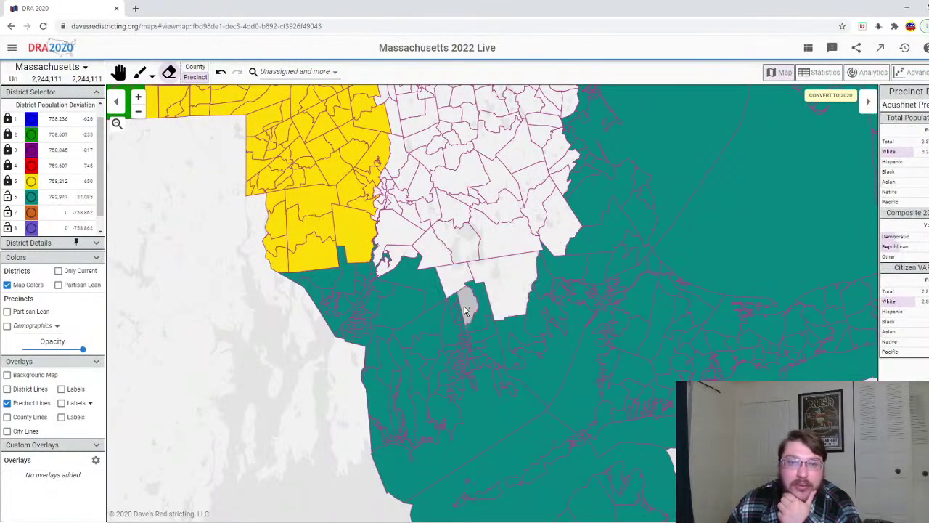
{"action": "left_click", "coordinate": [458, 311]}
{"action": "left_click", "coordinate": [456, 303]}
{"action": "left_click", "coordinate": [450, 328]}
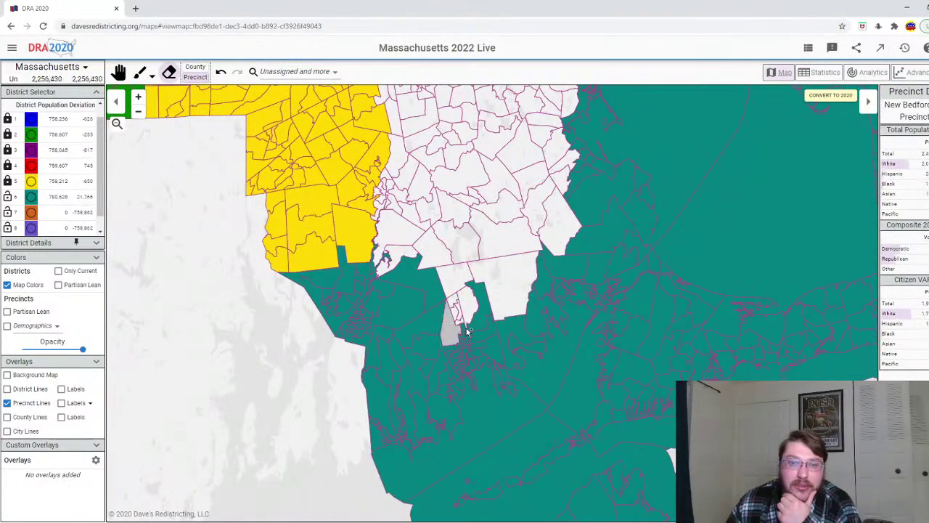
{"action": "left_click", "coordinate": [476, 323]}
- Erase further precincts in northern New Bedford and Acushnet from District 6, undoing the last erased piece
{"action": "scroll", "coordinate": [474, 323], "scroll_direction": "up", "scroll_amount": 2}
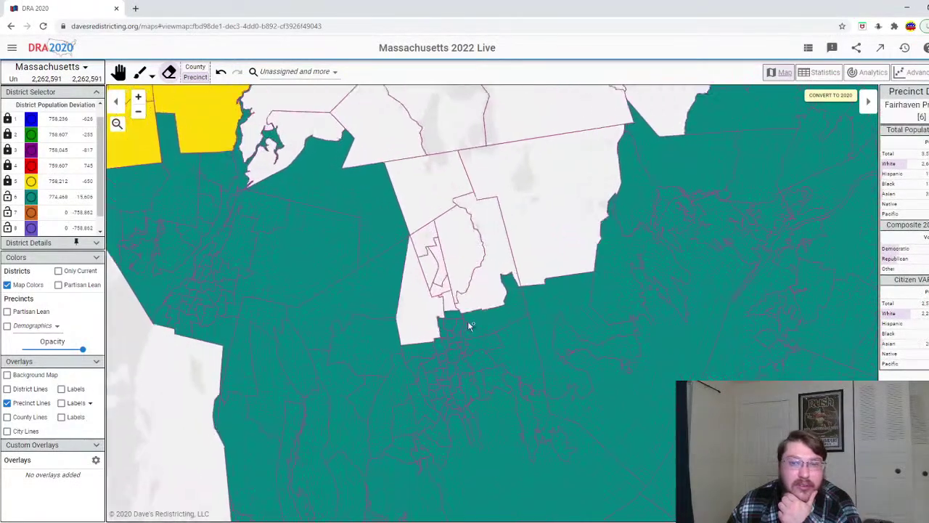
{"action": "left_click", "coordinate": [444, 319]}
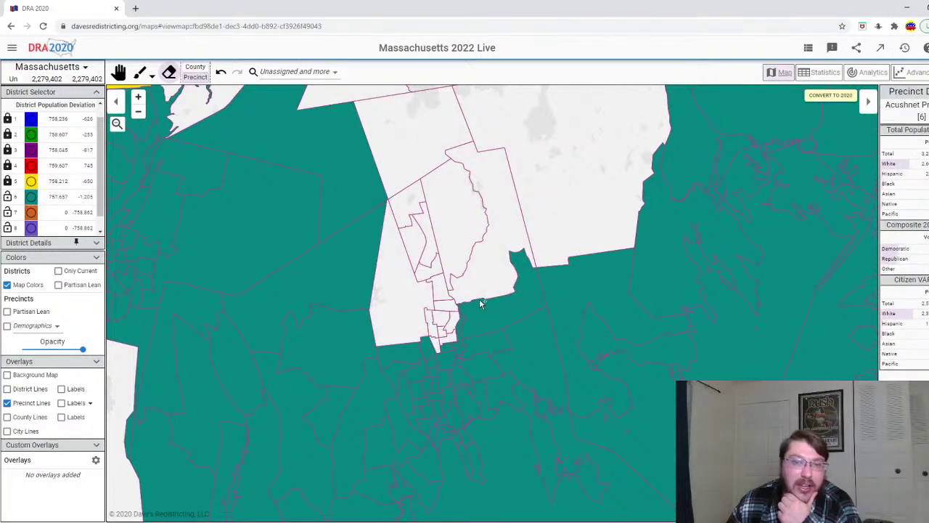
{"action": "left_click", "coordinate": [507, 308]}
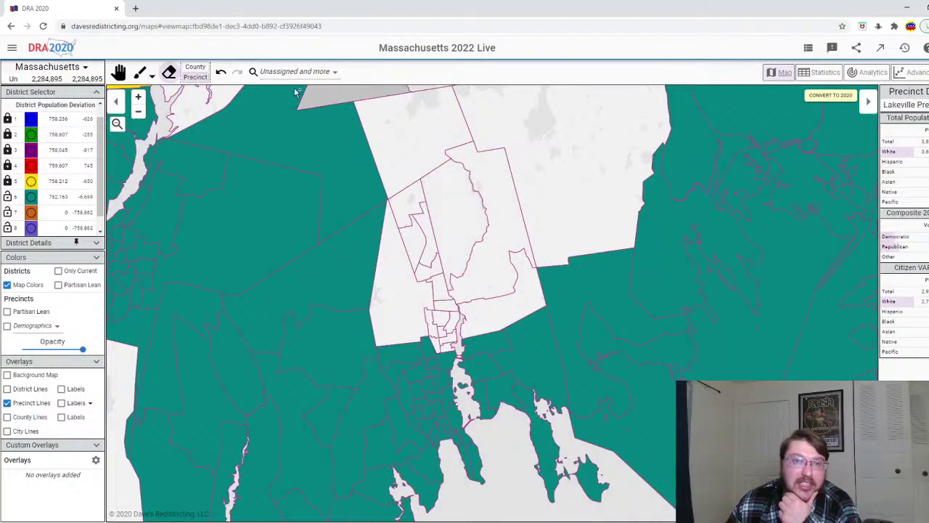
{"action": "left_click", "coordinate": [221, 73]}
- Reassign three precincts on the northwestern side of New Bedford to District 6 and lock the district
{"action": "left_click", "coordinate": [140, 73]}
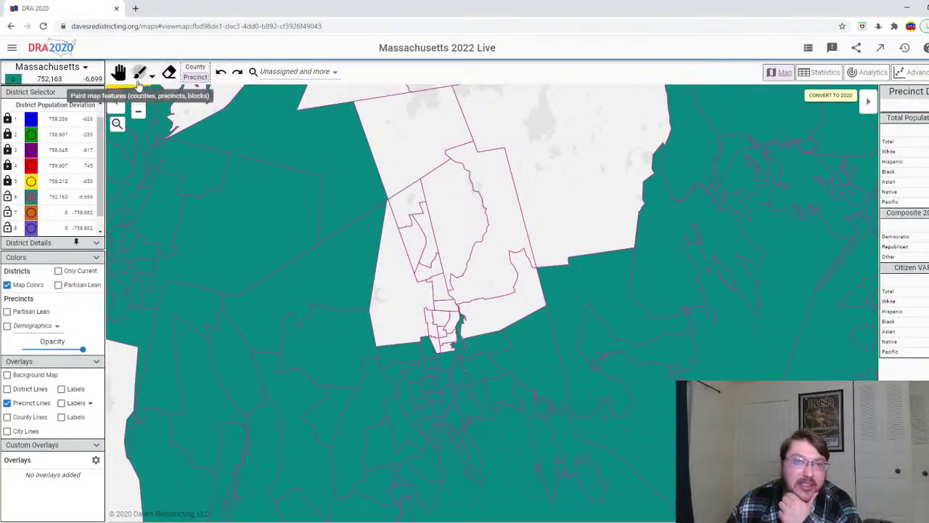
{"action": "left_click", "coordinate": [394, 284]}
{"action": "left_click", "coordinate": [401, 216]}
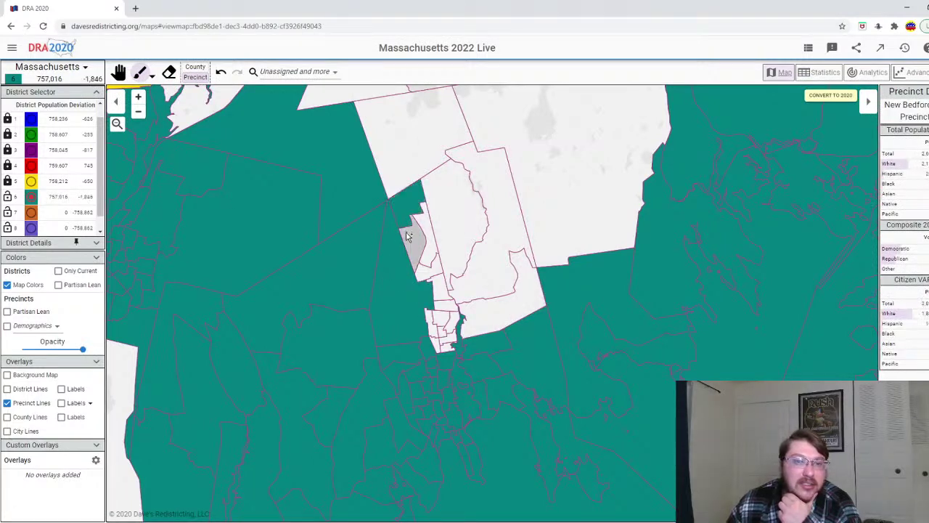
{"action": "left_click", "coordinate": [408, 236]}
- Make District 7 the active district and switch painting from precincts to whole counties
{"action": "left_click", "coordinate": [30, 212]}
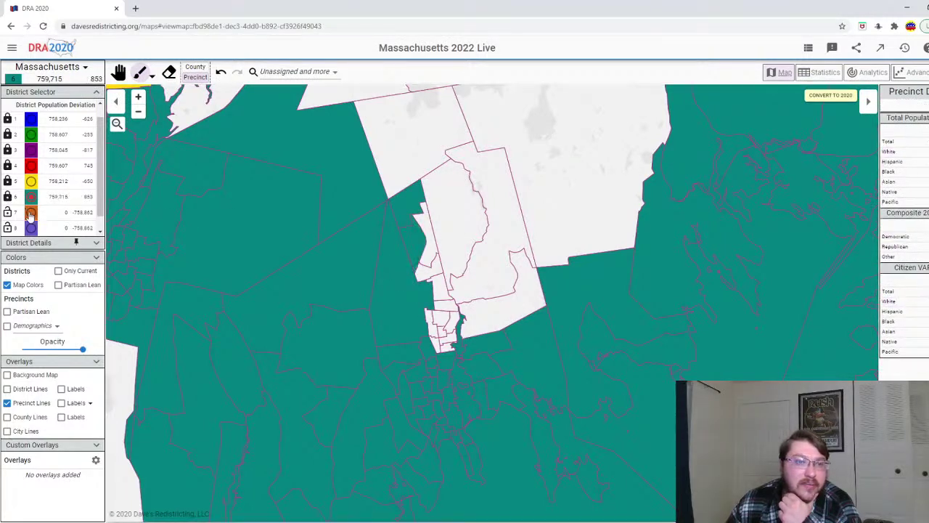
{"action": "scroll", "coordinate": [354, 273], "scroll_direction": "down", "scroll_amount": 2}
{"action": "scroll", "coordinate": [354, 273], "scroll_direction": "down", "scroll_amount": 2}
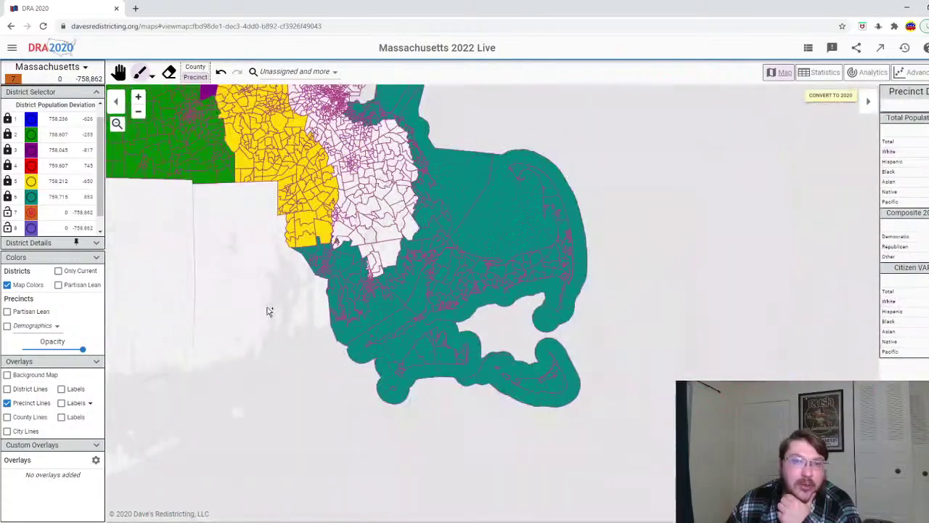
{"action": "left_click_drag", "start_coordinate": [268, 311], "coordinate": [259, 463]}
{"action": "left_click", "coordinate": [193, 70]}
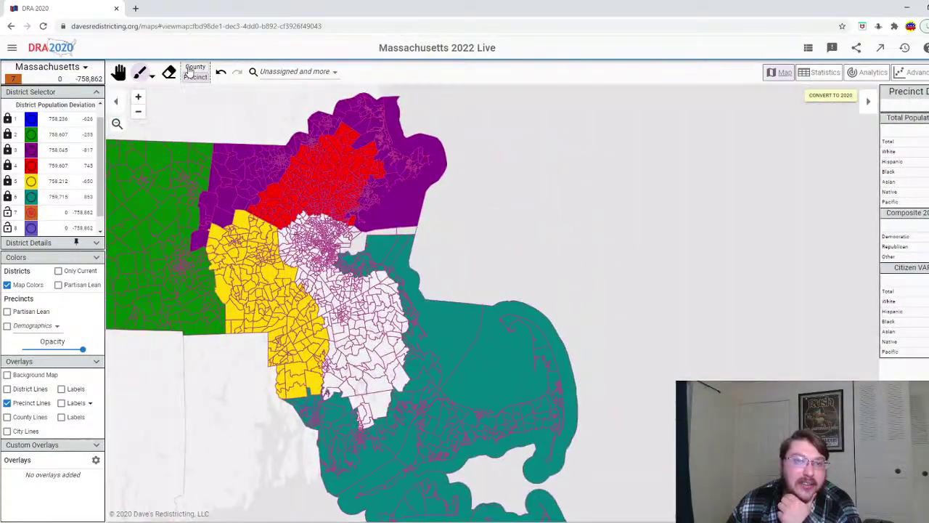
- Assign the unassigned parts of Bristol and Plymouth counties, plus the leftover Cohasset precinct, to District 7
{"action": "left_click", "coordinate": [367, 417]}
{"action": "left_click", "coordinate": [381, 342]}
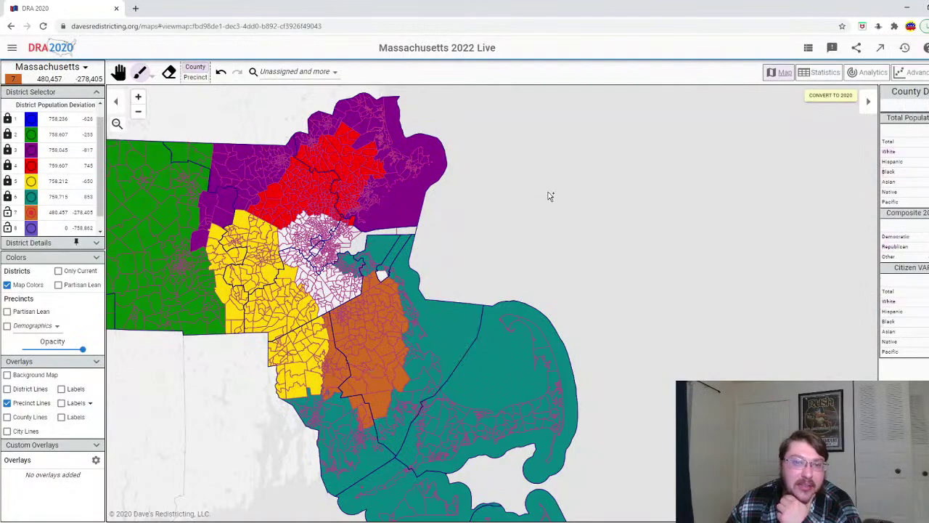
{"action": "left_click_drag", "start_coordinate": [547, 193], "coordinate": [556, 214]}
{"action": "scroll", "coordinate": [356, 319], "scroll_direction": "up", "scroll_amount": 3}
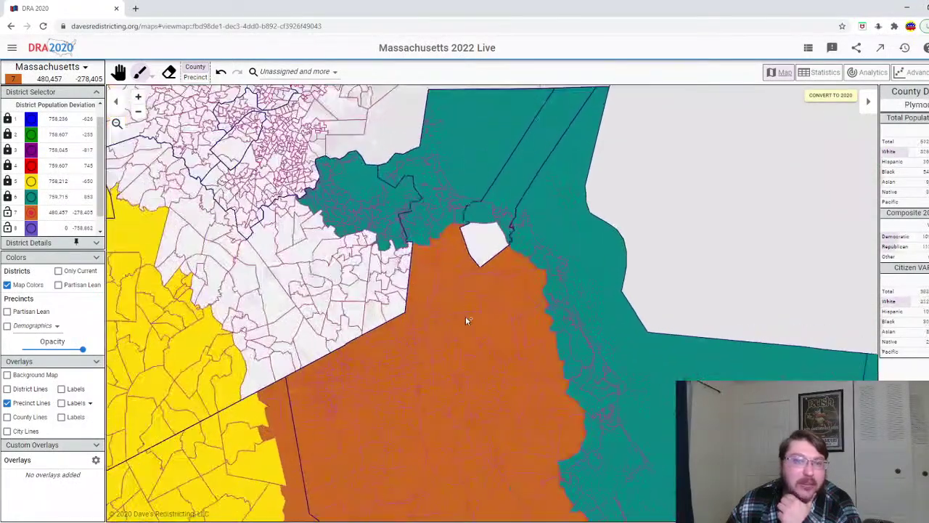
{"action": "left_click", "coordinate": [194, 77]}
{"action": "left_click", "coordinate": [475, 235]}
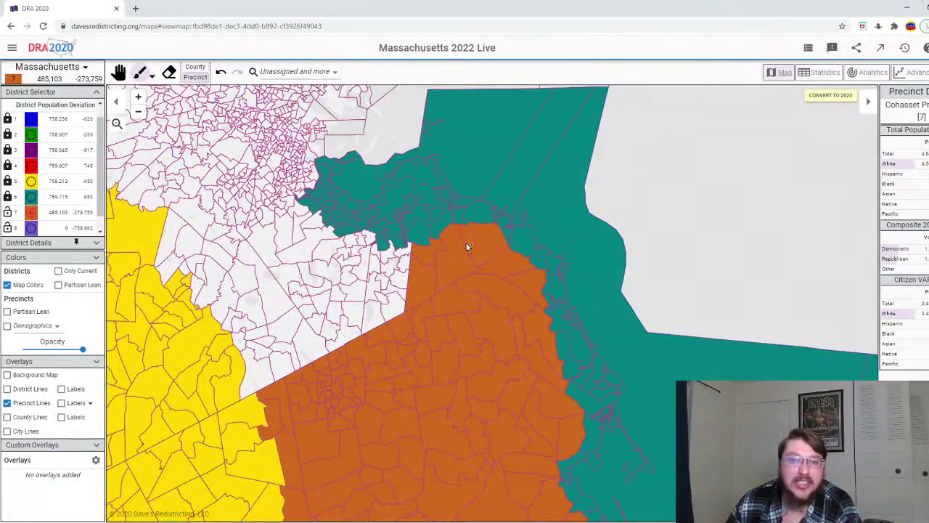
- Paint the unassigned precincts south and southwest of Boston, from the Plymouth County line west to District 5, into District 7
{"action": "left_click", "coordinate": [403, 263]}
{"action": "left_click_drag", "start_coordinate": [376, 275], "coordinate": [392, 294]}
{"action": "mouse_move", "coordinate": [375, 331]}
{"action": "left_mouse_down"}
{"action": "mouse_move", "coordinate": [334, 330]}
{"action": "mouse_move", "coordinate": [335, 309]}
{"action": "mouse_move", "coordinate": [367, 242]}
{"action": "mouse_move", "coordinate": [324, 251]}
{"action": "mouse_move", "coordinate": [318, 286]}
{"action": "mouse_move", "coordinate": [297, 287]}
{"action": "mouse_move", "coordinate": [317, 323]}
{"action": "mouse_move", "coordinate": [324, 289]}
{"action": "mouse_move", "coordinate": [288, 277]}
{"action": "mouse_move", "coordinate": [284, 318]}
{"action": "mouse_move", "coordinate": [300, 339]}
{"action": "mouse_move", "coordinate": [296, 356]}
{"action": "mouse_move", "coordinate": [259, 363]}
{"action": "mouse_move", "coordinate": [263, 331]}
{"action": "mouse_move", "coordinate": [244, 326]}
{"action": "mouse_move", "coordinate": [233, 333]}
{"action": "mouse_move", "coordinate": [239, 343]}
{"action": "mouse_move", "coordinate": [243, 322]}
{"action": "mouse_move", "coordinate": [226, 299]}
{"action": "mouse_move", "coordinate": [248, 290]}
{"action": "mouse_move", "coordinate": [221, 274]}
{"action": "mouse_move", "coordinate": [201, 273]}
{"action": "mouse_move", "coordinate": [195, 285]}
{"action": "mouse_move", "coordinate": [176, 251]}
{"action": "mouse_move", "coordinate": [175, 237]}
{"action": "mouse_move", "coordinate": [218, 261]}
{"action": "mouse_move", "coordinate": [276, 258]}
{"action": "mouse_move", "coordinate": [304, 241]}
{"action": "mouse_move", "coordinate": [289, 214]}
{"action": "left_mouse_up"}
{"action": "mouse_move", "coordinate": [249, 228]}
{"action": "left_mouse_down"}
{"action": "mouse_move", "coordinate": [218, 243]}
{"action": "mouse_move", "coordinate": [221, 214]}
{"action": "mouse_move", "coordinate": [237, 216]}
{"action": "mouse_move", "coordinate": [222, 203]}
{"action": "mouse_move", "coordinate": [203, 211]}
{"action": "mouse_move", "coordinate": [215, 255]}
{"action": "left_mouse_up"}
{"action": "scroll", "coordinate": [649, 228], "scroll_direction": "down", "scroll_amount": 2}
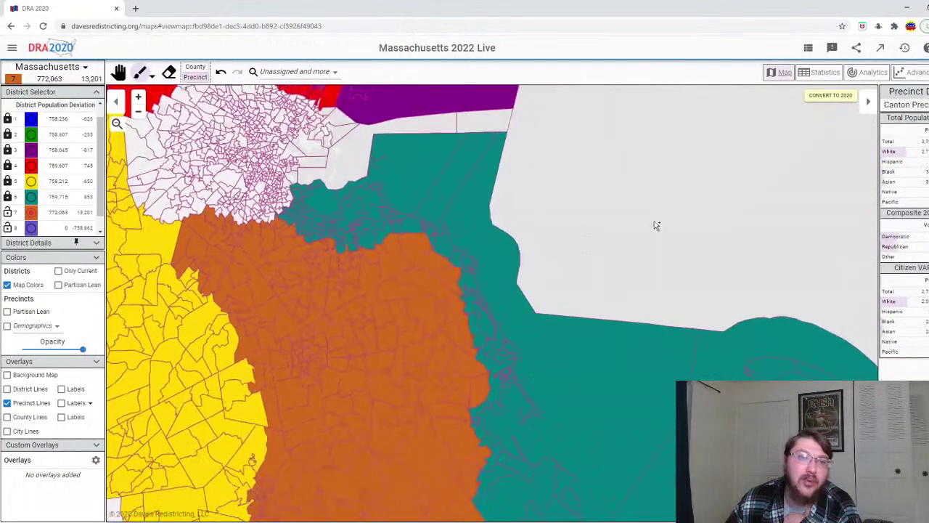
- Undo the last few precinct additions along District 7's northwestern edge
{"action": "scroll", "coordinate": [720, 234], "scroll_direction": "up", "scroll_amount": 2}
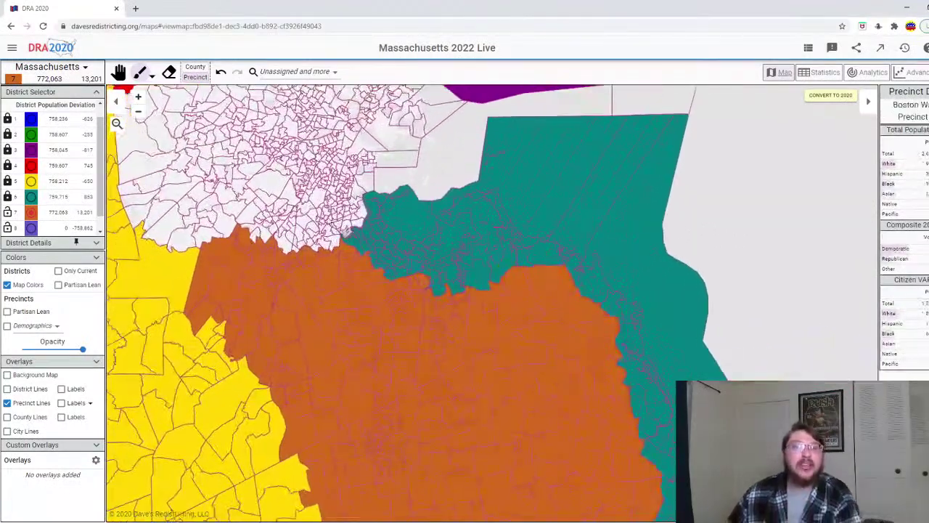
{"action": "left_click", "coordinate": [220, 73]}
{"action": "left_click", "coordinate": [221, 72]}
{"action": "left_click", "coordinate": [221, 72]}
{"action": "left_click", "coordinate": [221, 73]}
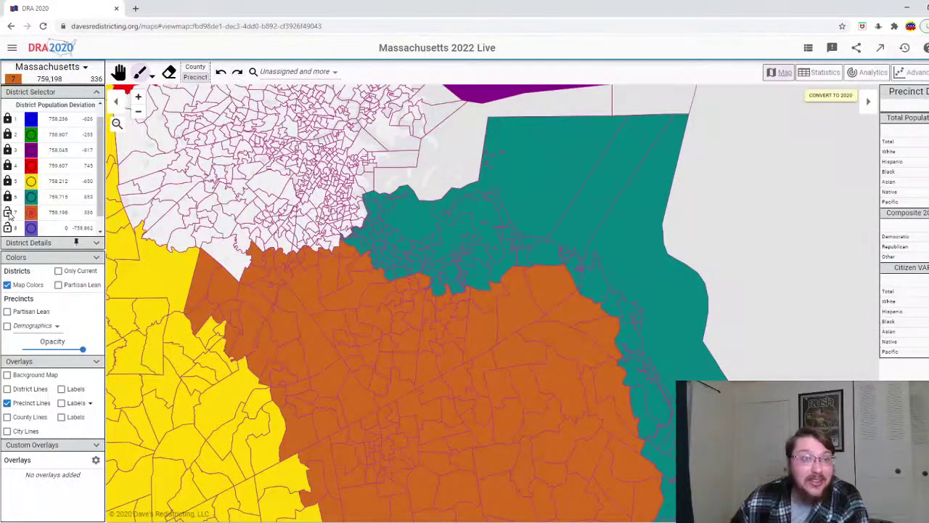
- Lock District 7 and assign the precincts along the southern and western edges of the unassigned Boston area to District 8
{"action": "left_click", "coordinate": [31, 228]}
{"action": "scroll", "coordinate": [533, 208], "scroll_direction": "down", "scroll_amount": 3}
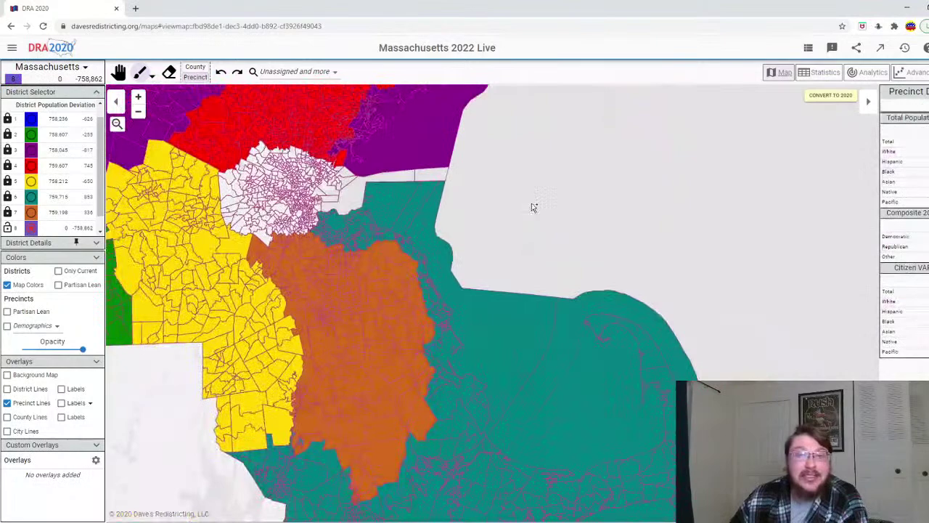
{"action": "scroll", "coordinate": [533, 208], "scroll_direction": "down", "scroll_amount": 1}
{"action": "scroll", "coordinate": [553, 247], "scroll_direction": "up", "scroll_amount": 3}
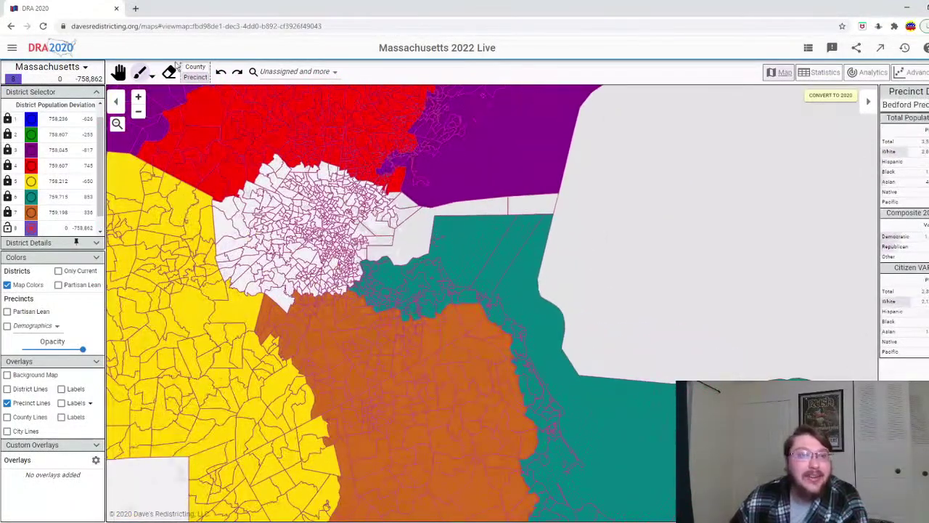
{"action": "scroll", "coordinate": [55, 210], "scroll_direction": "down", "scroll_amount": 1}
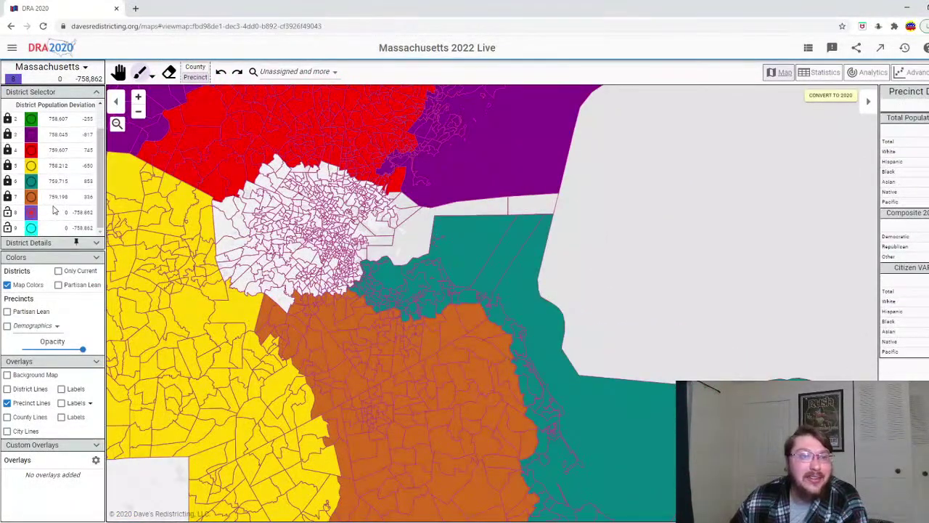
{"action": "scroll", "coordinate": [330, 241], "scroll_direction": "up", "scroll_amount": 1}
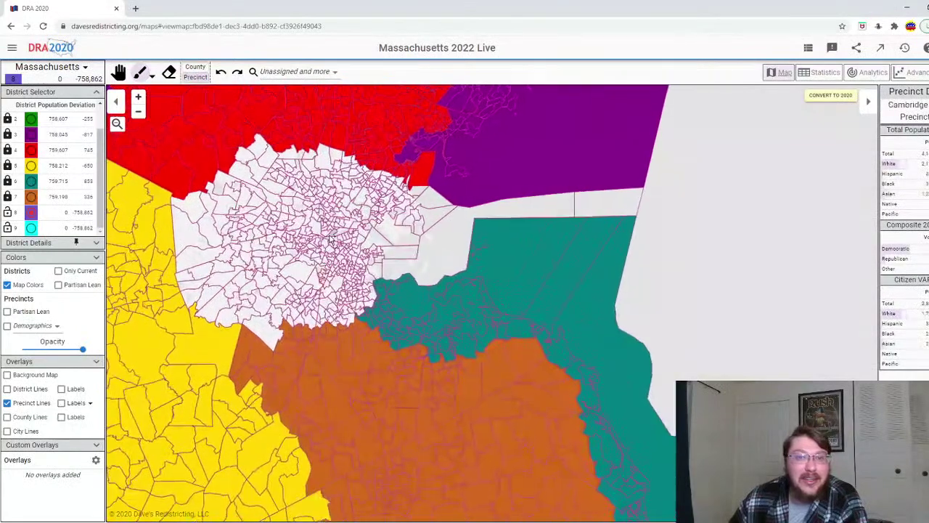
{"action": "scroll", "coordinate": [330, 241], "scroll_direction": "up", "scroll_amount": 1}
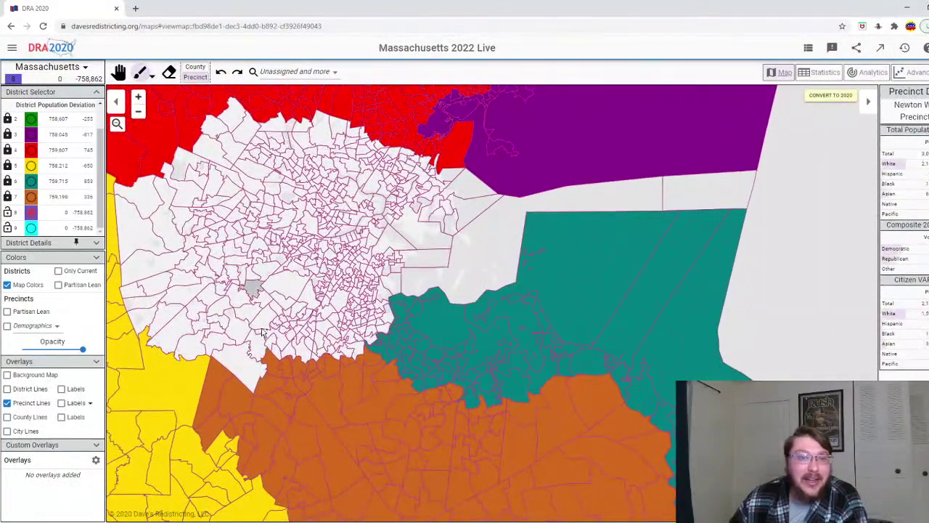
{"action": "mouse_move", "coordinate": [249, 374]}
{"action": "left_mouse_down"}
{"action": "mouse_move", "coordinate": [184, 338]}
{"action": "mouse_move", "coordinate": [144, 258]}
{"action": "mouse_move", "coordinate": [142, 321]}
{"action": "mouse_move", "coordinate": [132, 247]}
{"action": "mouse_move", "coordinate": [151, 193]}
{"action": "mouse_move", "coordinate": [189, 255]}
{"action": "mouse_move", "coordinate": [188, 296]}
{"action": "mouse_move", "coordinate": [208, 332]}
{"action": "mouse_move", "coordinate": [222, 335]}
{"action": "mouse_move", "coordinate": [216, 302]}
{"action": "mouse_move", "coordinate": [260, 348]}
{"action": "mouse_move", "coordinate": [276, 342]}
{"action": "mouse_move", "coordinate": [277, 354]}
{"action": "mouse_move", "coordinate": [303, 354]}
{"action": "mouse_move", "coordinate": [315, 352]}
{"action": "mouse_move", "coordinate": [317, 327]}
{"action": "mouse_move", "coordinate": [303, 340]}
{"action": "mouse_move", "coordinate": [317, 312]}
{"action": "mouse_move", "coordinate": [328, 345]}
{"action": "mouse_move", "coordinate": [317, 357]}
{"action": "mouse_move", "coordinate": [336, 353]}
{"action": "mouse_move", "coordinate": [333, 341]}
{"action": "mouse_move", "coordinate": [356, 349]}
{"action": "mouse_move", "coordinate": [340, 318]}
{"action": "mouse_move", "coordinate": [352, 320]}
{"action": "mouse_move", "coordinate": [349, 342]}
{"action": "mouse_move", "coordinate": [342, 321]}
{"action": "mouse_move", "coordinate": [361, 315]}
{"action": "mouse_move", "coordinate": [350, 314]}
{"action": "mouse_move", "coordinate": [349, 343]}
{"action": "mouse_move", "coordinate": [359, 312]}
{"action": "mouse_move", "coordinate": [349, 314]}
{"action": "mouse_move", "coordinate": [373, 340]}
{"action": "mouse_move", "coordinate": [386, 313]}
{"action": "mouse_move", "coordinate": [377, 319]}
{"action": "mouse_move", "coordinate": [356, 303]}
{"action": "mouse_move", "coordinate": [349, 315]}
{"action": "mouse_move", "coordinate": [260, 327]}
{"action": "left_mouse_up"}
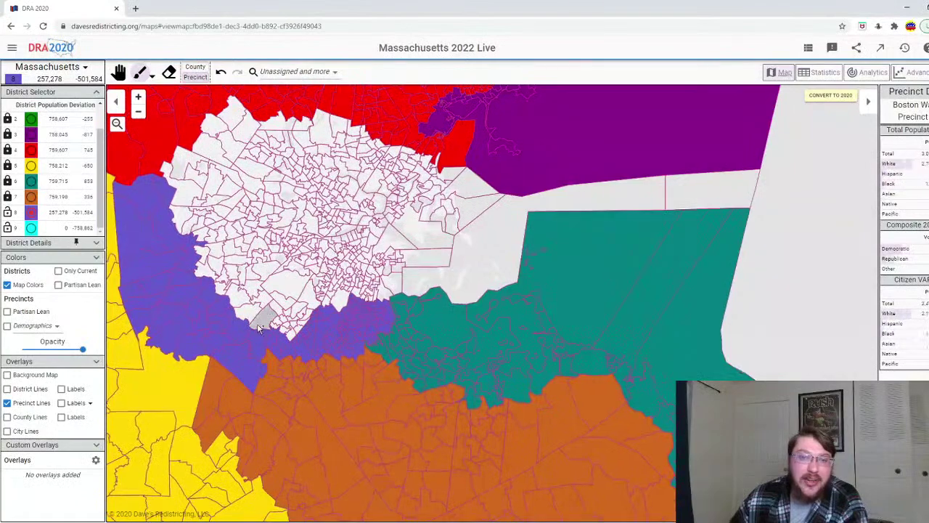
- Extend District 8 up the northwestern side of the unassigned area and inward through Newton and Watertown precincts
{"action": "scroll", "coordinate": [260, 328], "scroll_direction": "down", "scroll_amount": 2}
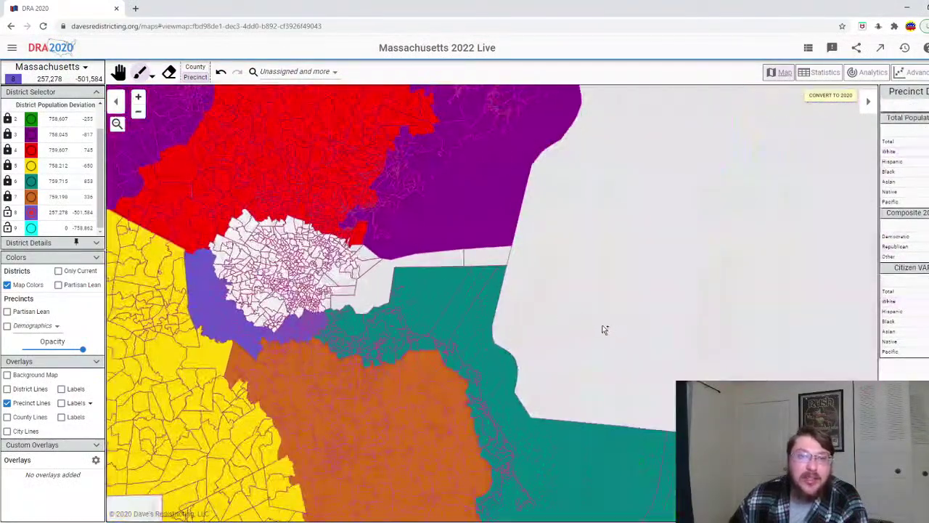
{"action": "scroll", "coordinate": [299, 251], "scroll_direction": "up", "scroll_amount": 1}
{"action": "mouse_move", "coordinate": [298, 225]}
{"action": "left_mouse_down"}
{"action": "mouse_move", "coordinate": [274, 220]}
{"action": "mouse_move", "coordinate": [271, 204]}
{"action": "mouse_move", "coordinate": [263, 212]}
{"action": "mouse_move", "coordinate": [246, 244]}
{"action": "mouse_move", "coordinate": [247, 257]}
{"action": "mouse_move", "coordinate": [260, 234]}
{"action": "mouse_move", "coordinate": [249, 284]}
{"action": "mouse_move", "coordinate": [258, 287]}
{"action": "mouse_move", "coordinate": [283, 240]}
{"action": "mouse_move", "coordinate": [262, 292]}
{"action": "mouse_move", "coordinate": [270, 330]}
{"action": "mouse_move", "coordinate": [302, 360]}
{"action": "mouse_move", "coordinate": [340, 373]}
{"action": "mouse_move", "coordinate": [343, 360]}
{"action": "mouse_move", "coordinate": [322, 363]}
{"action": "mouse_move", "coordinate": [338, 365]}
{"action": "mouse_move", "coordinate": [280, 330]}
{"action": "left_mouse_up"}
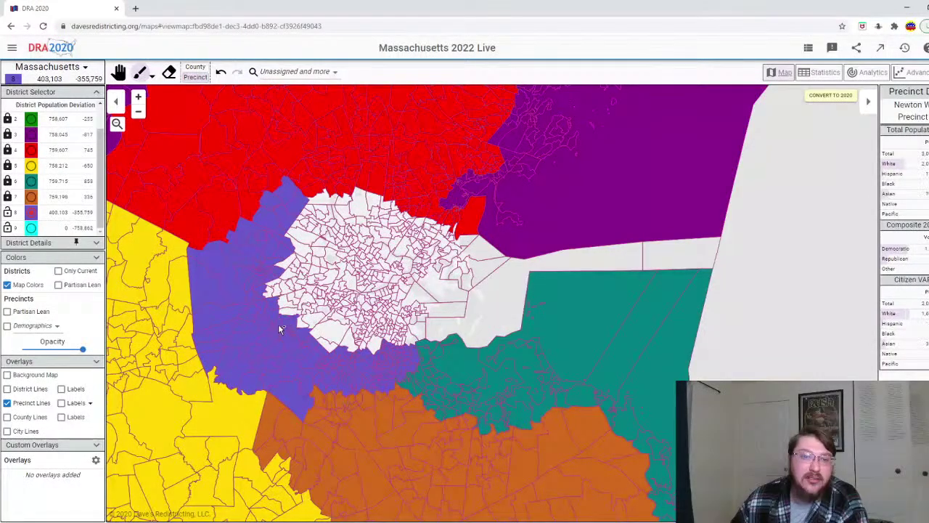
{"action": "mouse_move", "coordinate": [279, 298]}
{"action": "left_mouse_down"}
{"action": "mouse_move", "coordinate": [273, 288]}
{"action": "mouse_move", "coordinate": [289, 287]}
{"action": "mouse_move", "coordinate": [298, 271]}
{"action": "left_mouse_up"}
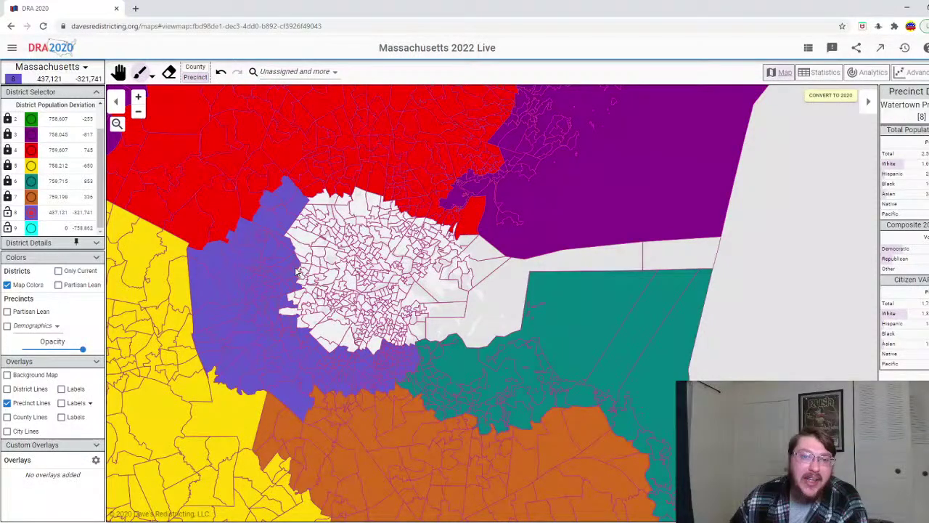
- Add precincts along the northern edge around Winchester and Medford and along the southern Boston edge to District 8
{"action": "scroll", "coordinate": [298, 272], "scroll_direction": "up", "scroll_amount": 3}
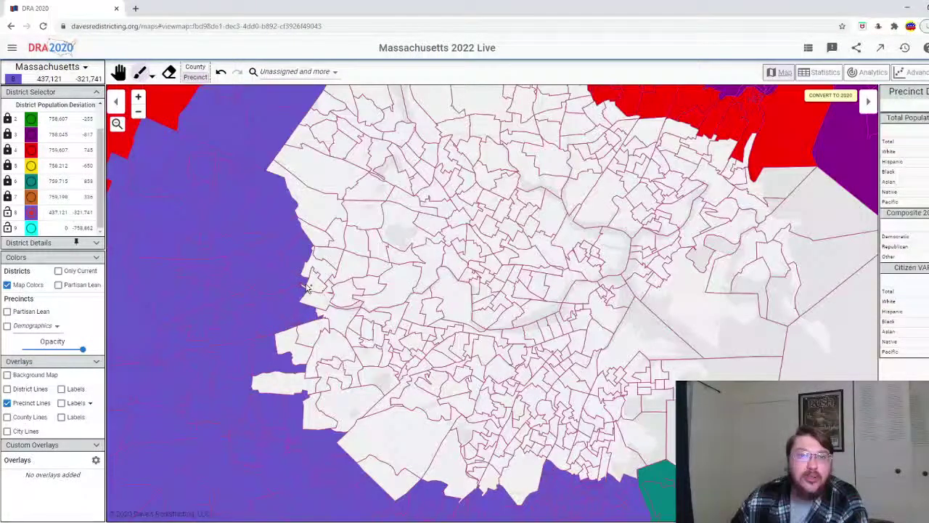
{"action": "scroll", "coordinate": [308, 289], "scroll_direction": "down", "scroll_amount": 2}
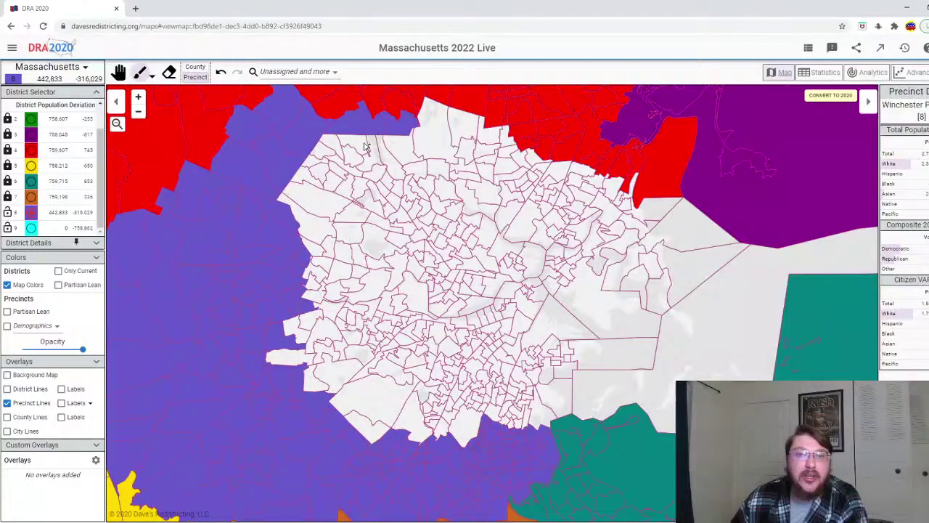
{"action": "mouse_move", "coordinate": [309, 323]}
{"action": "left_mouse_down"}
{"action": "mouse_move", "coordinate": [294, 363]}
{"action": "mouse_move", "coordinate": [431, 435]}
{"action": "mouse_move", "coordinate": [429, 388]}
{"action": "mouse_move", "coordinate": [450, 444]}
{"action": "mouse_move", "coordinate": [456, 385]}
{"action": "mouse_move", "coordinate": [464, 410]}
{"action": "mouse_move", "coordinate": [471, 396]}
{"action": "mouse_move", "coordinate": [508, 421]}
{"action": "mouse_move", "coordinate": [518, 415]}
{"action": "mouse_move", "coordinate": [528, 424]}
{"action": "mouse_move", "coordinate": [544, 403]}
{"action": "left_mouse_up"}
{"action": "mouse_move", "coordinate": [348, 381]}
{"action": "left_mouse_down"}
{"action": "mouse_move", "coordinate": [331, 363]}
{"action": "mouse_move", "coordinate": [312, 263]}
{"action": "mouse_move", "coordinate": [320, 164]}
{"action": "mouse_move", "coordinate": [340, 146]}
{"action": "mouse_move", "coordinate": [341, 190]}
{"action": "mouse_move", "coordinate": [366, 183]}
{"action": "mouse_move", "coordinate": [396, 150]}
{"action": "mouse_move", "coordinate": [465, 135]}
{"action": "mouse_move", "coordinate": [439, 159]}
{"action": "left_mouse_up"}
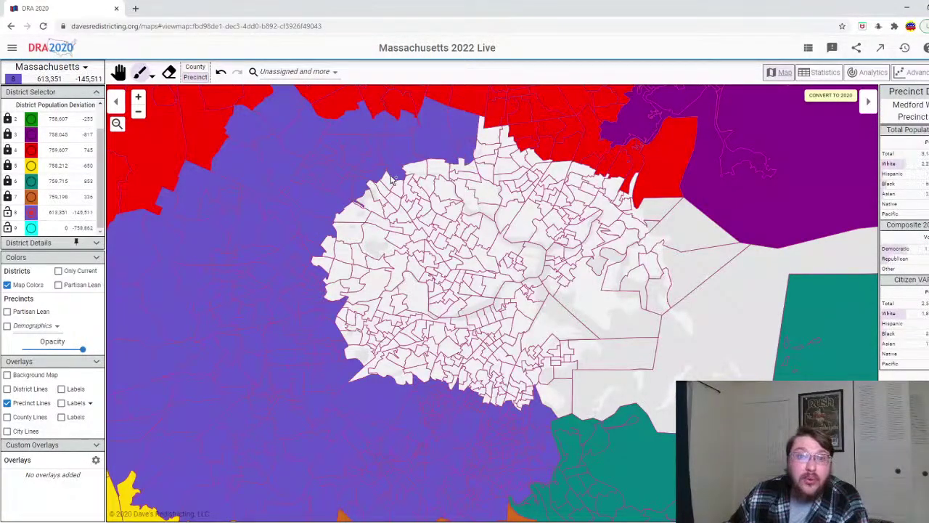
- Paint more precincts along the inner western and southern edges into District 8, undoing the last additions
{"action": "mouse_move", "coordinate": [388, 184]}
{"action": "left_mouse_down"}
{"action": "mouse_move", "coordinate": [329, 258]}
{"action": "mouse_move", "coordinate": [338, 302]}
{"action": "mouse_move", "coordinate": [330, 323]}
{"action": "mouse_move", "coordinate": [368, 370]}
{"action": "mouse_move", "coordinate": [399, 377]}
{"action": "mouse_move", "coordinate": [412, 367]}
{"action": "mouse_move", "coordinate": [336, 317]}
{"action": "left_mouse_up"}
{"action": "scroll", "coordinate": [496, 390], "scroll_direction": "up", "scroll_amount": 1}
{"action": "mouse_move", "coordinate": [535, 406]}
{"action": "left_mouse_down"}
{"action": "mouse_move", "coordinate": [538, 416]}
{"action": "mouse_move", "coordinate": [532, 404]}
{"action": "mouse_move", "coordinate": [489, 403]}
{"action": "mouse_move", "coordinate": [411, 369]}
{"action": "mouse_move", "coordinate": [413, 352]}
{"action": "mouse_move", "coordinate": [398, 348]}
{"action": "mouse_move", "coordinate": [428, 360]}
{"action": "mouse_move", "coordinate": [441, 349]}
{"action": "mouse_move", "coordinate": [324, 314]}
{"action": "mouse_move", "coordinate": [292, 274]}
{"action": "mouse_move", "coordinate": [296, 246]}
{"action": "left_mouse_up"}
{"action": "left_click", "coordinate": [221, 72]}
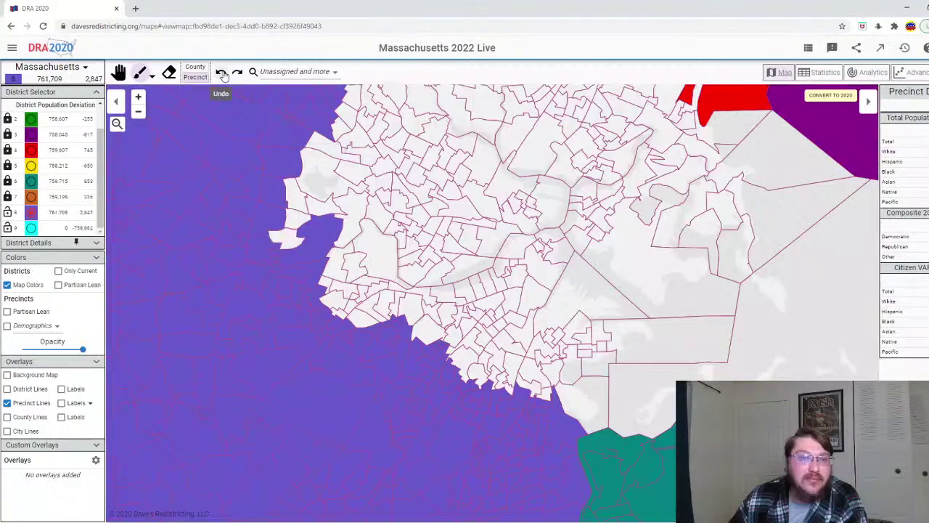
{"action": "left_click", "coordinate": [221, 72]}
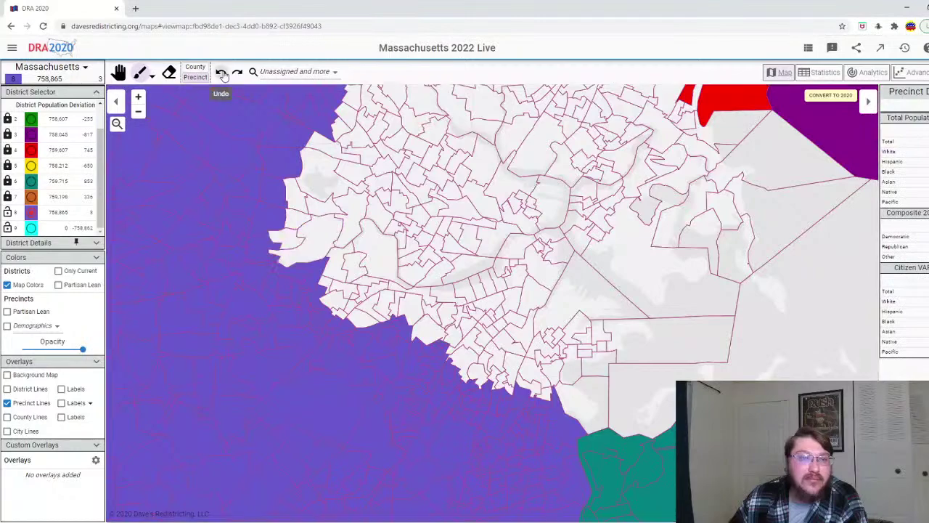
- Make District 9 active and assign all remaining unassigned territory around Boston to it, county by county
{"action": "left_click", "coordinate": [22, 227]}
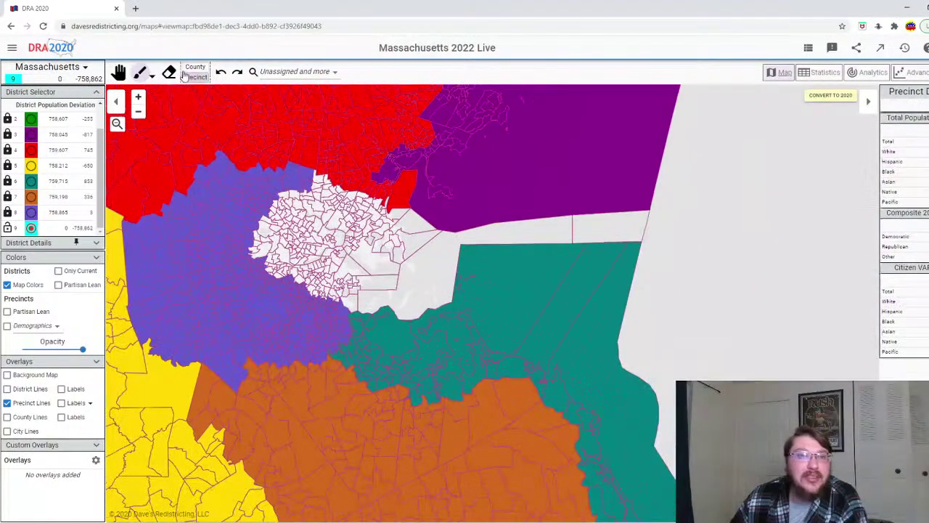
{"action": "left_click", "coordinate": [190, 70]}
{"action": "left_click", "coordinate": [308, 240]}
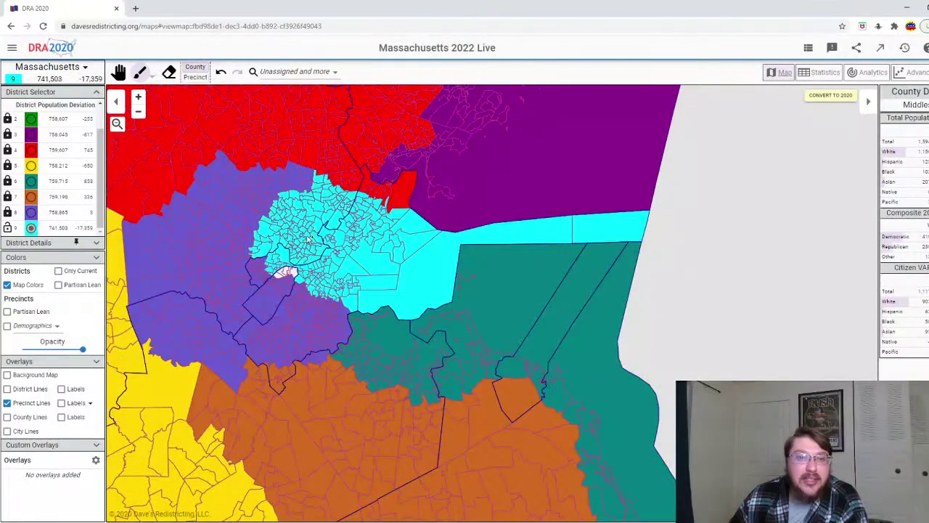
{"action": "left_click", "coordinate": [289, 274]}
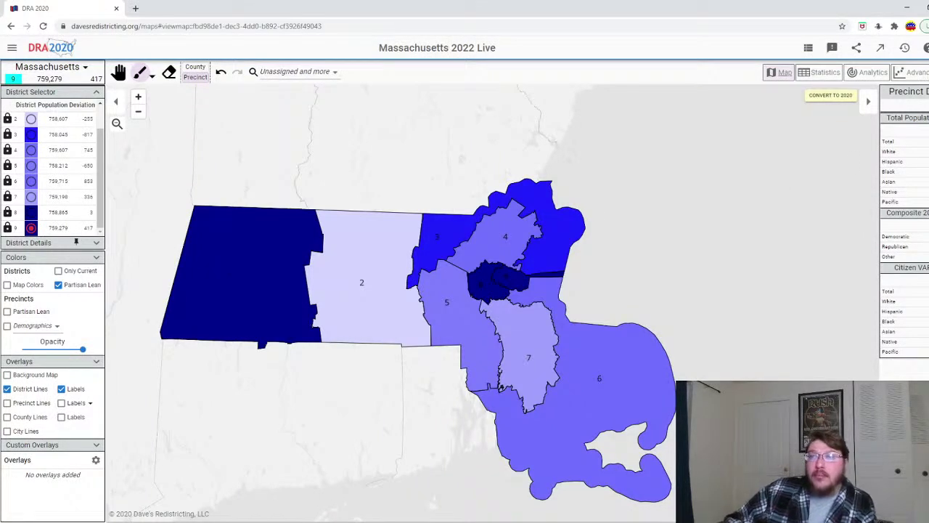
- Set the election dataset to President 2016 to view the districts' partisan lean
{"action": "left_click", "coordinate": [779, 72]}
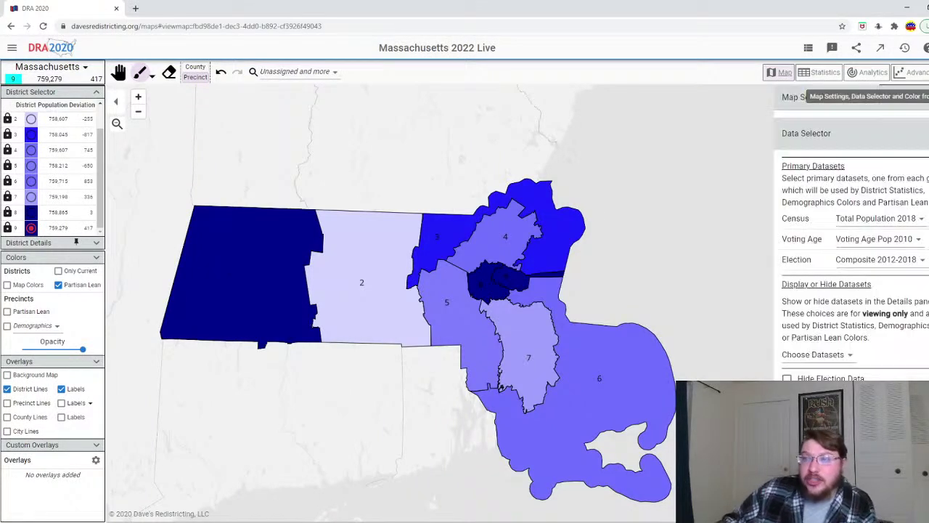
{"action": "left_click", "coordinate": [906, 260]}
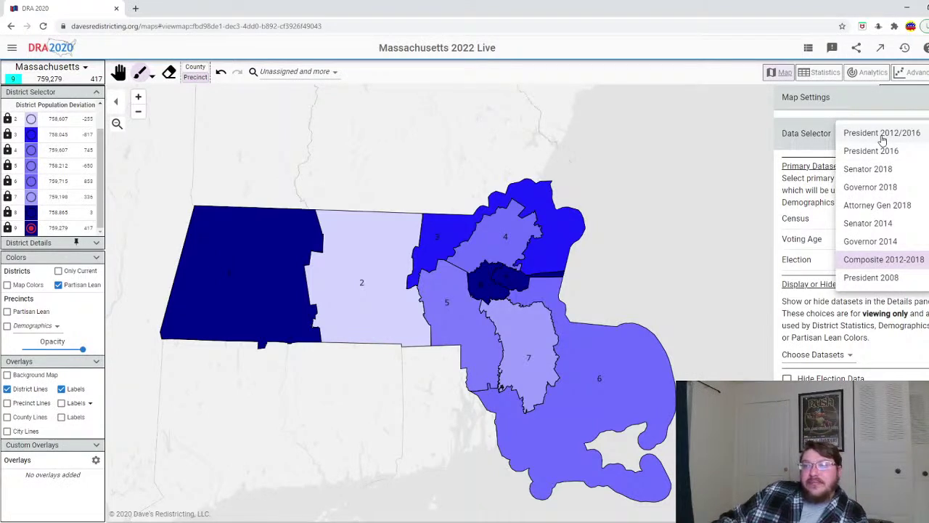
{"action": "left_click", "coordinate": [884, 153]}
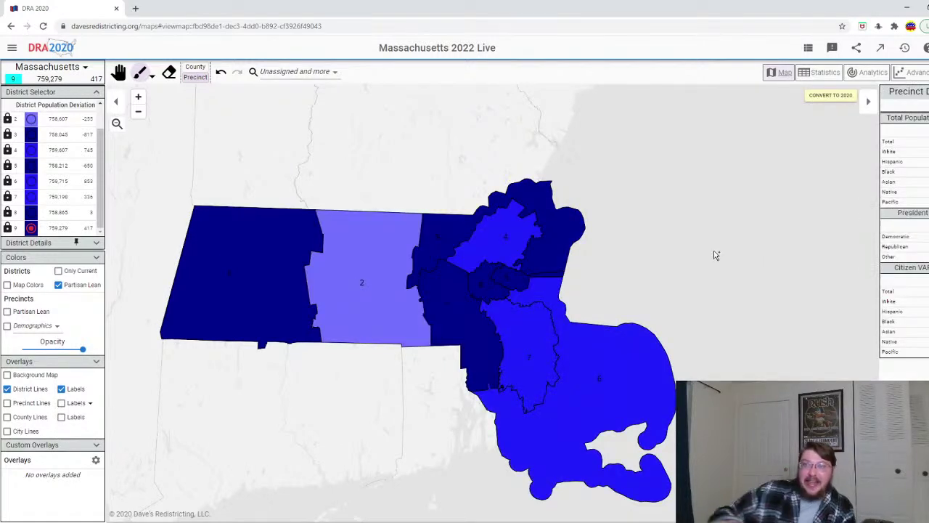
- View the districts' partisan lean using the Senator 2018 election dataset
{"action": "left_click", "coordinate": [781, 72]}
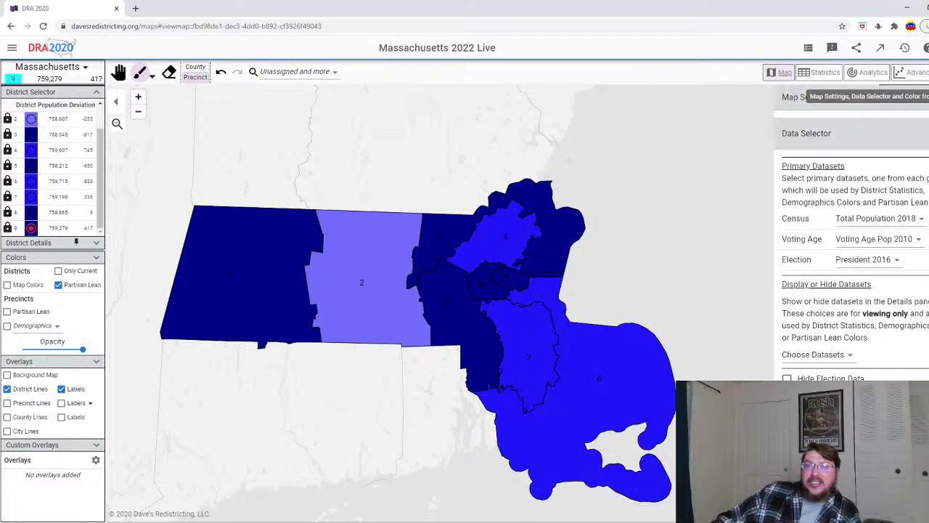
{"action": "left_click", "coordinate": [919, 260]}
{"action": "left_click", "coordinate": [893, 278]}
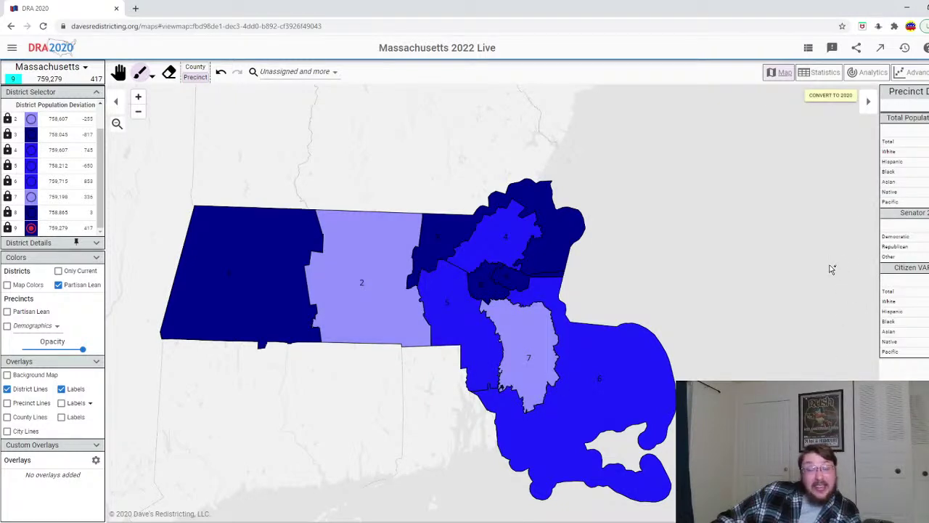
- Switch the partisan lean coloring to the Governor 2018 election dataset
{"action": "left_click", "coordinate": [780, 72]}
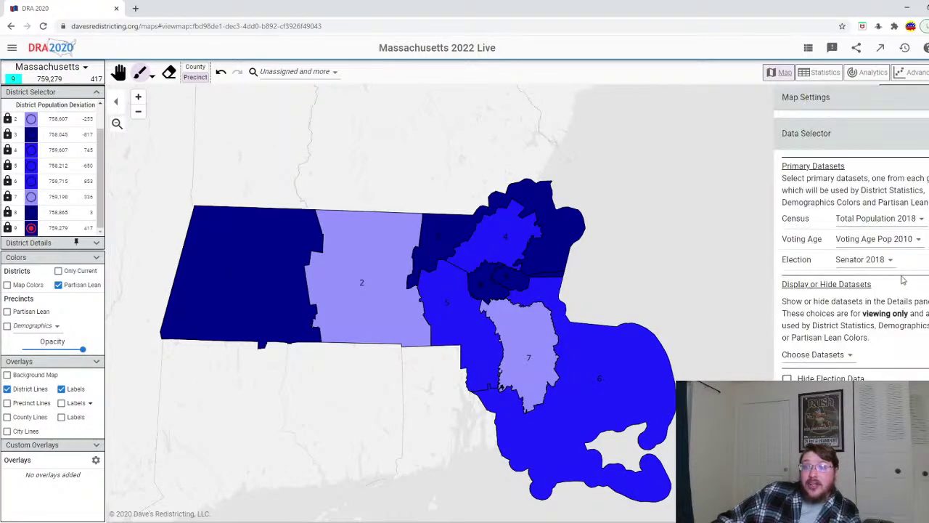
{"action": "left_click", "coordinate": [889, 261]}
{"action": "left_click", "coordinate": [887, 276]}
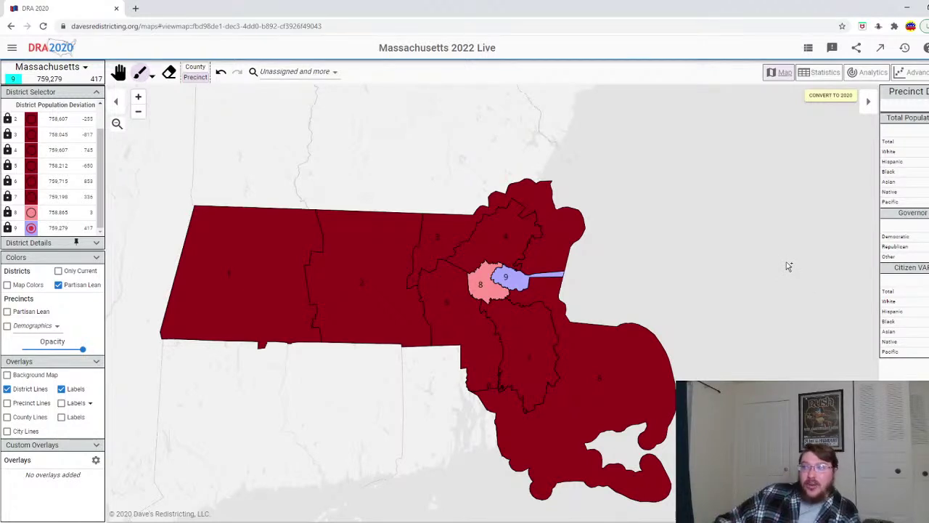
- Change the election dataset behind the partisan lean view to Attorney Gen 2018
{"action": "left_click", "coordinate": [780, 72]}
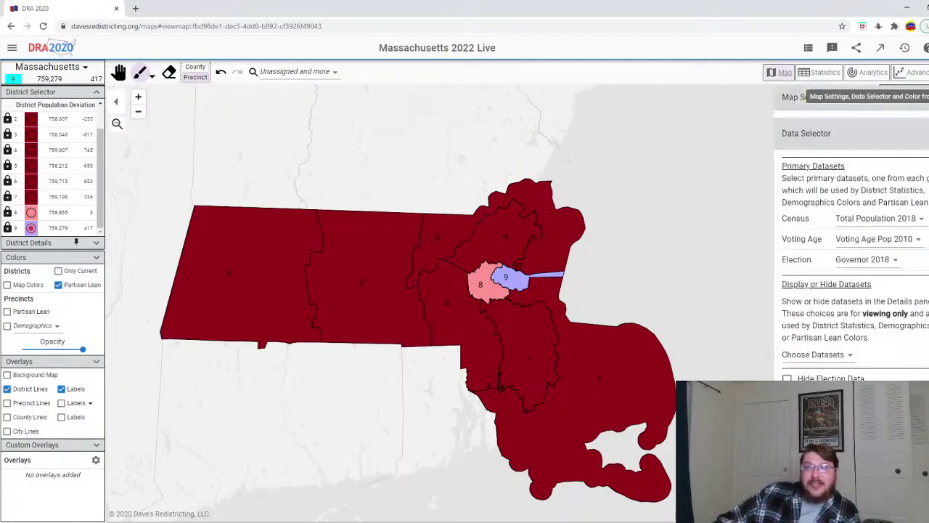
{"action": "left_click", "coordinate": [880, 263]}
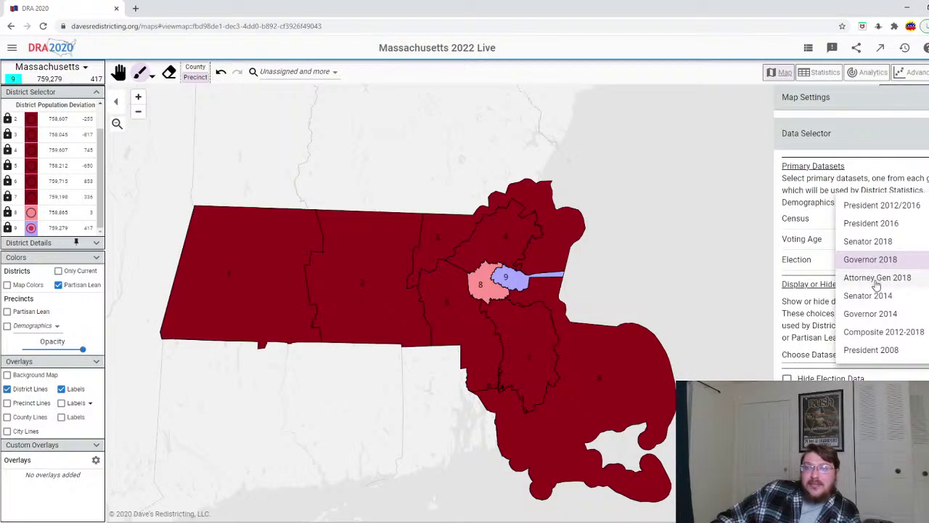
{"action": "left_click", "coordinate": [877, 279]}
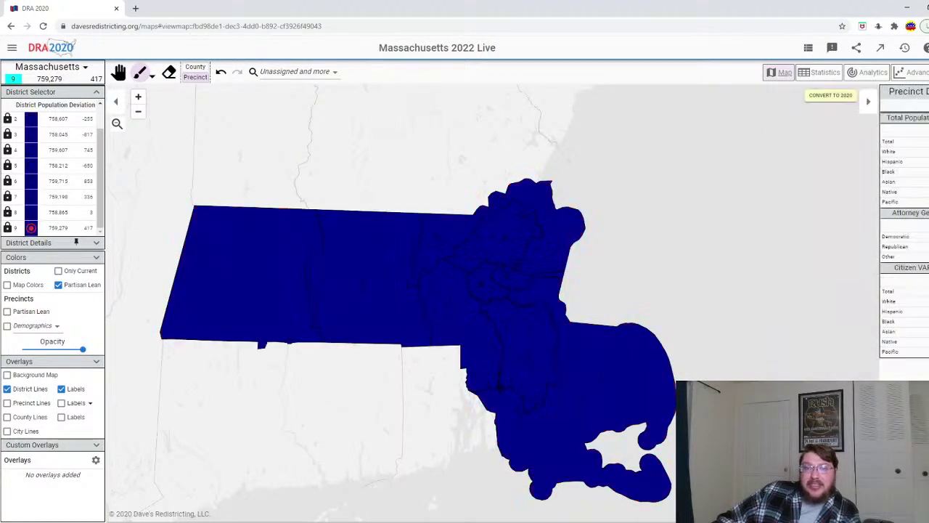
- Set the election dataset to Senator 2014 to compare the districts' partisan lean
{"action": "left_click", "coordinate": [780, 71]}
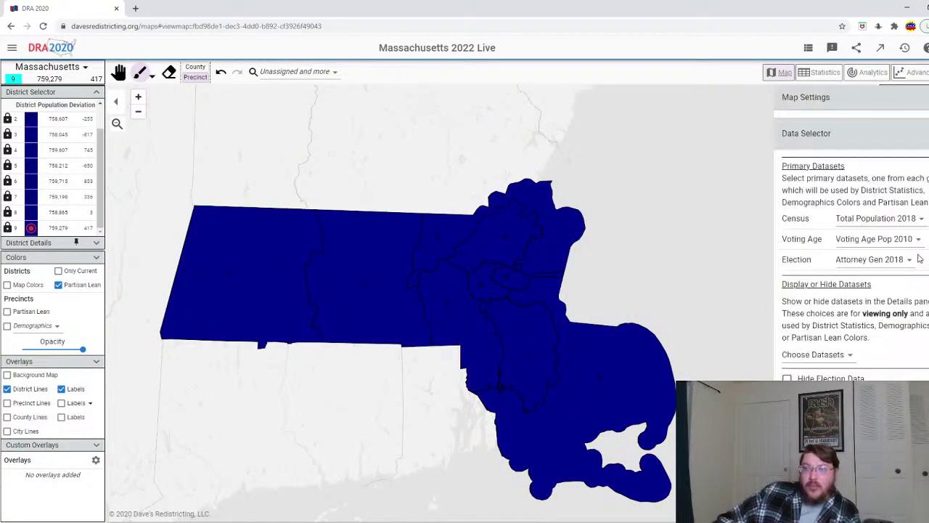
{"action": "left_click", "coordinate": [916, 259]}
{"action": "left_click", "coordinate": [901, 279]}
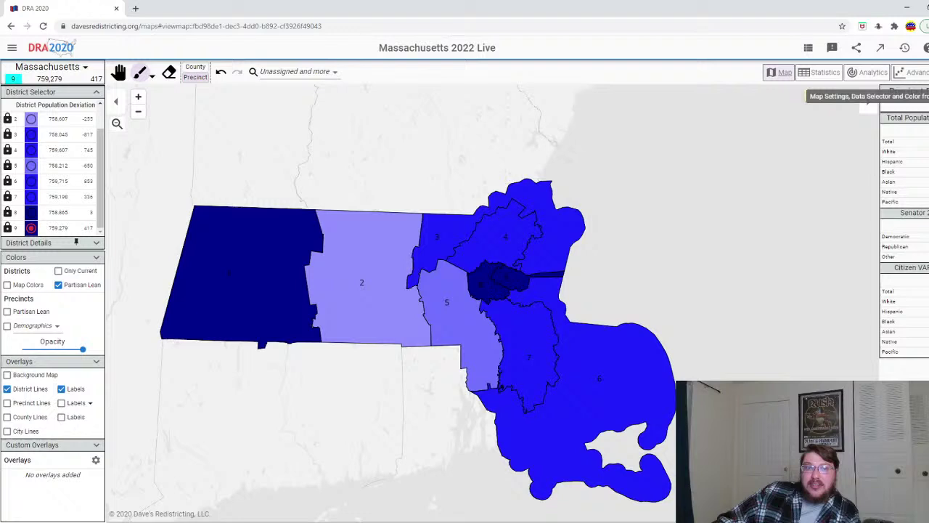
- Set the election dataset to Governor 2014 to view the districts' partisan lean
{"action": "left_click", "coordinate": [868, 103]}
{"action": "left_click", "coordinate": [882, 259]}
{"action": "left_click", "coordinate": [888, 278]}
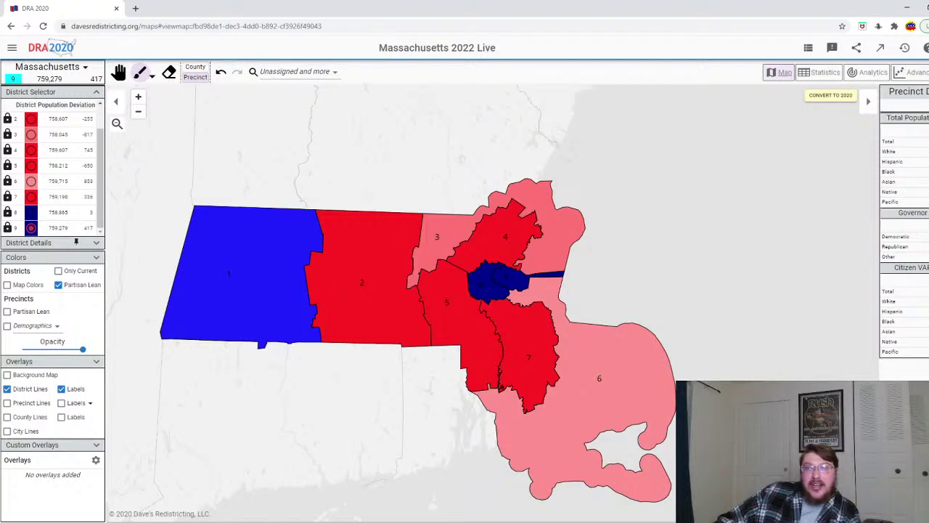
- Switch the election dataset for the partisan lean coloring to President 2008
{"action": "left_click", "coordinate": [868, 102]}
{"action": "left_click", "coordinate": [895, 269]}
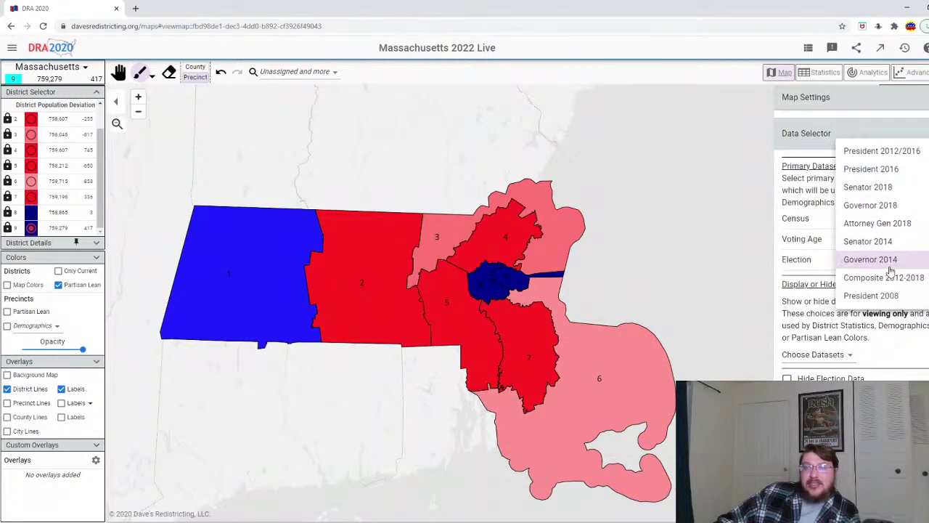
{"action": "left_click", "coordinate": [888, 296]}
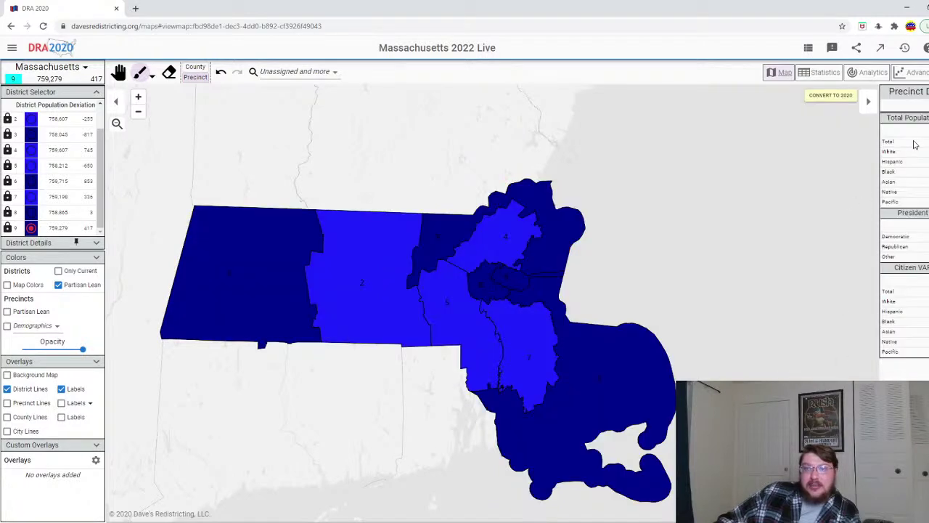
- Change the election dataset to President 2016 and view the districts' partisan lean
{"action": "left_click", "coordinate": [919, 72]}
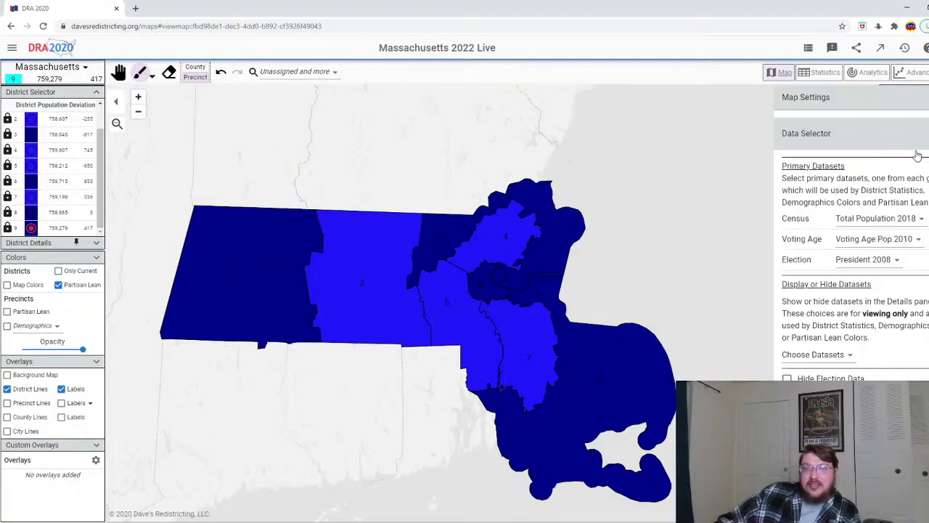
{"action": "left_click", "coordinate": [883, 263]}
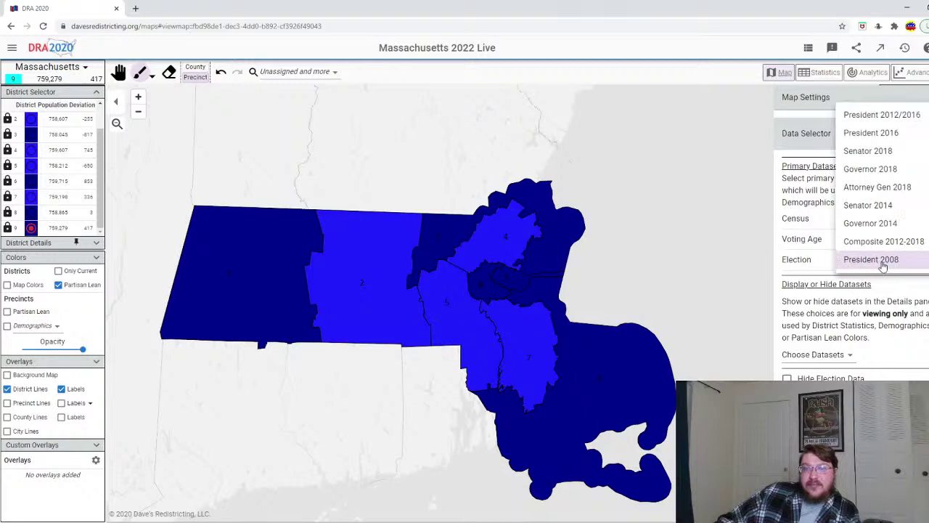
{"action": "left_click", "coordinate": [889, 137]}
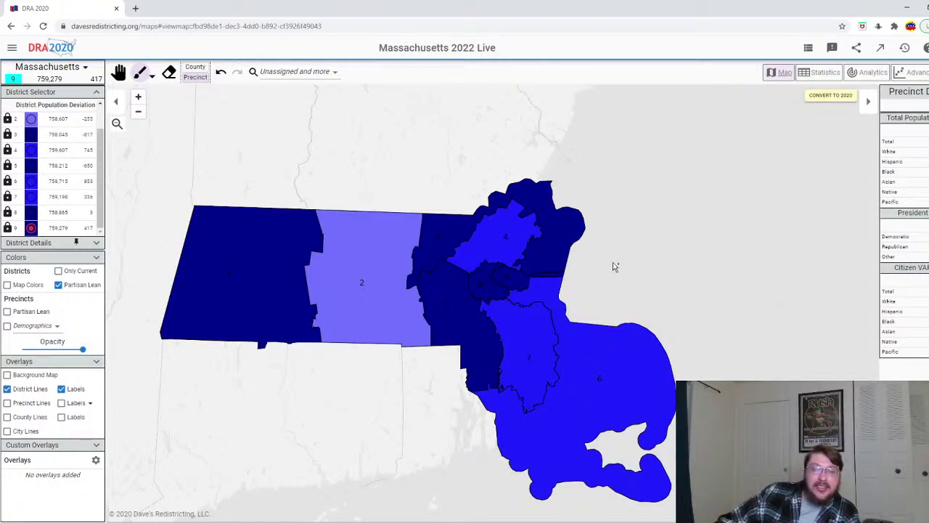
- Return to the list of saved maps and start a new map with Michigan as its state
{"action": "left_click", "coordinate": [10, 51]}
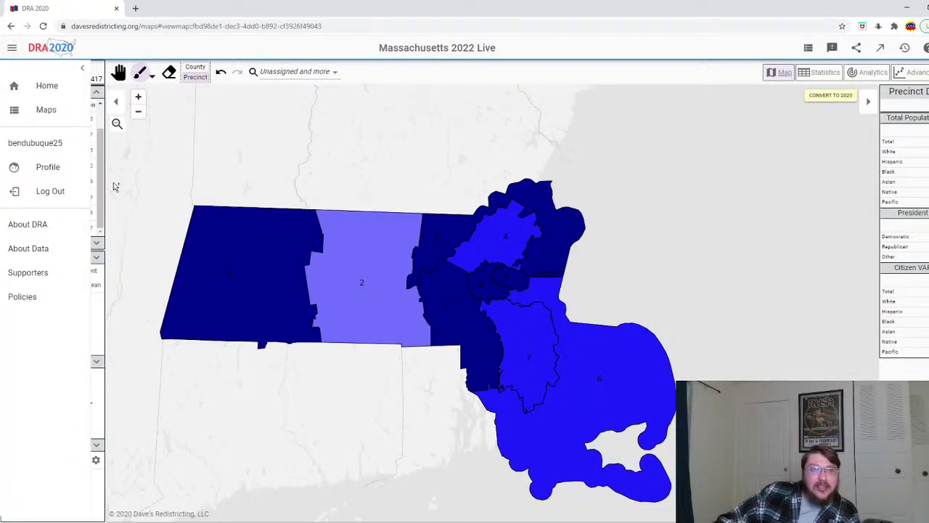
{"action": "left_click", "coordinate": [51, 110]}
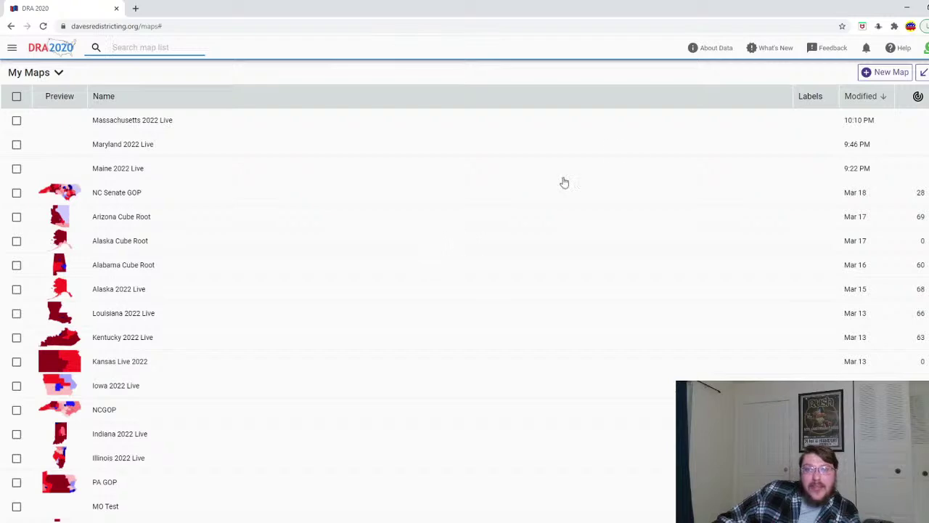
{"action": "left_click", "coordinate": [899, 76]}
{"action": "left_click", "coordinate": [879, 154]}
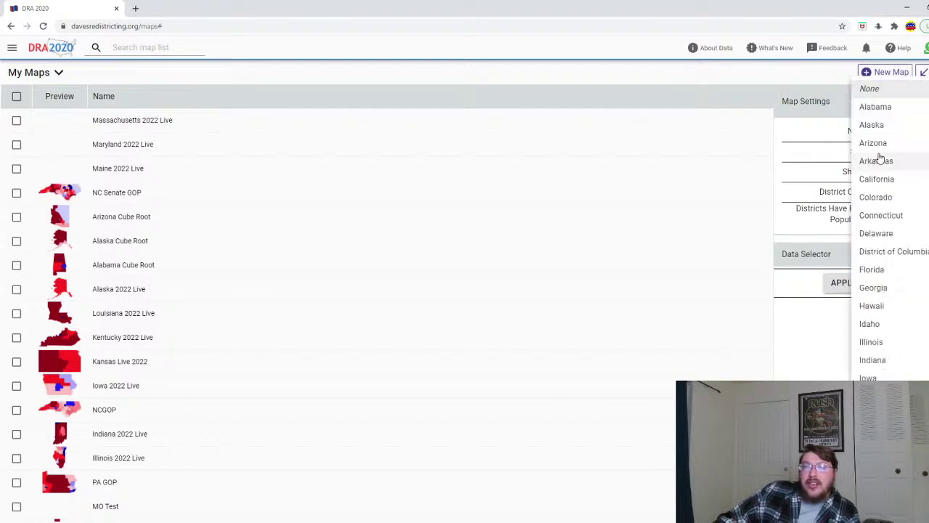
{"action": "scroll", "coordinate": [892, 349], "scroll_direction": "down", "scroll_amount": 2}
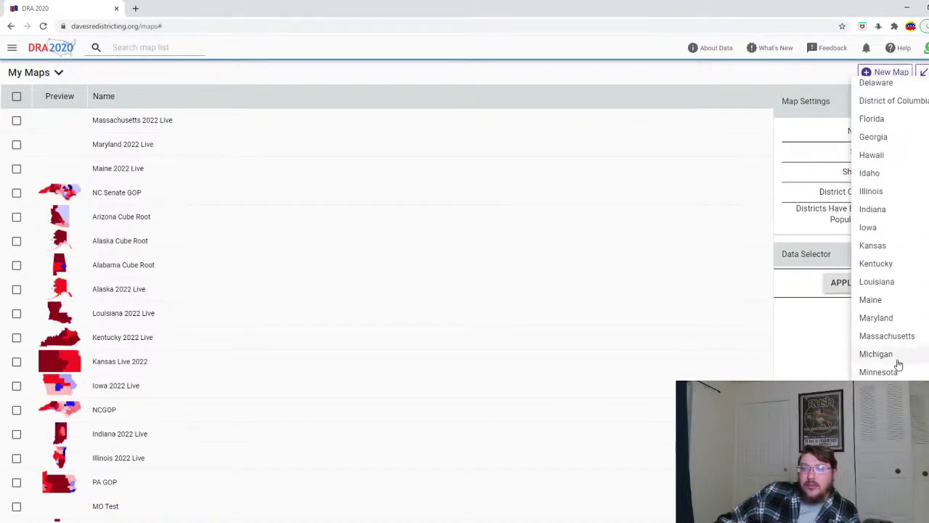
{"action": "left_click", "coordinate": [897, 358]}
- Set the new Michigan map's shapes to 2010 Precincts
{"action": "left_click", "coordinate": [897, 173]}
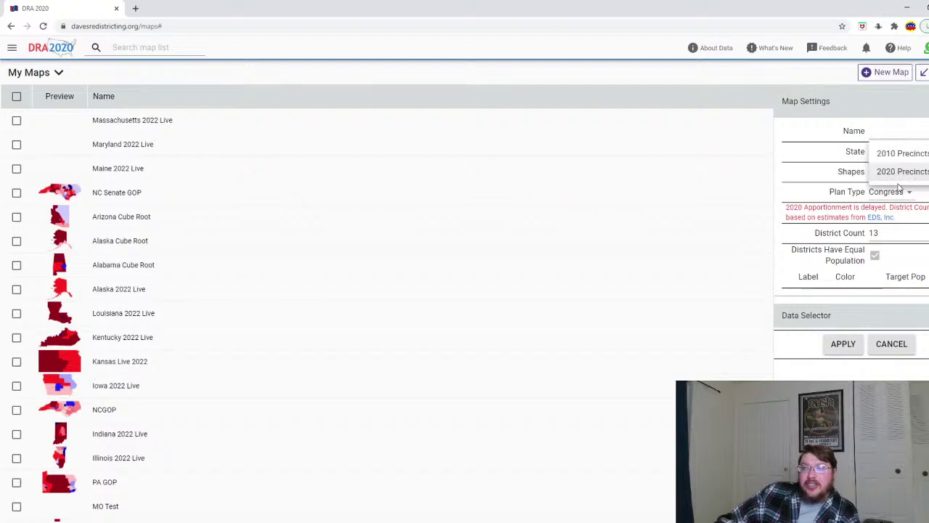
{"action": "left_click", "coordinate": [900, 175]}
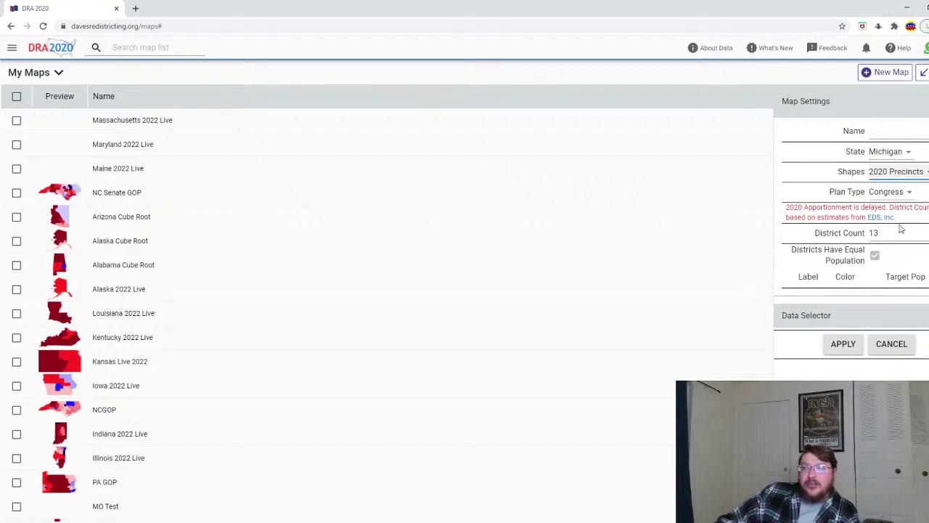
{"action": "left_click", "coordinate": [905, 173]}
{"action": "left_click", "coordinate": [906, 168]}
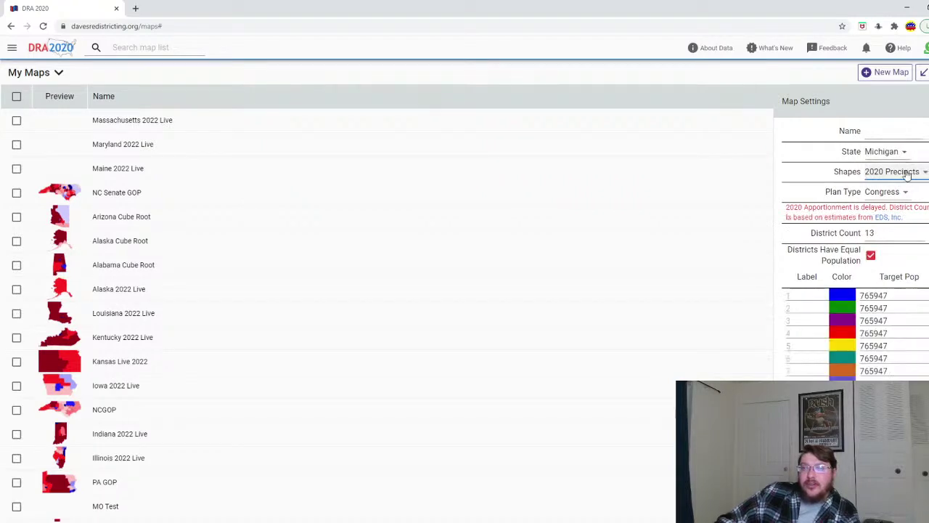
{"action": "left_click", "coordinate": [897, 176]}
{"action": "left_click", "coordinate": [898, 153]}
- Name the new map "Michigan 2022 Live" and create it with a district count of 13
{"action": "left_click", "coordinate": [889, 130]}
{"action": "type", "text": "MIchiag"}
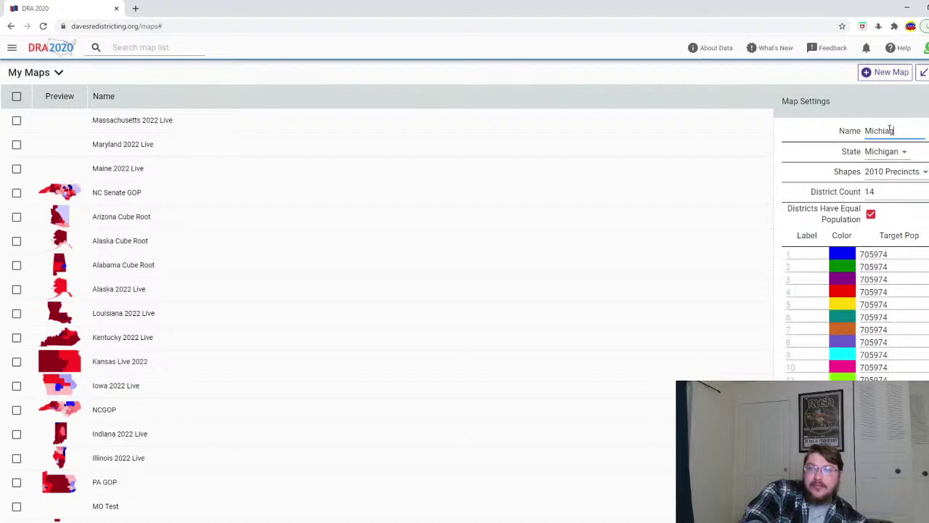
{"action": "type", "text": "an 2022 Live"}
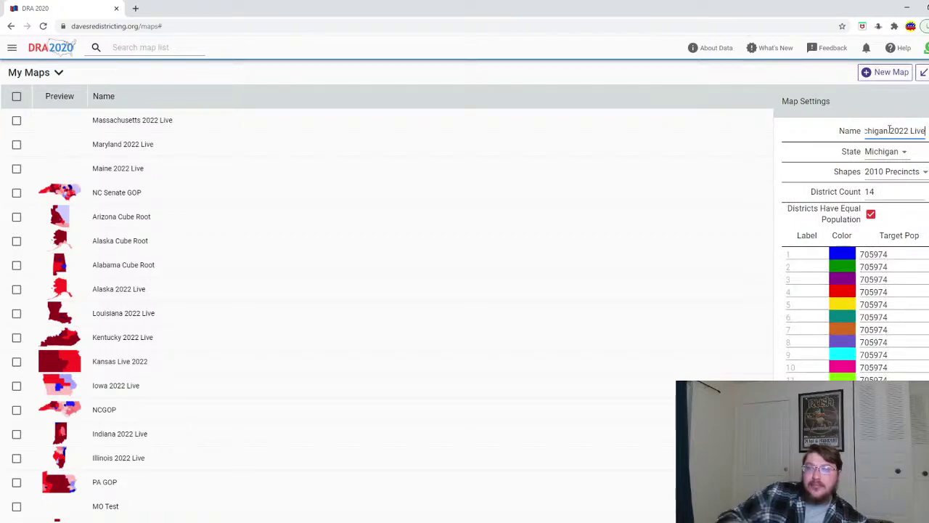
{"action": "left_click", "coordinate": [871, 191]}
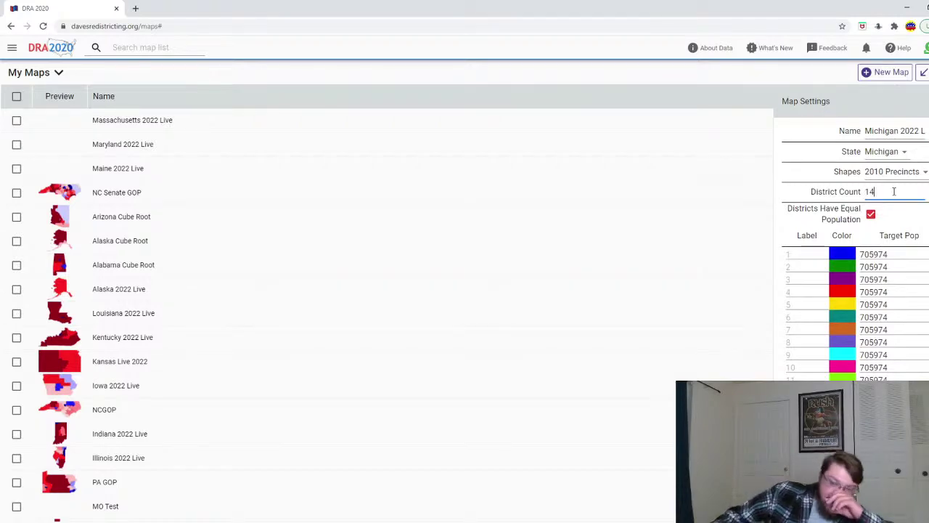
{"action": "key", "text": "Return"}
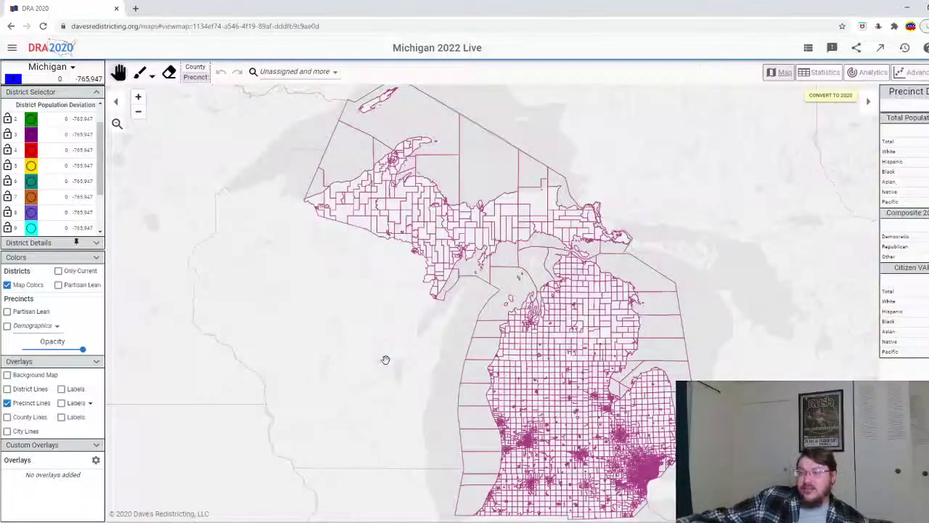